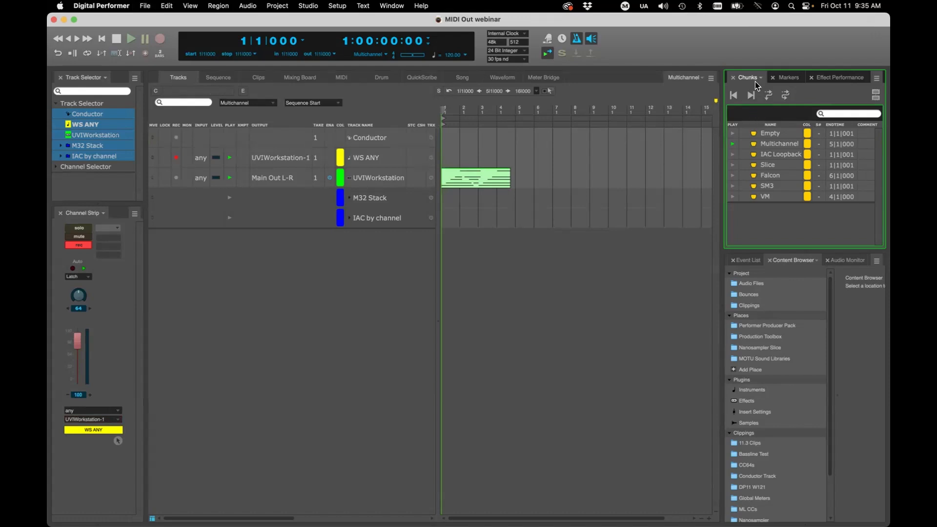
- Switch record enable back and forth between the WS ANY and UVIWorkstation tracks, ending with WS ANY armed
left_click(389, 312)
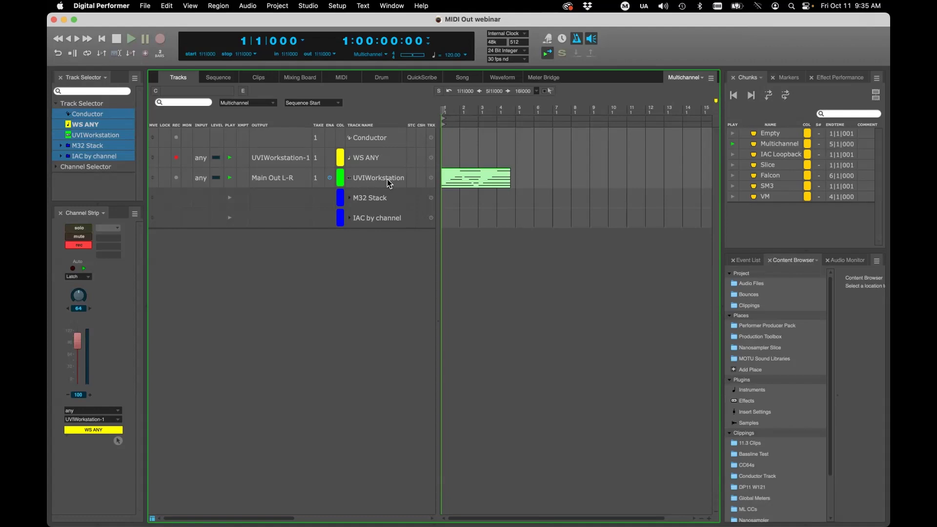
left_click(366, 160)
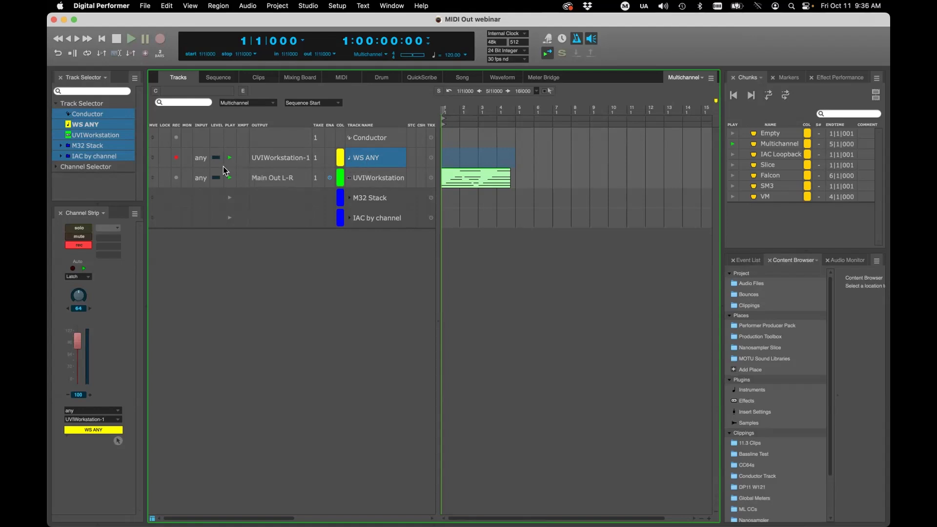
left_click(176, 159)
left_click(176, 180)
left_click(177, 156)
left_click(177, 180)
left_click(176, 159)
- Assign the WS ANY track's output to UVIWorkstation-1
left_click(277, 156)
mouse_move(276, 154)
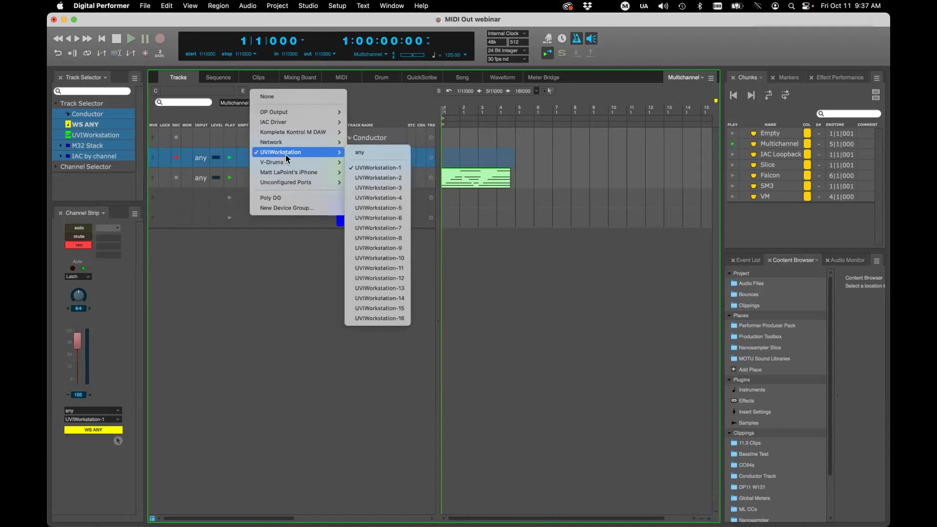
left_click(373, 168)
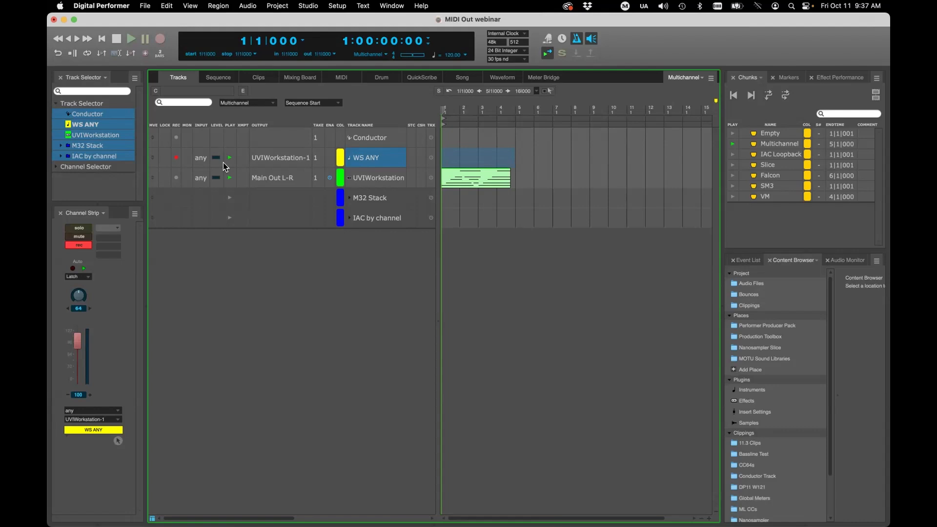
- Change the WS ANY track's output to the "any" channel of UVIWorkstation and check the assignment
left_click(281, 157)
mouse_move(292, 152)
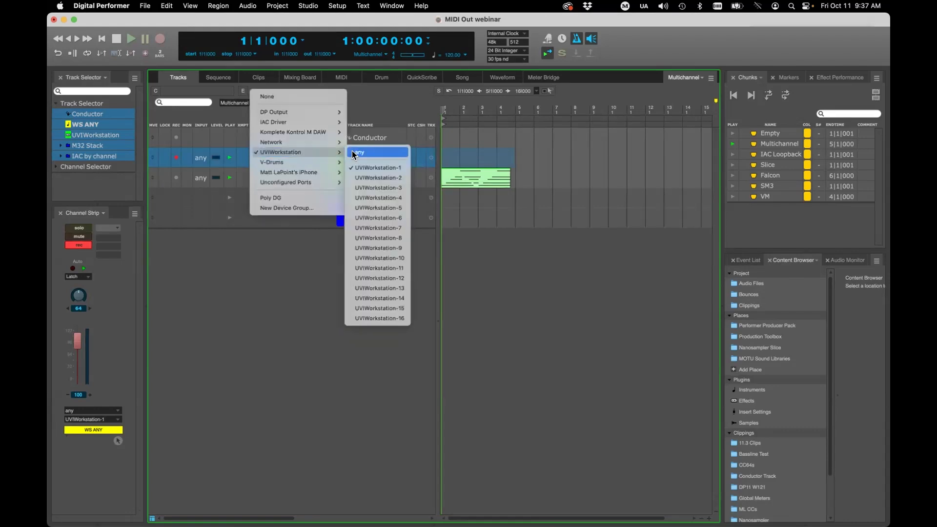
left_click(354, 152)
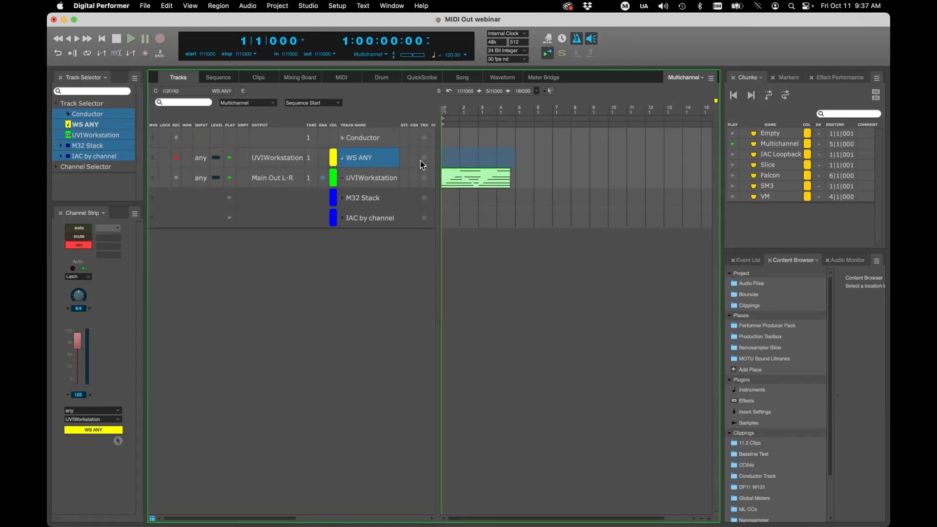
left_click(289, 159)
mouse_move(291, 161)
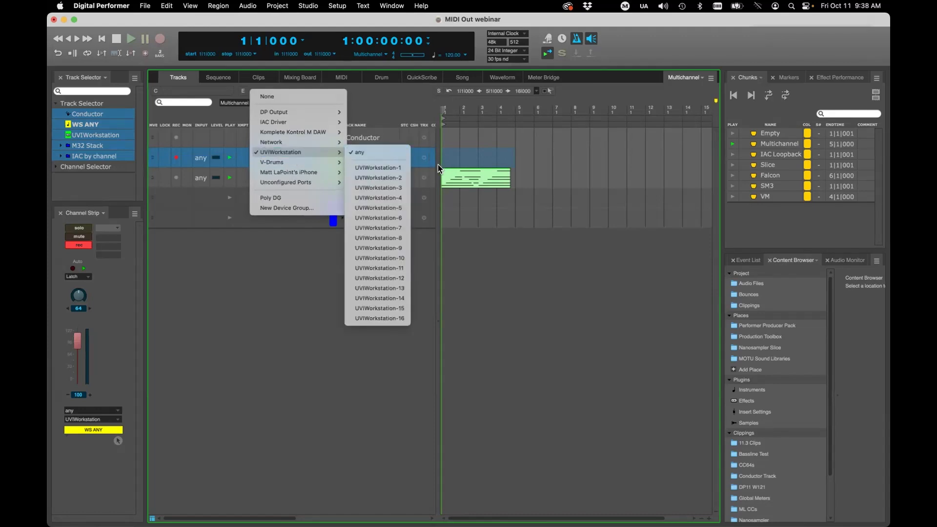
left_click(301, 280)
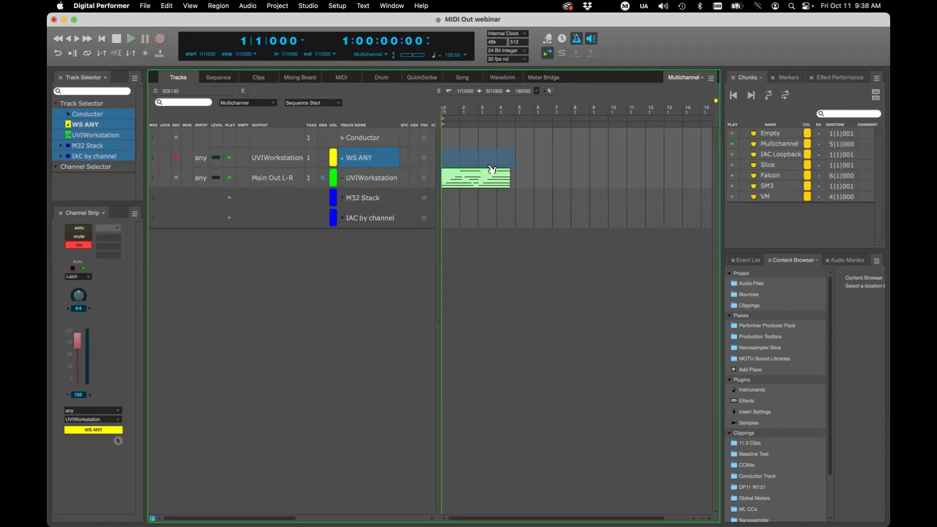
- Set the WS ANY track's output back to channel 1 of the instrument, UVIWorkstation-1
left_click(353, 276)
left_click(358, 161)
left_click(298, 158)
mouse_move(311, 153)
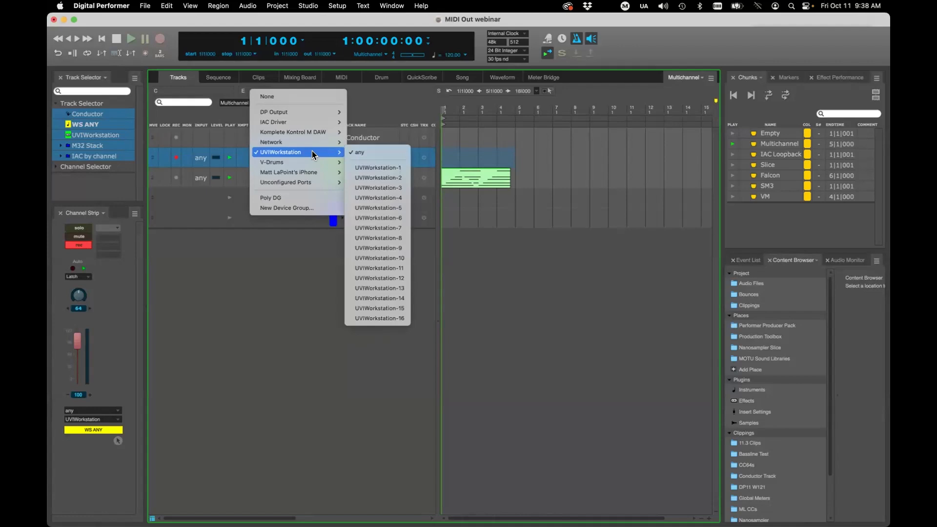
left_click(365, 166)
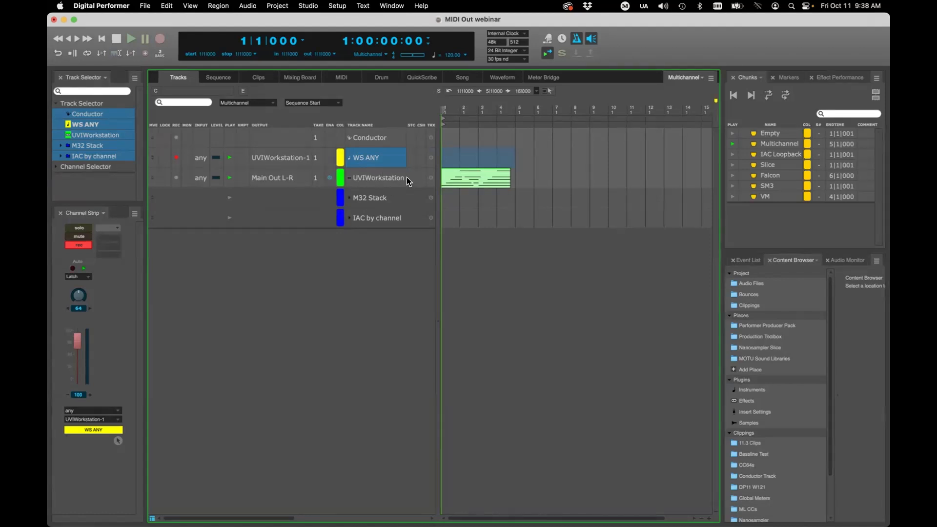
- Select and record-enable the UVIWorkstation instrument track, and save the project
left_click(385, 179)
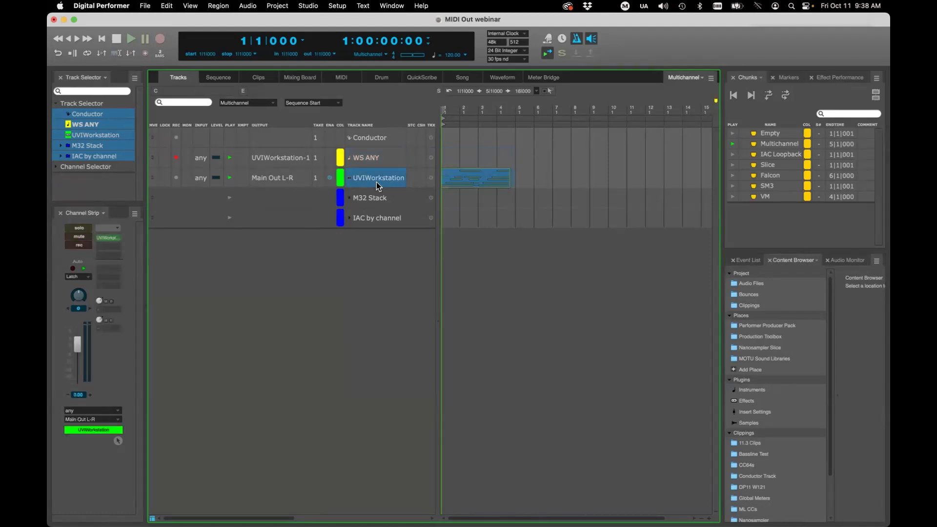
left_click(175, 179)
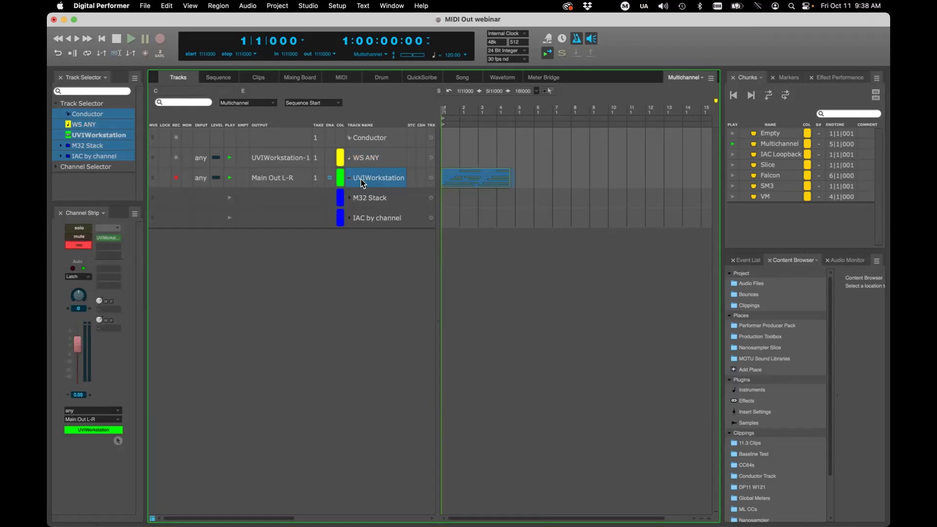
key("super+s")
- Examine the UVIWorkstation track's audio output choices and the MIDI input choices in its instrument window
left_click(271, 178)
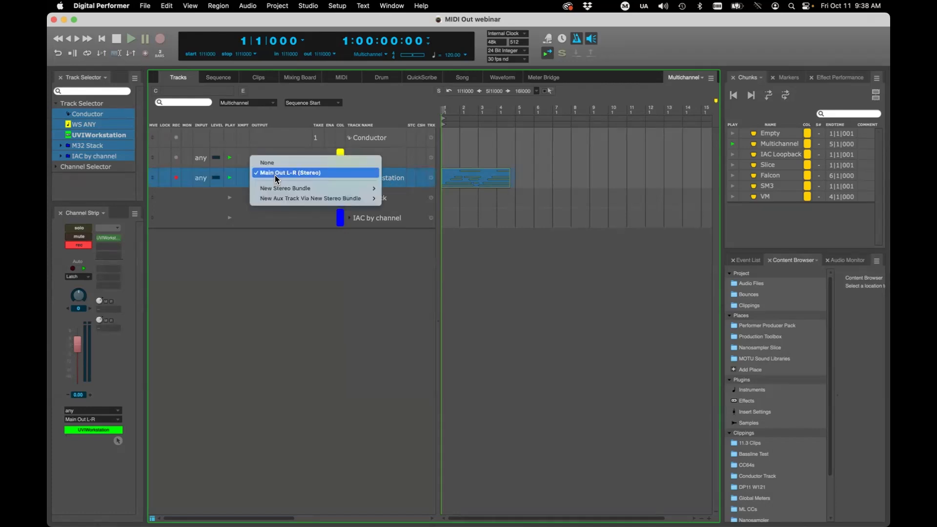
left_click(269, 217)
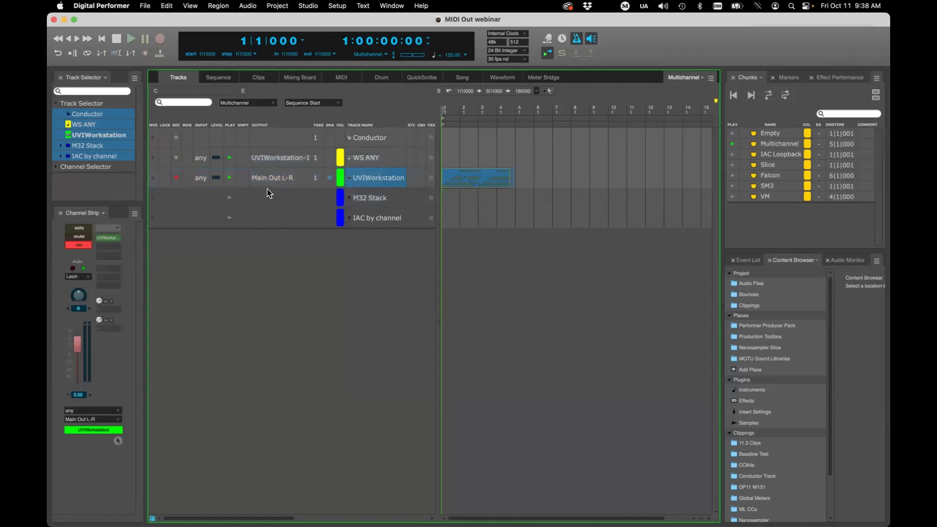
double_click(380, 175)
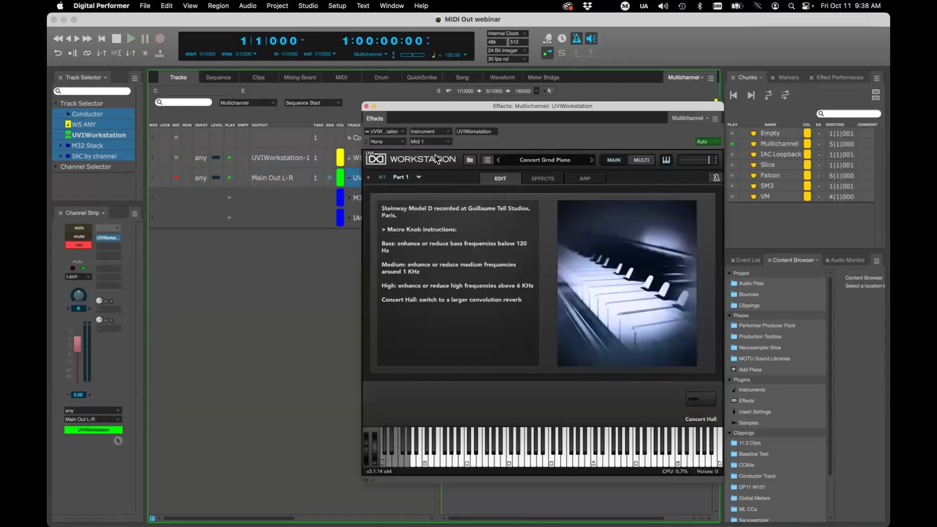
left_click(481, 132)
left_click(533, 118)
left_click(432, 142)
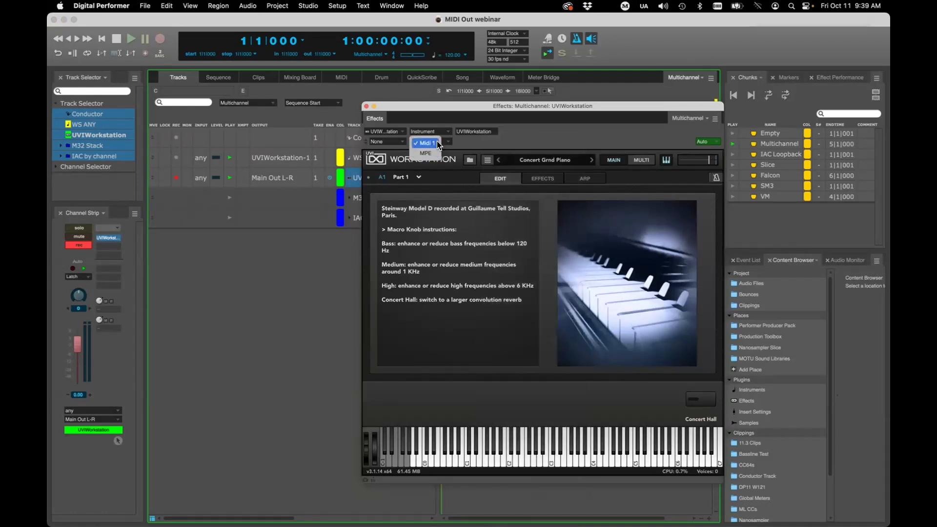
left_click(540, 137)
left_click(367, 106)
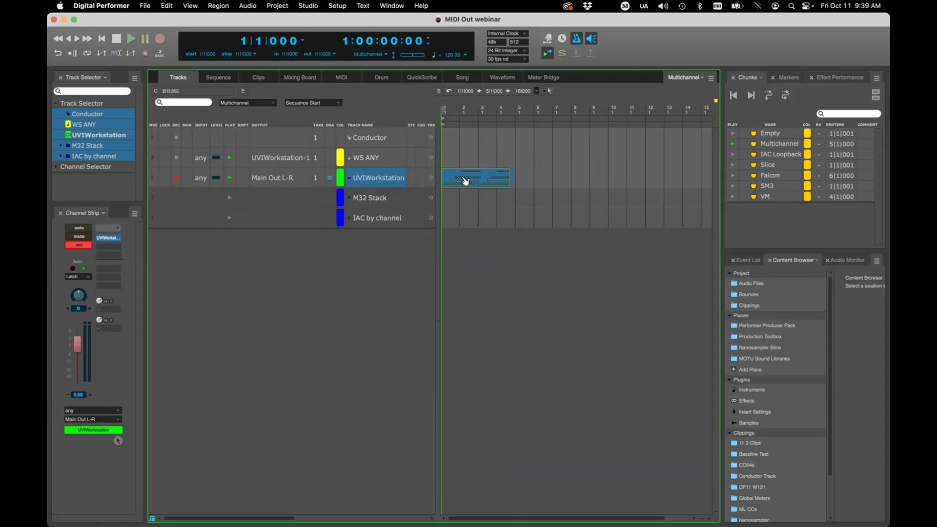
- Show the UVIWorkstation track's notes in the MIDI editor and play them back
left_click(326, 74)
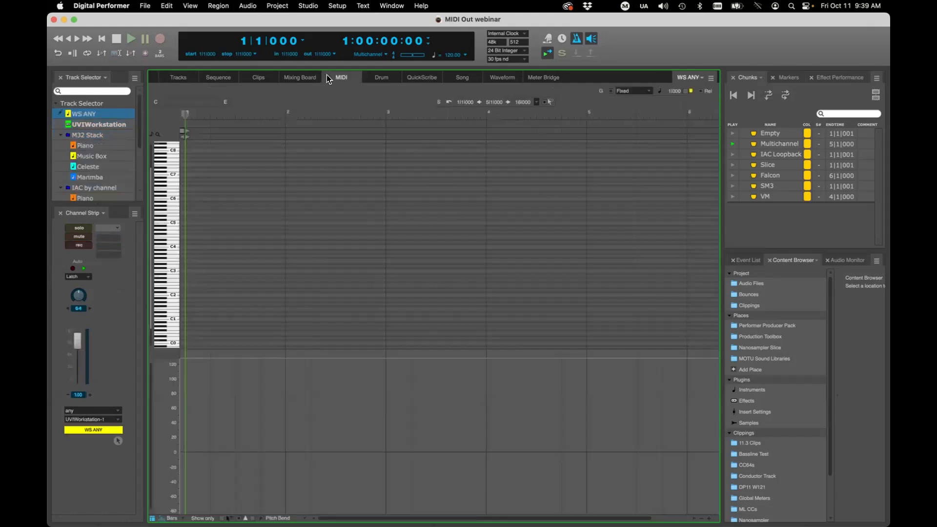
left_click(94, 126)
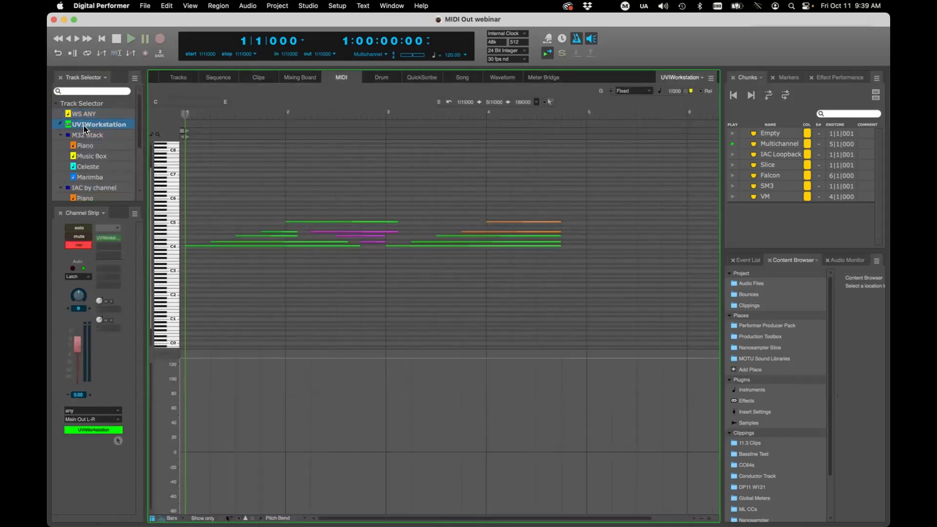
key("super+Up")
key("super+Up")
key("super+Up")
key("super+Up")
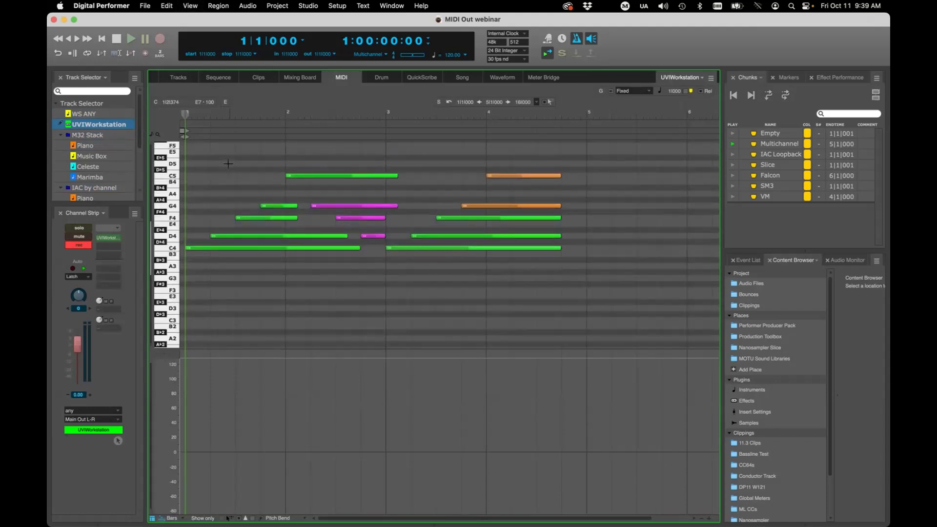
scroll(272, 291, "up", 2)
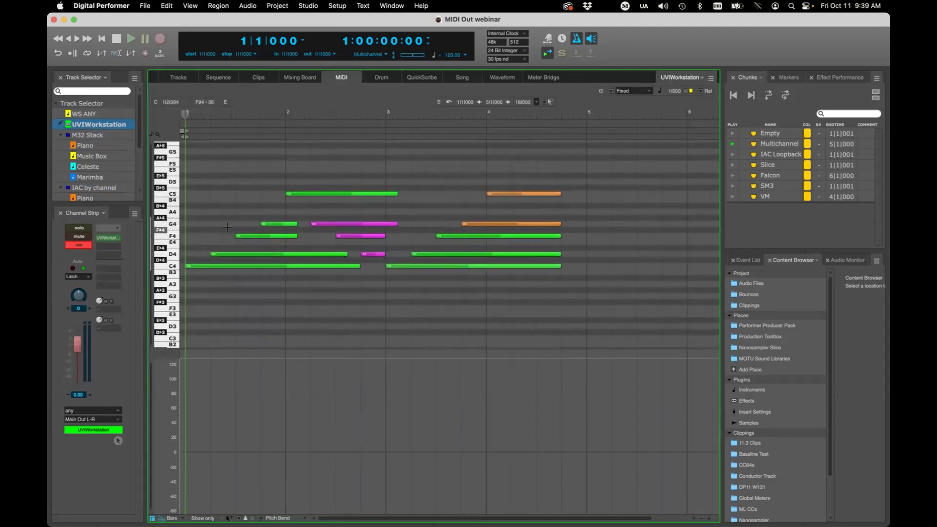
key("space")
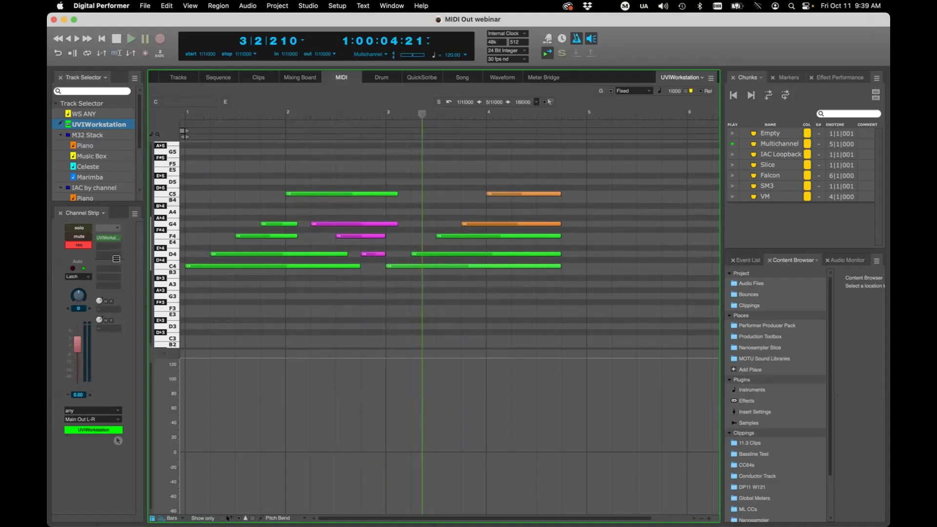
- Examine the UVIWorkstation instrument's single-part and multi views, including the MIDI channel choices for the Music Box part
left_click(108, 238)
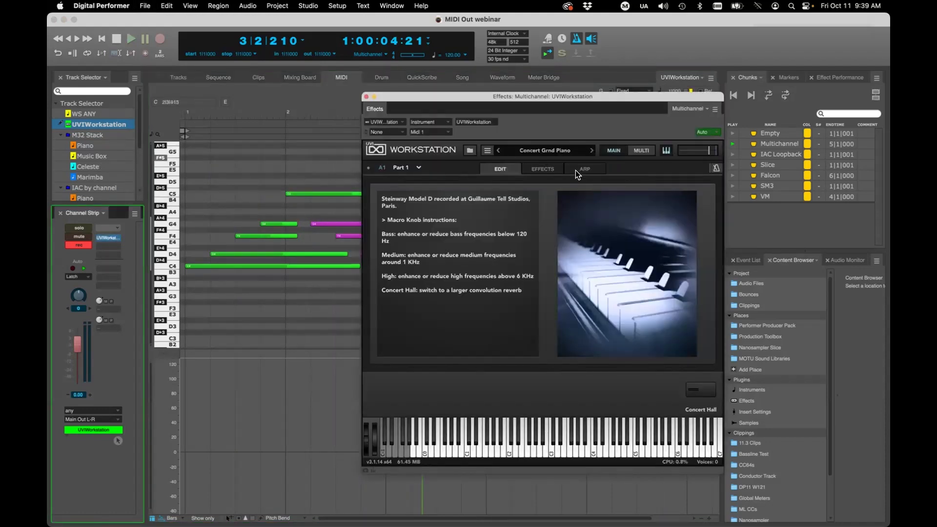
left_click(640, 150)
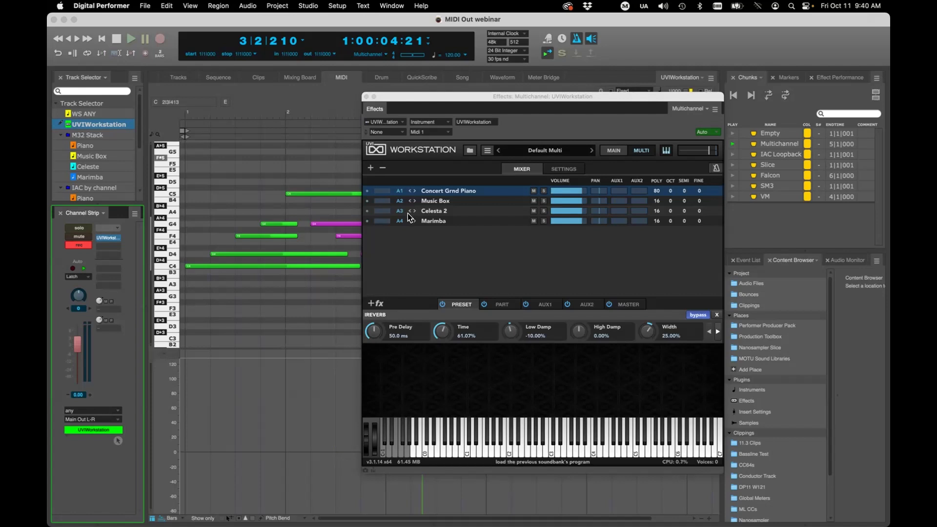
left_click(613, 151)
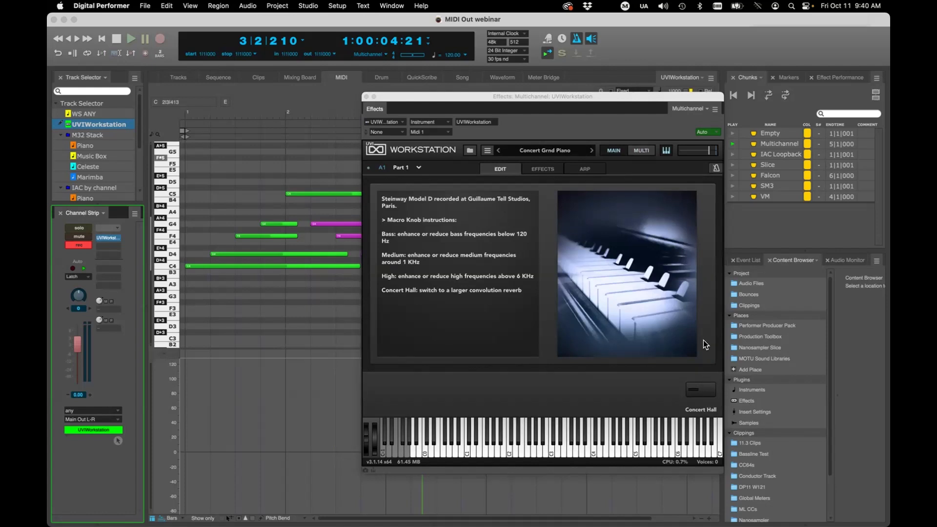
left_click(641, 151)
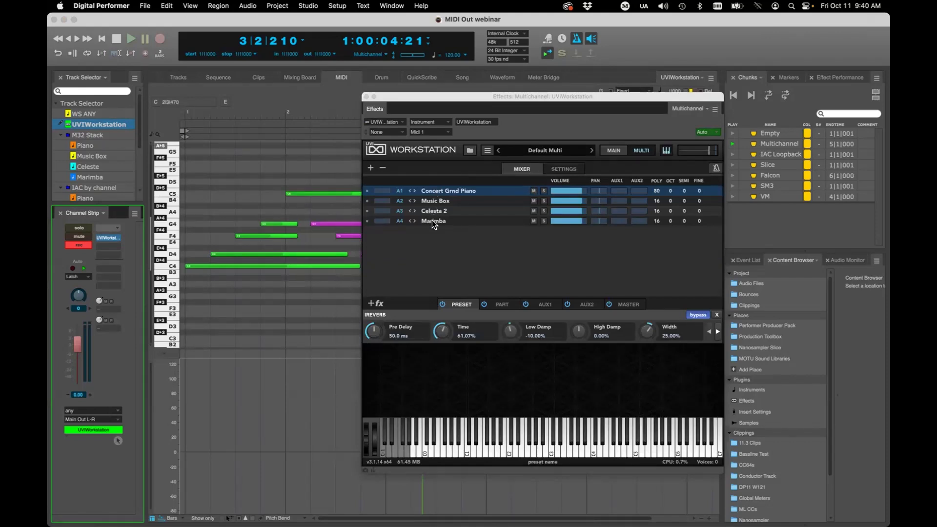
left_click(399, 201)
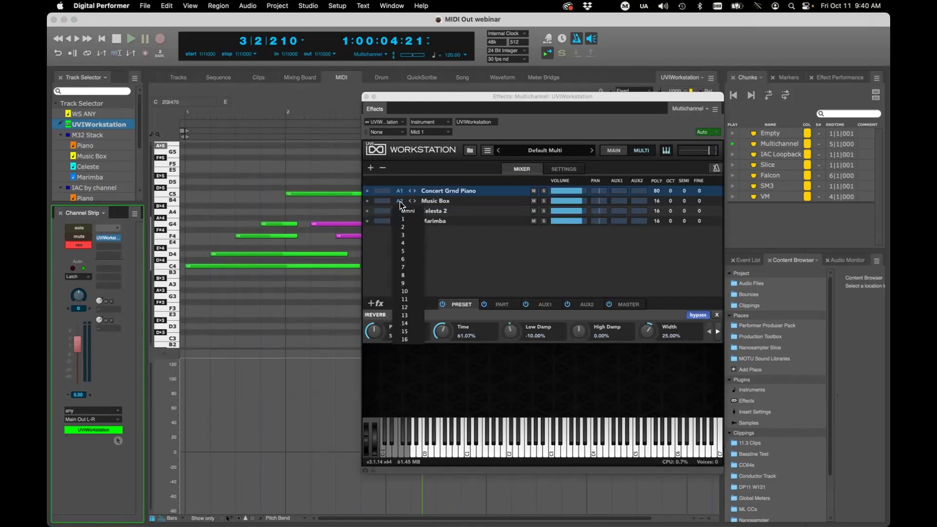
left_click(422, 160)
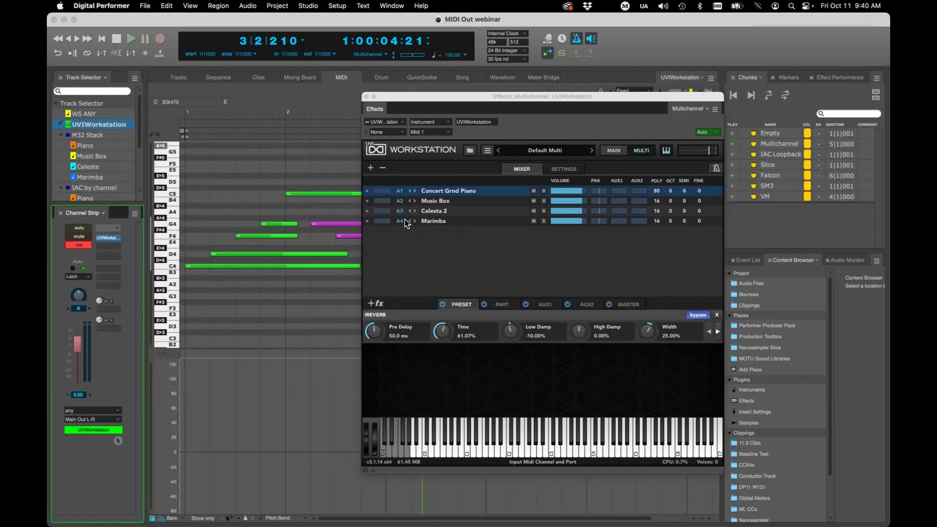
left_click(367, 96)
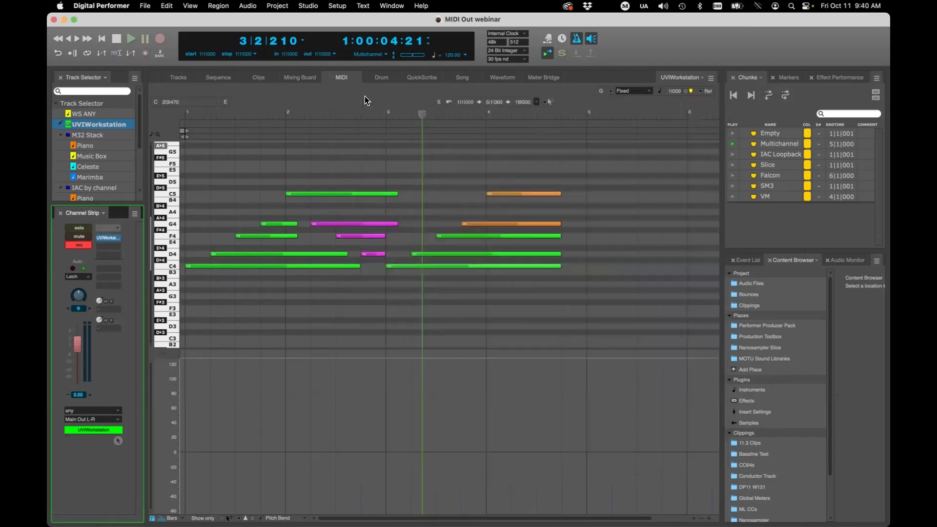
- Select the C5 note starting at bar 2 and expand the Channel Selector to list the MIDI channels
left_click(268, 170)
left_click(305, 195)
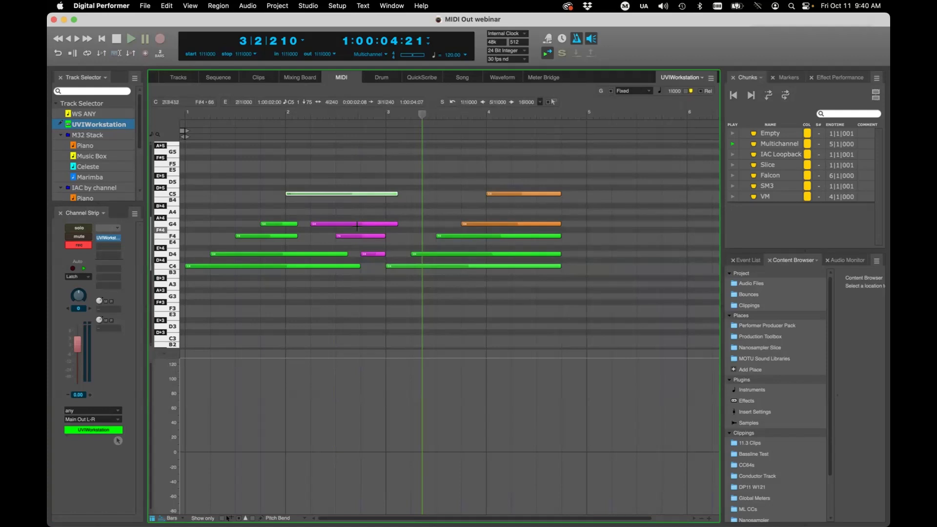
scroll(128, 165, "down", 2)
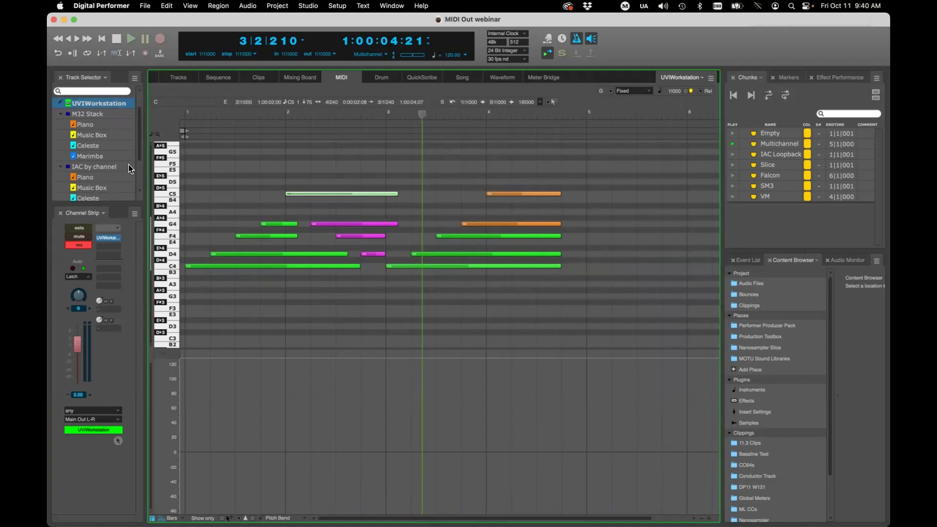
scroll(118, 166, "up", 2)
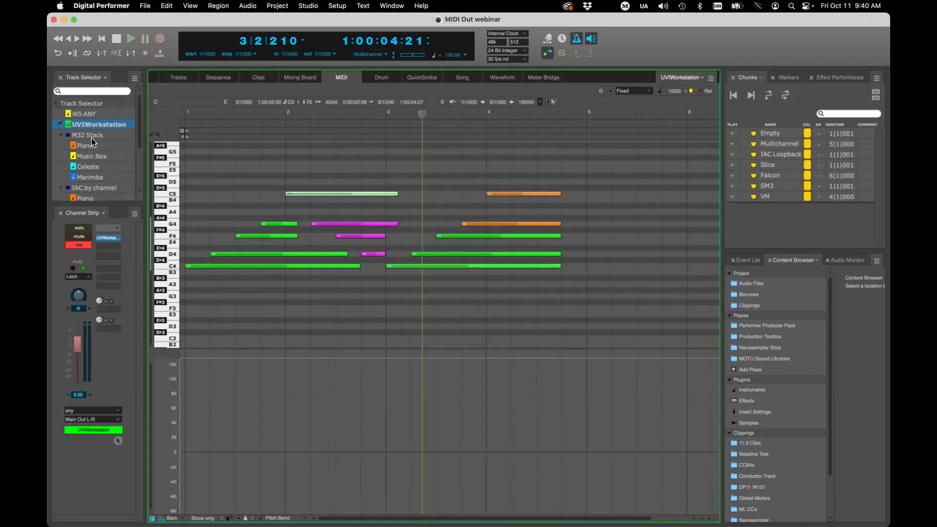
scroll(96, 130, "down", 6)
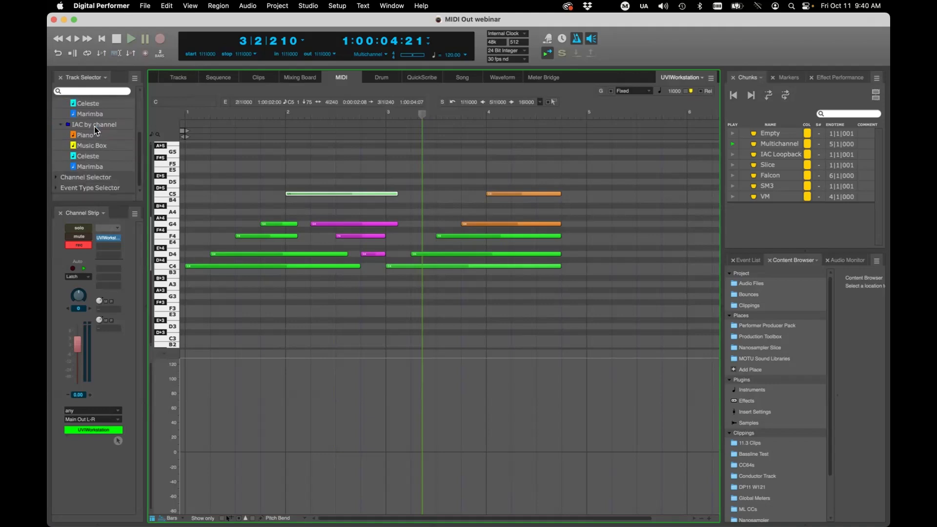
left_click(60, 180)
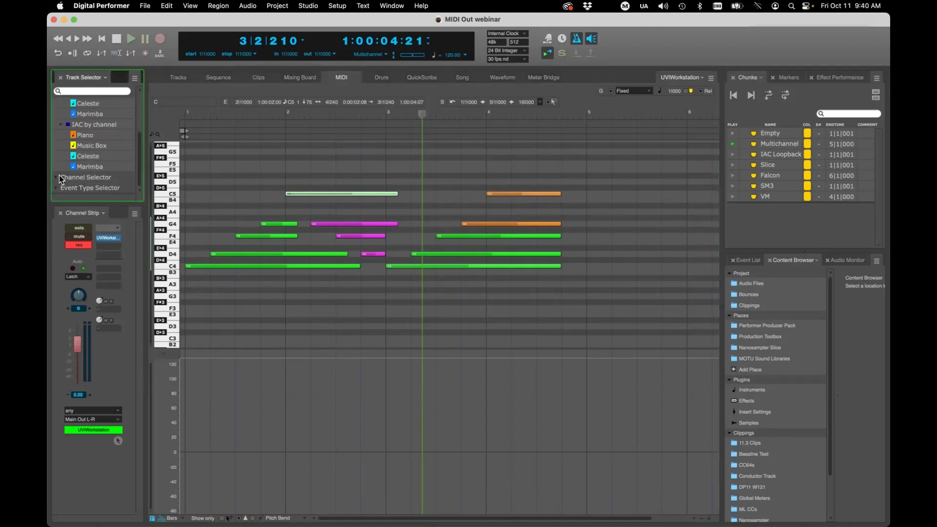
left_click(60, 177)
scroll(81, 175, "down", 3)
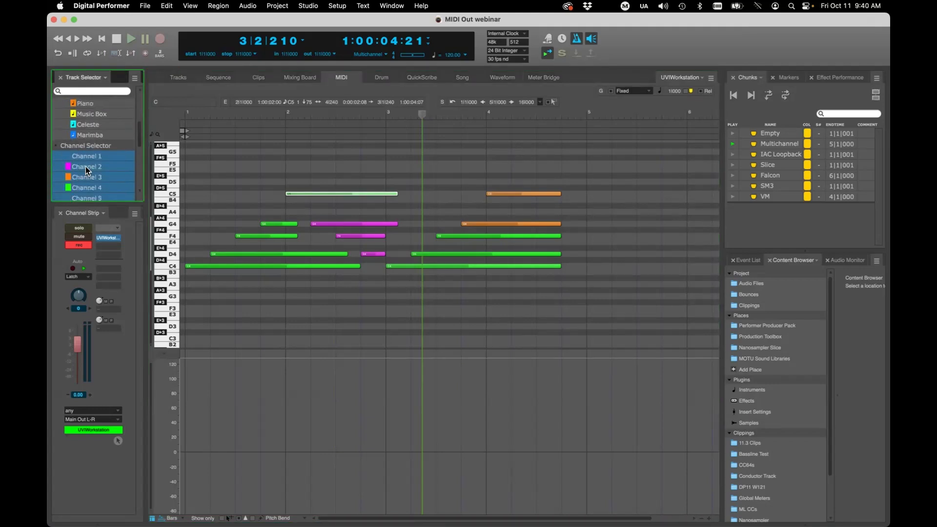
- Inspect the MIDI channels of the G4 note in bar 2, the C5 note at bar 4, and the full set of notes
left_click(341, 212)
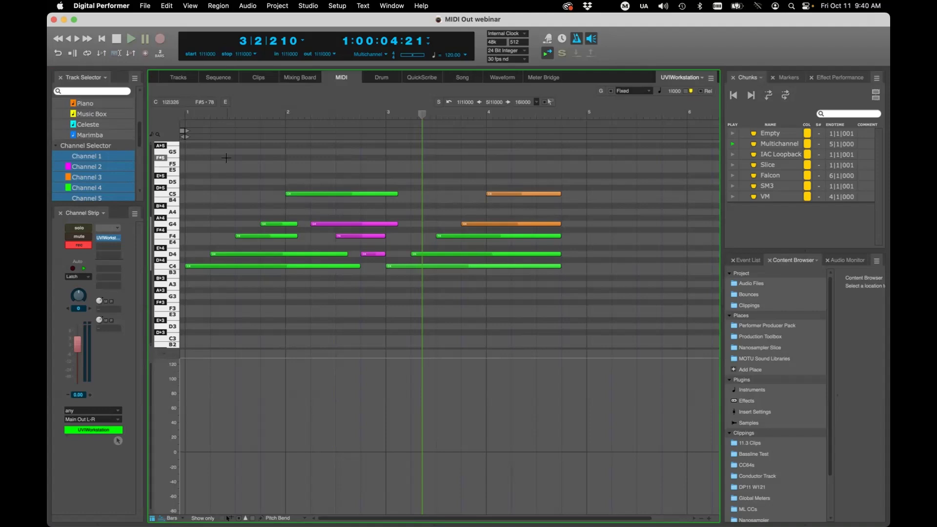
left_click(72, 167)
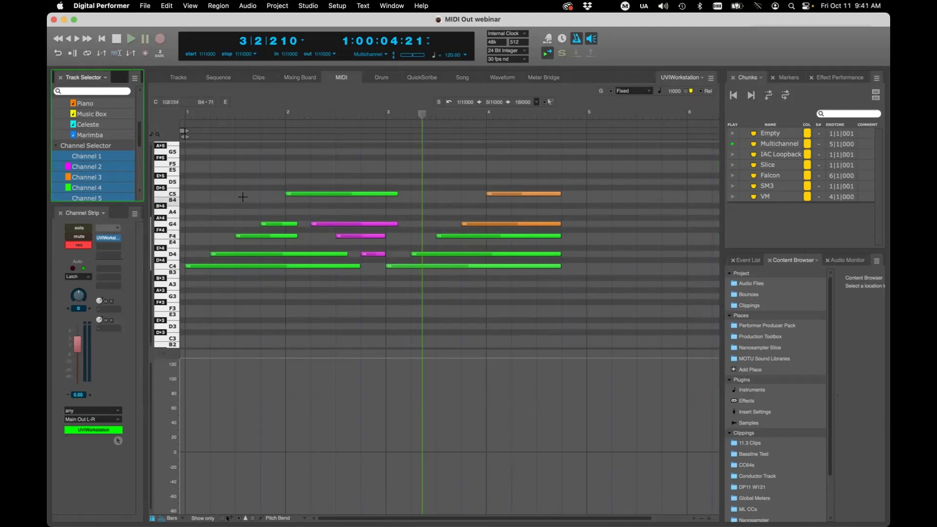
left_click(326, 227)
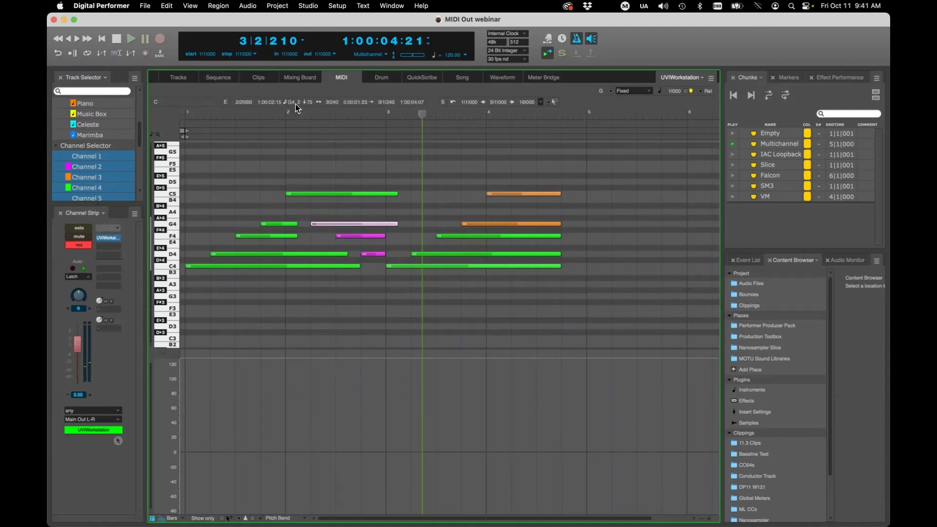
left_click(520, 195)
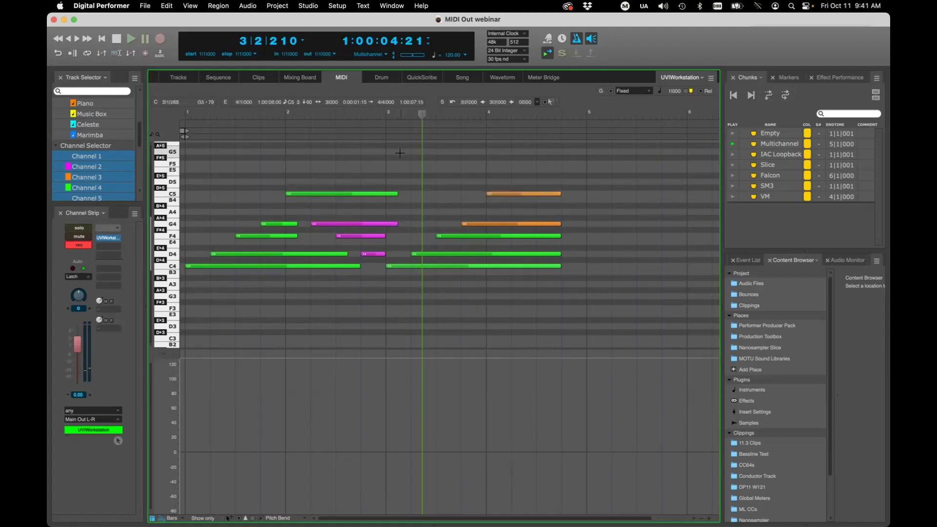
left_click_drag(611, 167, 160, 271)
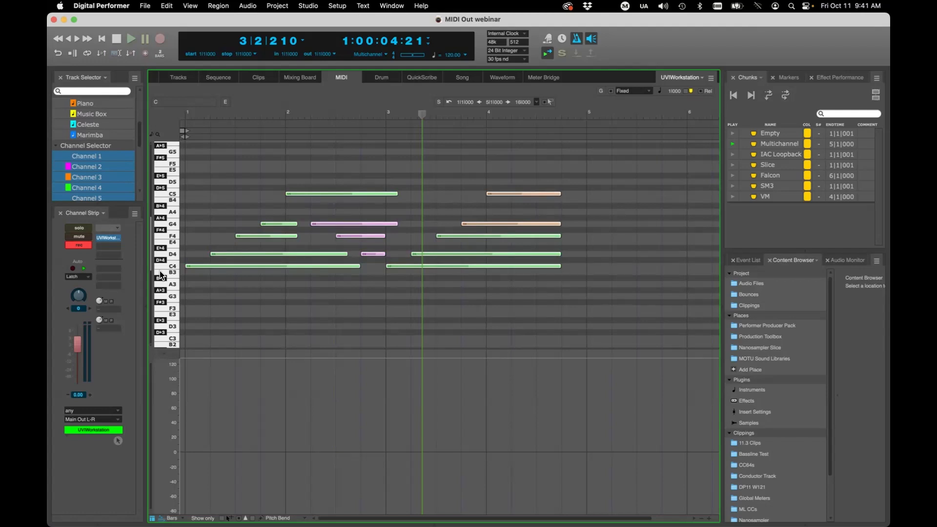
left_click(407, 153)
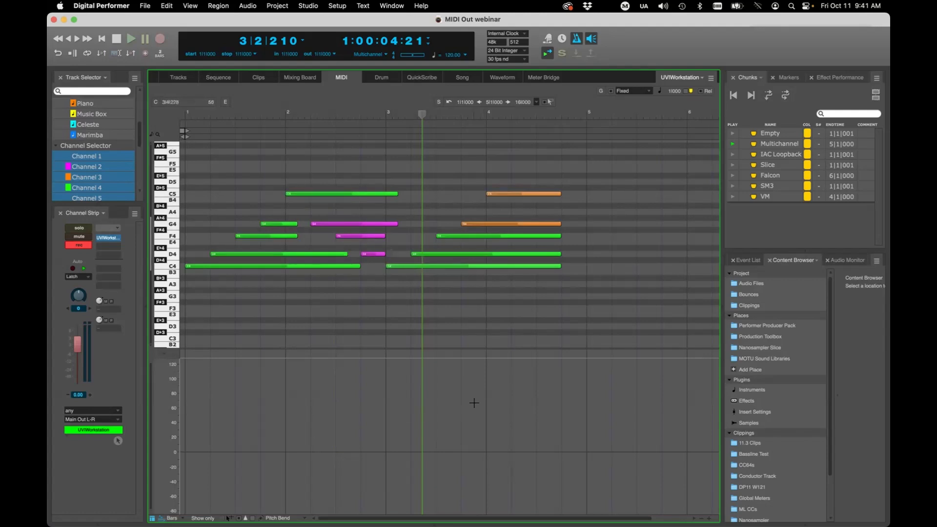
- Reopen the UVIWorkstation track's notes in the MIDI editor and examine the Change MIDI Channel command for the C4 and D4 notes in bar 3
left_click(179, 79)
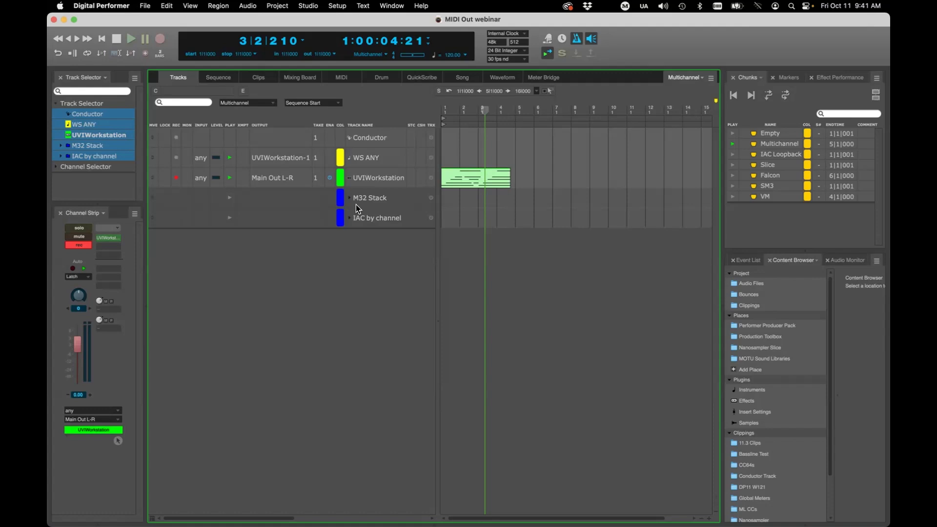
left_click(471, 185)
key("shift+g")
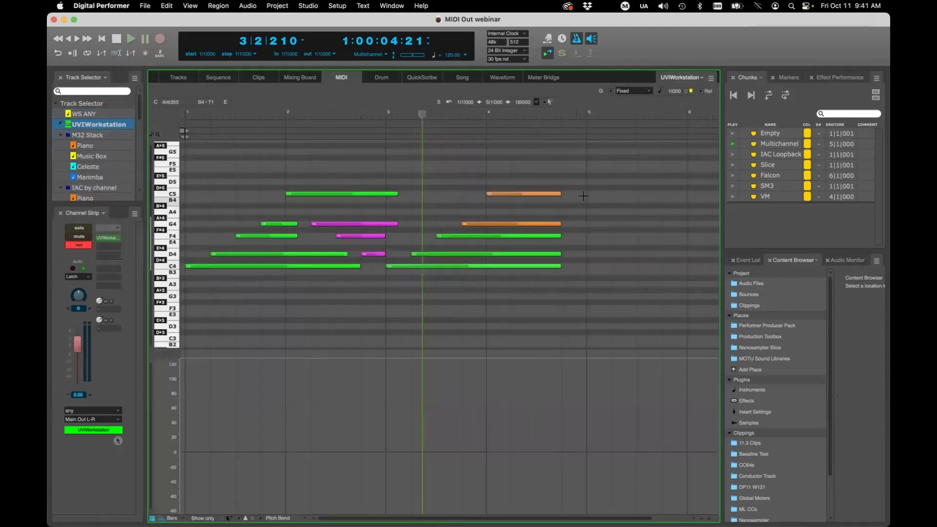
left_click_drag(580, 246, 461, 268)
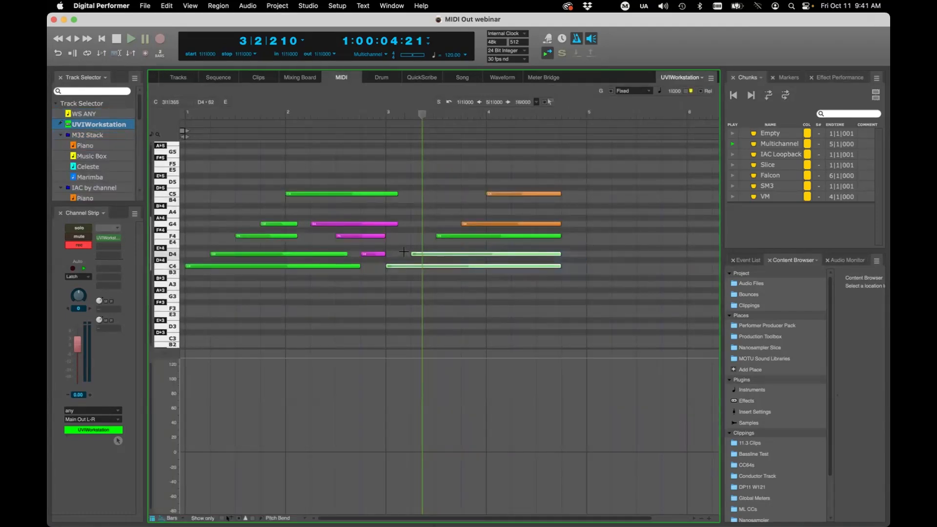
left_click(217, 7)
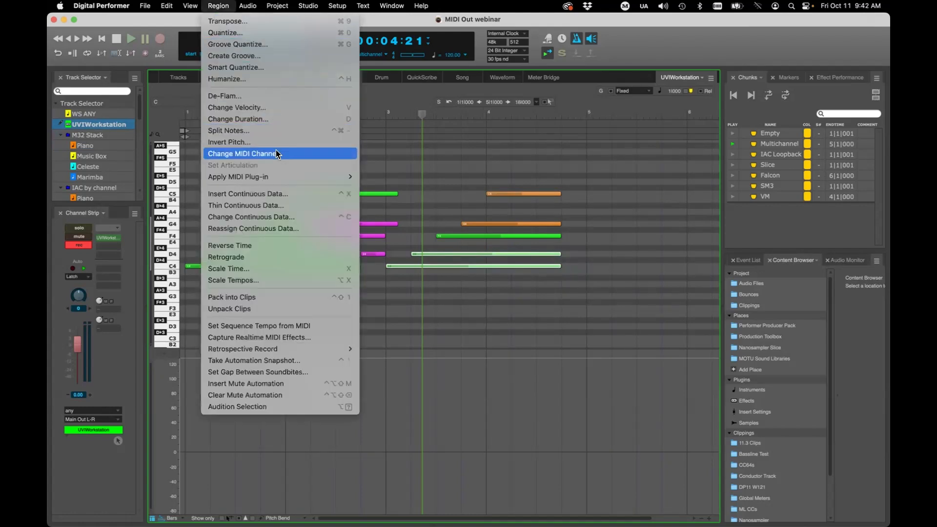
left_click(595, 195)
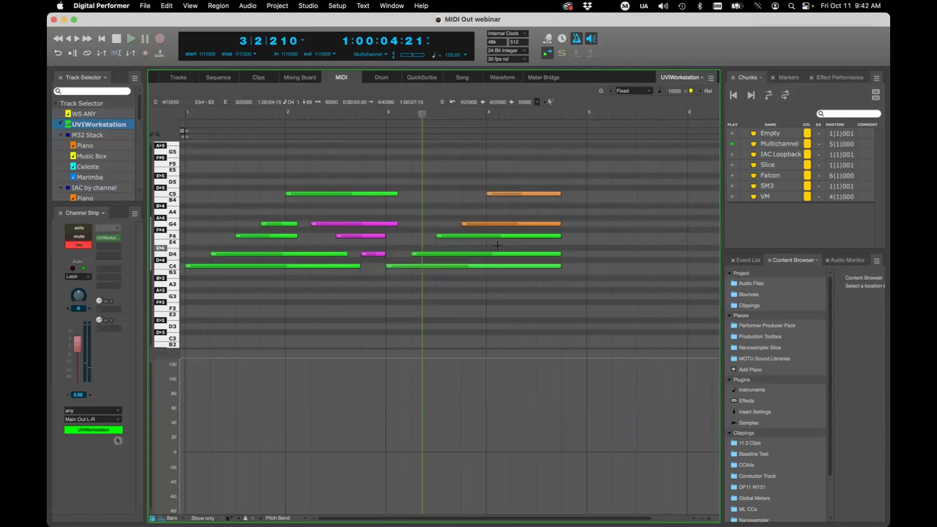
left_click(489, 256)
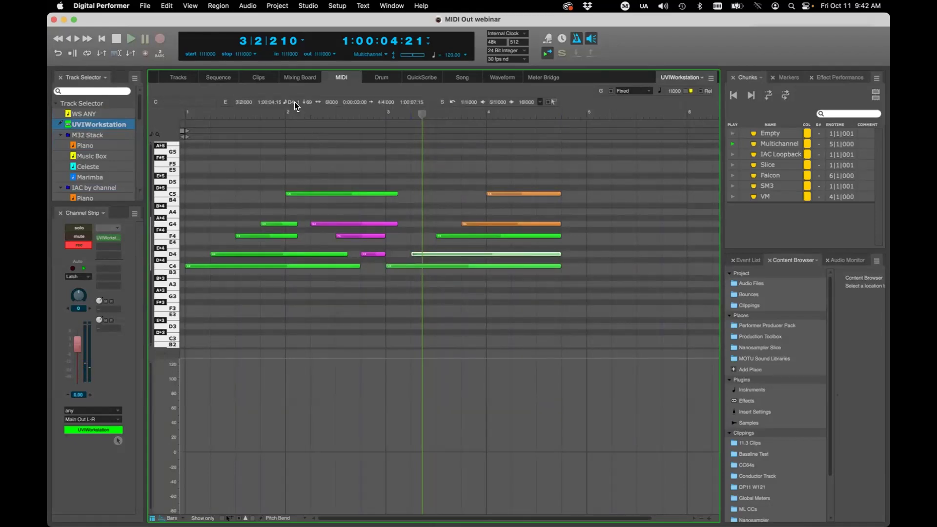
left_click(621, 256)
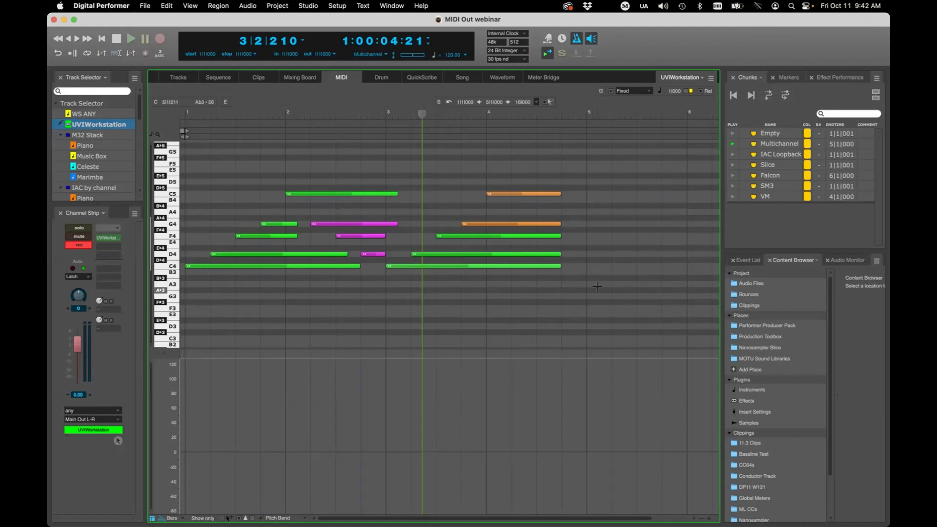
- Set the C4, D4 and F4 notes in bar 1 to MIDI channel 3, and undo the change
left_click_drag(240, 207, 253, 268)
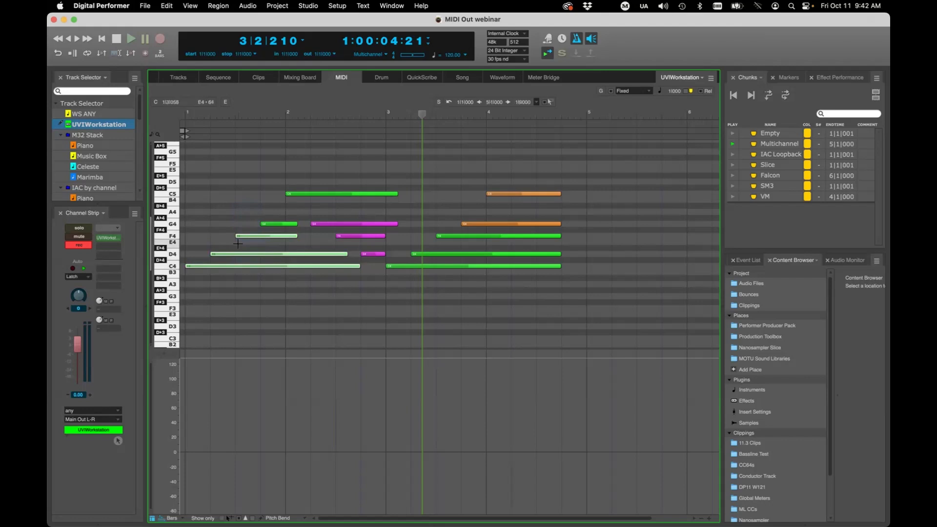
left_click(221, 6)
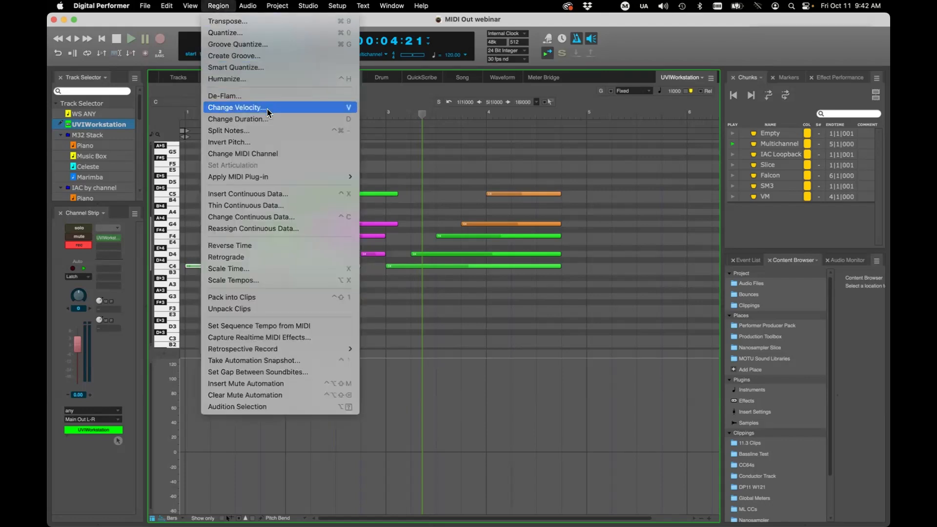
left_click(297, 153)
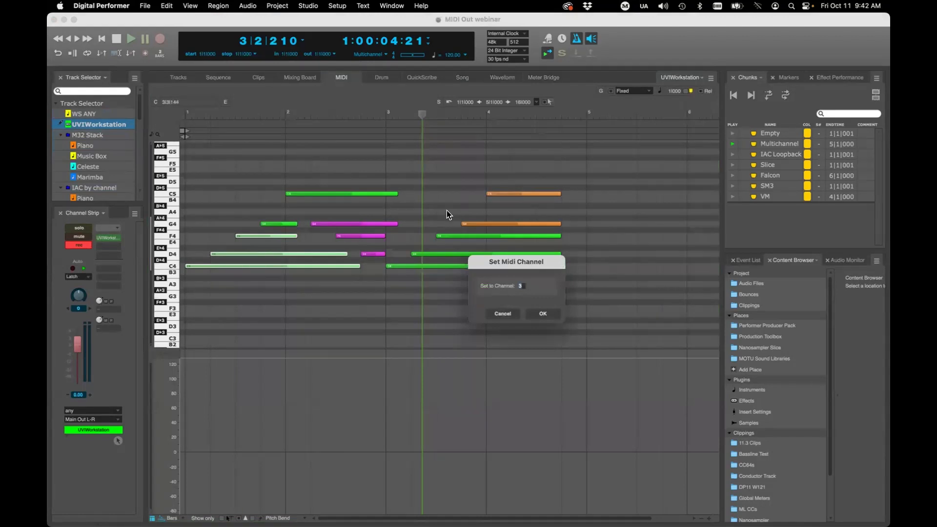
left_click(540, 312)
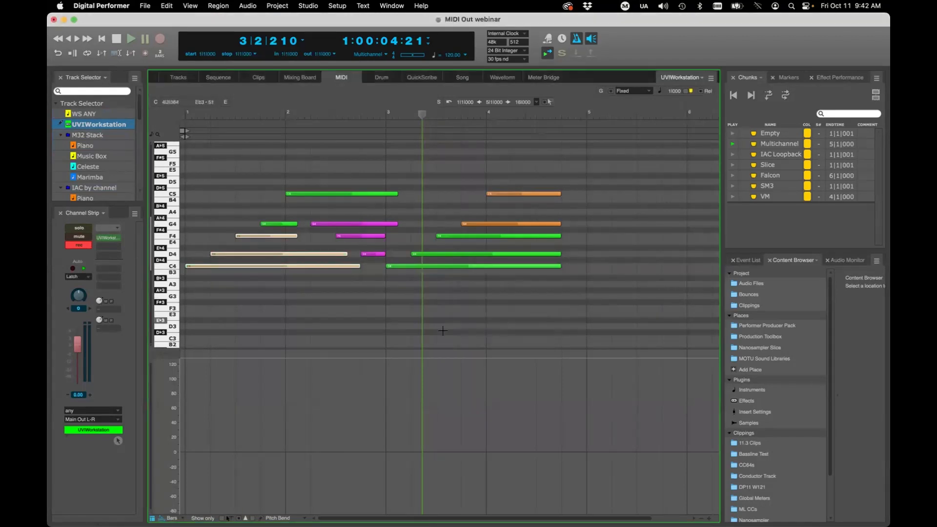
key("super+z")
key("super+s")
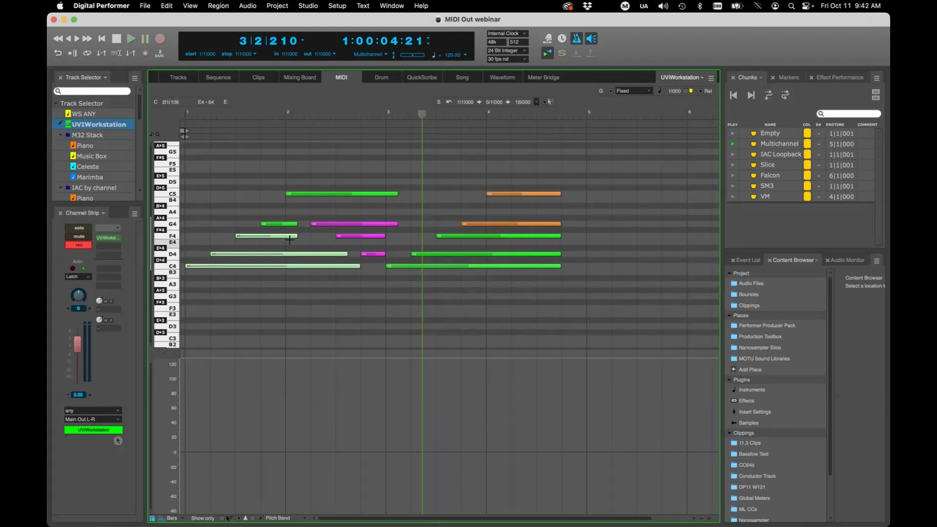
- Record-arm the WS ANY track instead of UVIWorkstation in the tracks overview and turn on Multi Record
left_click(178, 78)
left_click(176, 178)
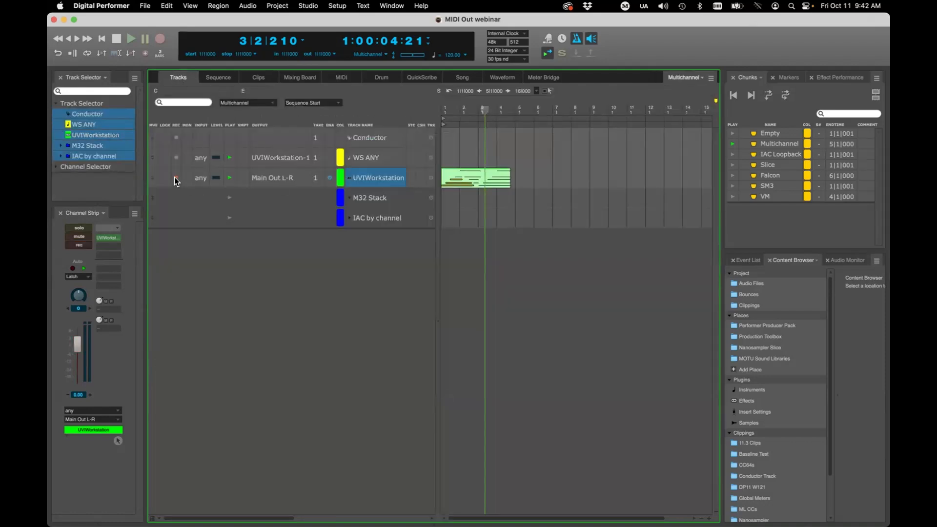
left_click(176, 158)
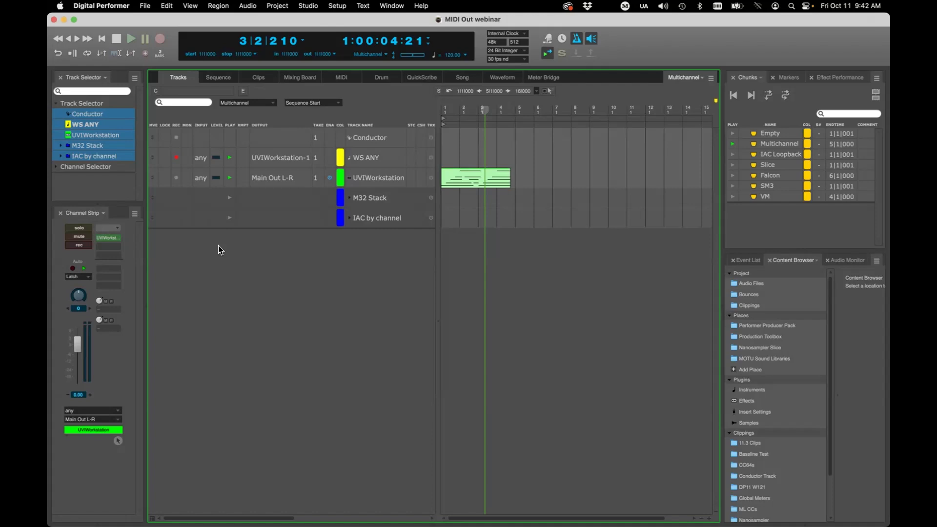
key("Return")
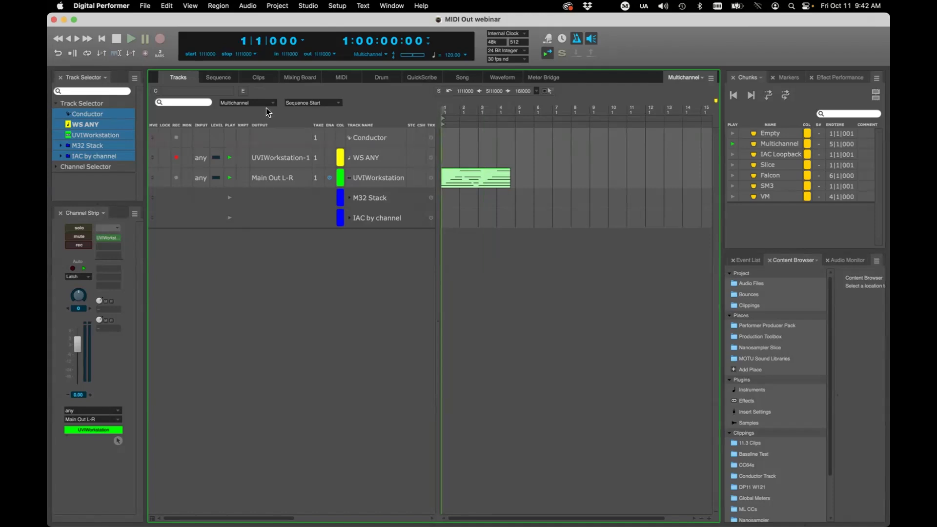
left_click(308, 6)
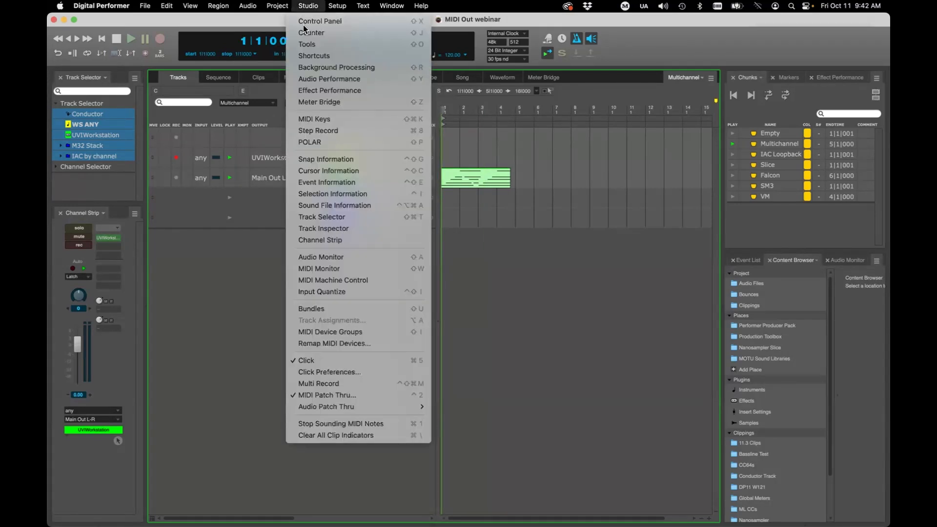
left_click(396, 385)
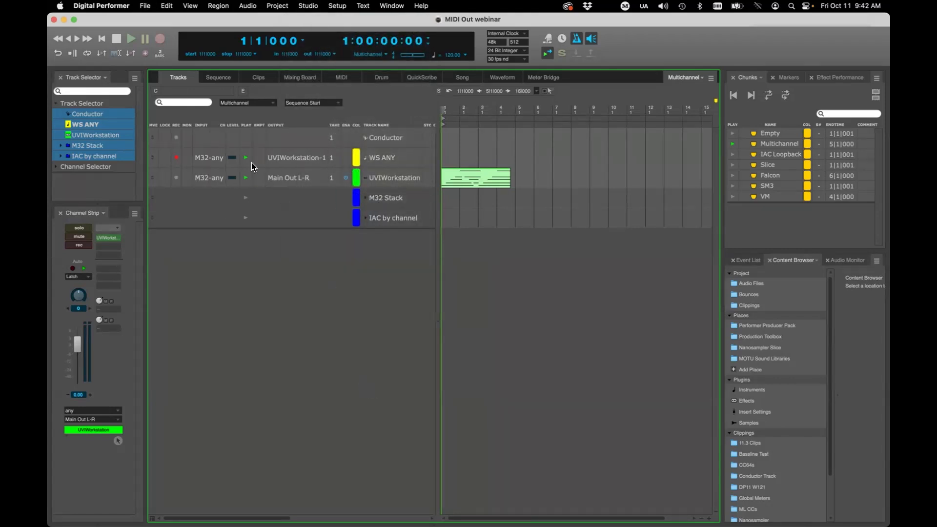
- Examine the MIDI input choices for the WS ANY track, including the unconfigured ports and the channels of the M32
left_click(211, 159)
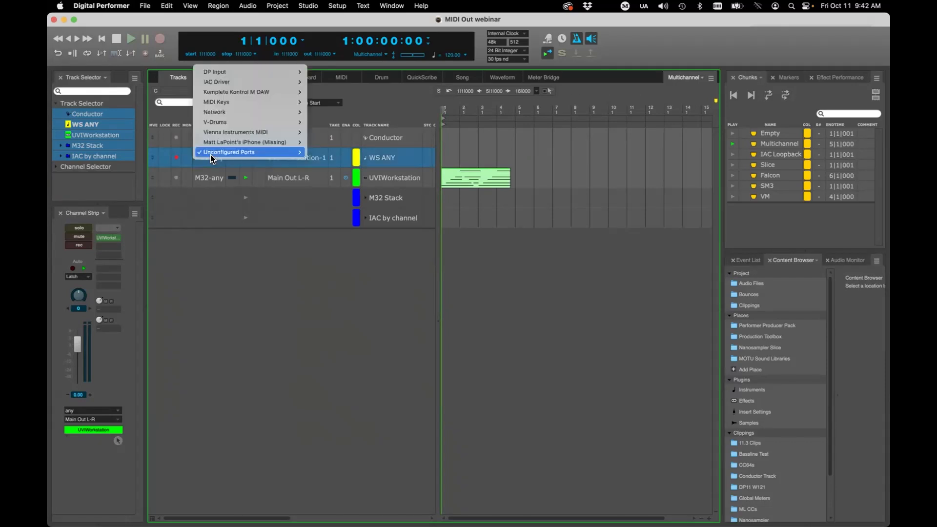
mouse_move(250, 81)
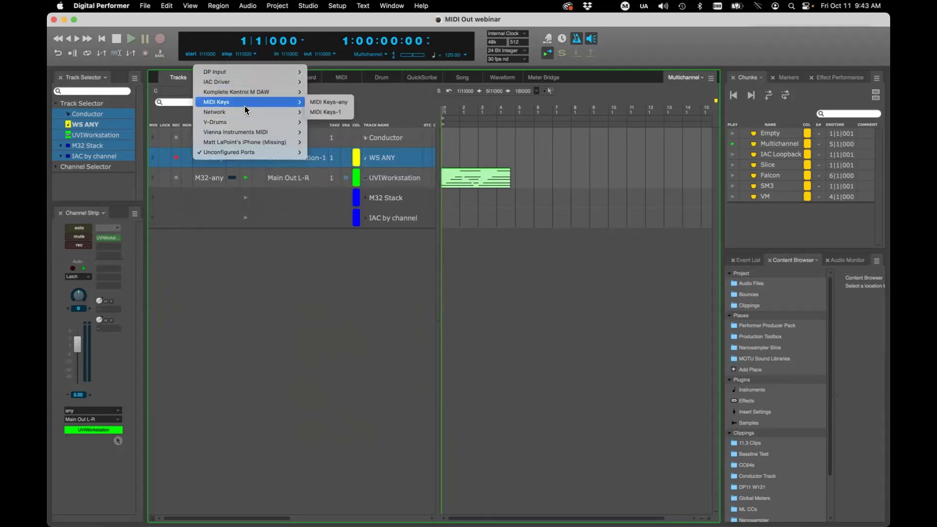
mouse_move(245, 110)
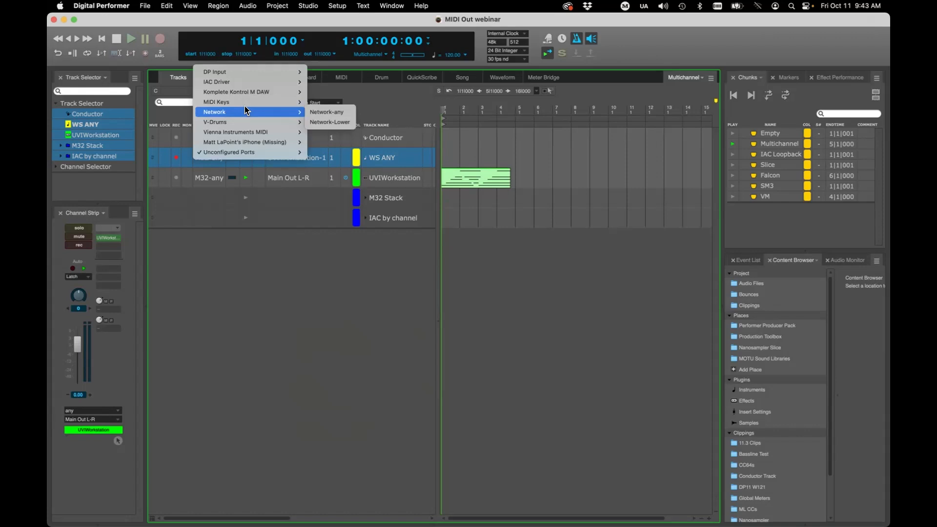
left_click(224, 280)
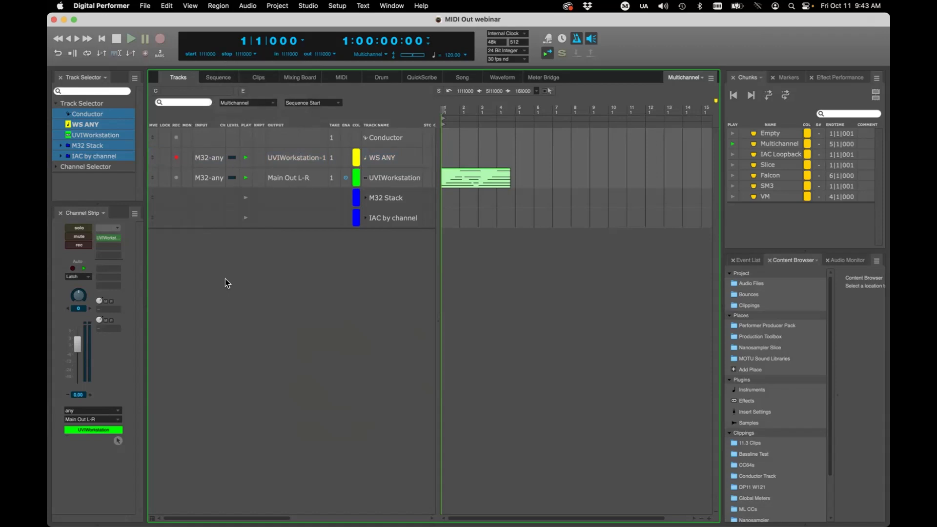
left_click(217, 160)
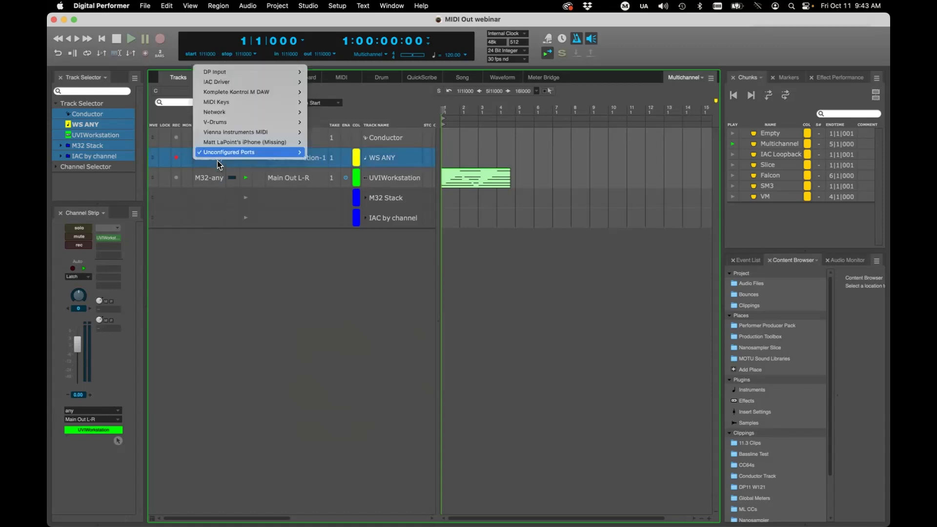
mouse_move(234, 153)
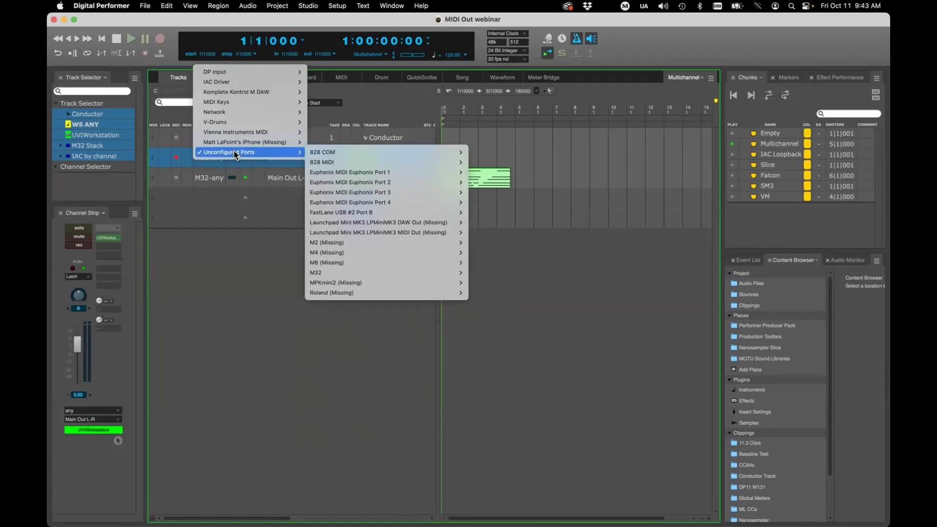
left_click(204, 317)
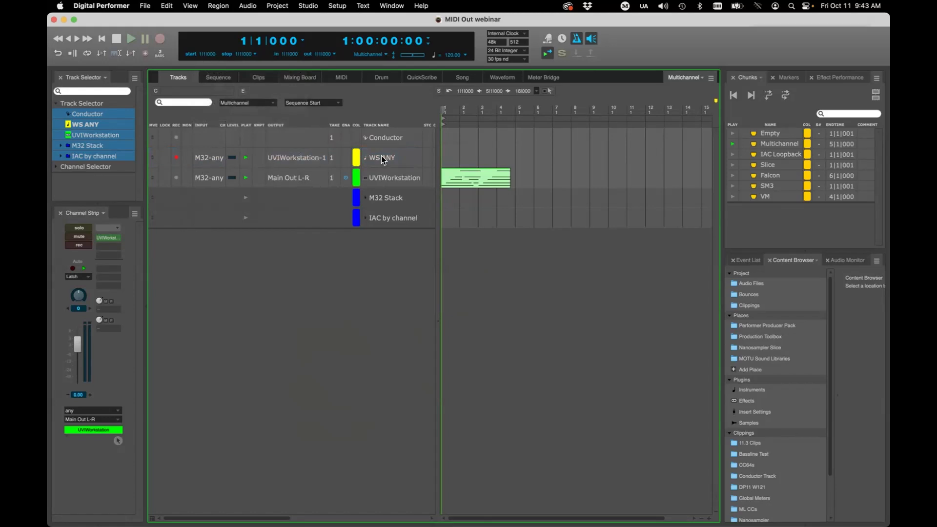
left_click(213, 161)
mouse_move(226, 152)
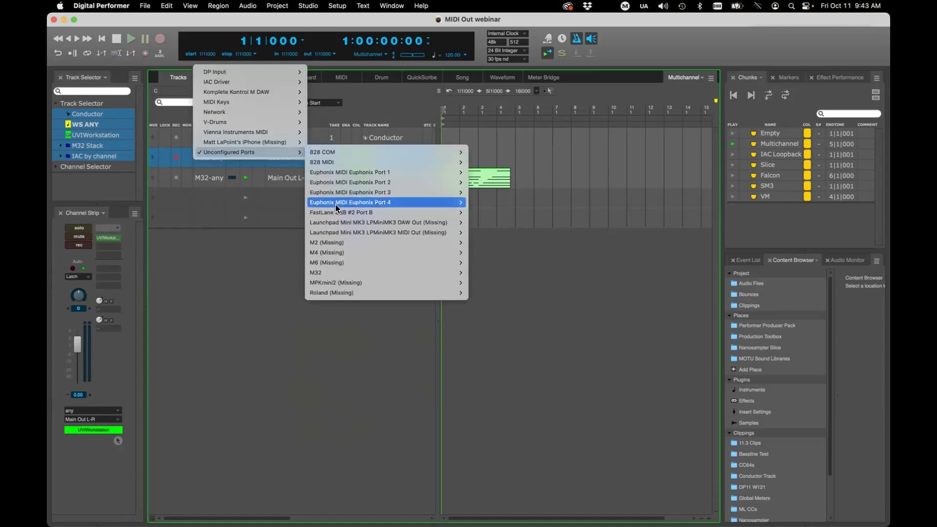
mouse_move(335, 272)
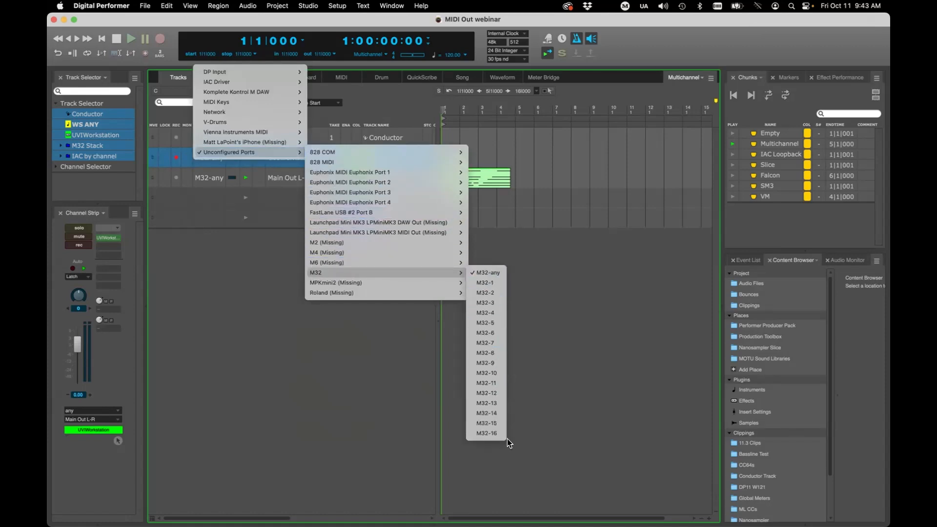
left_click(554, 277)
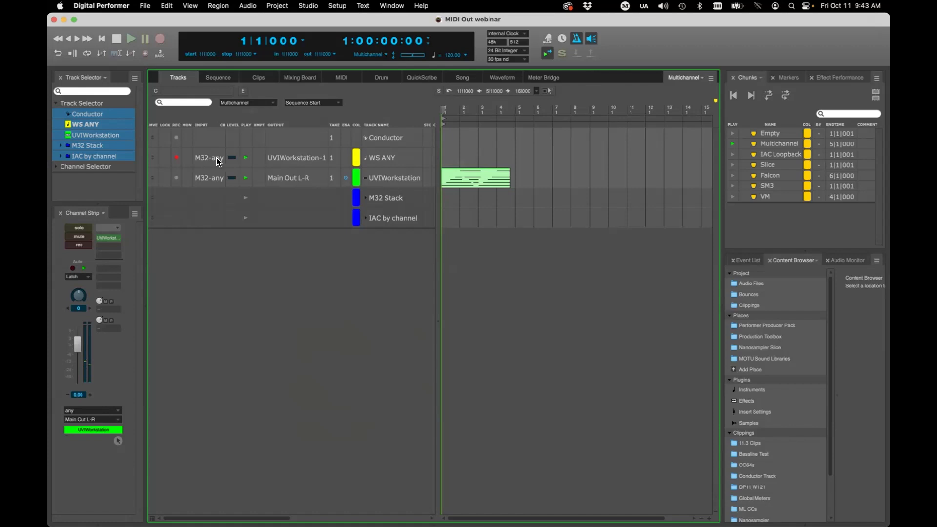
- Record-arm the UVIWorkstation track alongside WS ANY, disarm it again and select the track
left_click(176, 178)
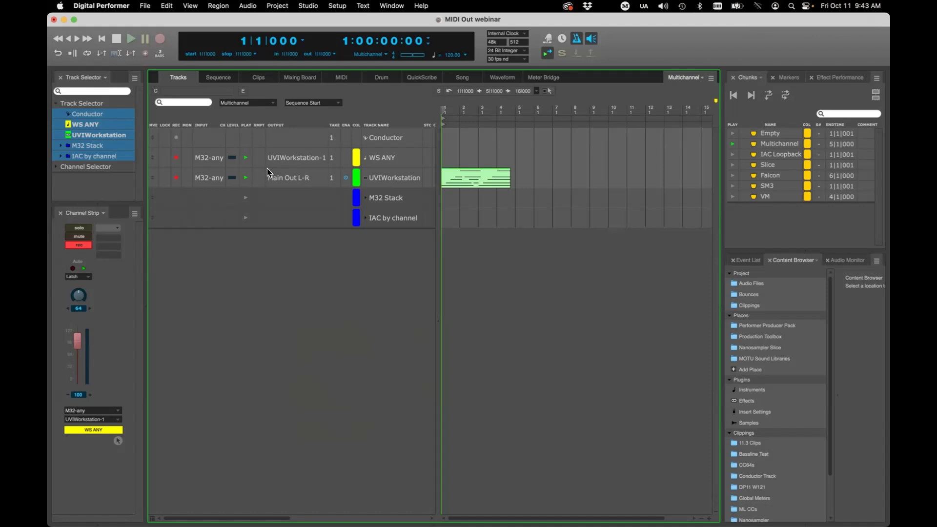
left_click(176, 178)
left_click(389, 177)
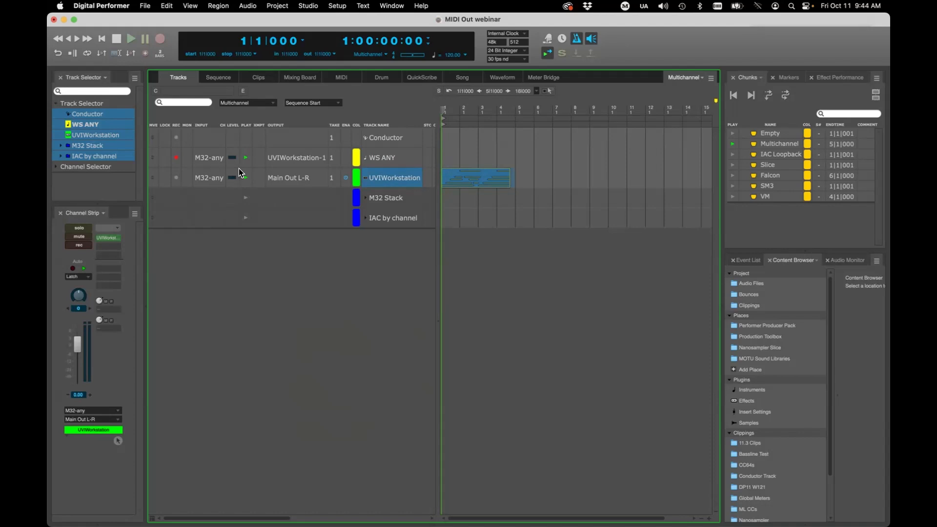
- Expand the M32 Stack folder, enable playback for it and record-arm Piano, Music Box, Celeste and Marimba instead of WS ANY
left_click(365, 197)
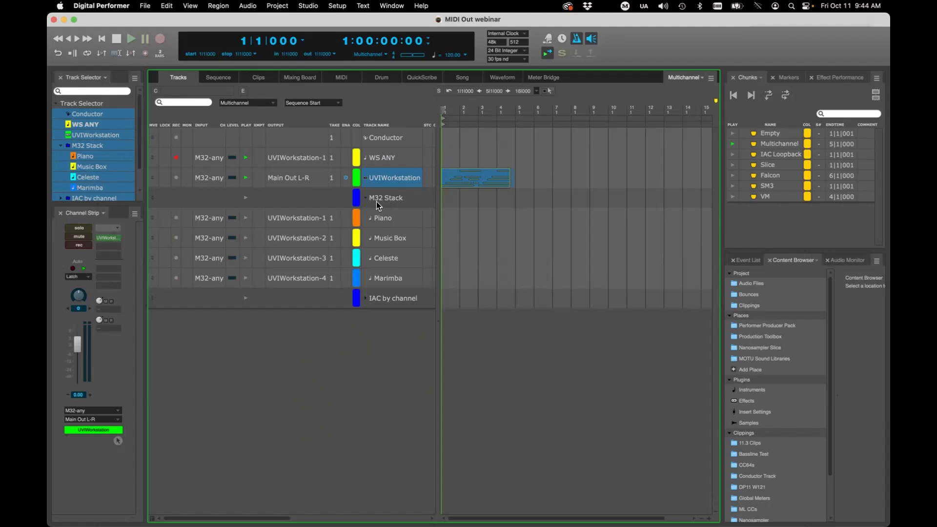
left_click_drag(375, 218, 373, 288)
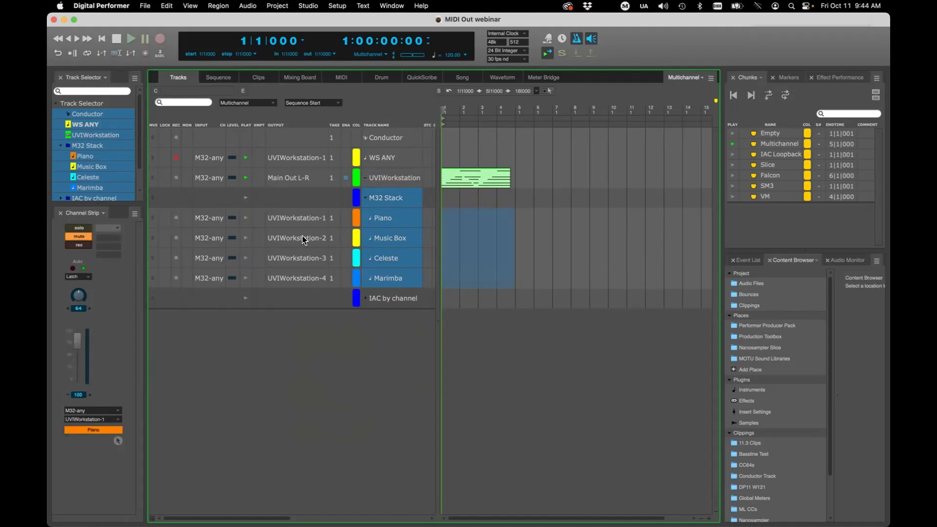
left_click(246, 198)
left_click(176, 217)
left_click(175, 238)
left_click(176, 274)
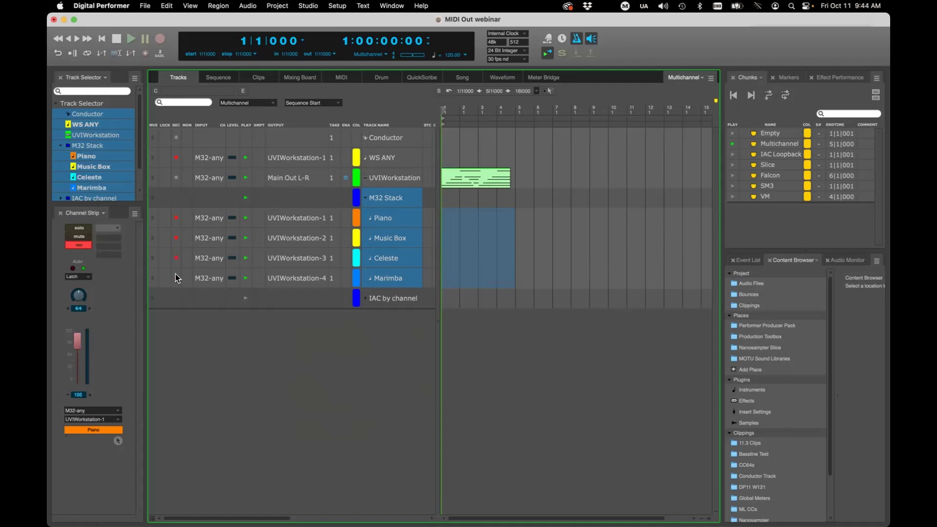
left_click(176, 158)
- Record a short M32 performance onto all four armed M32 Stack tracks, starting at the sequence end in bar 5
key("End")
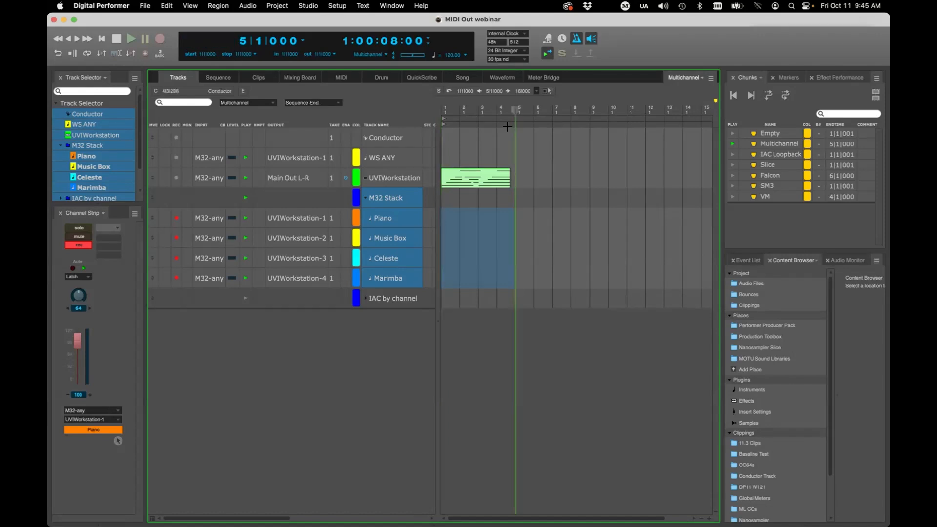
key("3")
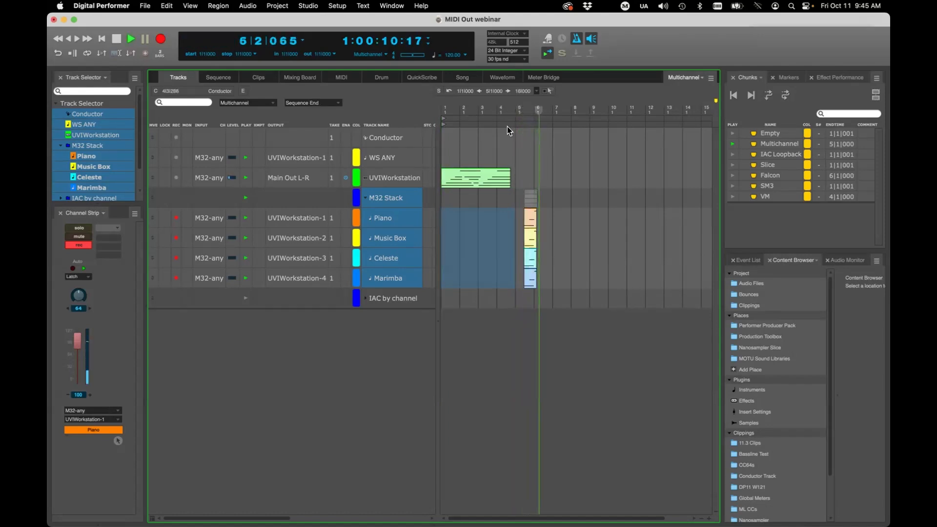
key("space")
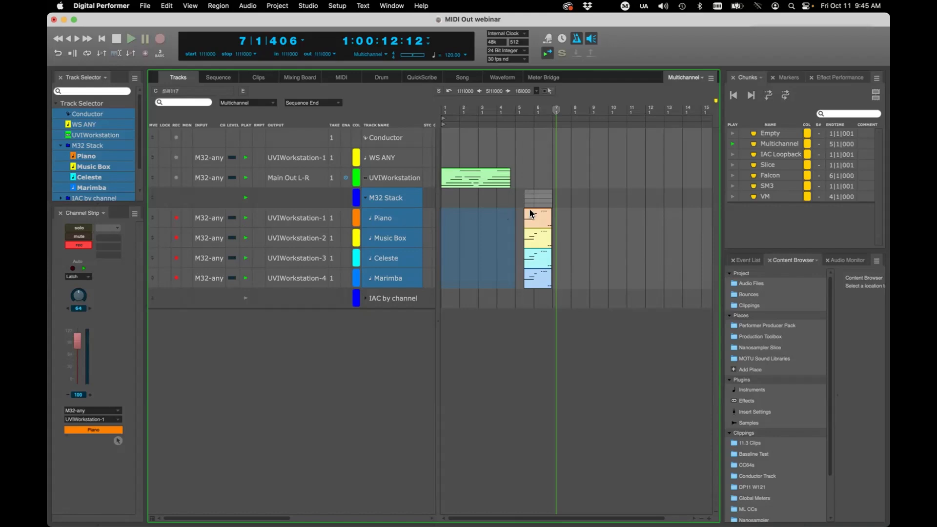
left_click(534, 366)
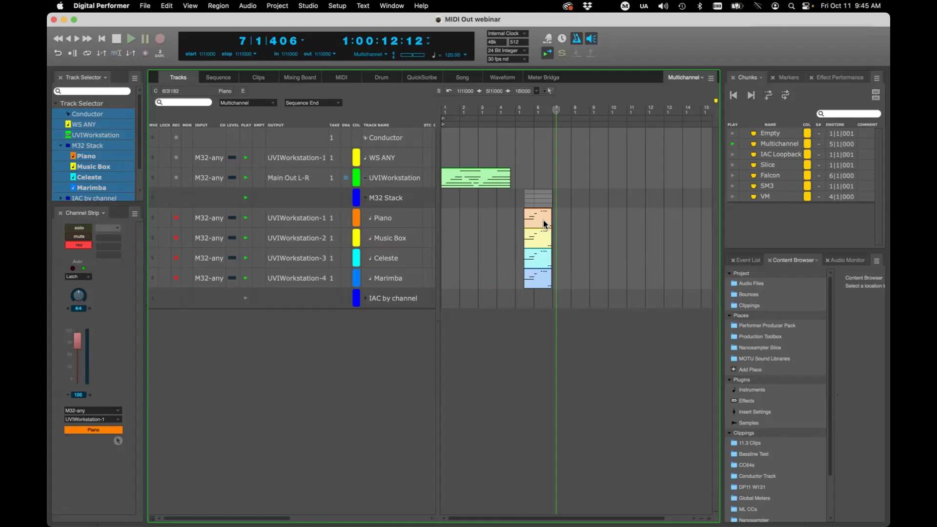
- Review the M32 Stack tracks against the parts loaded in UVIWorkstation and inspect the recorded Music Box clip
left_click_drag(380, 217, 376, 323)
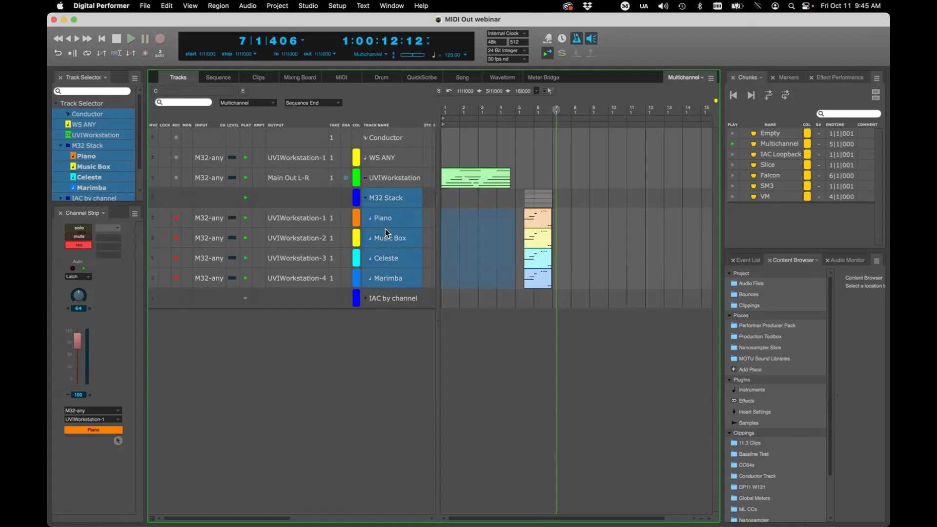
double_click(395, 183)
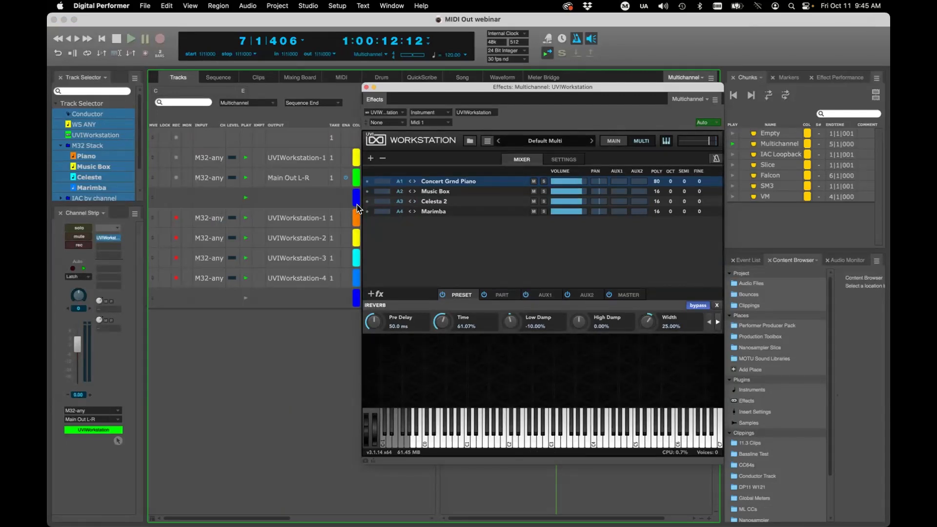
left_click(365, 87)
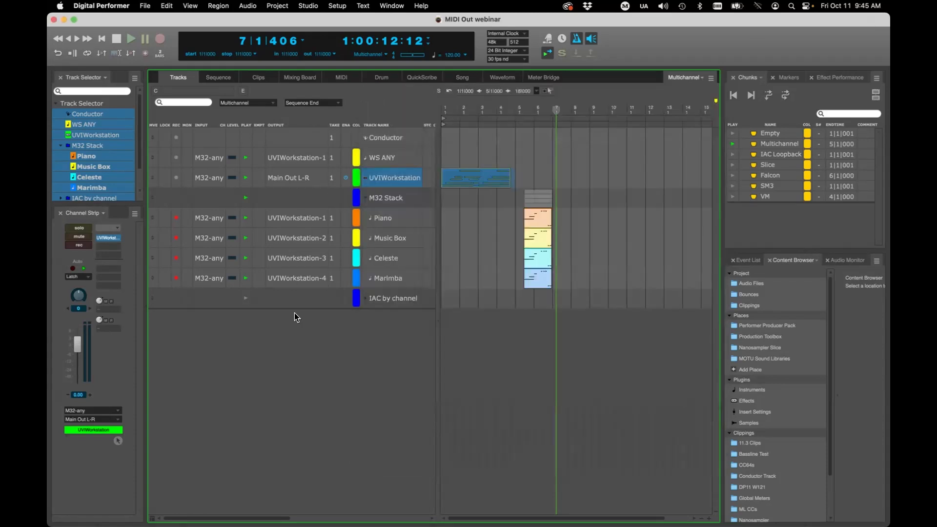
left_click(538, 236)
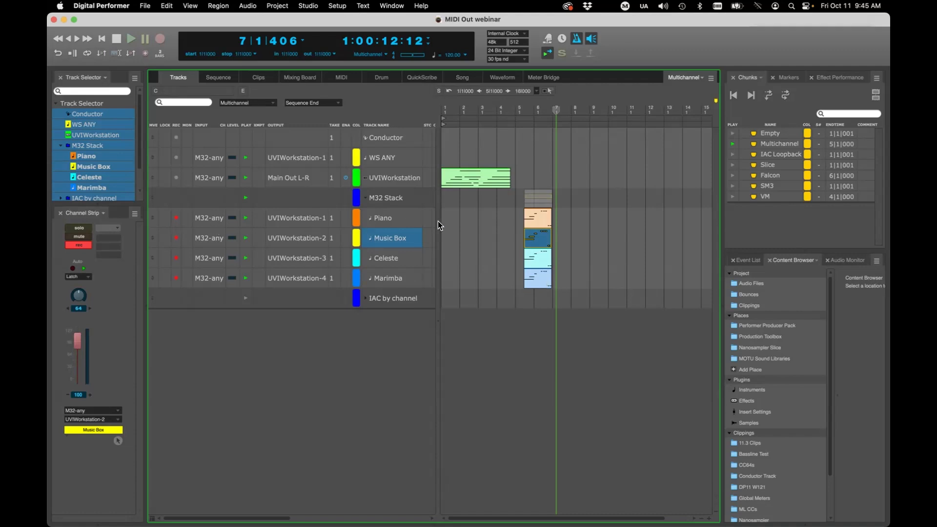
left_click(532, 339)
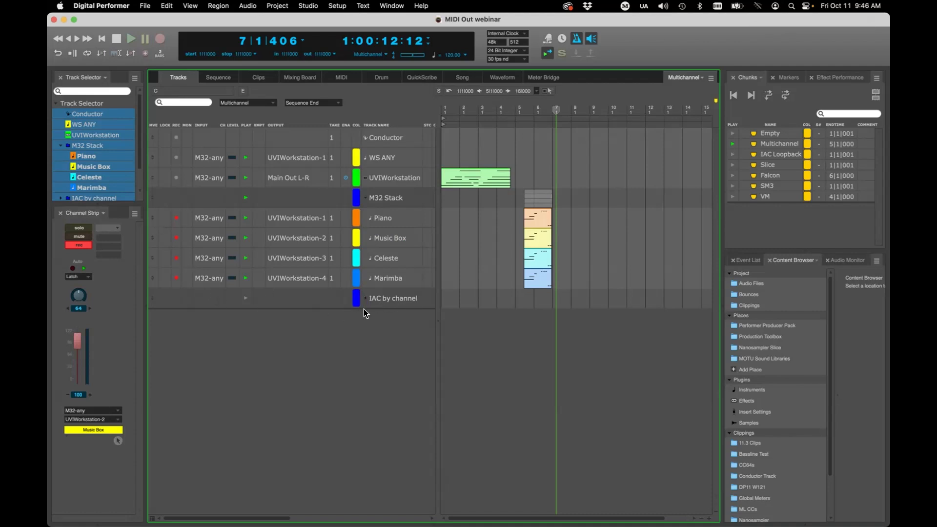
- Disarm the four M32 Stack tracks, disable the folder's playback and collapse it
left_click_drag(178, 222, 178, 282)
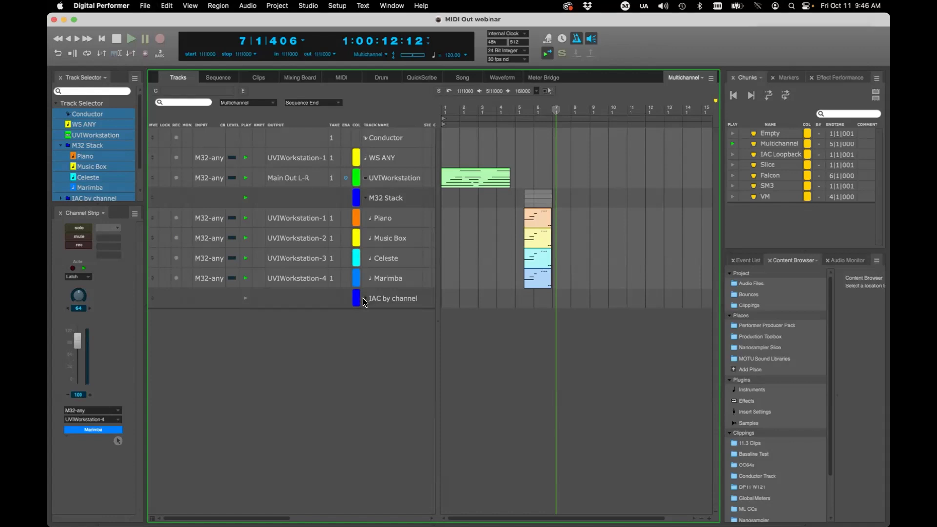
left_click(245, 198)
left_click(366, 198)
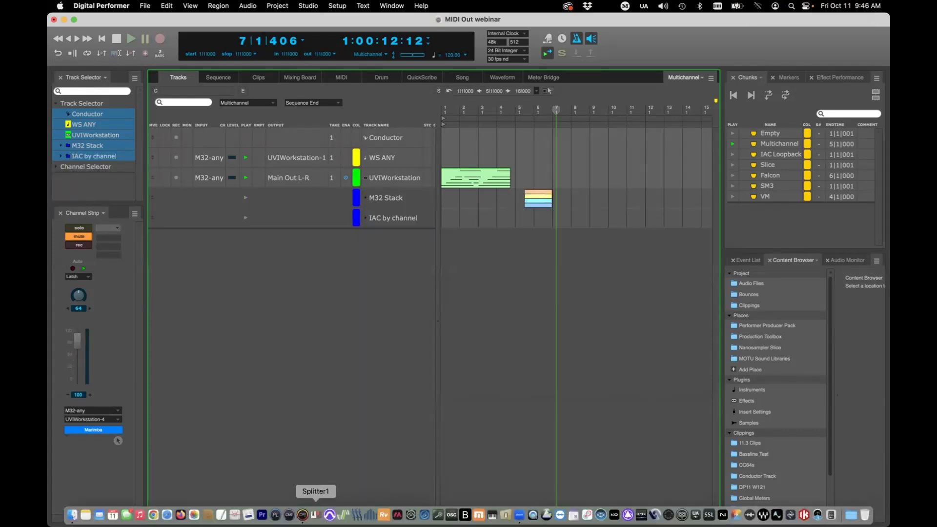
- Launch Splitter and review its input channel, four output channels and note spans
left_click(315, 515)
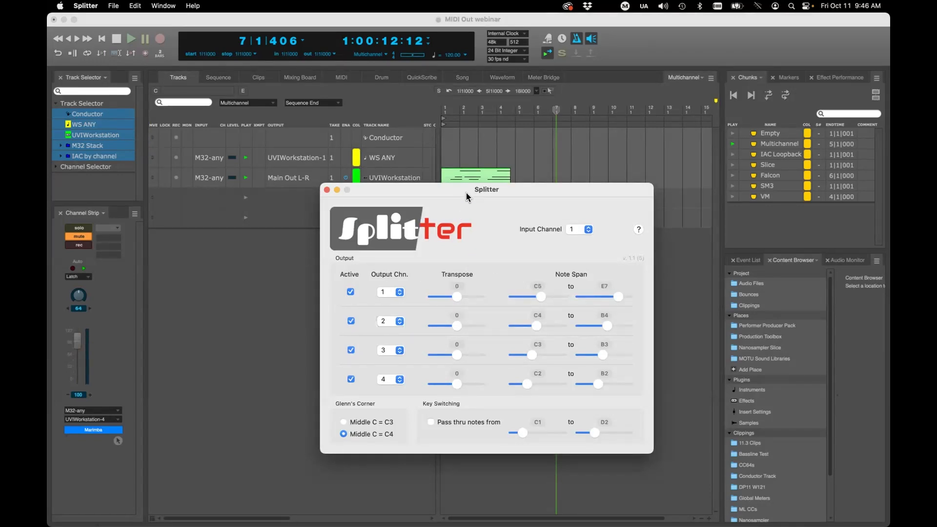
left_click_drag(485, 193, 482, 189)
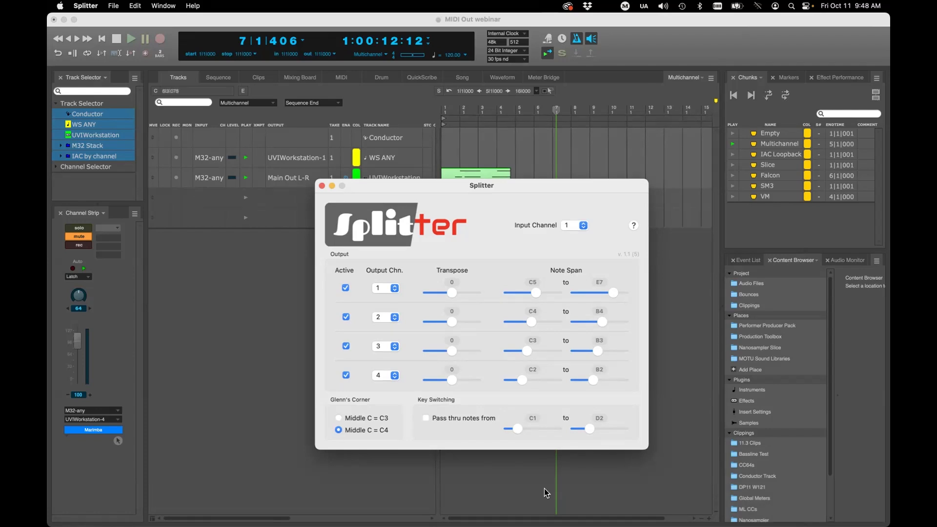
- Check the IAC Driver's online status and Bus 1 port in Audio MIDI Setup, quit that app and return to Splitter
left_click(492, 512)
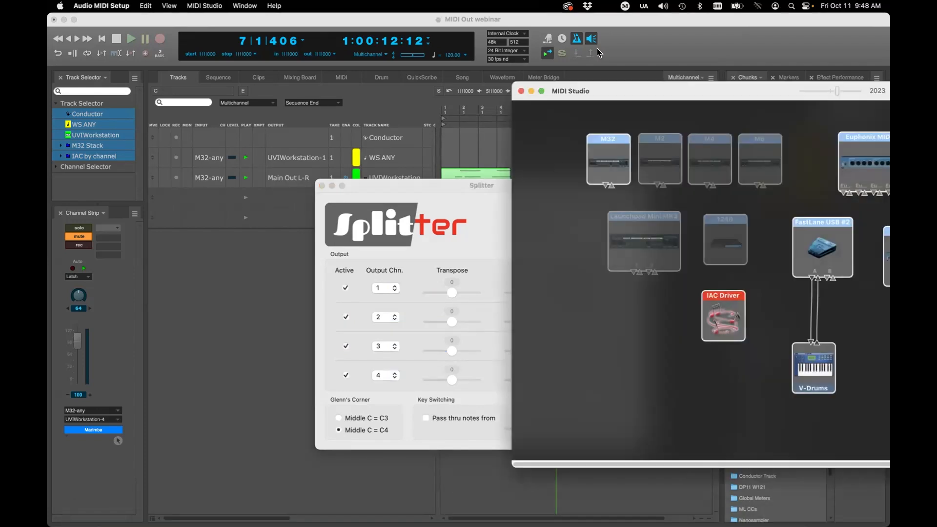
left_click_drag(619, 94, 351, 92)
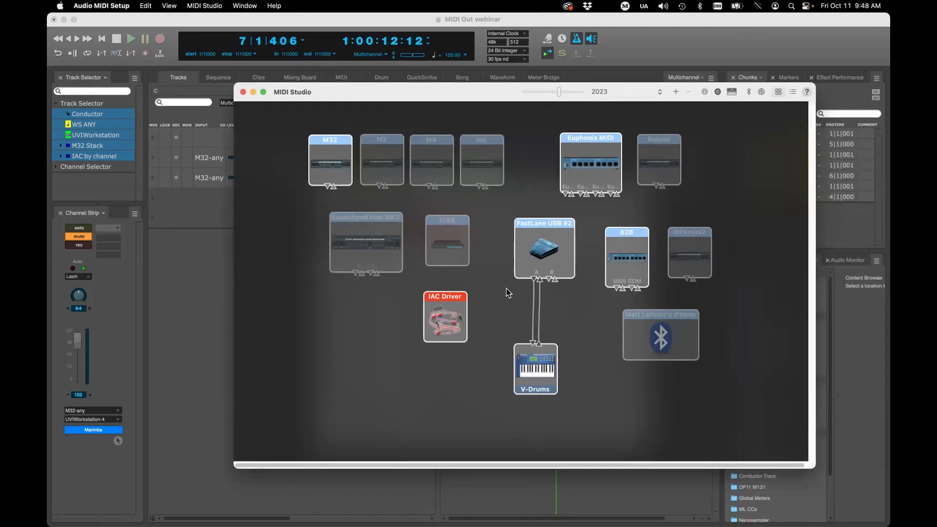
double_click(450, 319)
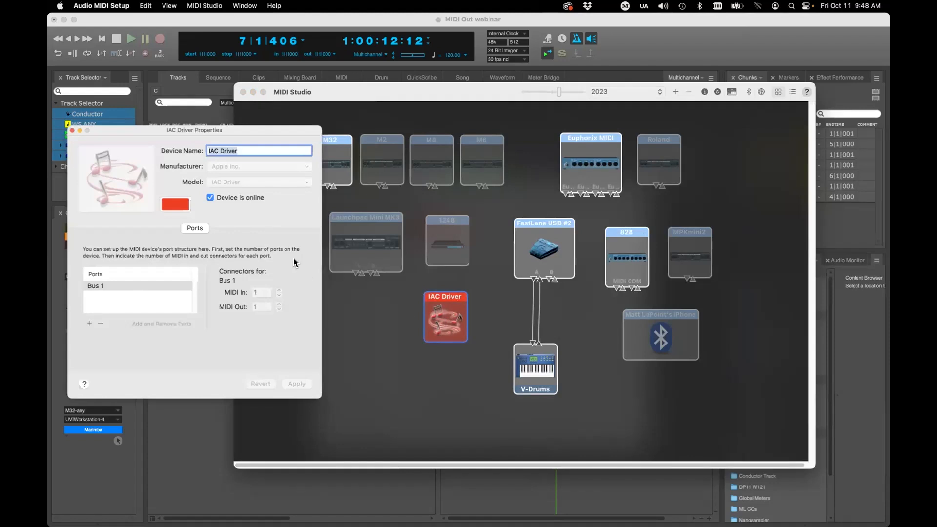
left_click(72, 131)
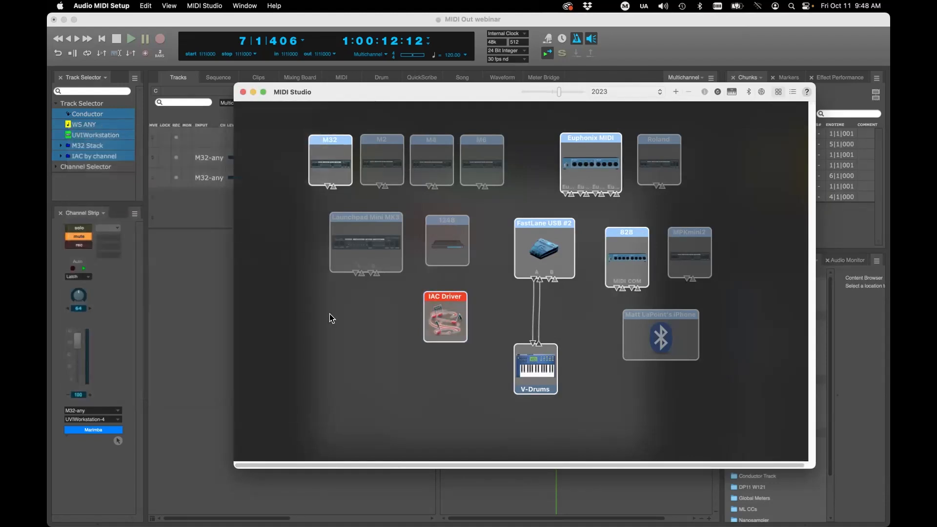
left_click(92, 5)
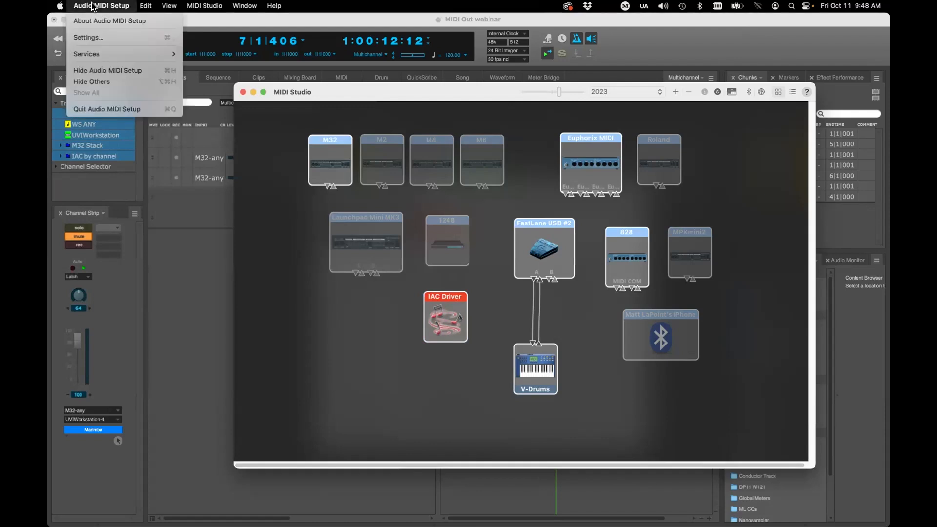
left_click(369, 301)
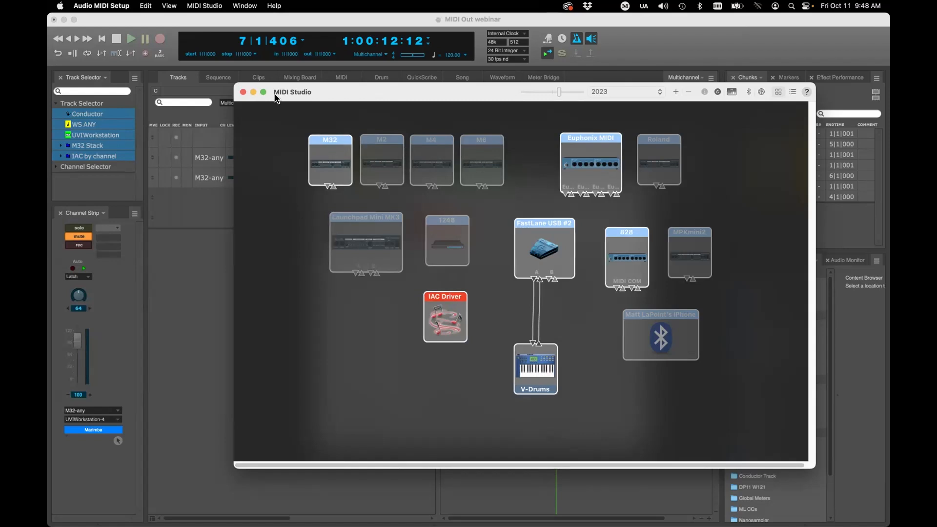
left_click(120, 6)
left_click(157, 109)
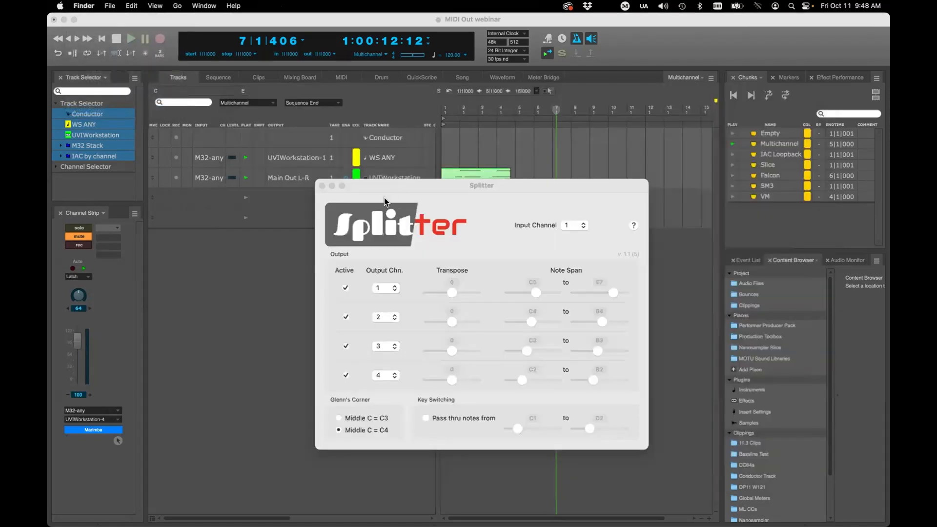
left_click(420, 192)
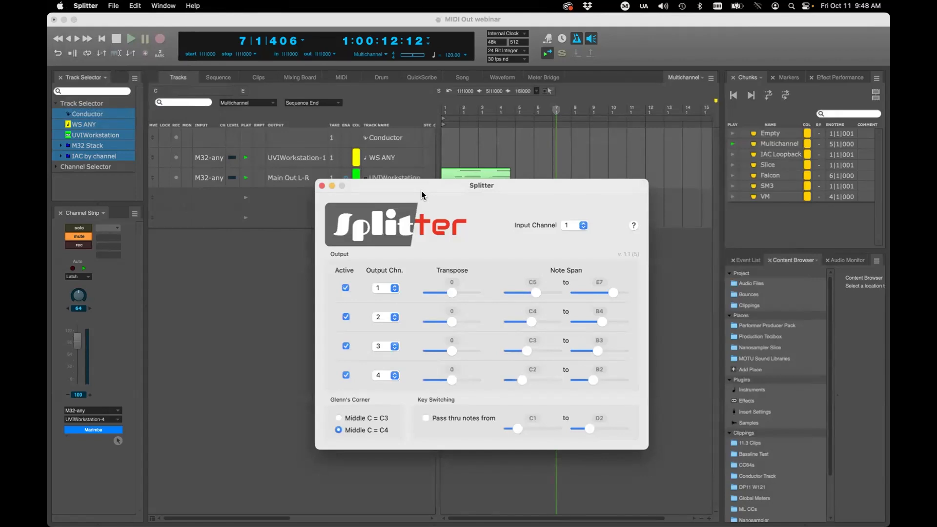
- Switch to Digital Performer, expand the IAC by channel folder, and enable playback and record-arm its four instrument tracks
left_click(305, 248)
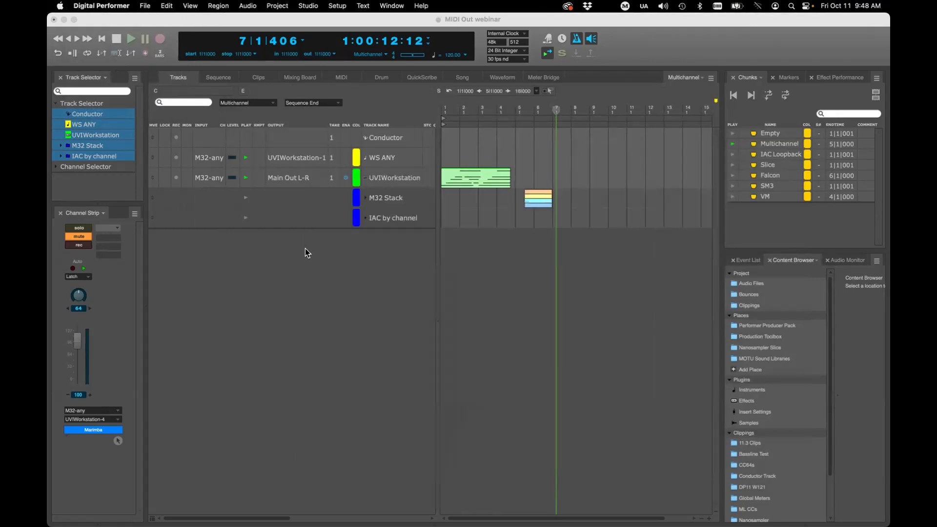
left_click(366, 218)
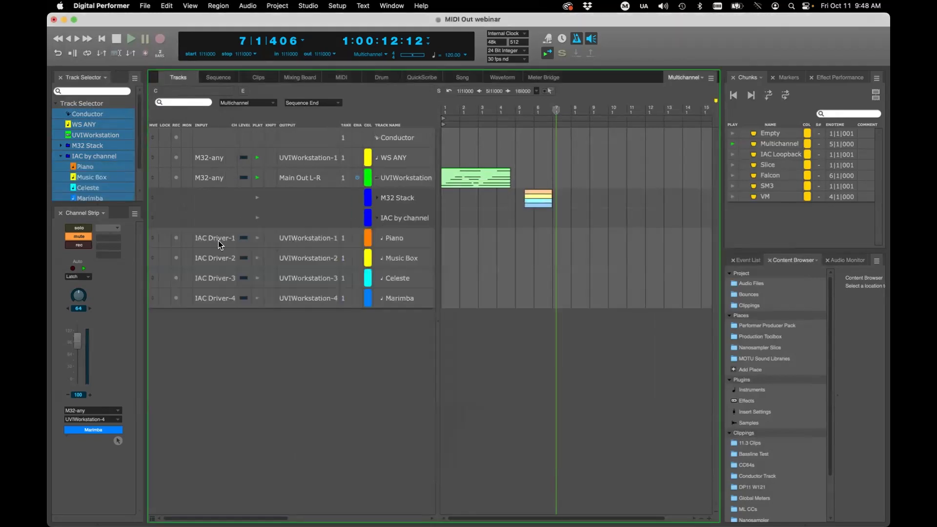
left_click_drag(255, 238, 258, 265)
left_click_drag(176, 239, 174, 297)
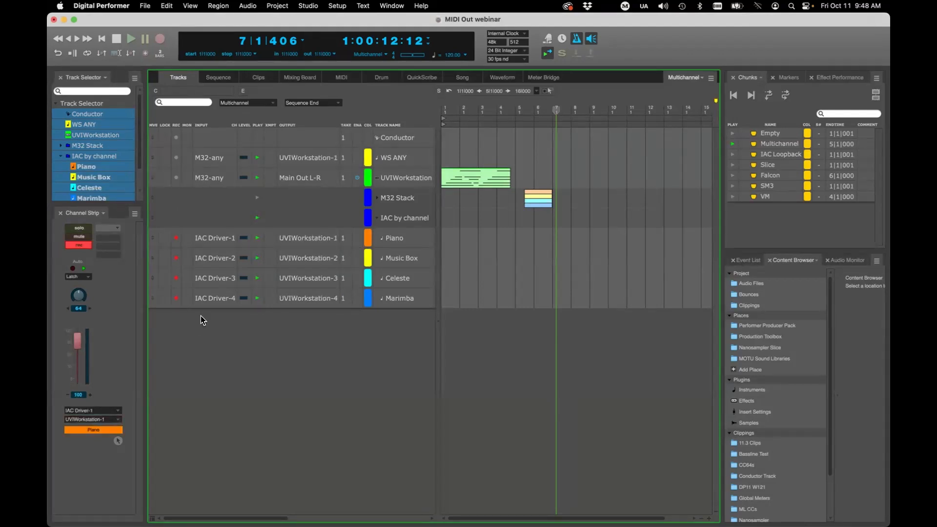
- Switch to Splitter, move its window clear of the track list and examine the output channel choices for the fourth zone
key("super+Tab")
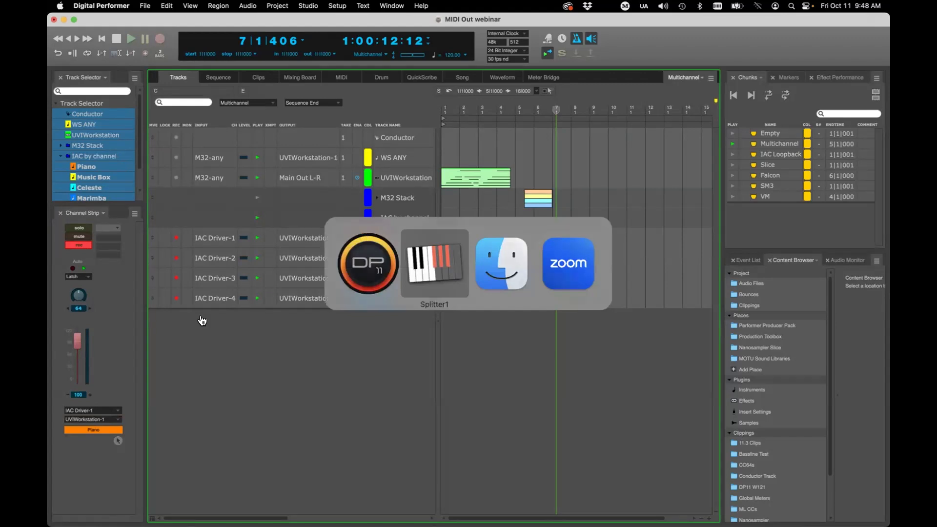
left_click_drag(458, 195, 589, 141)
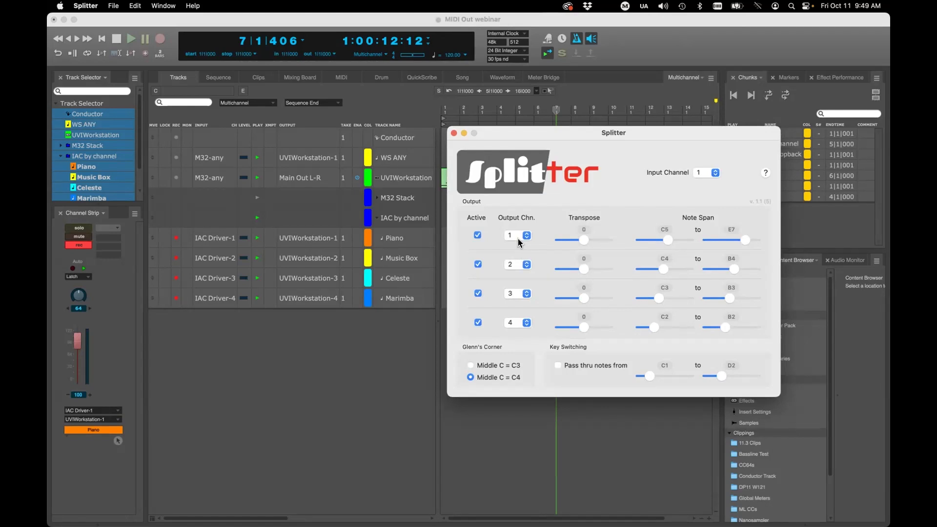
left_click(517, 322)
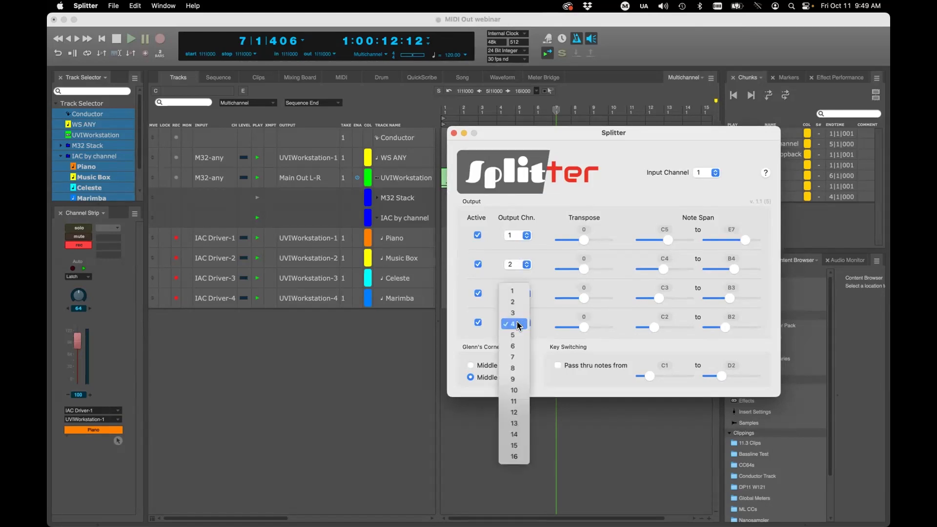
left_click(577, 200)
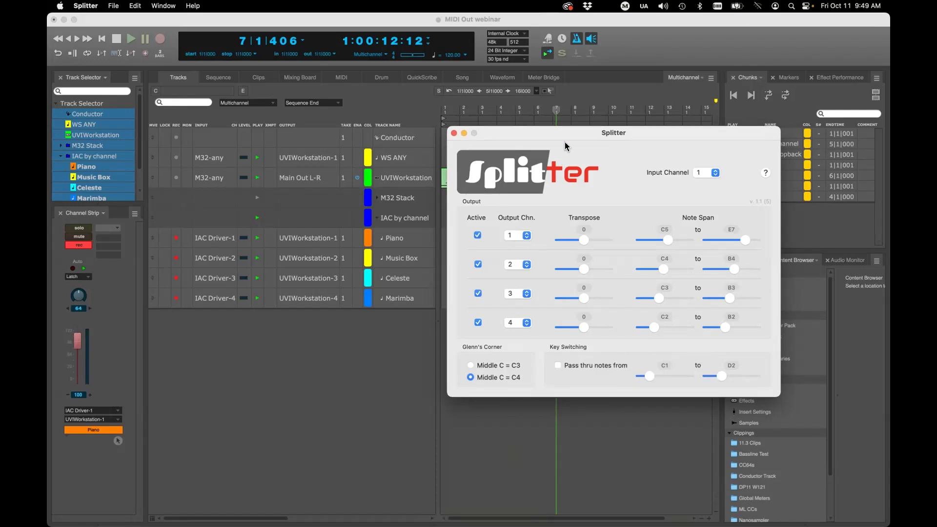
left_click_drag(583, 131, 588, 133)
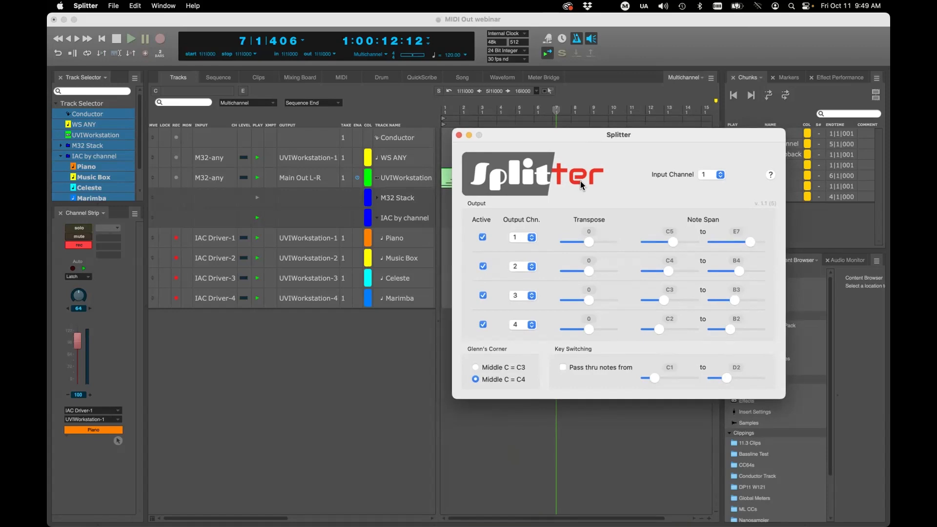
- Return to Digital Performer and record a keyboard performance split by range across the four IAC by channel tracks
left_click(396, 370)
left_click(483, 277)
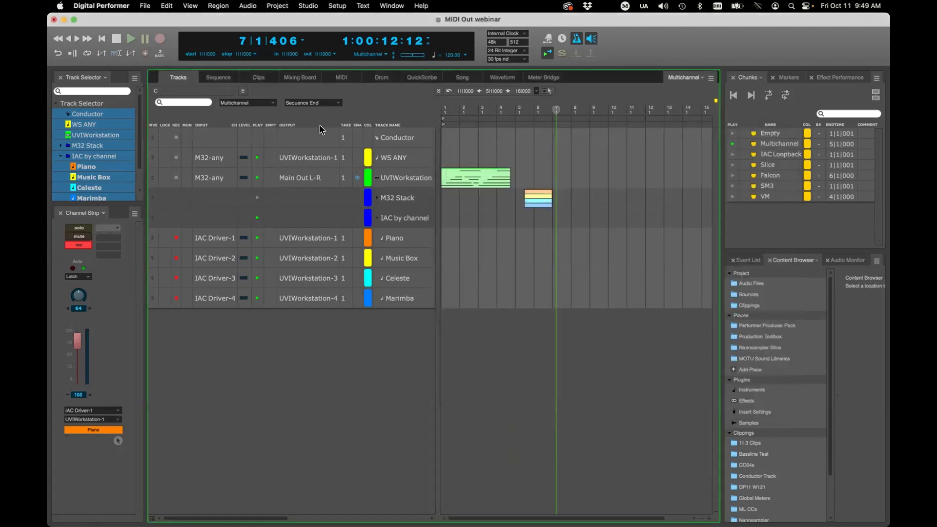
left_click(163, 36)
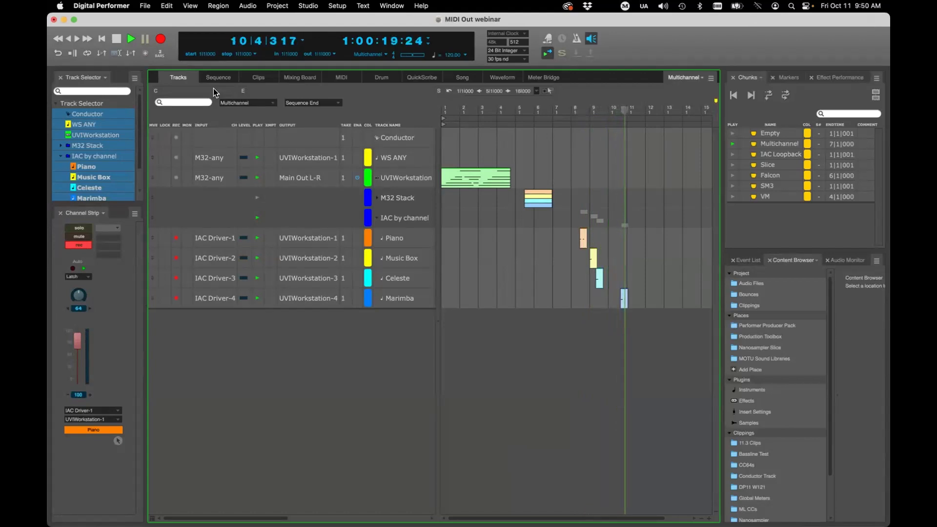
key("space")
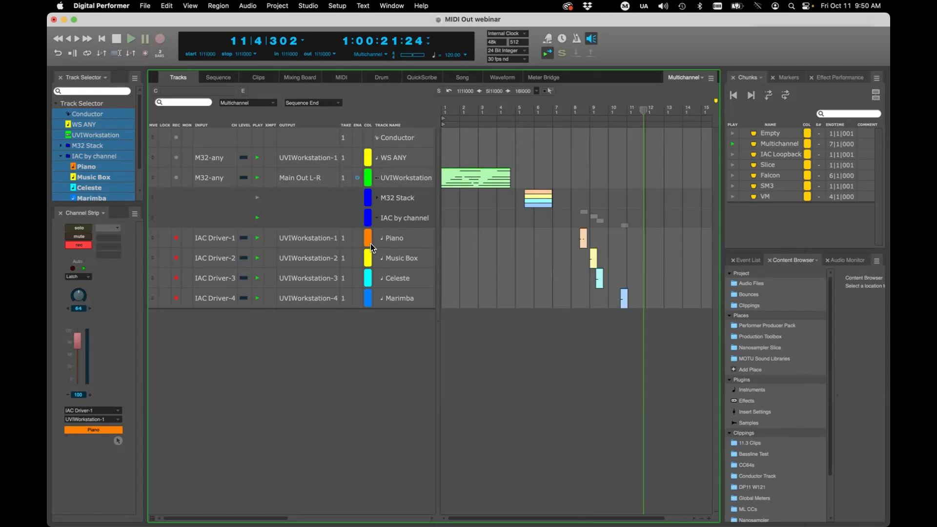
- Check the zone settings in Splitter, return to Digital Performer and disarm the four IAC by channel instrument tracks
key("super+Tab")
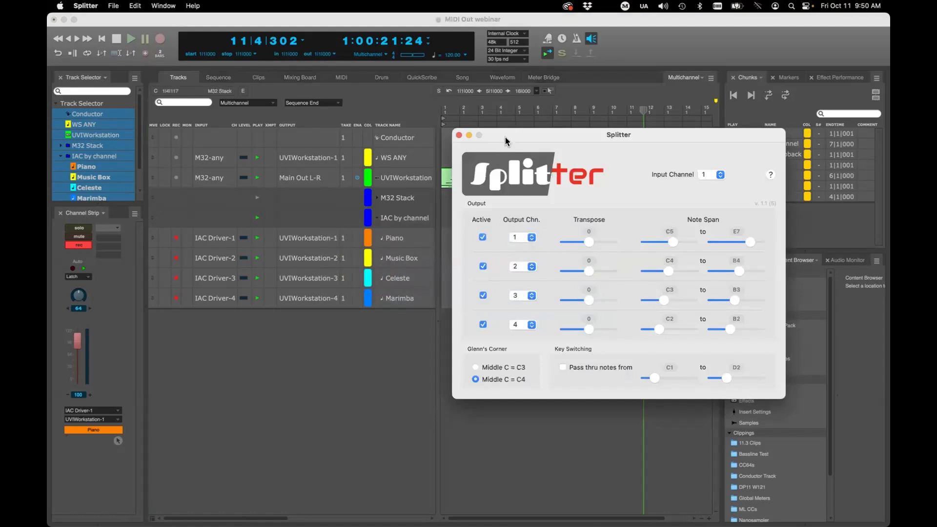
left_click_drag(505, 137, 497, 147)
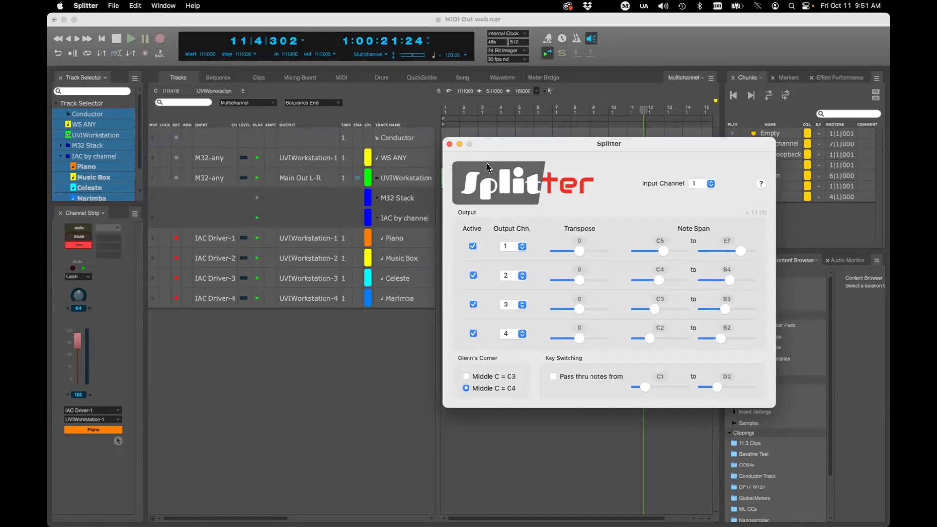
left_click(385, 388)
left_click_drag(176, 238, 180, 292)
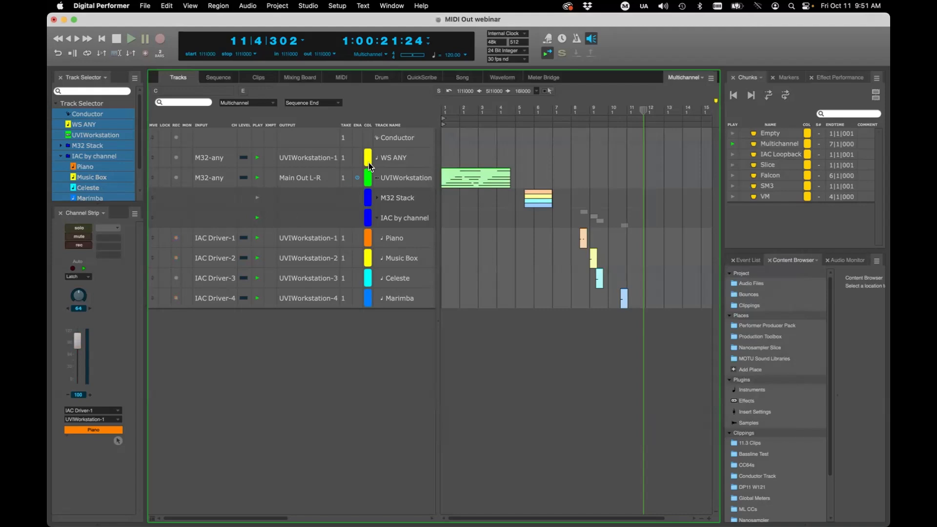
- Set the UVIWorkstation track's input to IAC Driver-any
left_click(408, 179)
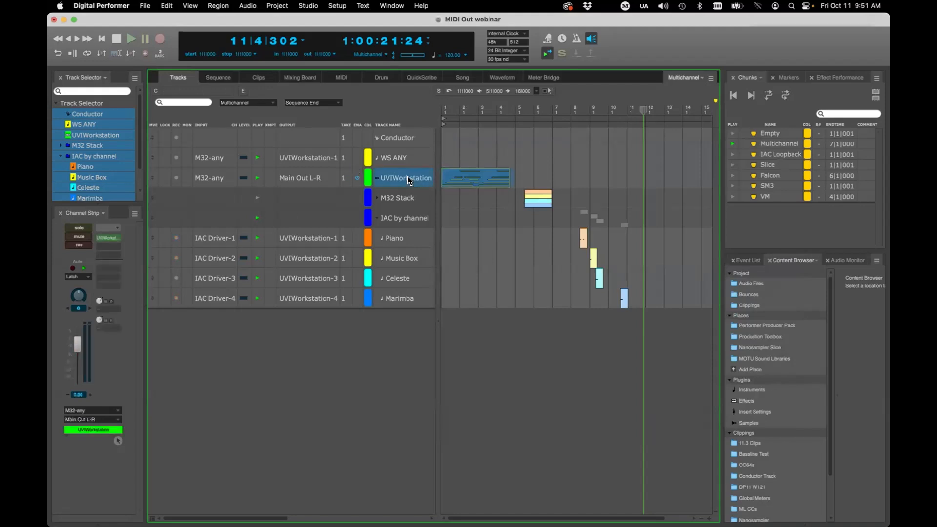
left_click(209, 178)
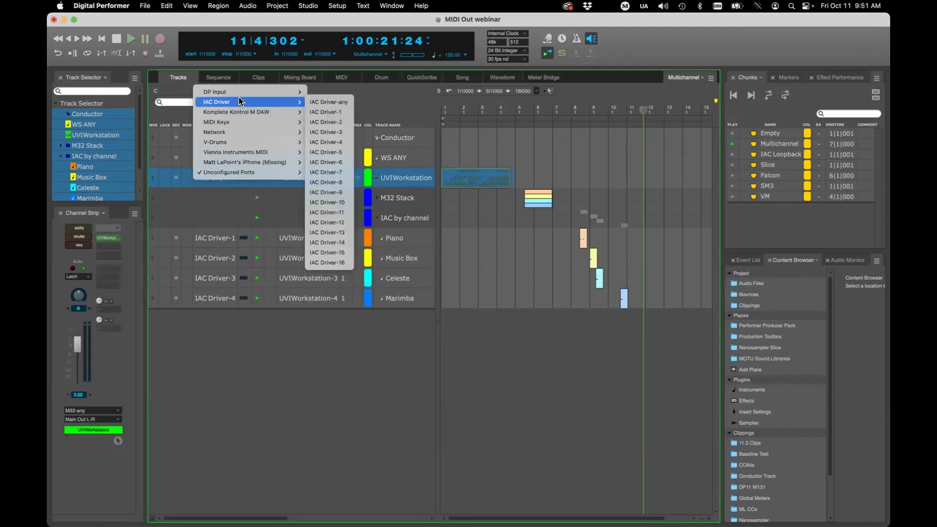
left_click(339, 101)
- Cue the transport from measure 15, past the recorded clips, and record-arm the UVIWorkstation track, saving the project
key("KP_Decimal")
type("15|")
key("Return")
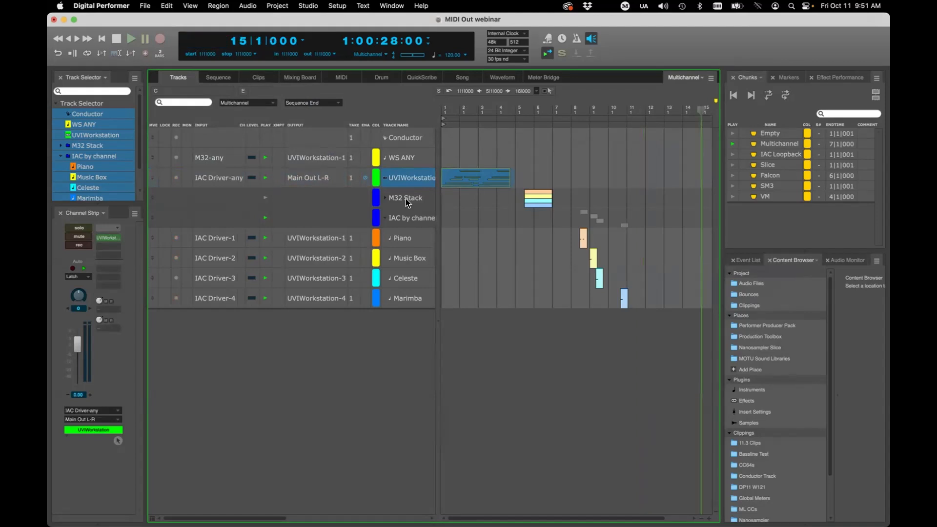
key("space")
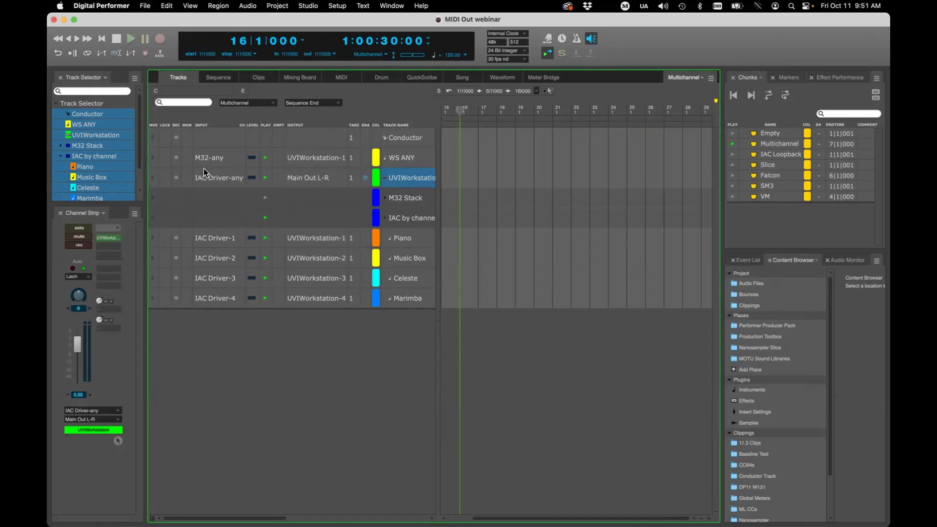
left_click(176, 178)
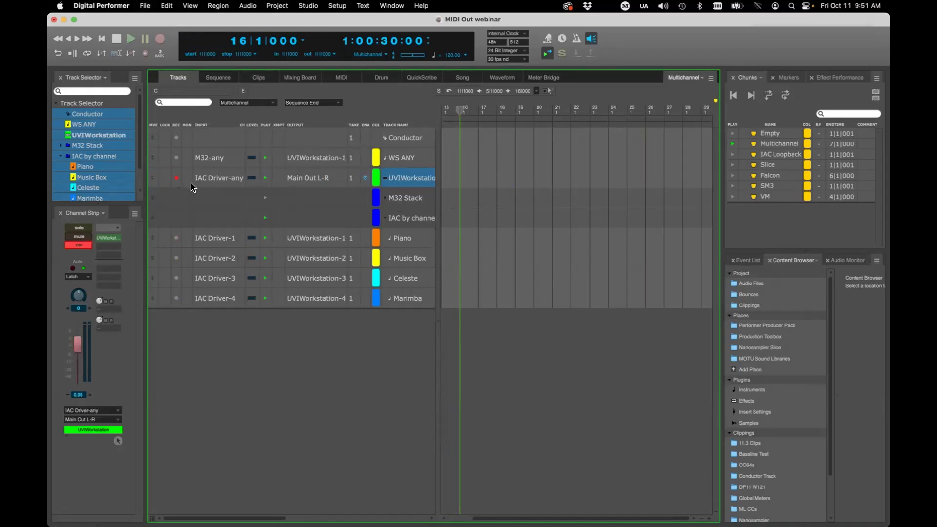
key("super+s")
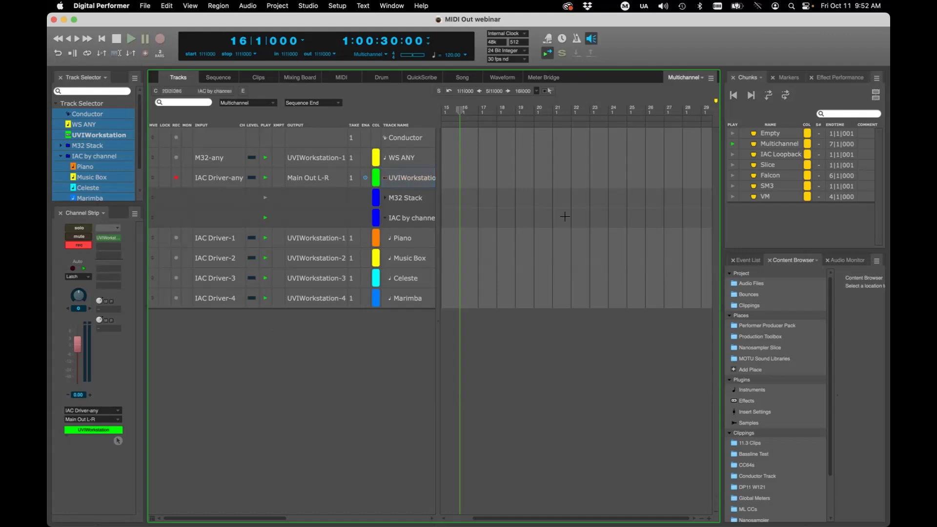
- Make the IAC Loopback chunk the active sequence, switch to Splitter to quit it and return to Digital Performer
left_click(749, 218)
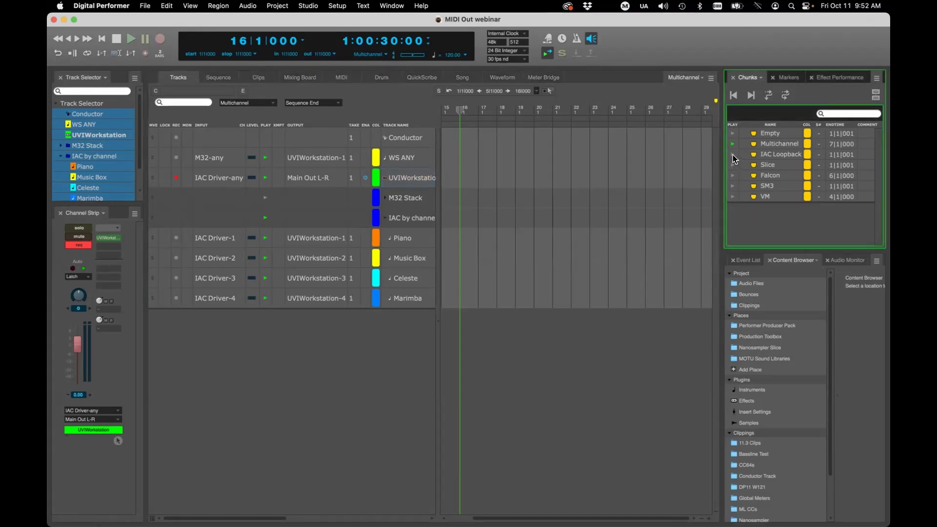
left_click(733, 154)
key("super+Tab")
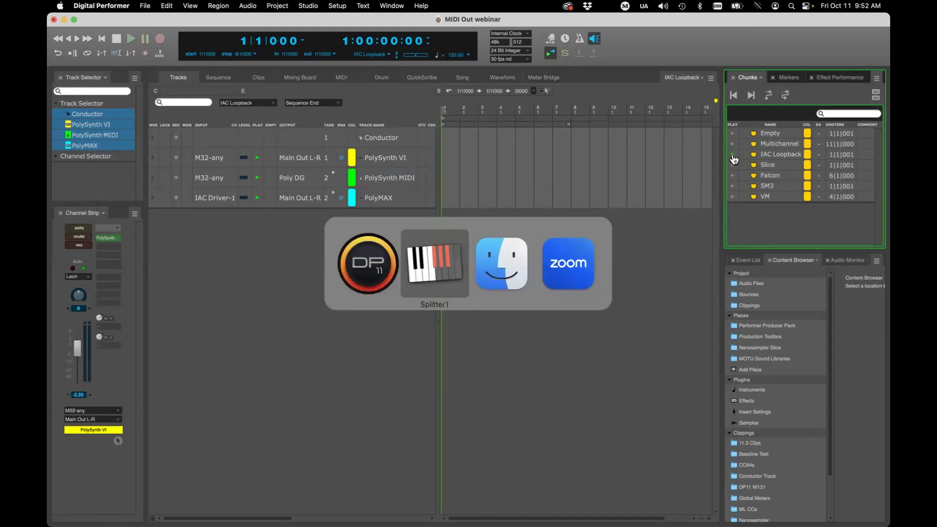
left_click_drag(444, 160, 433, 160)
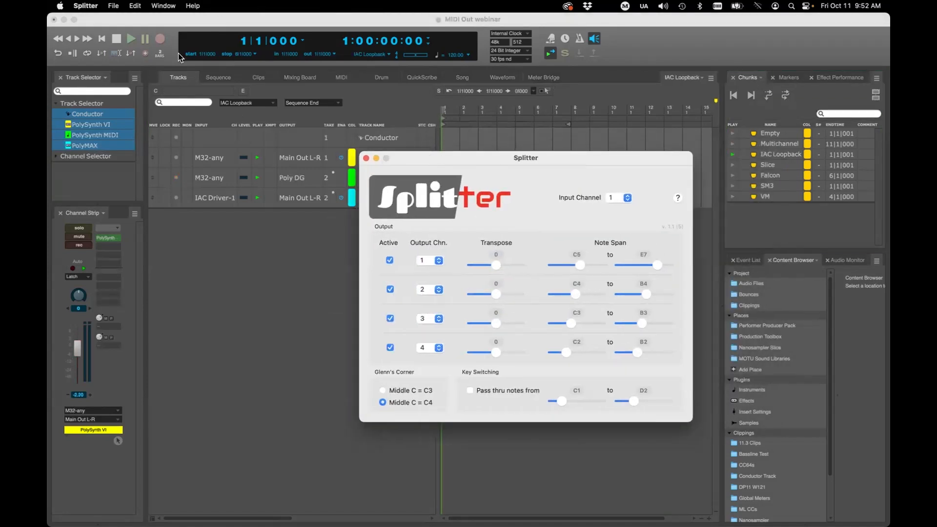
left_click(86, 5)
left_click(91, 92)
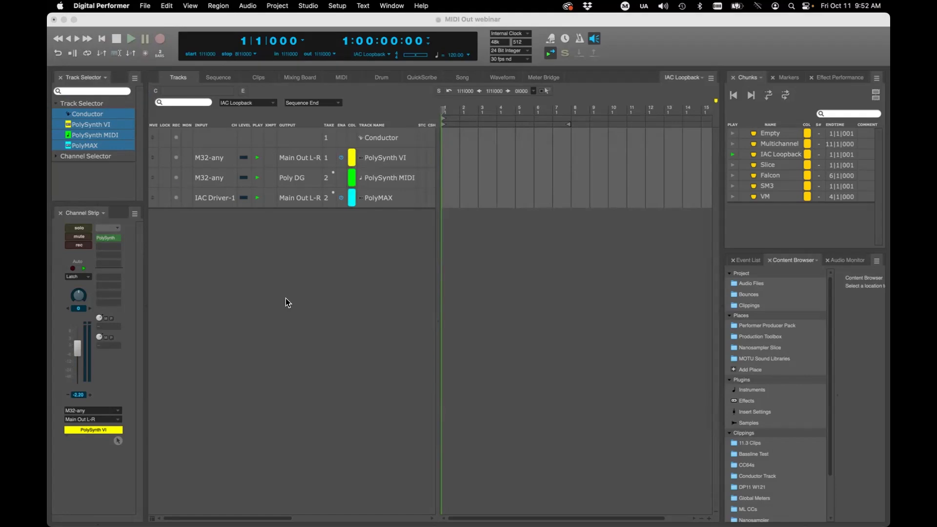
left_click(285, 299)
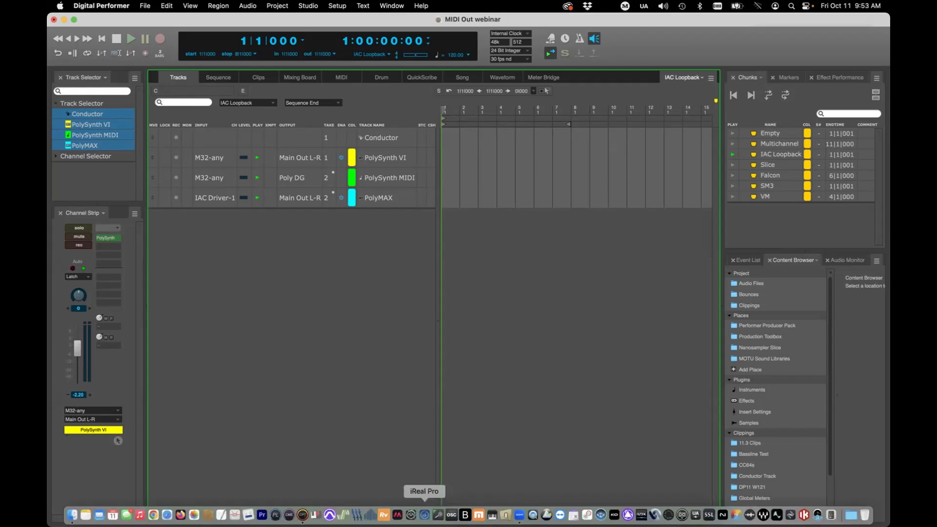
- Relaunch Splitter, review its output channel and note span settings, quit it again and return to Digital Performer
left_click(316, 514)
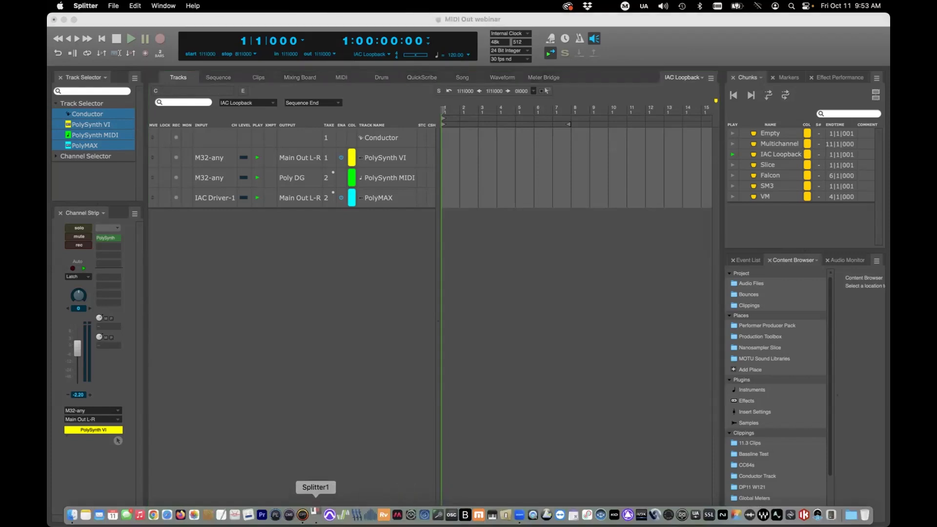
left_click_drag(467, 153, 449, 151)
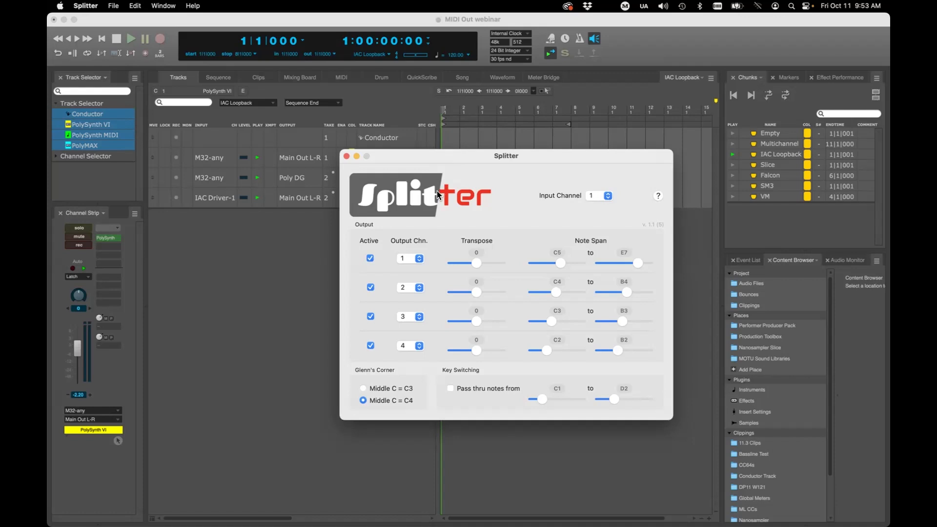
left_click_drag(479, 159, 499, 159)
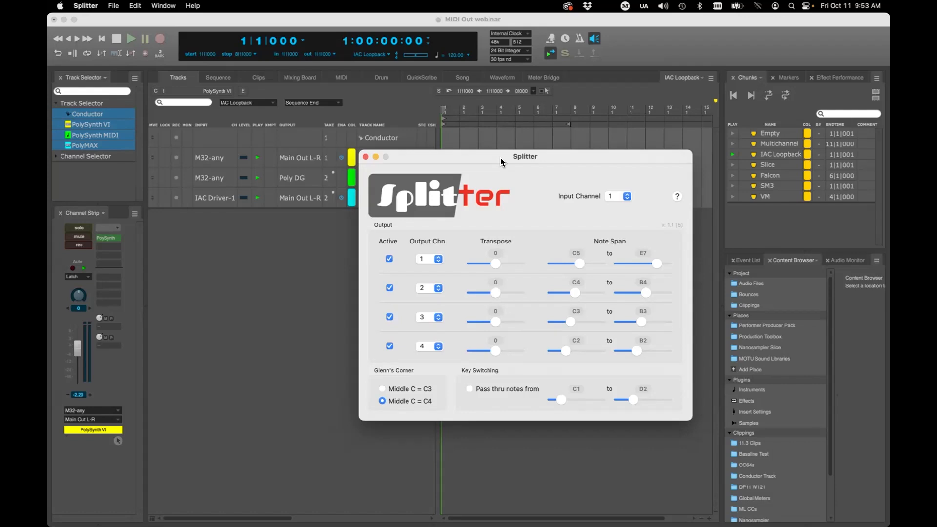
left_click_drag(500, 157, 520, 163)
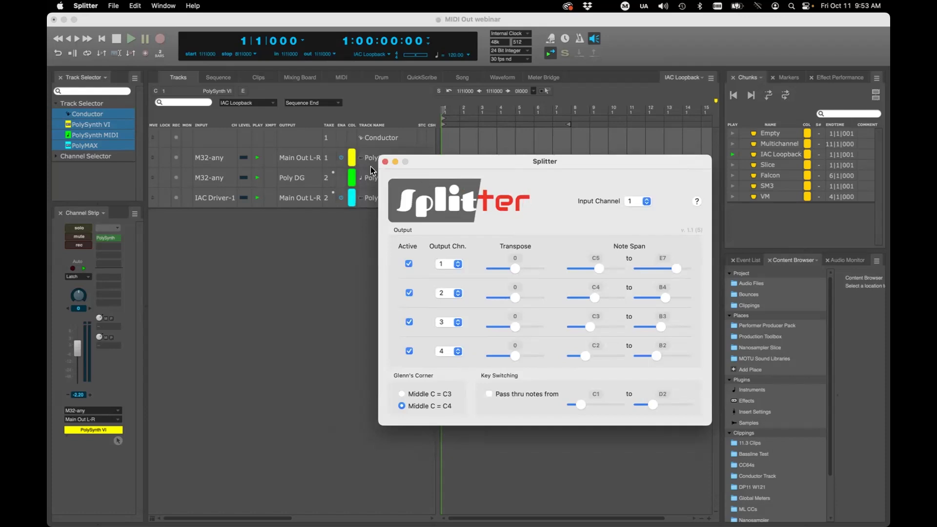
left_click(85, 6)
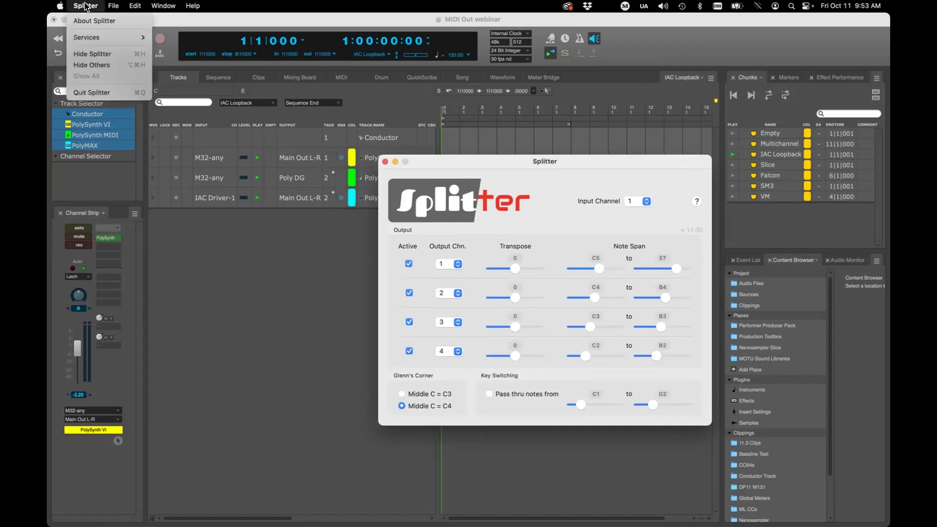
left_click(109, 93)
left_click(394, 203)
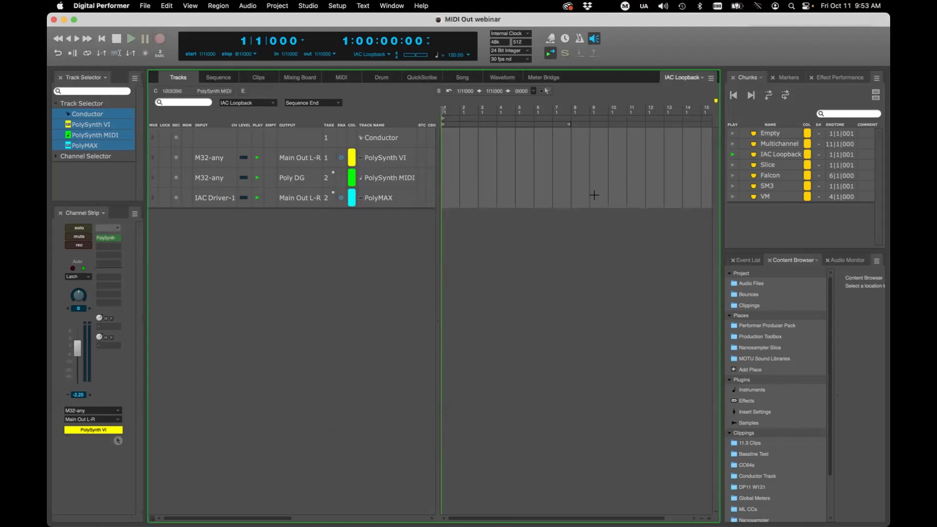
- View the PolySynth VI track's instrument window, close it and inspect the PolySynth MIDI track's output and MIDI effects
double_click(376, 160)
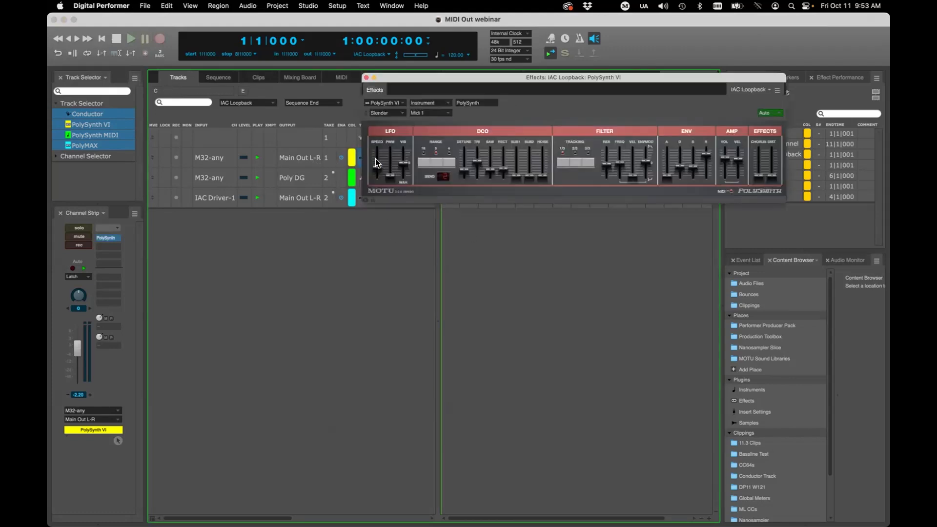
left_click_drag(476, 78, 519, 154)
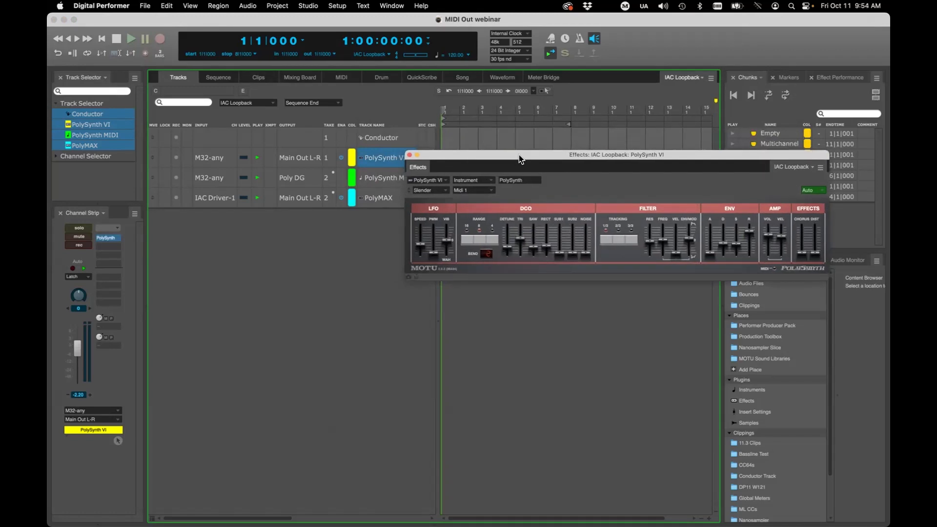
left_click_drag(499, 154, 563, 189)
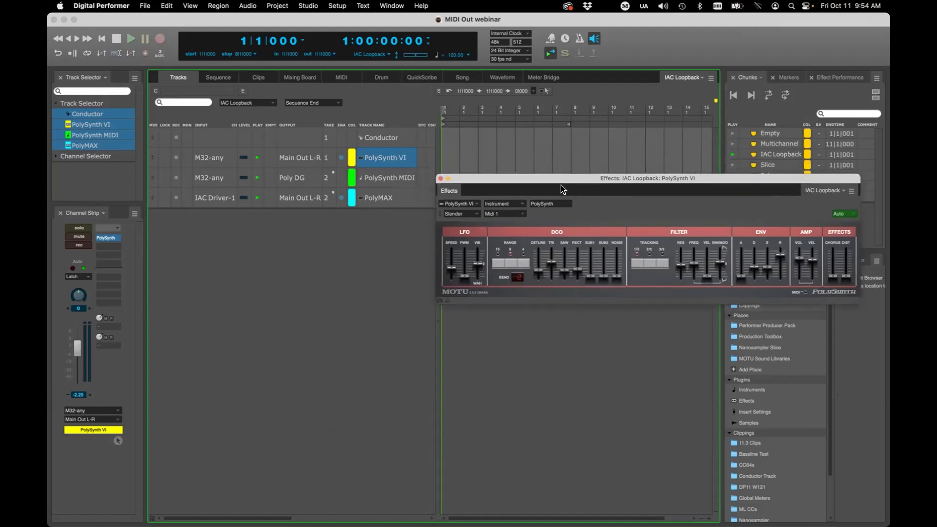
left_click(440, 179)
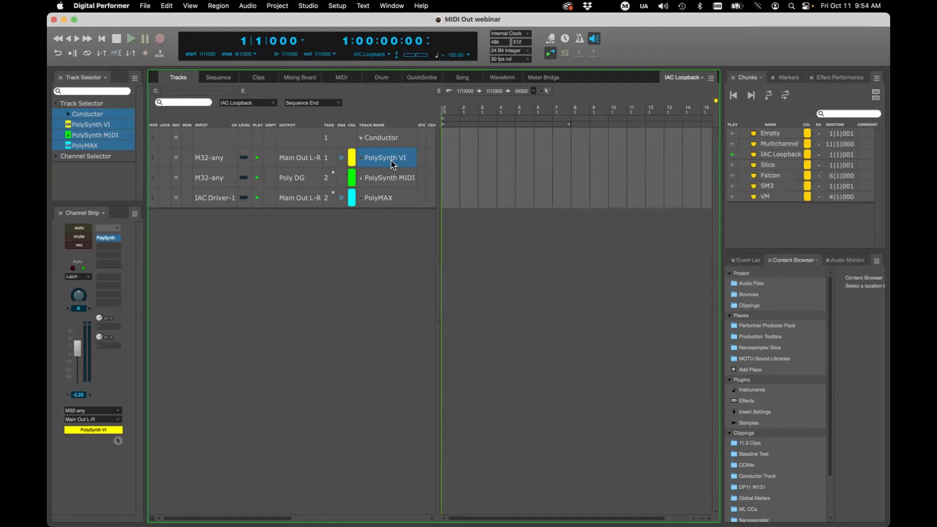
left_click(376, 181)
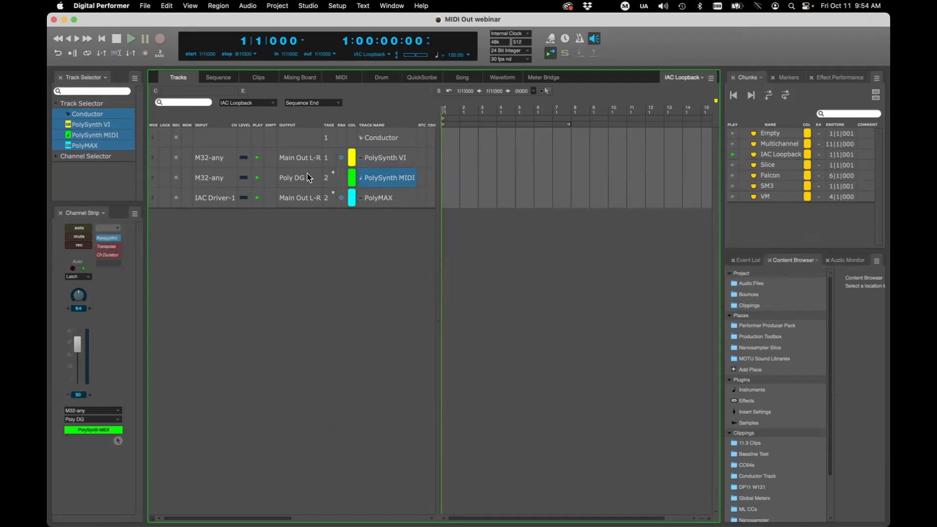
left_click(320, 262)
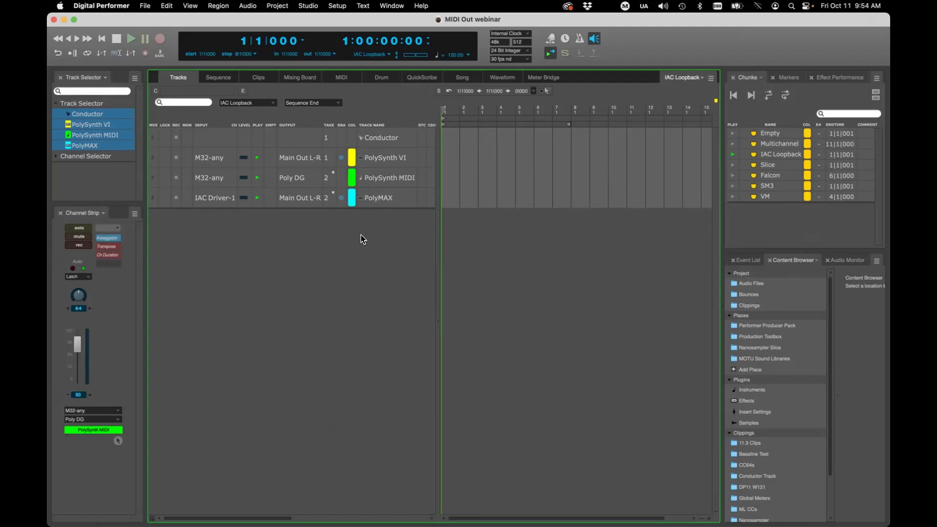
- Add a new MIDI track to the IAC Loopback sequence and check its available output destinations
key("shift+super+m")
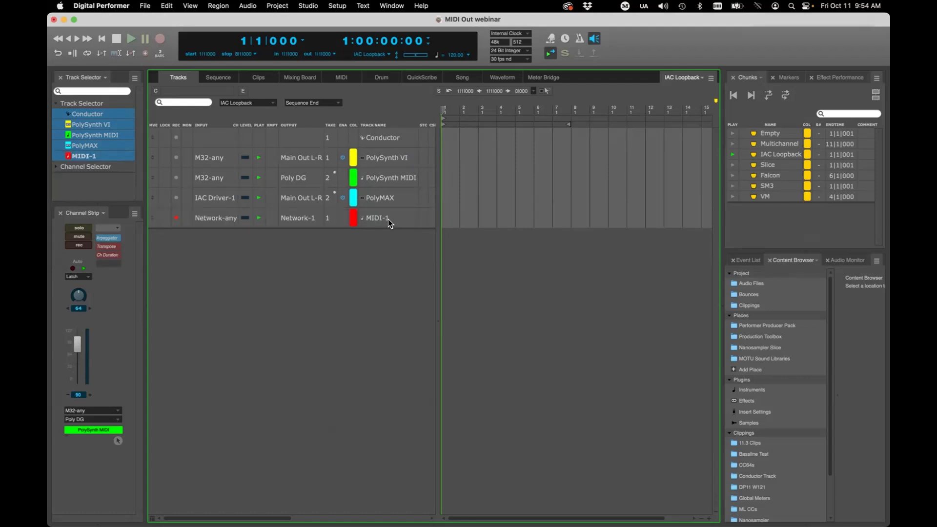
left_click(296, 218)
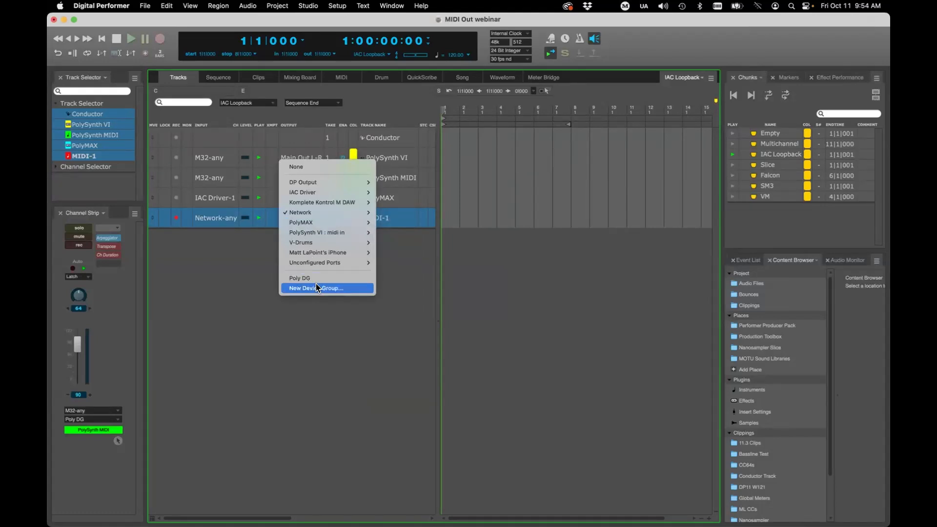
left_click(241, 294)
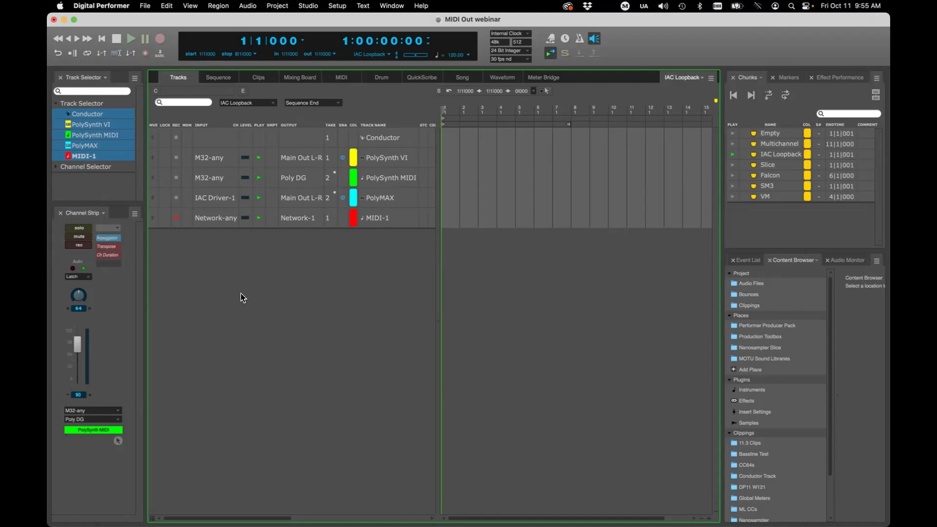
- Examine the audio output choices available for the PolySynth VI instrument track without changing the assignment
left_click(379, 165)
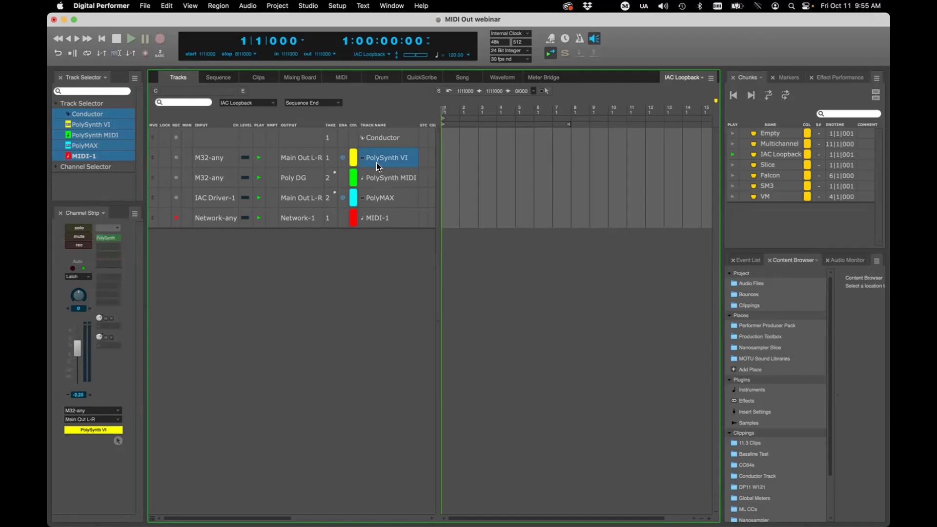
left_click(312, 157)
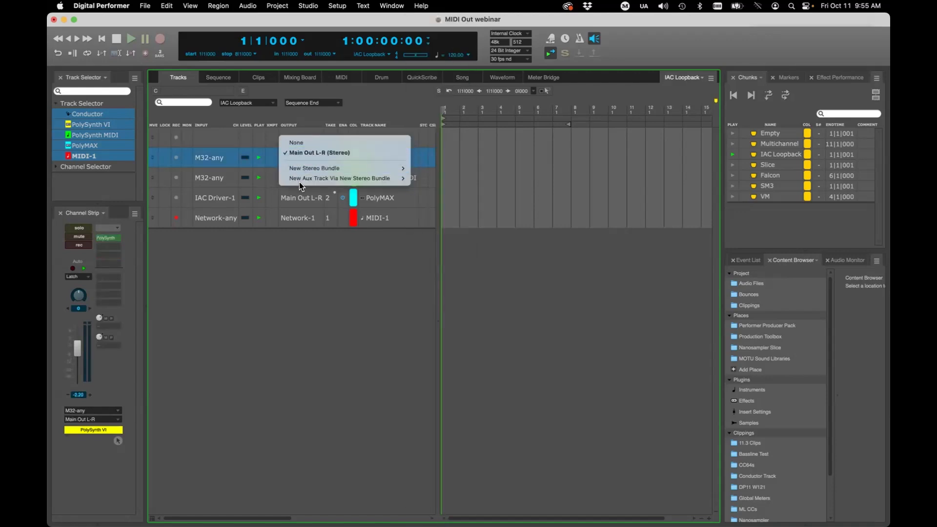
left_click(344, 286)
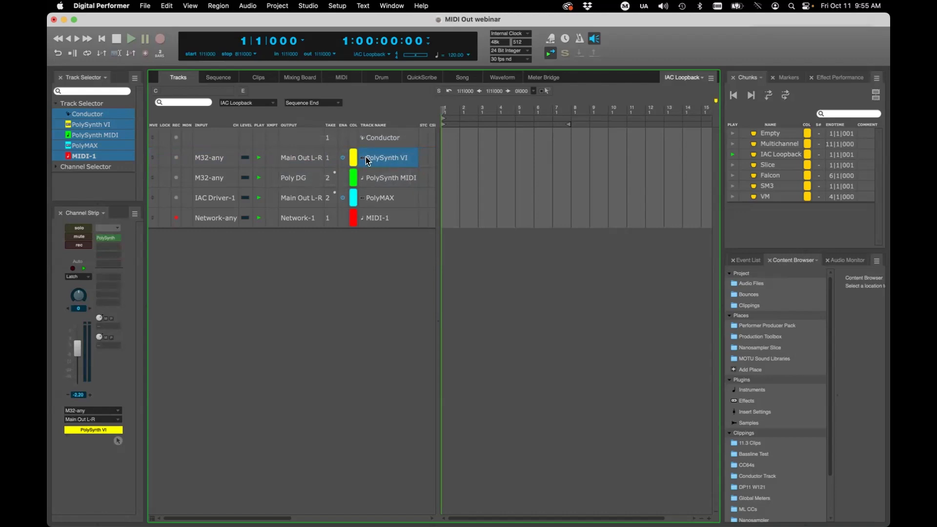
left_click(311, 158)
left_click(311, 156)
- Examine the output destinations available to the MIDI-1 track, including the PolySynth VI MIDI input, without changing the assignment
left_click(379, 219)
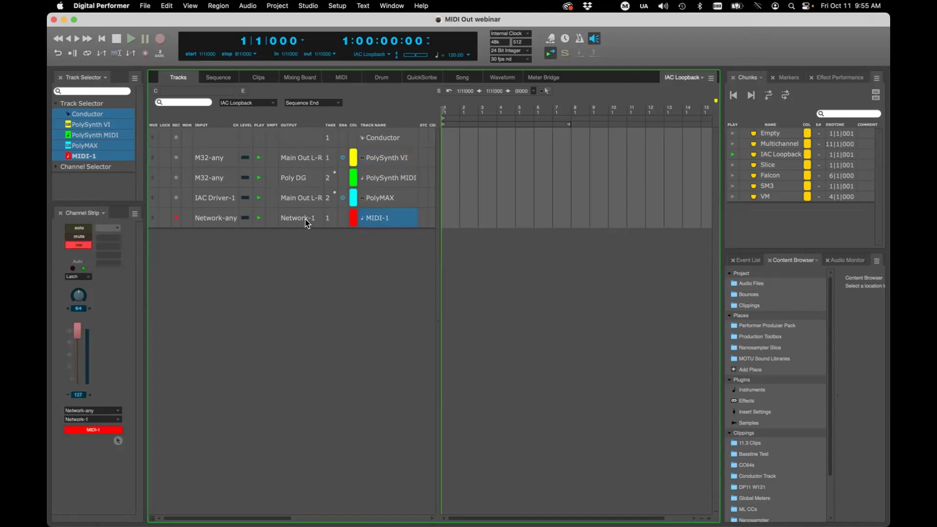
left_click(305, 219)
left_click(370, 218)
left_click(307, 220)
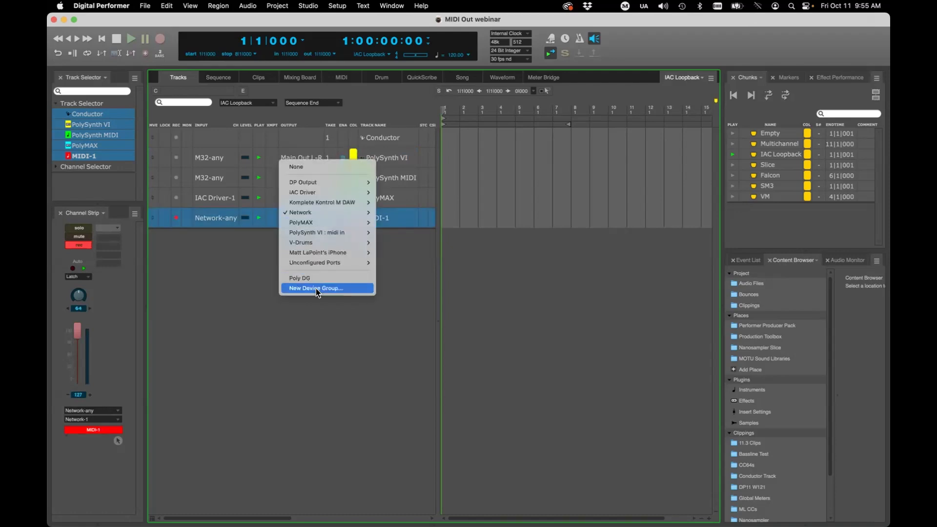
mouse_move(324, 231)
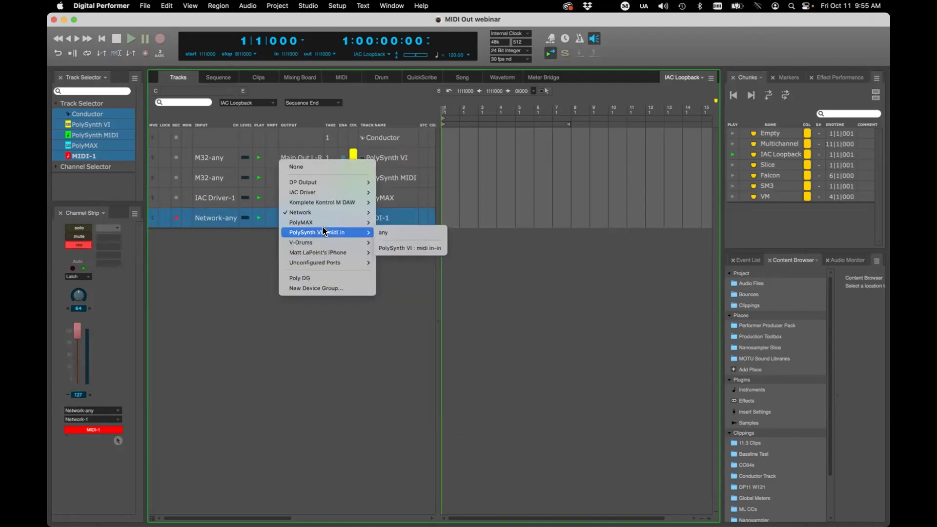
left_click(239, 248)
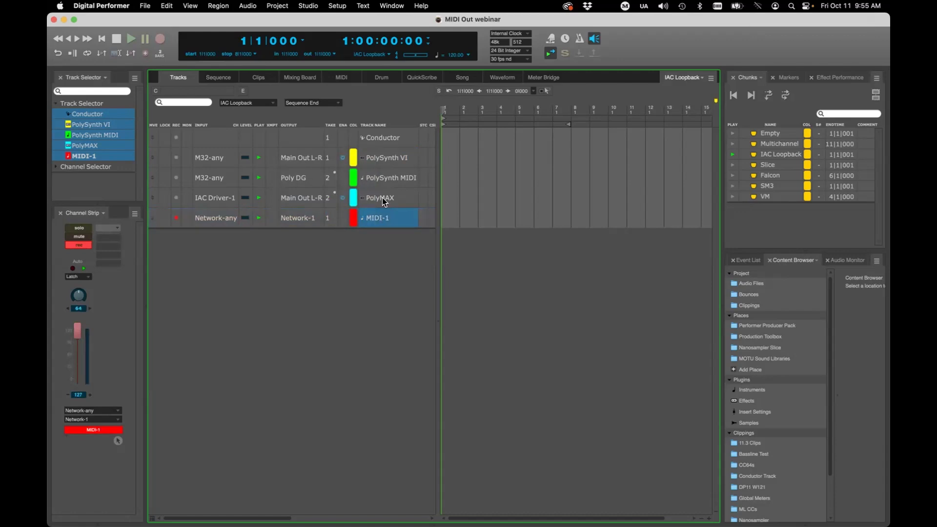
- Delete the MIDI-1 track from the IAC Loopback sequence
left_click(385, 159)
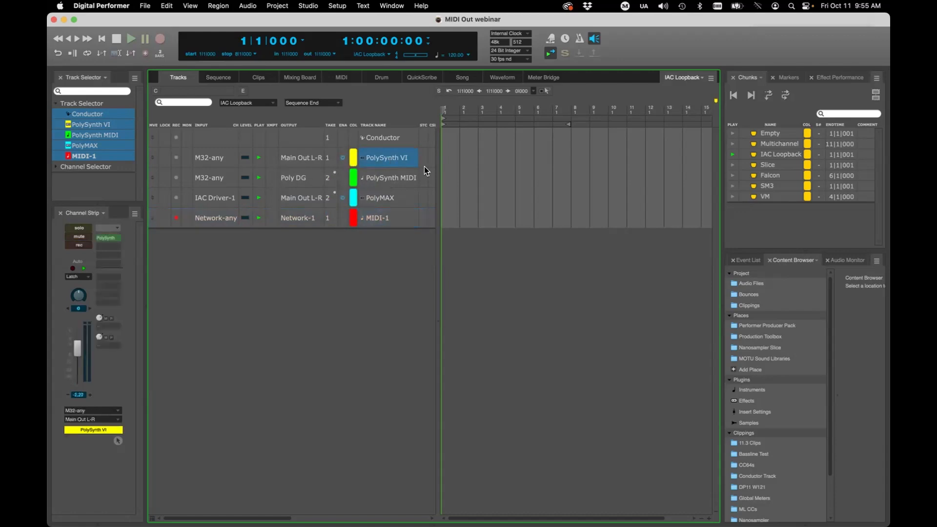
left_click(385, 179)
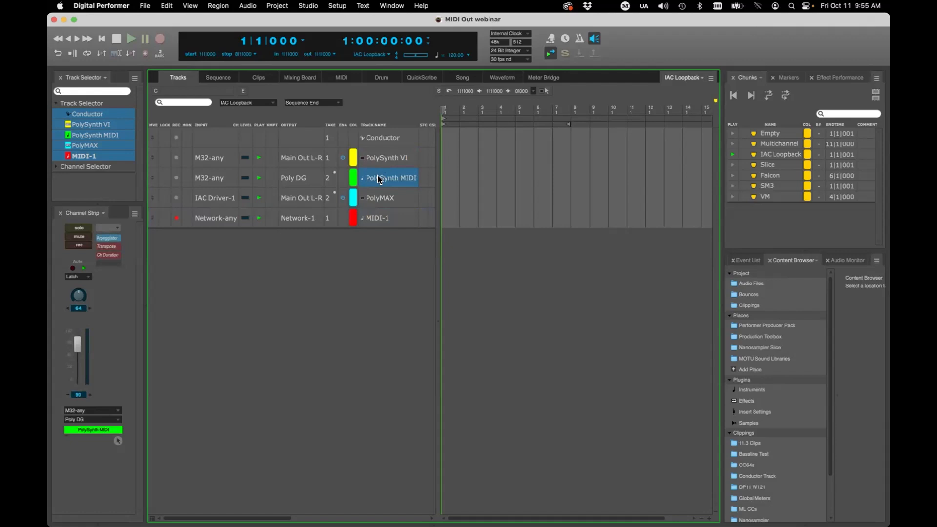
left_click(381, 219)
right_click(380, 219)
left_click(432, 294)
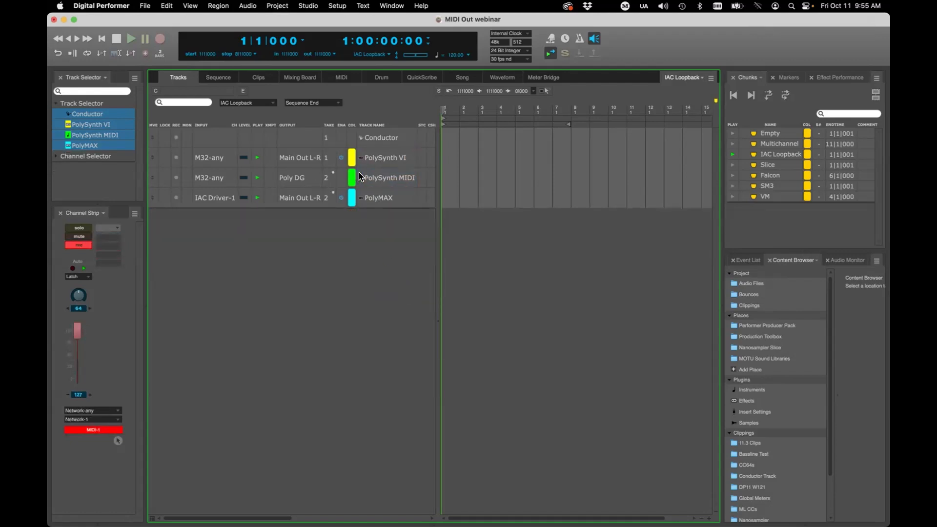
- Check the PolySynth MIDI track's output assignment and open the MIDI Device Groups window to view the Poly DG group
left_click(300, 182)
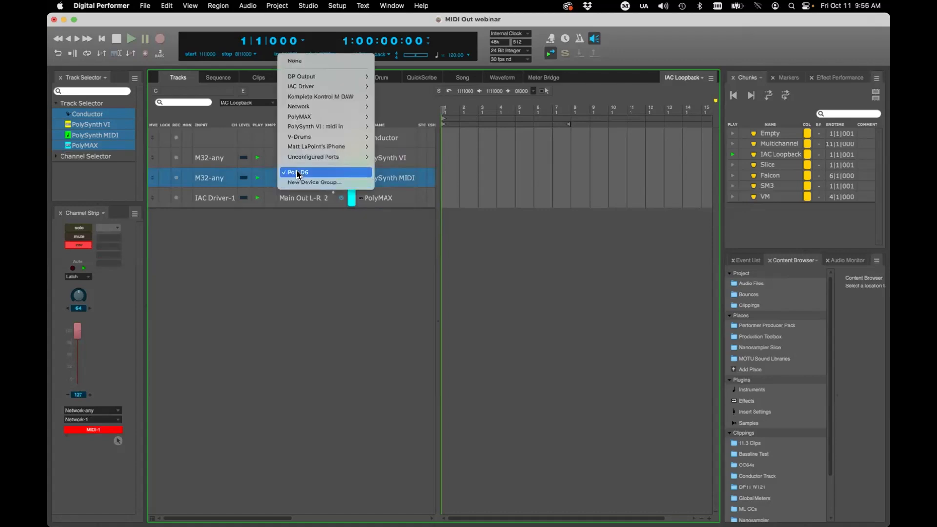
left_click(282, 224)
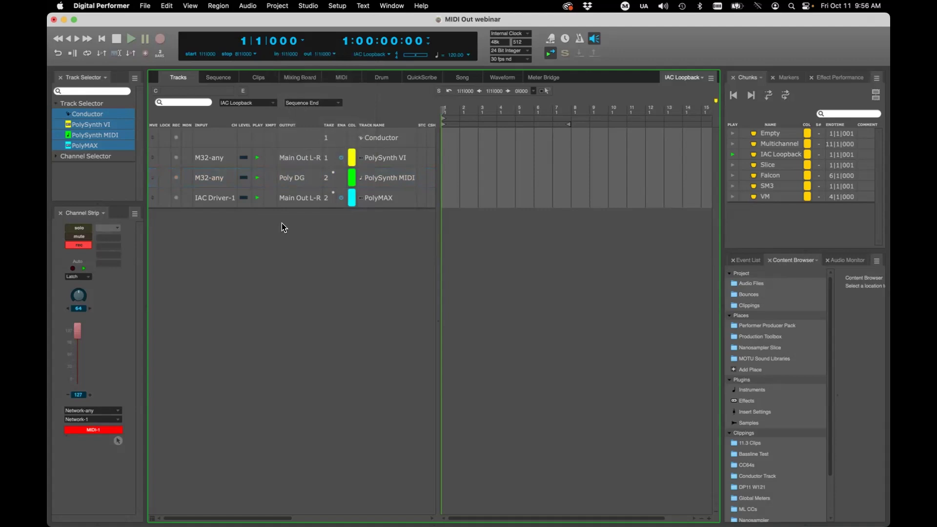
key("shift+y")
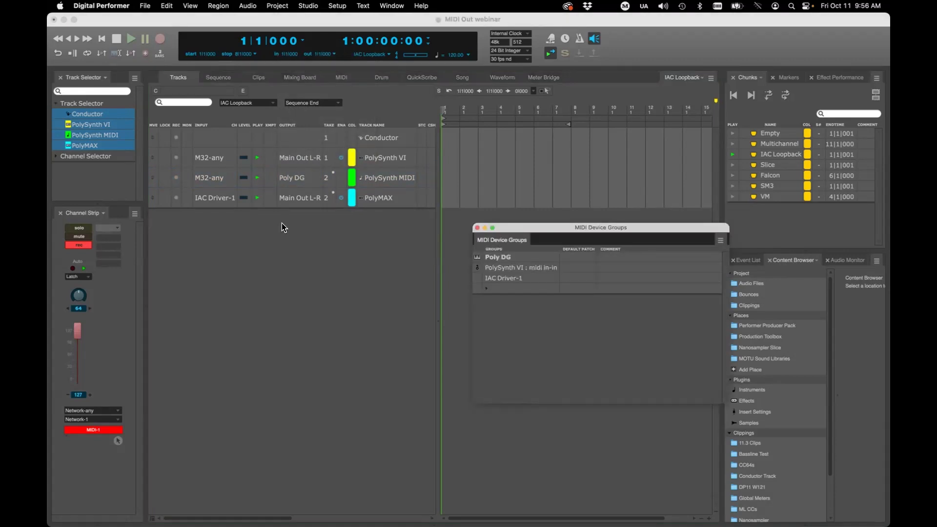
left_click(336, 6)
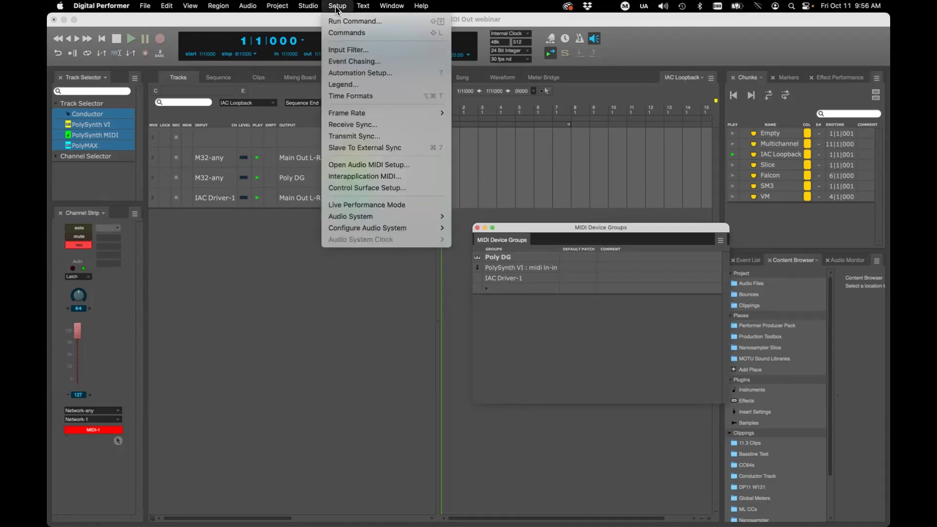
mouse_move(318, 8)
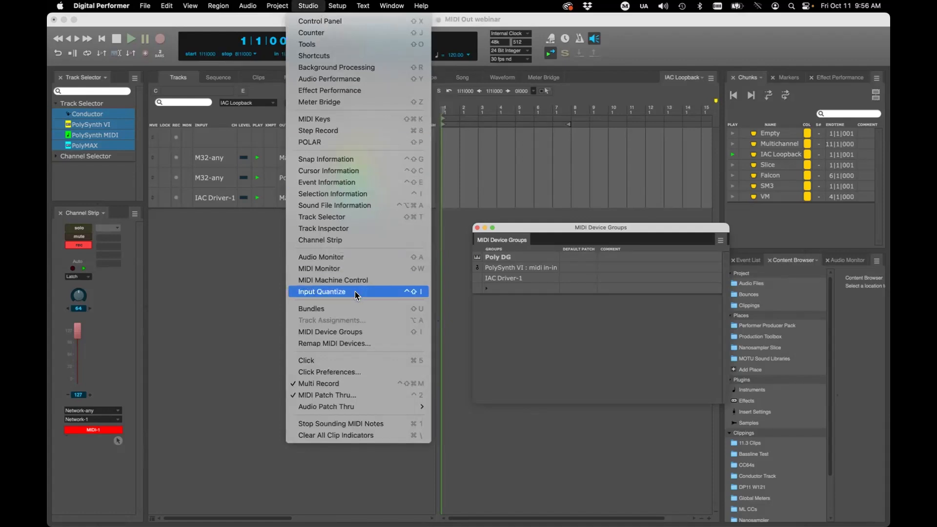
left_click(358, 336)
left_click_drag(608, 228, 592, 199)
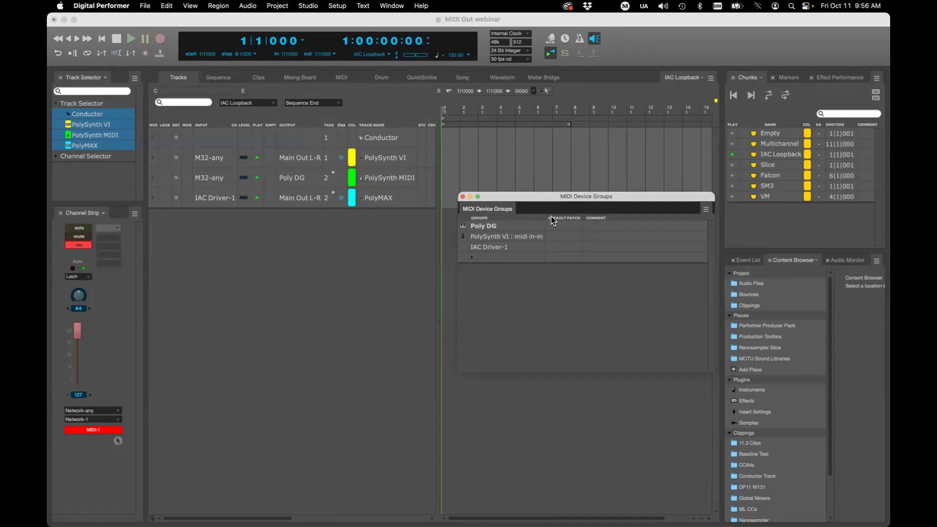
- Create a new MIDI device group containing V-Drums-1 and PolyMAX-1
left_click(706, 209)
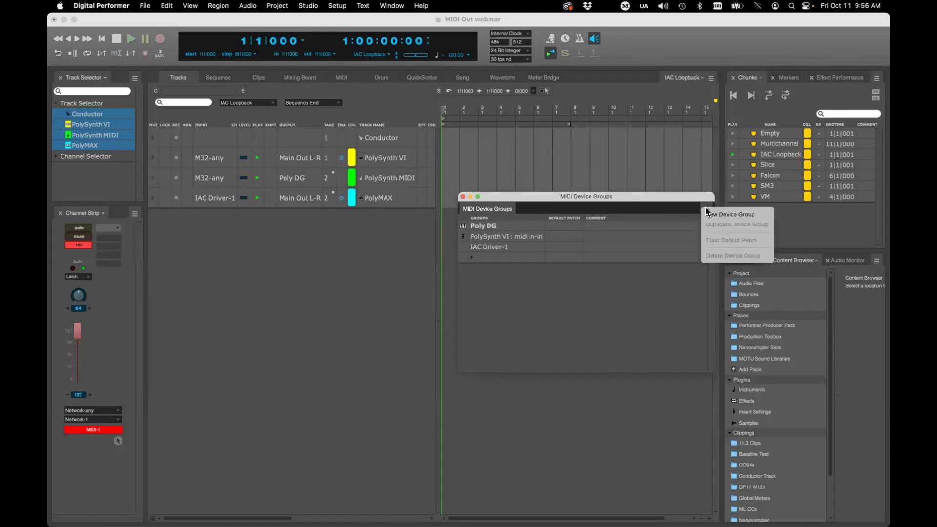
left_click(732, 216)
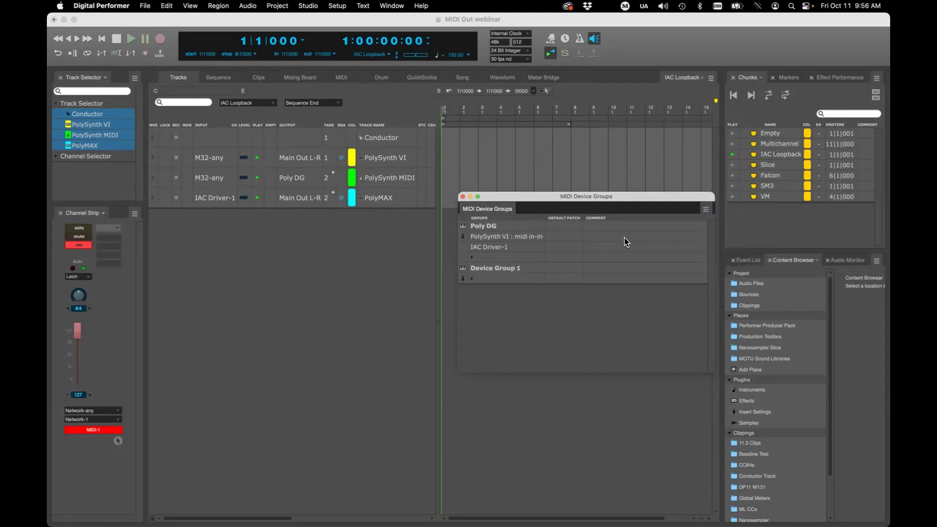
left_click(469, 281)
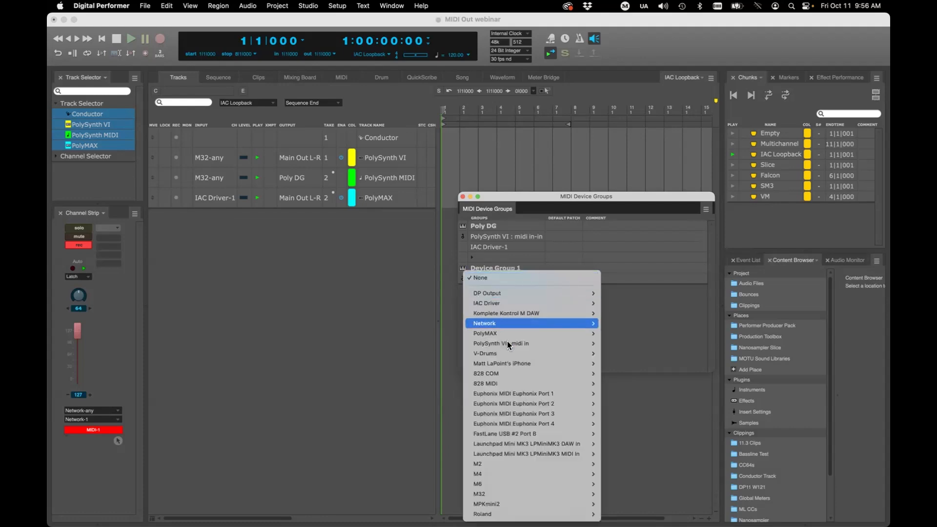
mouse_move(510, 353)
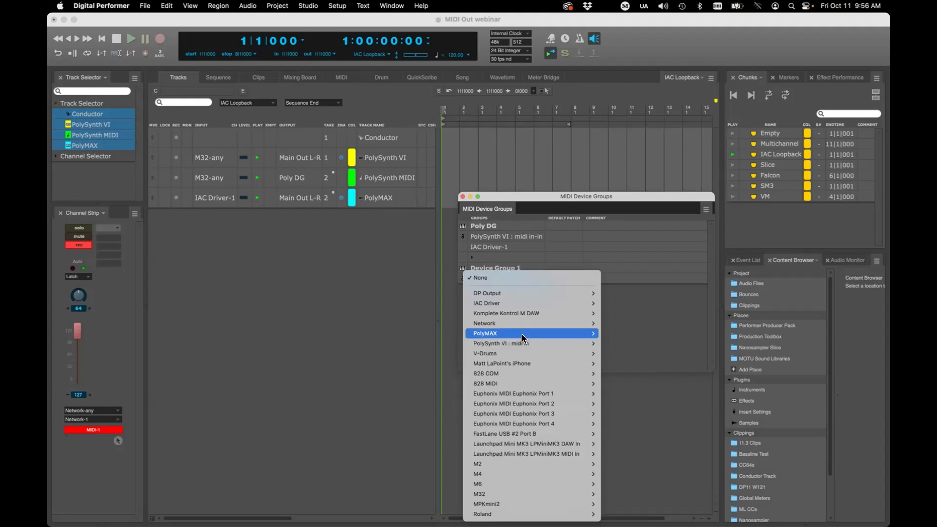
mouse_move(522, 334)
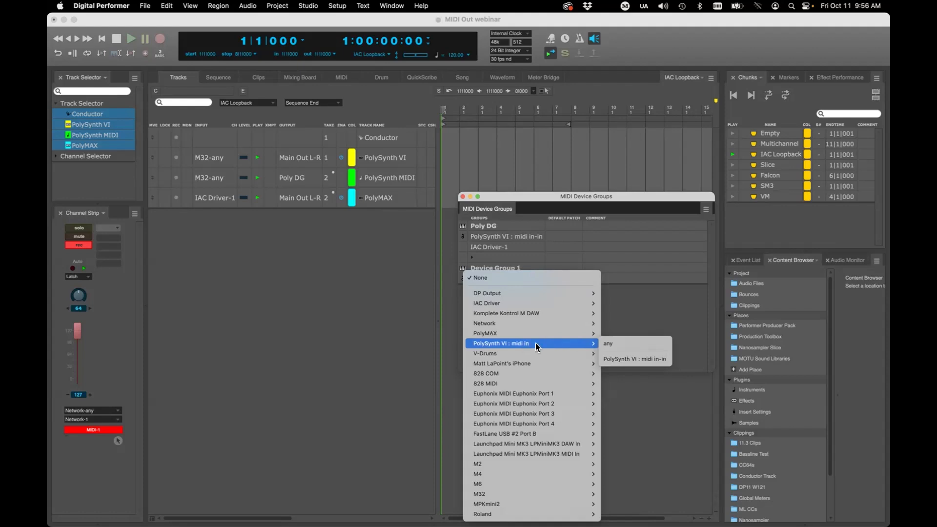
mouse_move(565, 353)
left_click(613, 361)
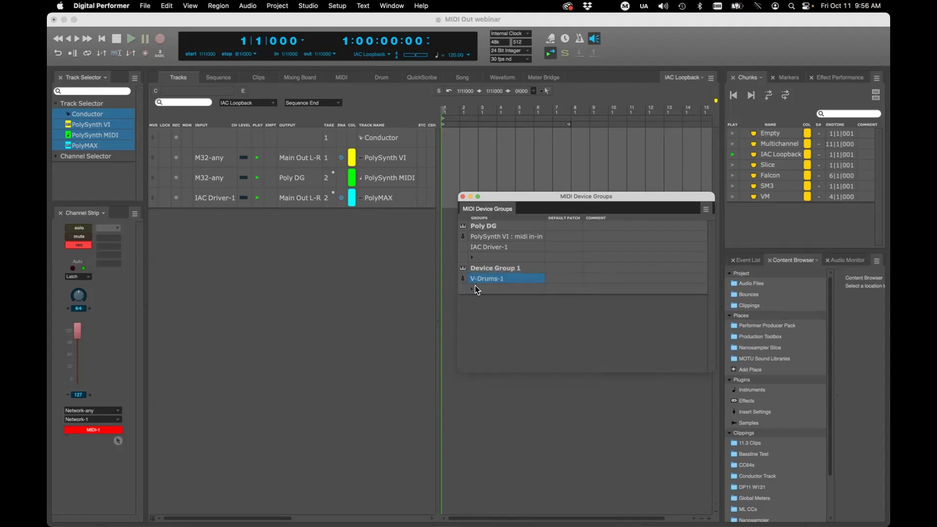
left_click(472, 288)
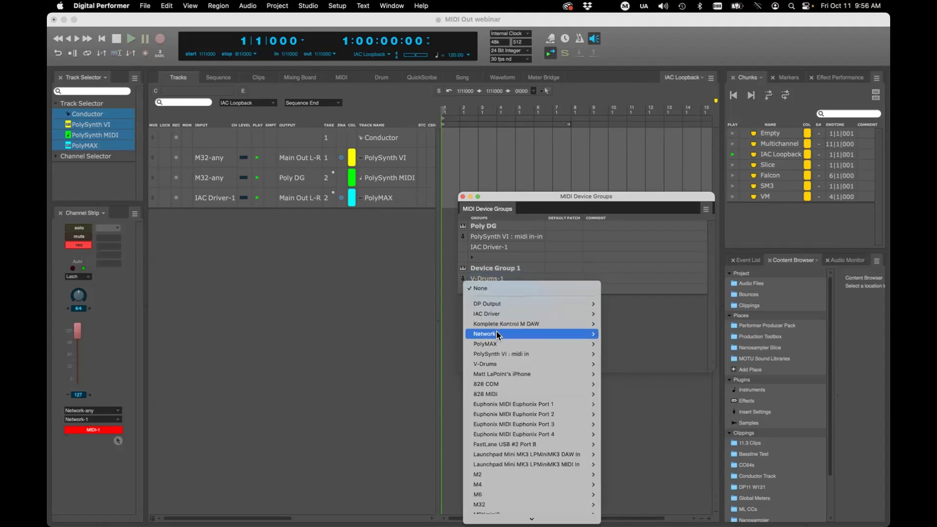
mouse_move(513, 344)
left_click(614, 360)
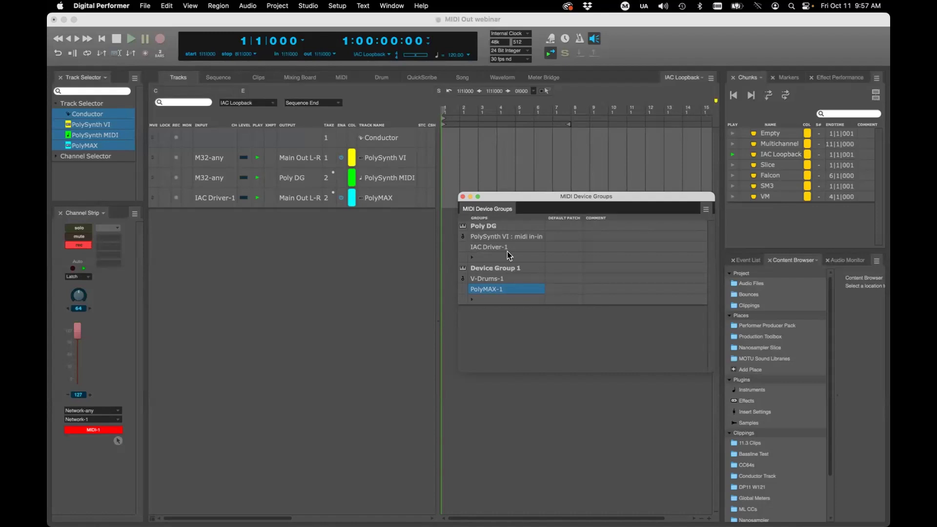
- Delete the device group that contains V-Drums-1 and PolyMAX-1
left_click(507, 270)
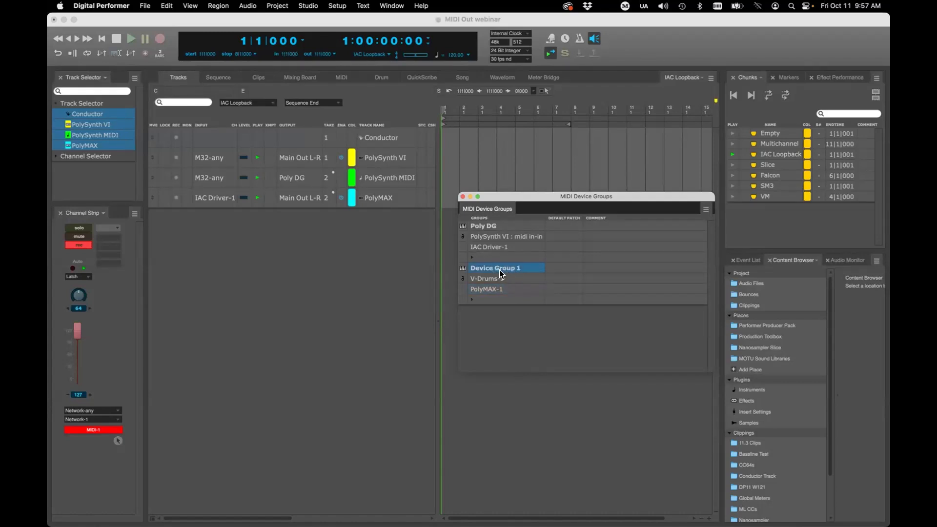
left_click(705, 209)
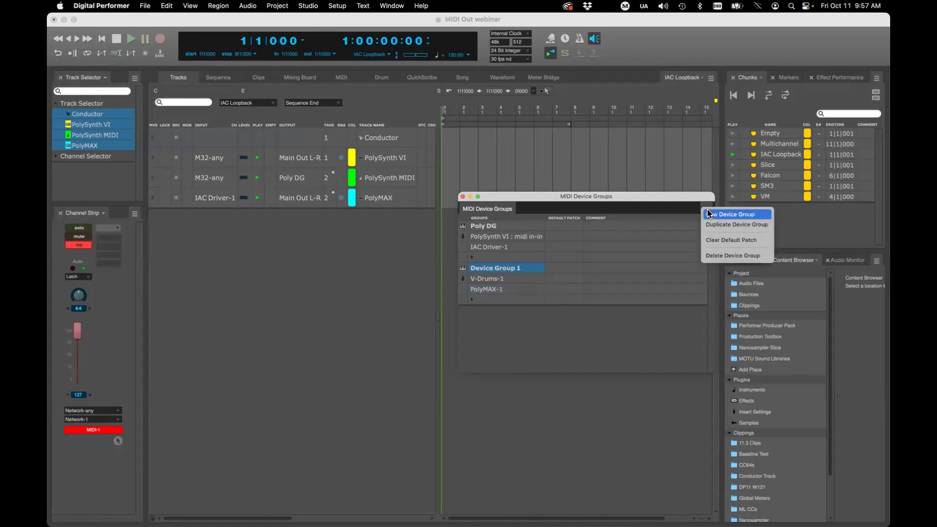
left_click(707, 255)
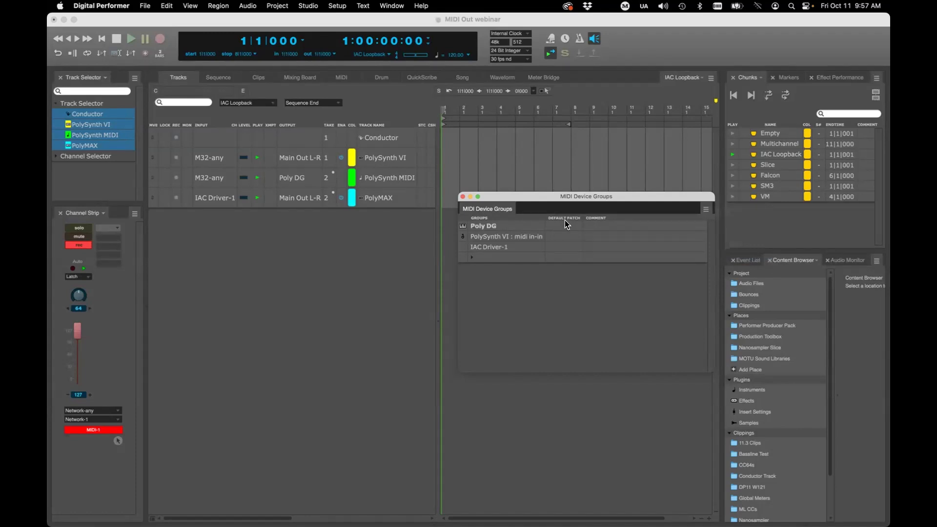
- Close the MIDI Device Groups window and choose Poly DG as the PolySynth MIDI track's output
left_click_drag(581, 213, 591, 218)
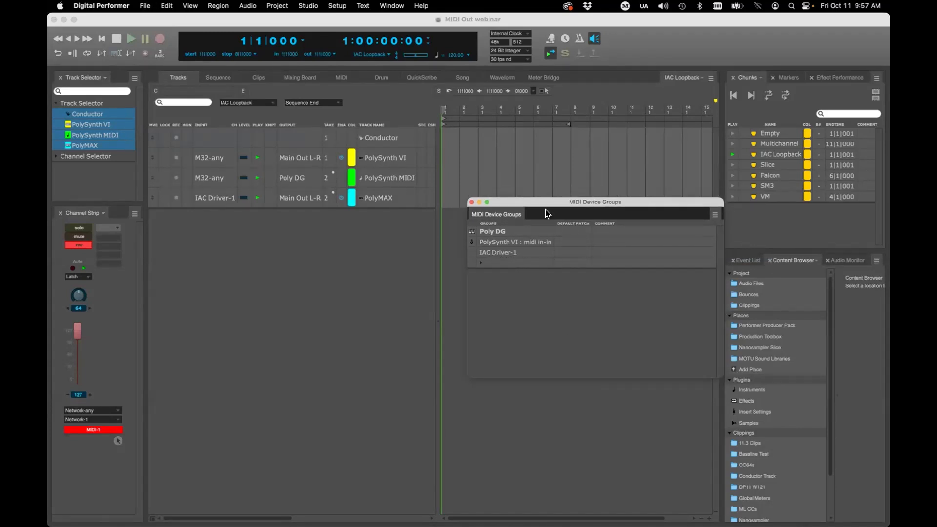
left_click_drag(548, 203, 536, 205)
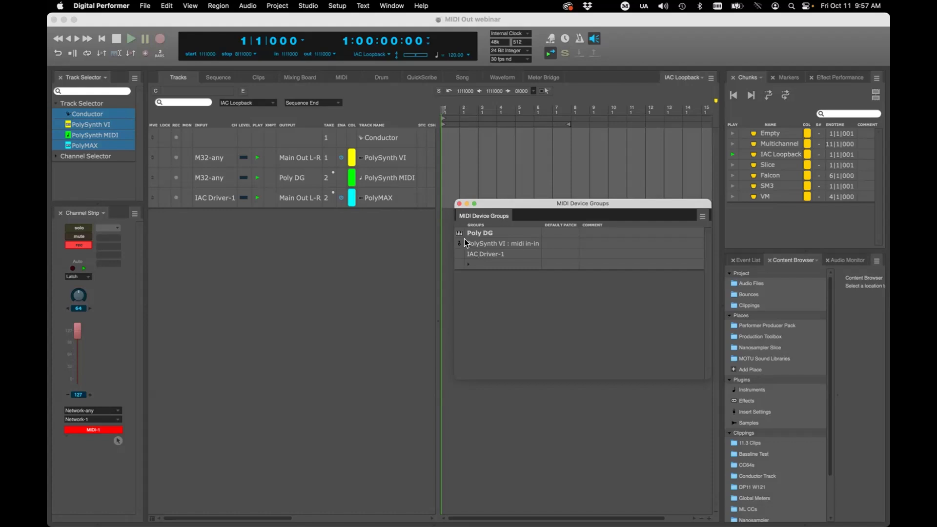
left_click(459, 203)
left_click(372, 180)
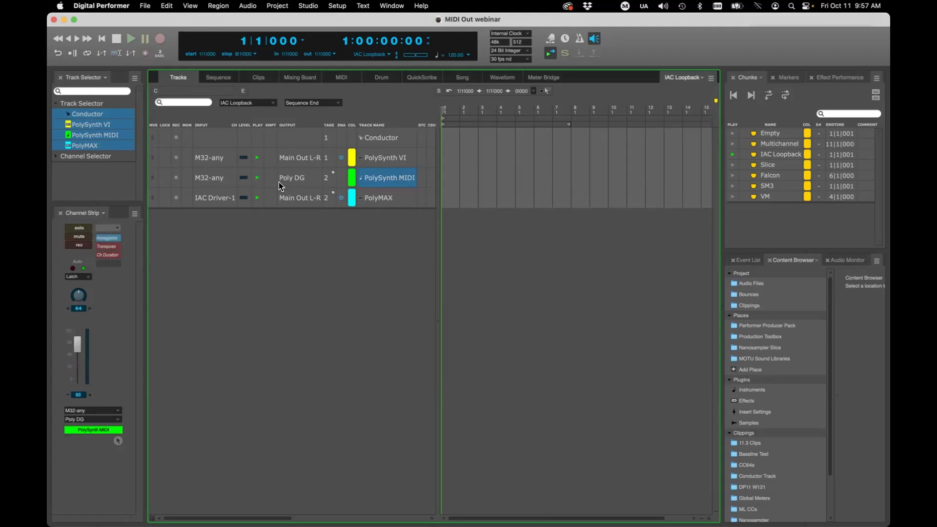
left_click(295, 178)
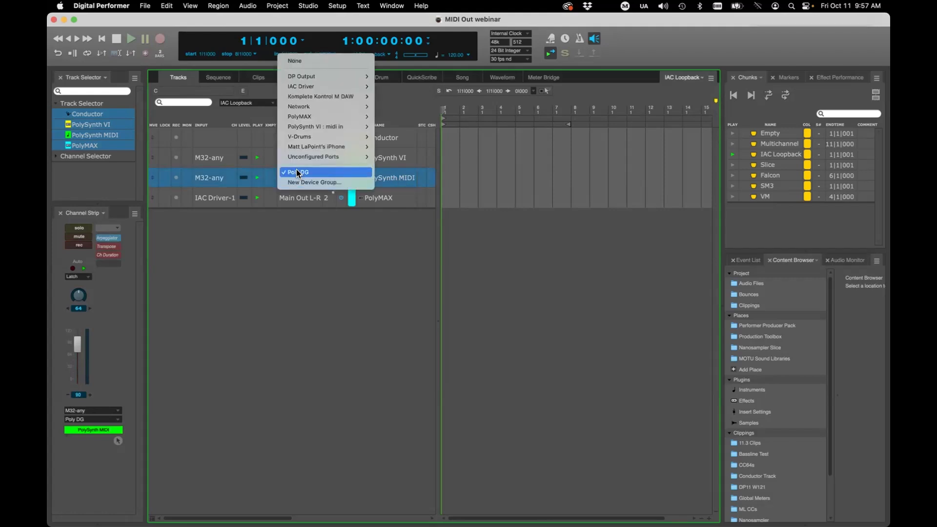
left_click(298, 172)
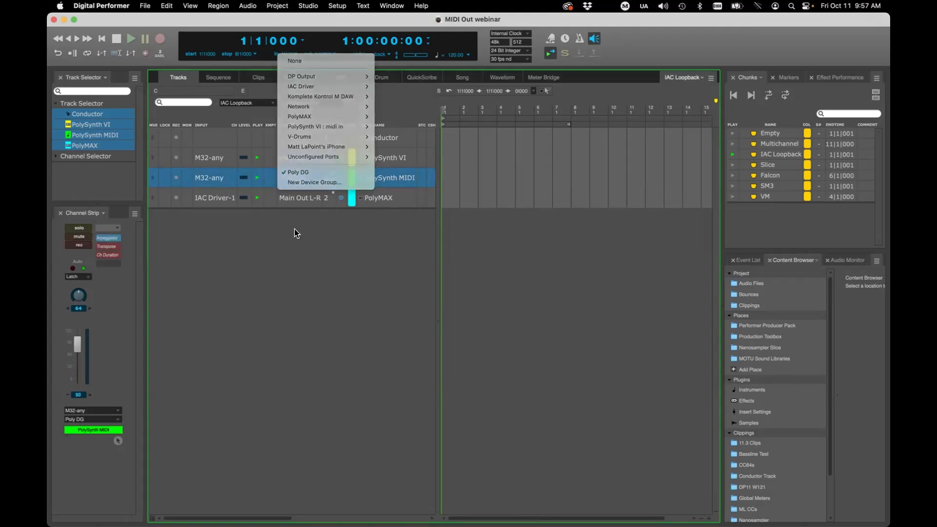
- Record-enable the PolySynth MIDI track so incoming notes play through its MIDI effects to the device group
left_click(176, 178)
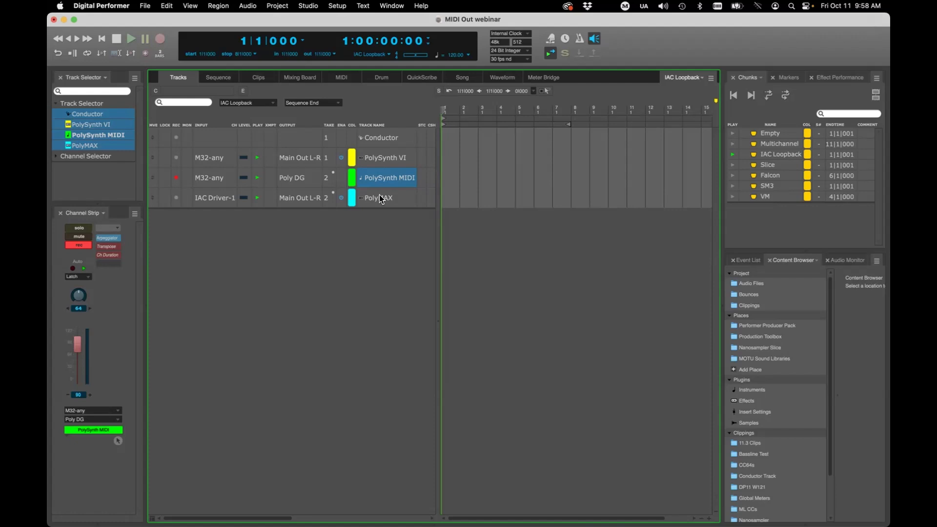
left_click(239, 261)
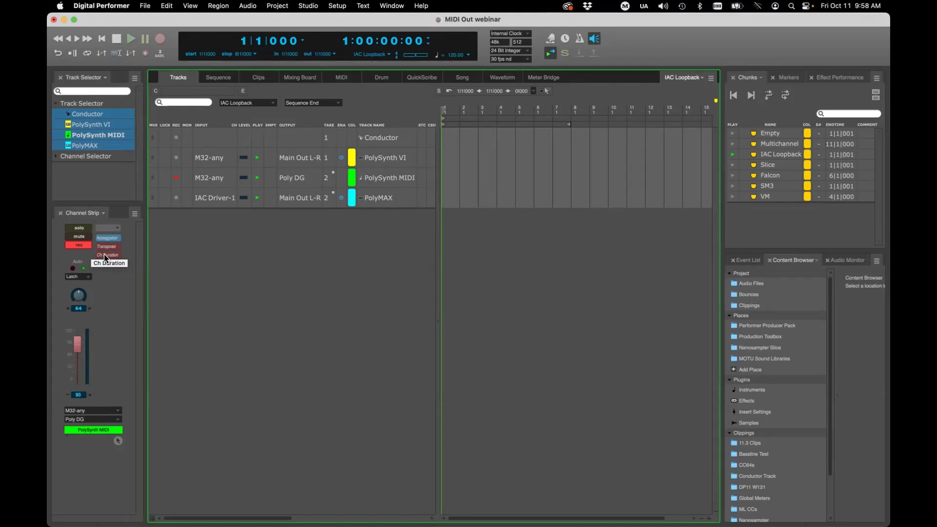
left_click(379, 177)
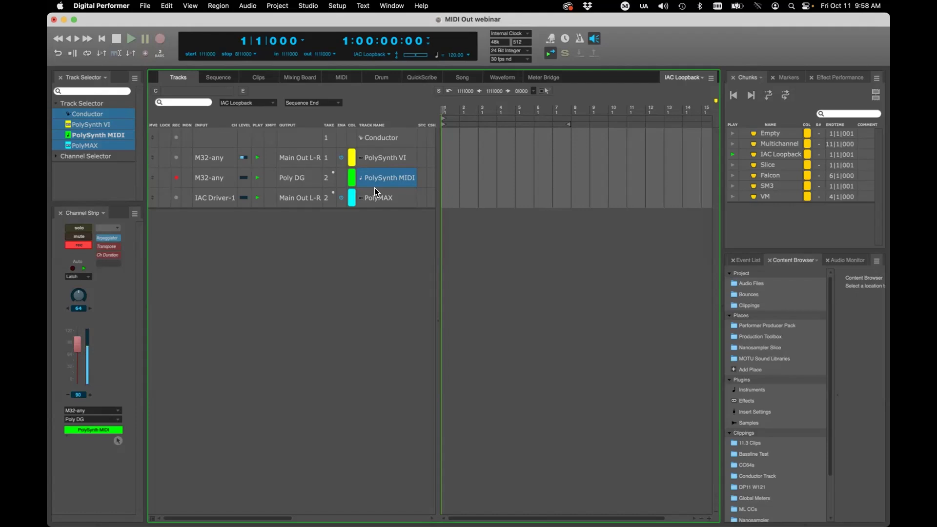
- Select the PolySynth VI, PolySynth MIDI and PolyMAX tracks, glance at the Mixing Board and return to inspect the PolyMAX track's channel strip
left_click_drag(368, 157, 365, 188)
left_click(309, 78)
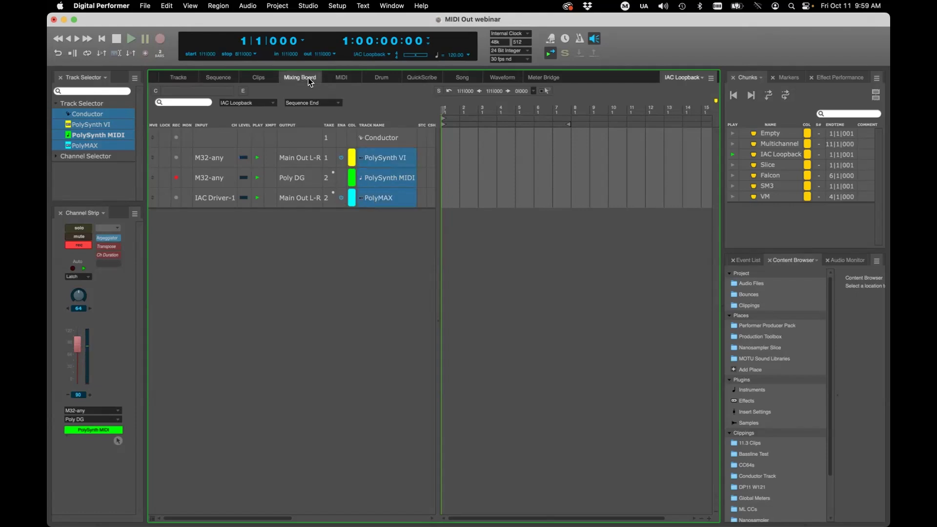
left_click(184, 79)
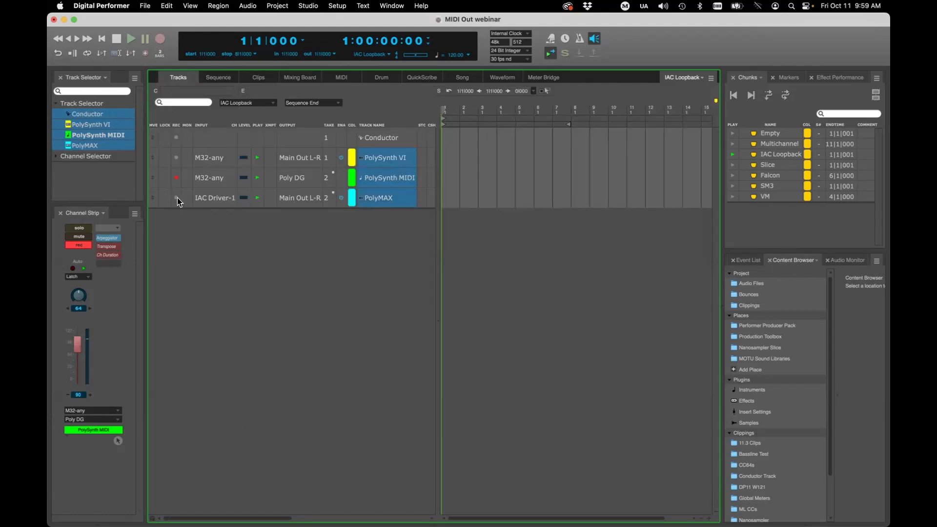
left_click(376, 199)
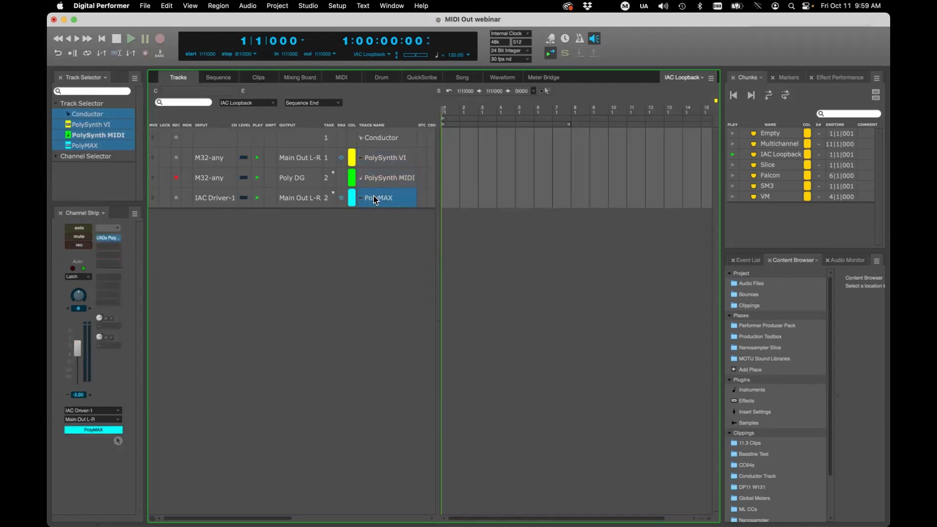
- View the UADx PolyMAX Synth instrument window of the PolyMAX track and close it
key("v")
left_click_drag(520, 169, 420, 124)
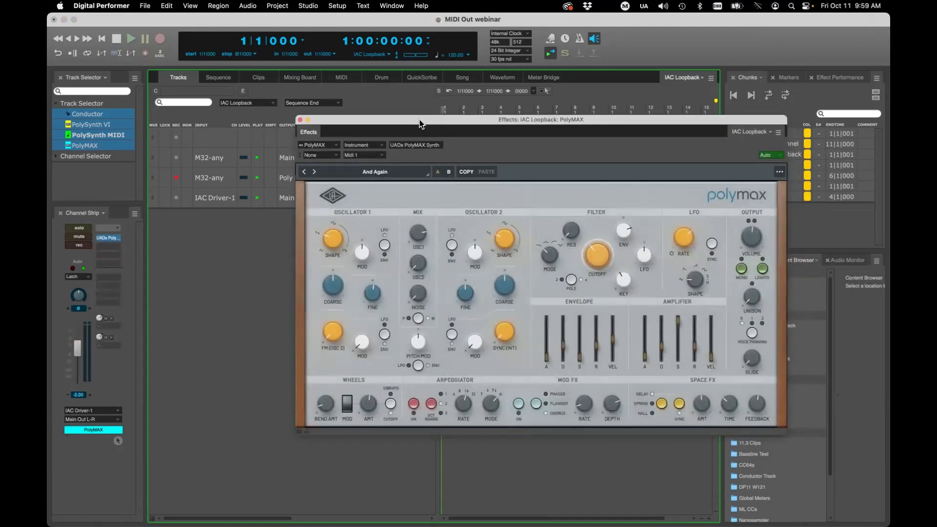
left_click_drag(420, 124, 427, 124)
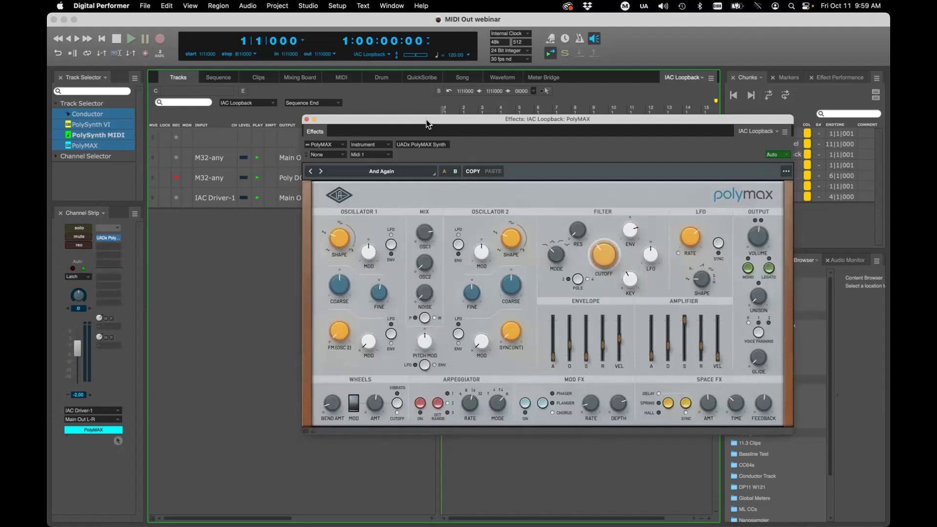
left_click(306, 119)
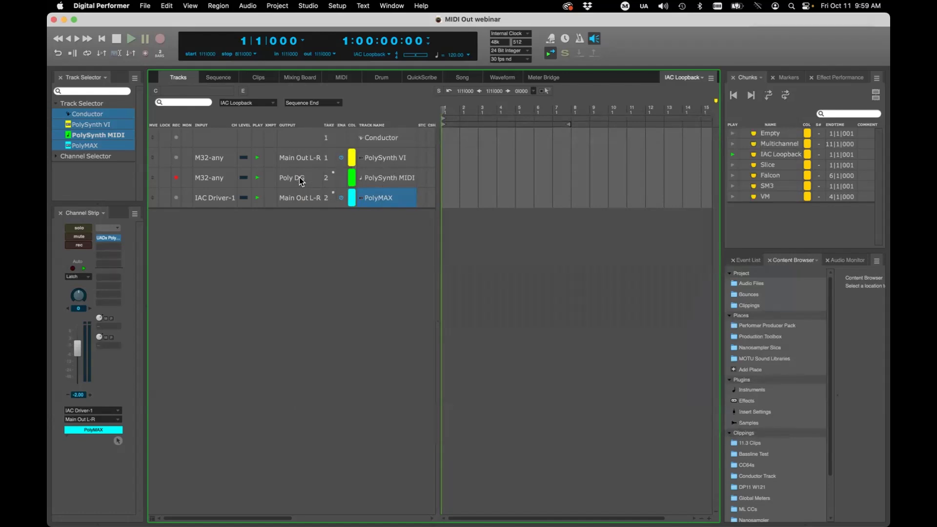
- Record-enable the PolyMAX track and record about four bars onto PolySynth MIDI and PolyMAX starting at bar 1
left_click(176, 198)
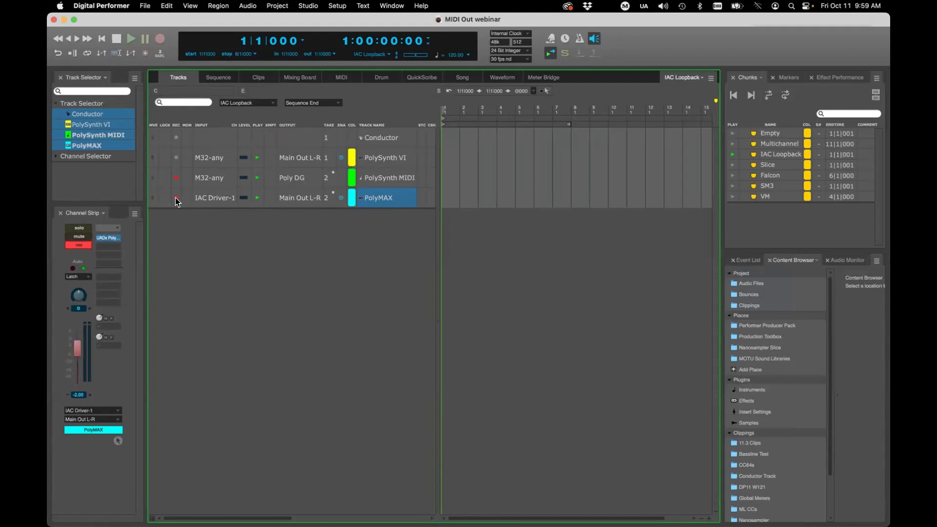
left_click_drag(383, 157, 373, 204)
left_click(313, 79)
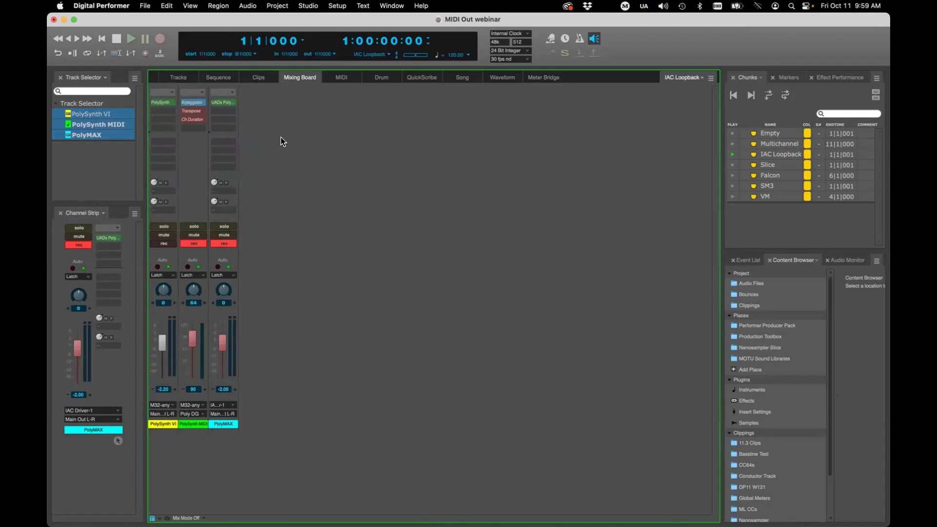
left_click(176, 82)
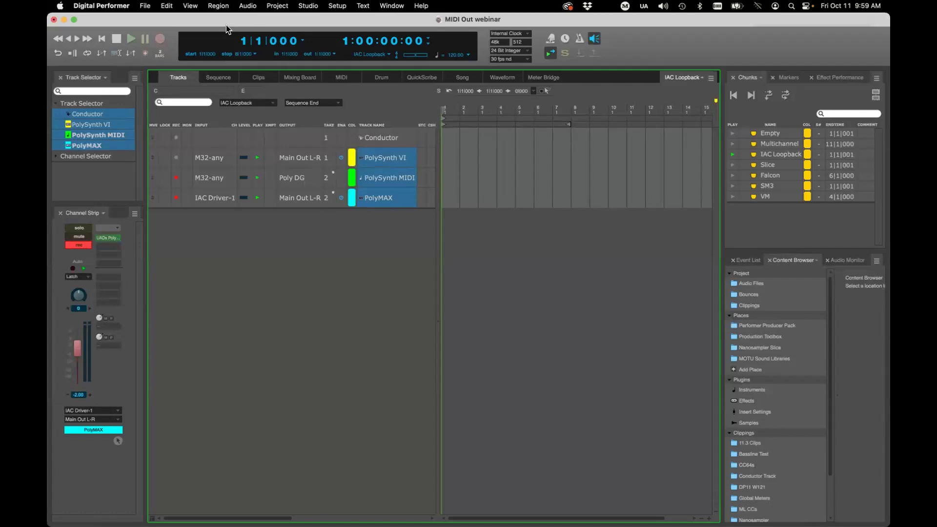
left_click(164, 39)
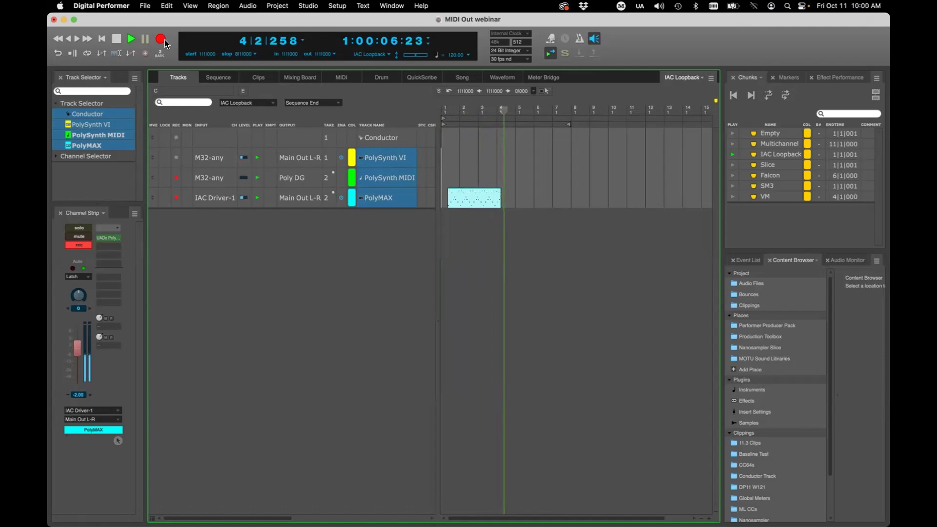
key("space")
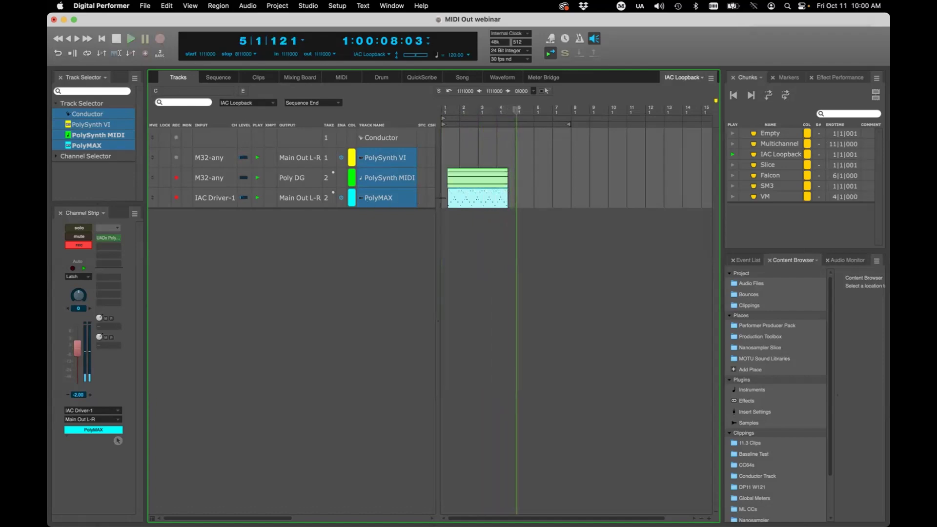
- Inspect the recorded PolyMAX notes in QuickScribe and the MIDI editor, then return to the Tracks view
left_click(470, 200)
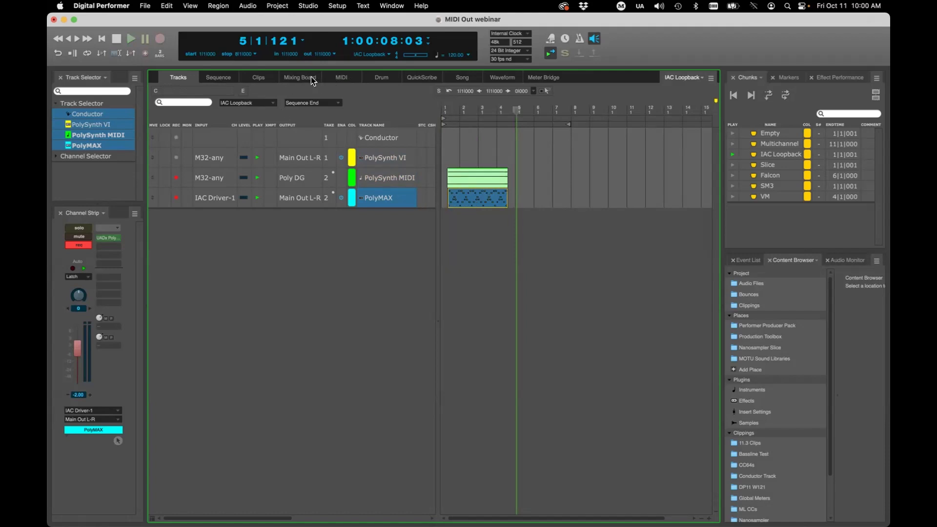
left_click(408, 76)
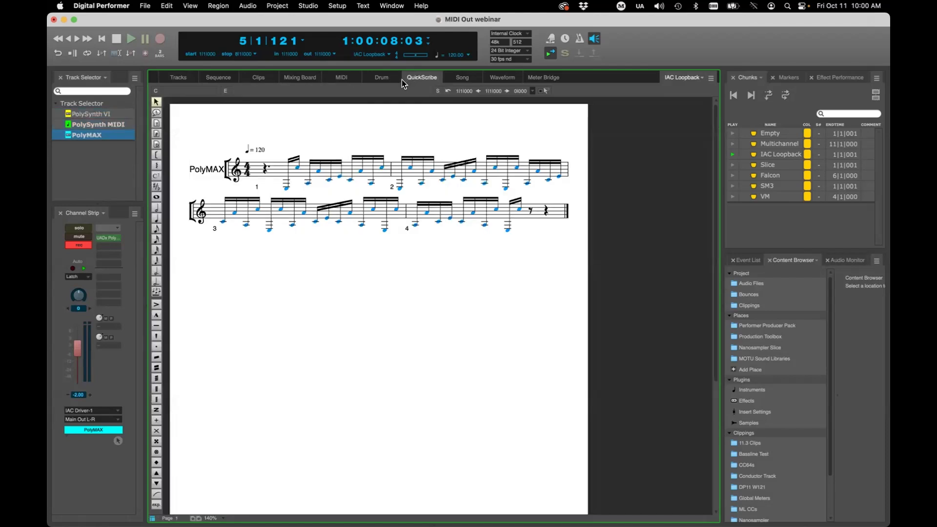
left_click(341, 77)
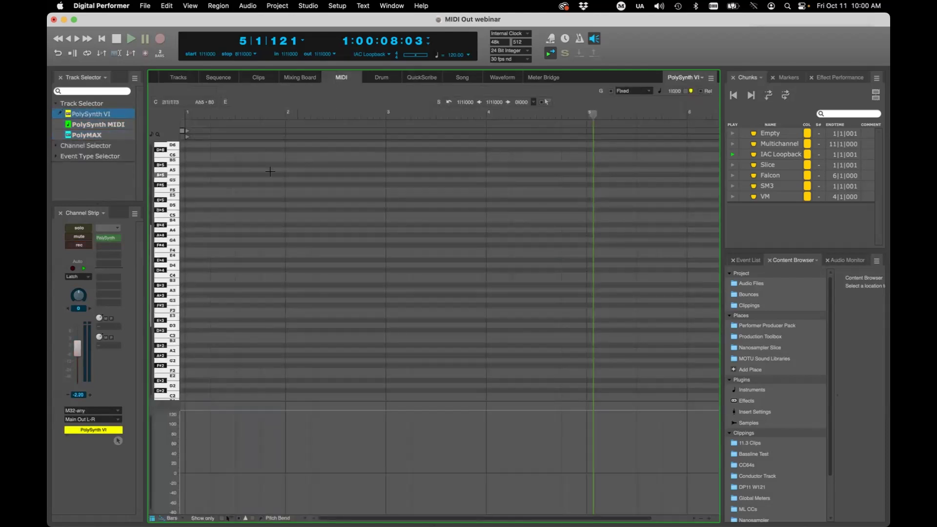
left_click(121, 135, "shift")
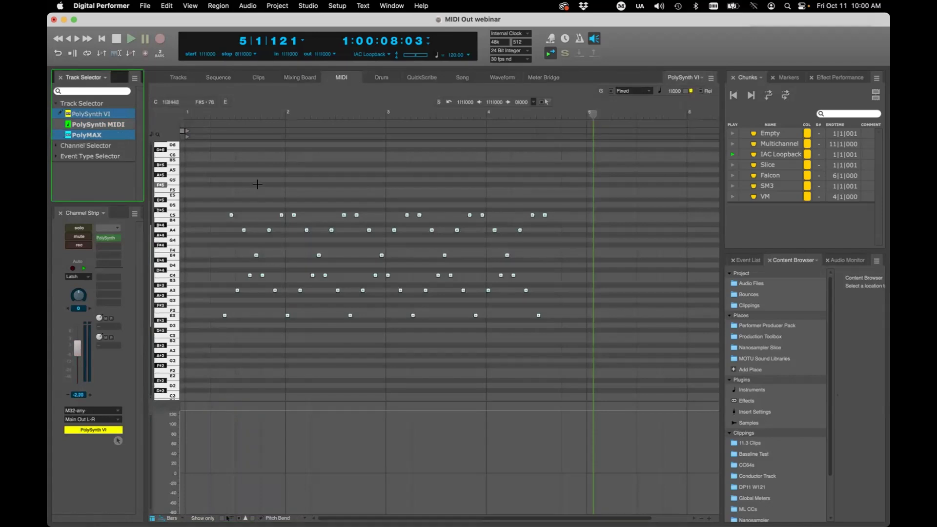
left_click(123, 113, "shift")
left_click(176, 80)
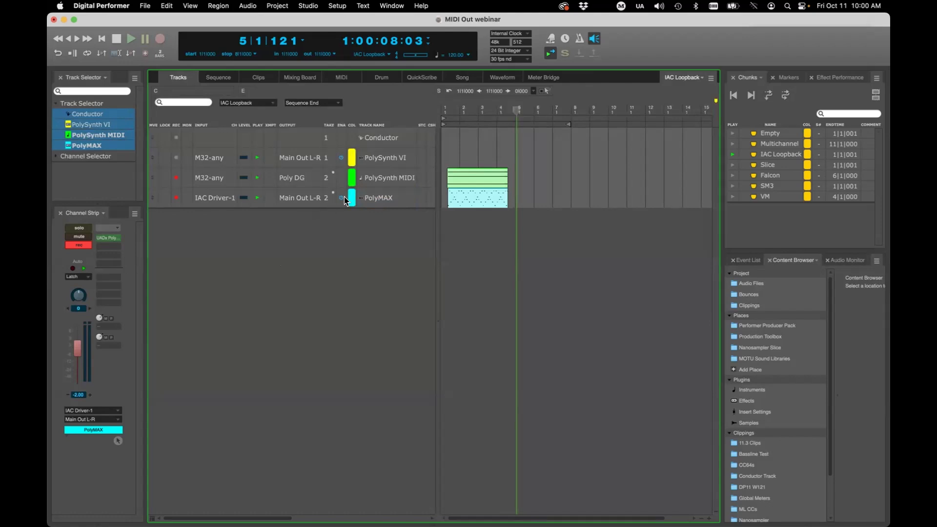
- Take the Transpose effect on the PolySynth MIDI track out of bypass and close its effects window
left_click(375, 183)
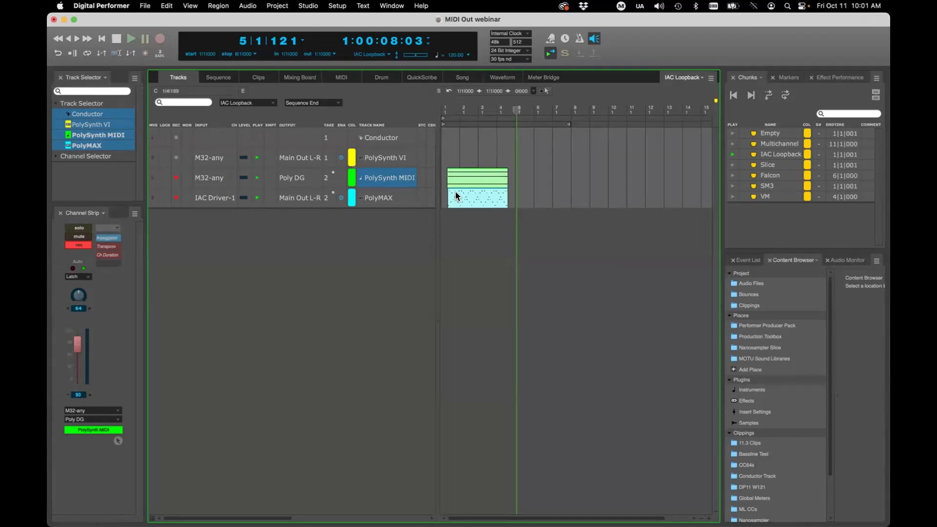
double_click(111, 246)
left_click_drag(400, 107, 411, 246)
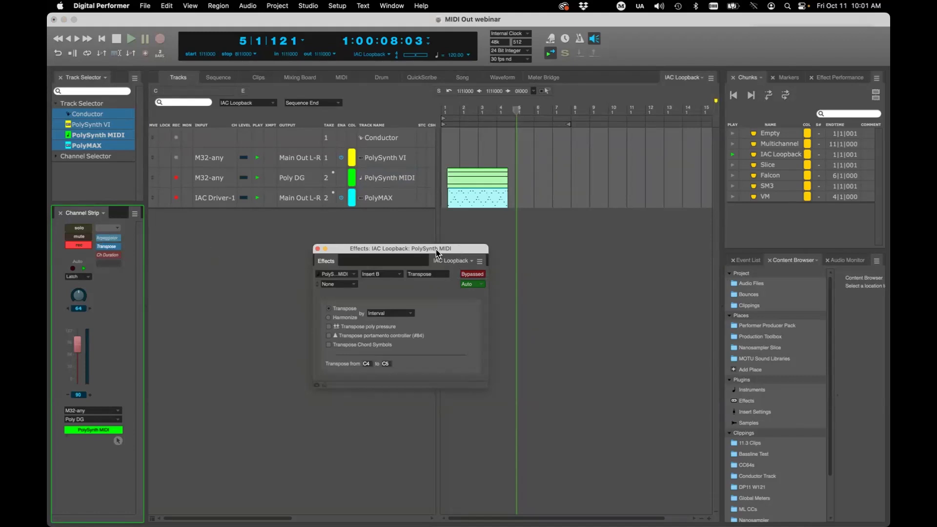
left_click(469, 274)
left_click(317, 249)
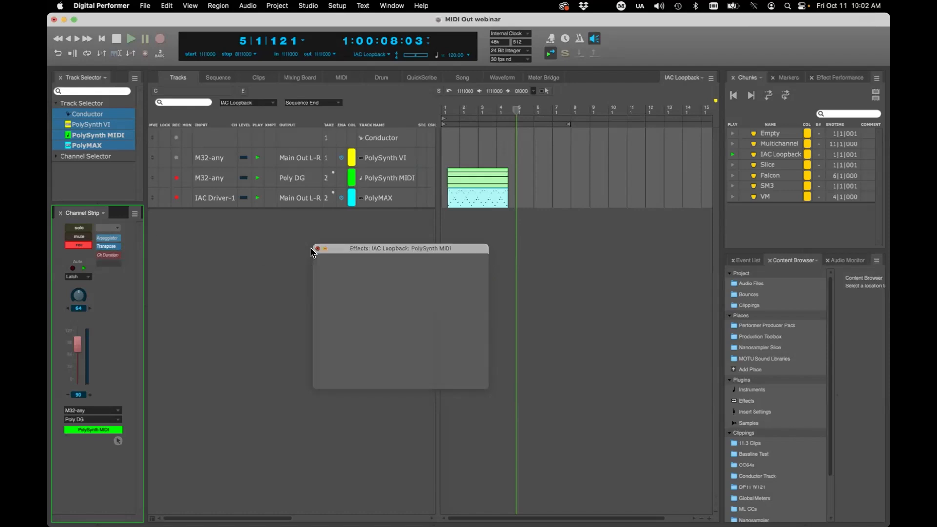
- Check the Arpeggiator settings and take the Change Duration effect on the PolySynth MIDI track out of bypass
left_click(110, 254)
left_click_drag(373, 239, 361, 239)
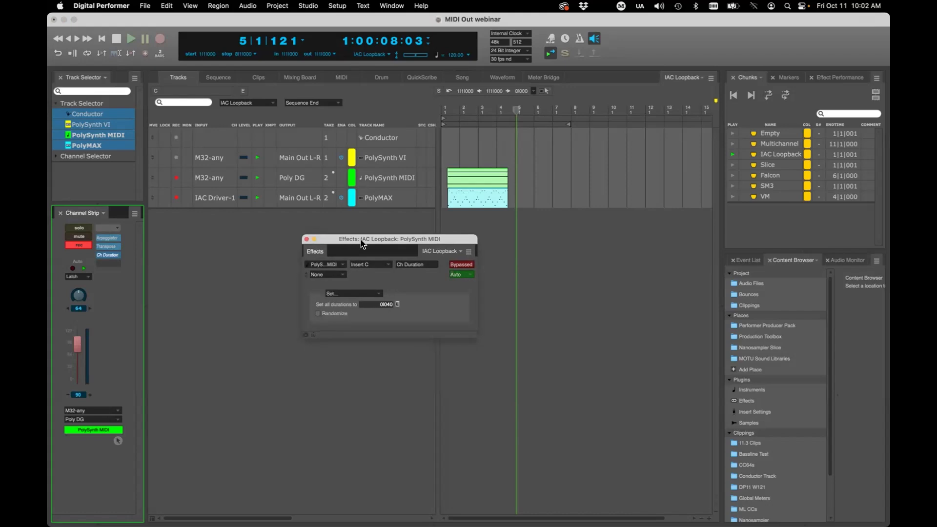
left_click(104, 237)
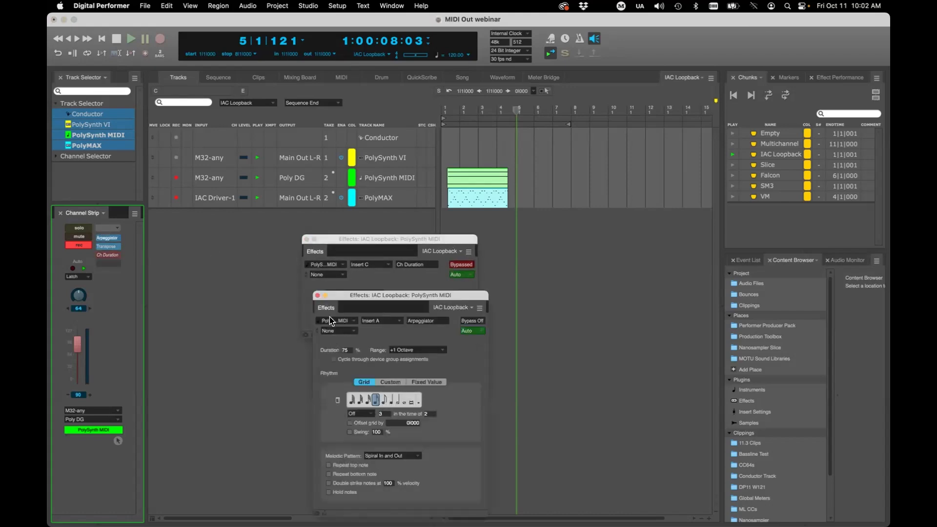
left_click(318, 295)
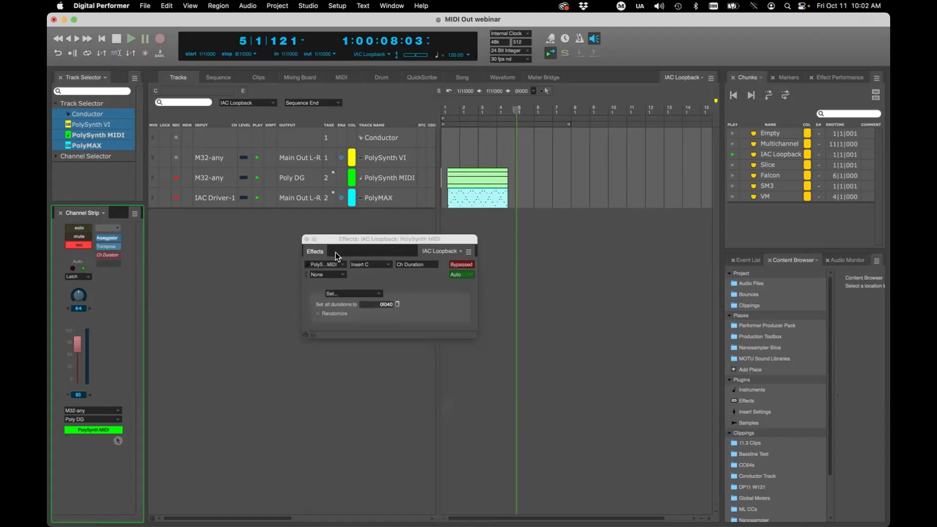
left_click_drag(359, 241, 367, 239)
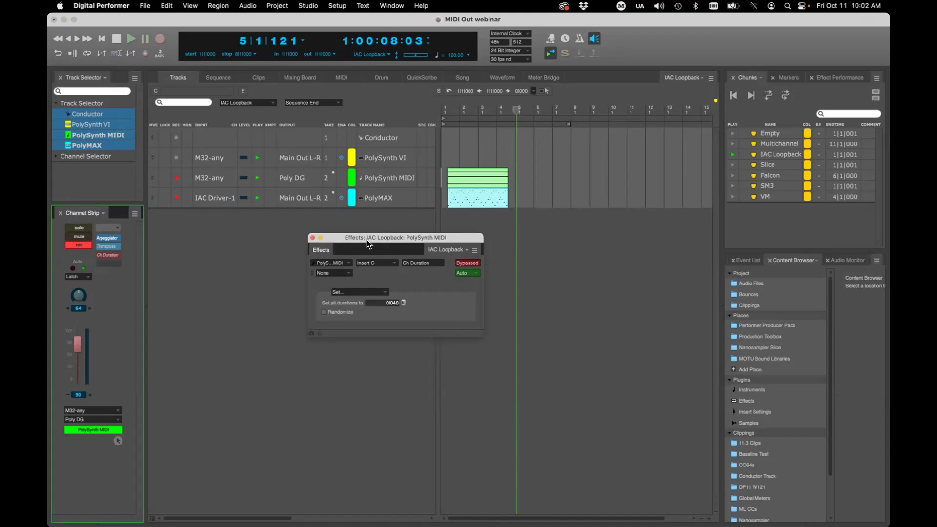
left_click(466, 263)
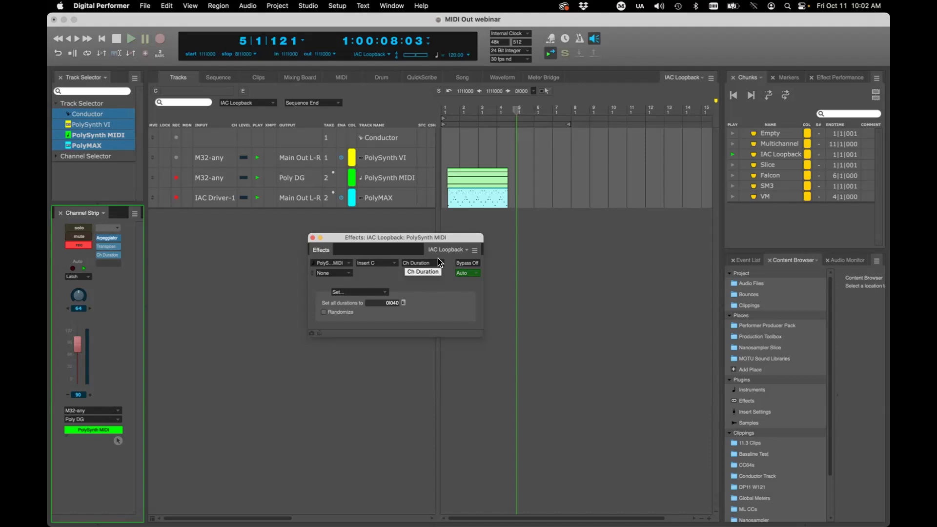
- Record a second pass onto both armed tracks from bar 5 into bar 7 and close the effects window
key("3")
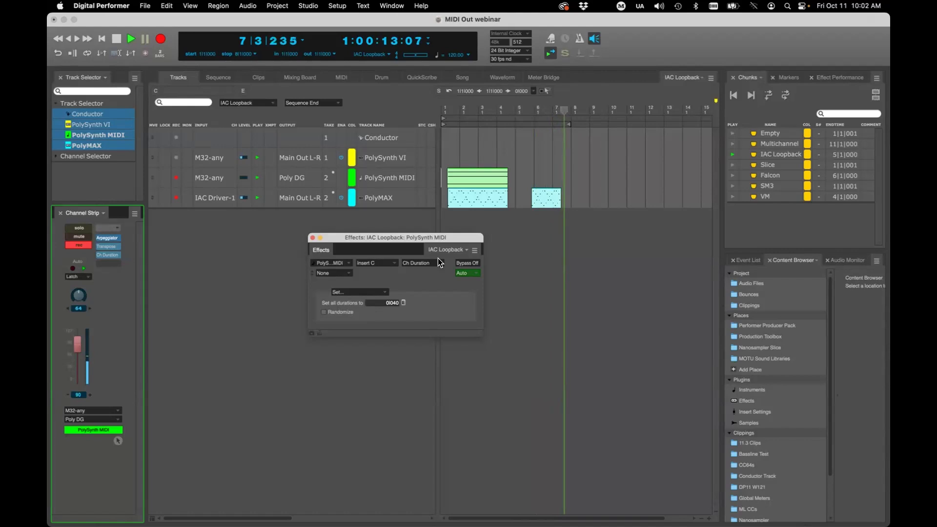
key("space")
key("super+w")
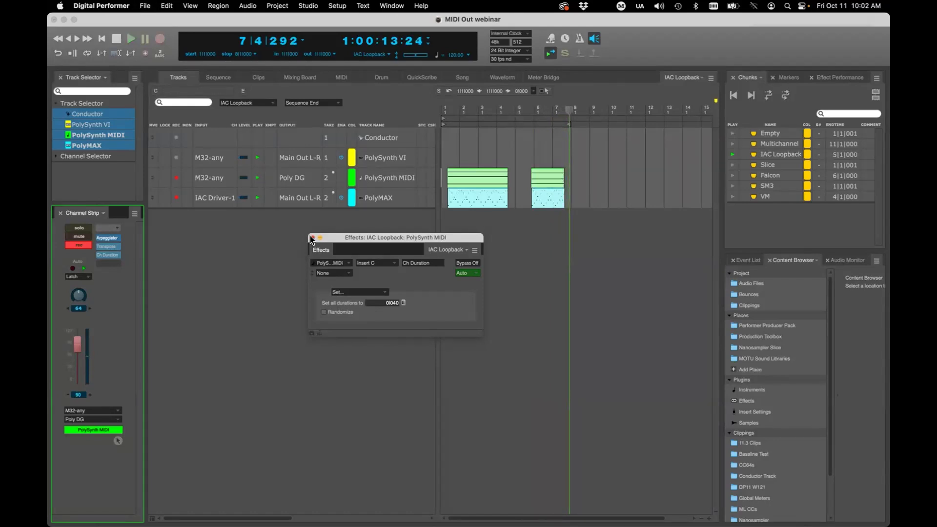
- Examine the pitch and duration of the PolyMAX notes from the second pass around bar 6 in the MIDI editor
left_click(534, 198)
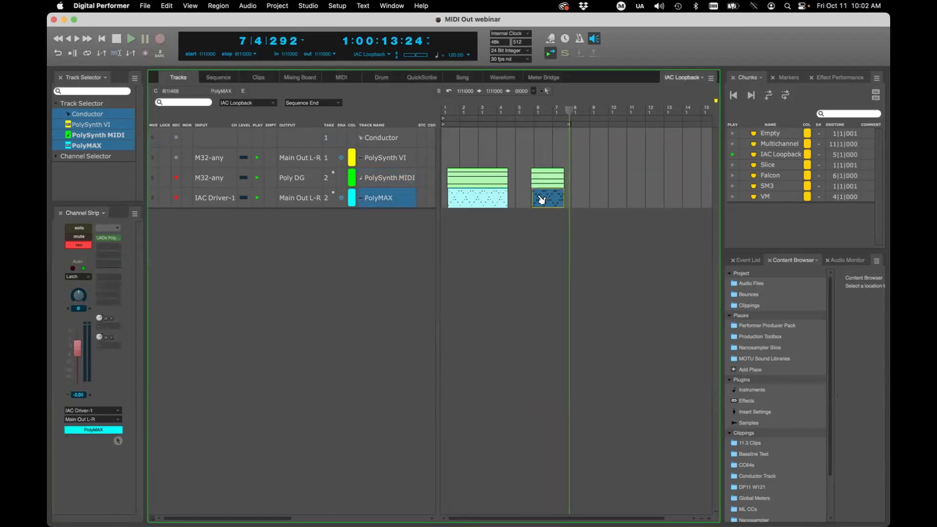
key("shift+g")
key("super+a")
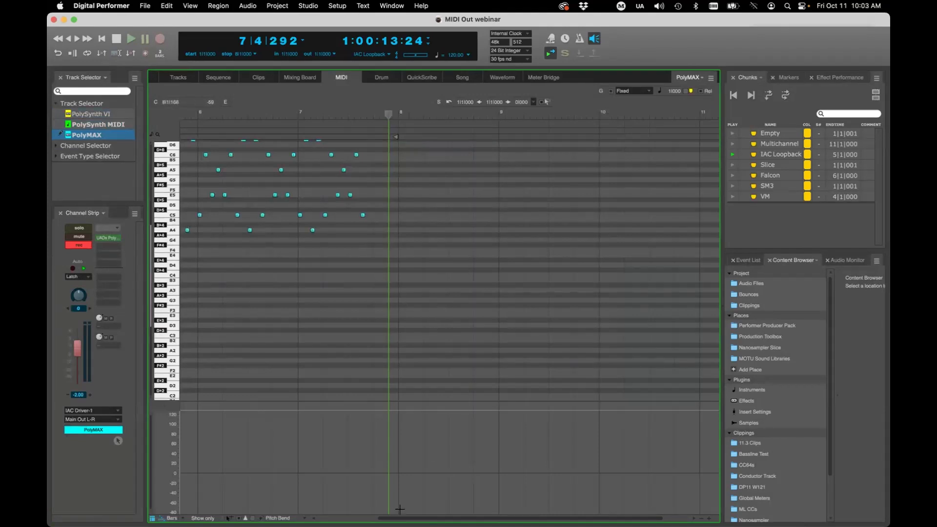
scroll(385, 508, "left", 10)
scroll(353, 503, "right", 3)
left_click_drag(467, 111, 464, 202)
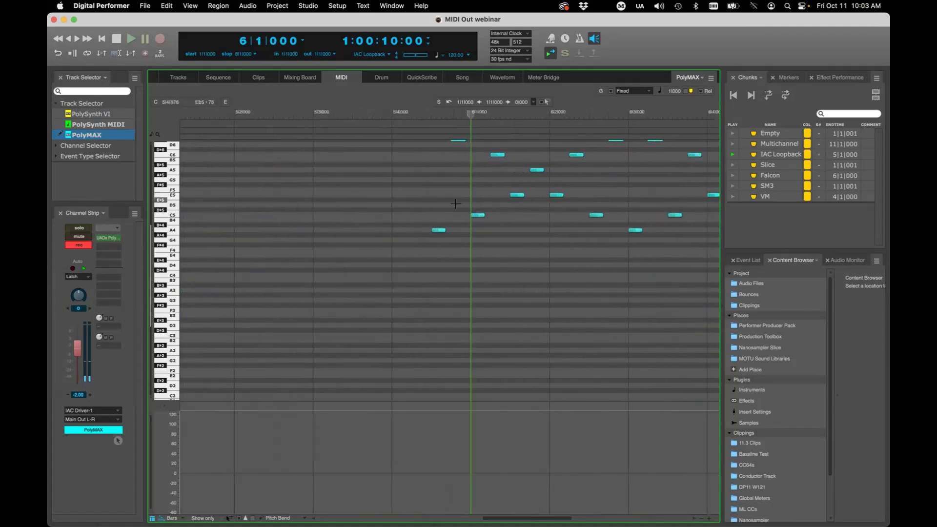
left_click(480, 216)
left_click(499, 254)
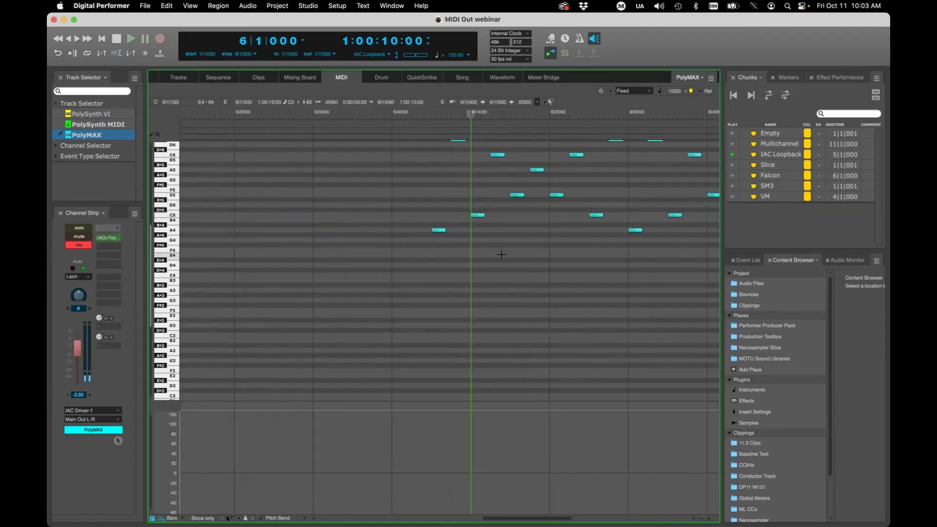
key("super+Left")
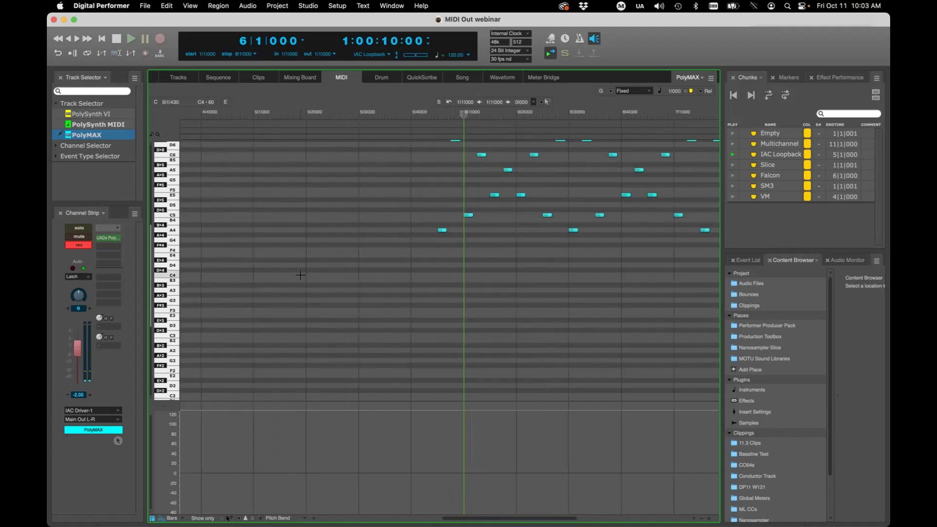
left_click(179, 77)
- Browse the MIDI effects available for the empty fourth insert of the PolySynth MIDI track without adding one
left_click(378, 197)
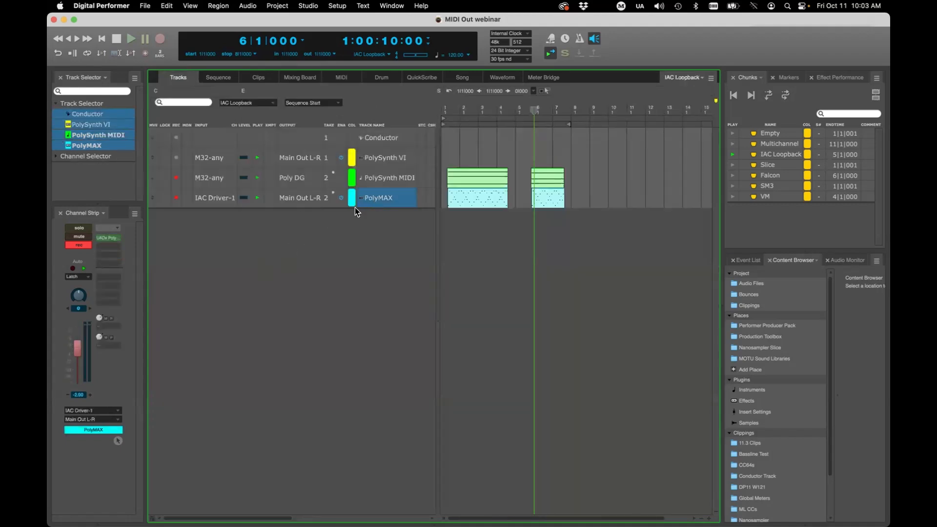
left_click(371, 179)
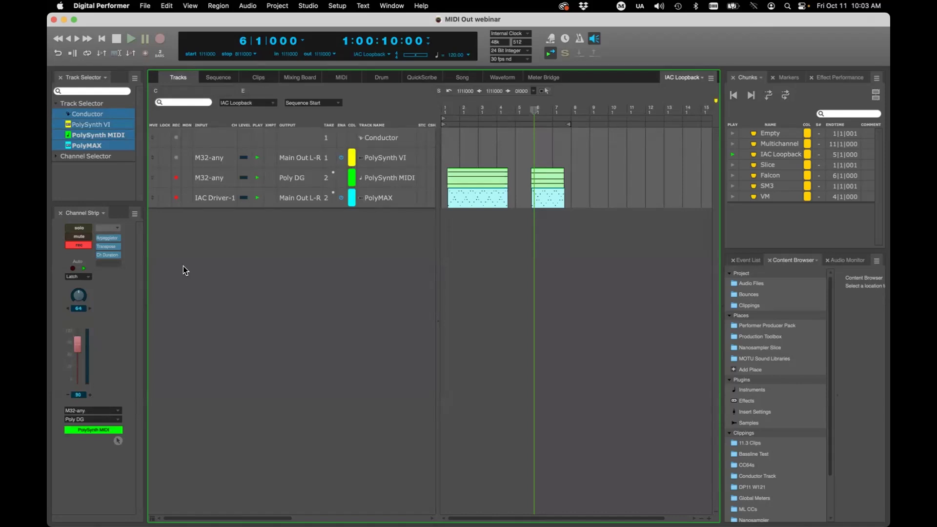
left_click(109, 265)
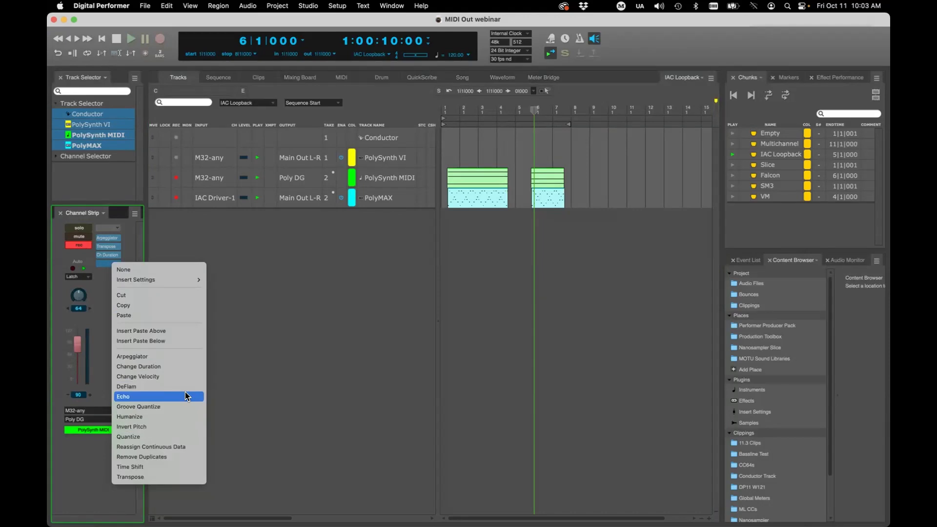
left_click(183, 418)
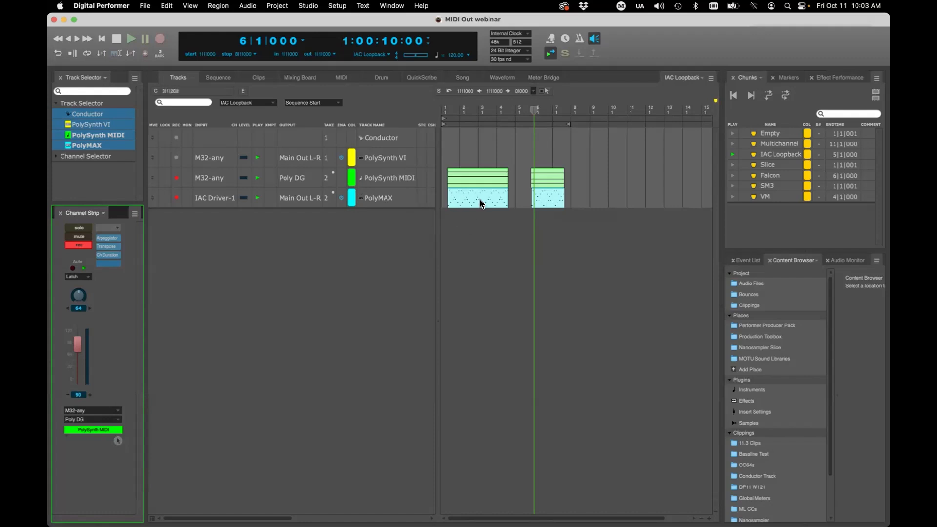
left_click(350, 259)
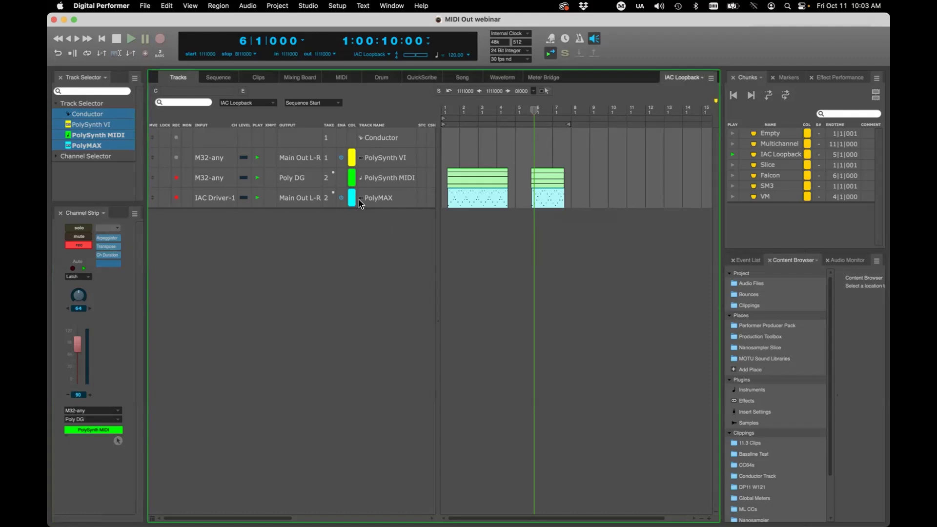
- Turn off record-enable on the PolySynth MIDI and PolyMAX tracks and select the PolySynth VI track
left_click(176, 177)
left_click(176, 197)
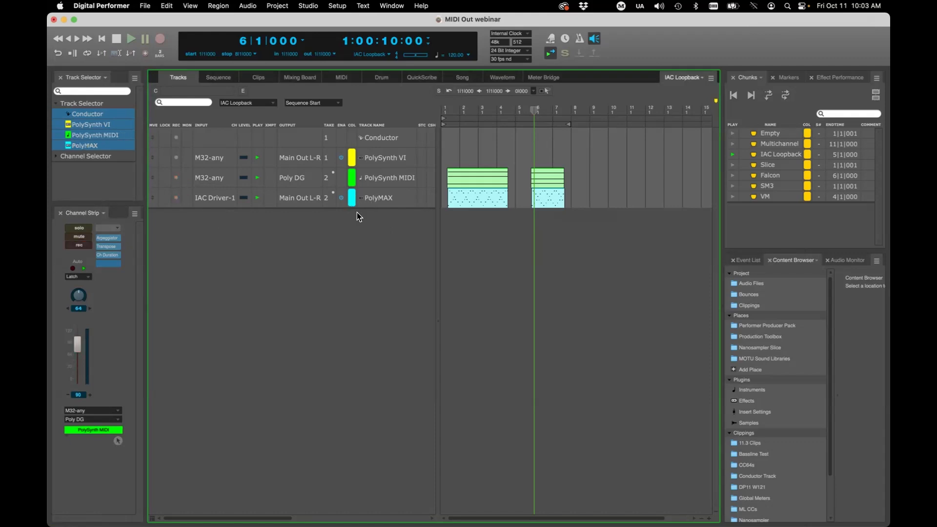
left_click(385, 162)
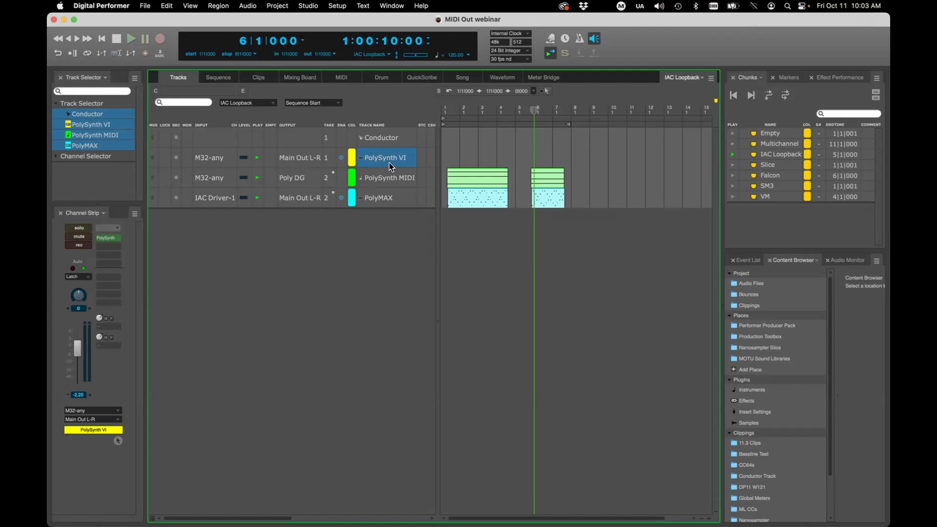
- Review the MIDI device groups, and view the IAC Driver in the MIDI Studio of Audio MIDI Setup, quitting that app when done
key("alt+shift+d")
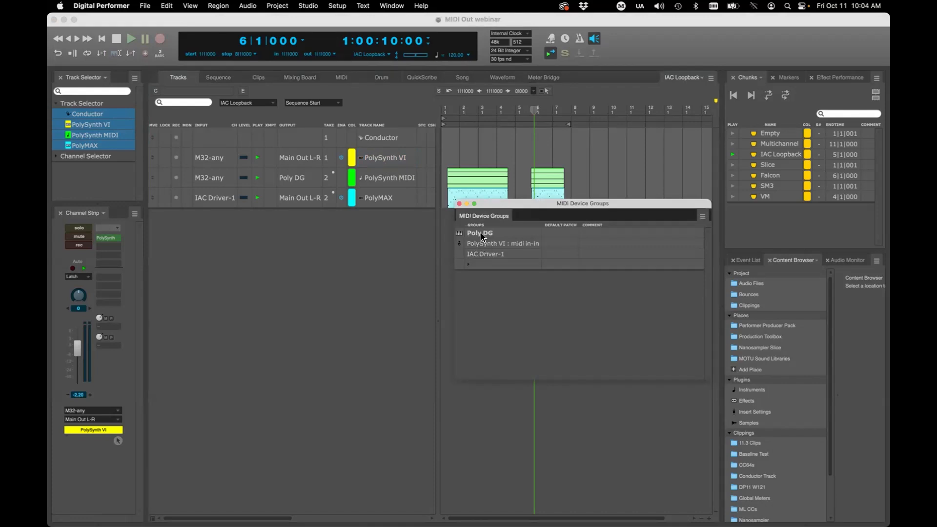
left_click(458, 204)
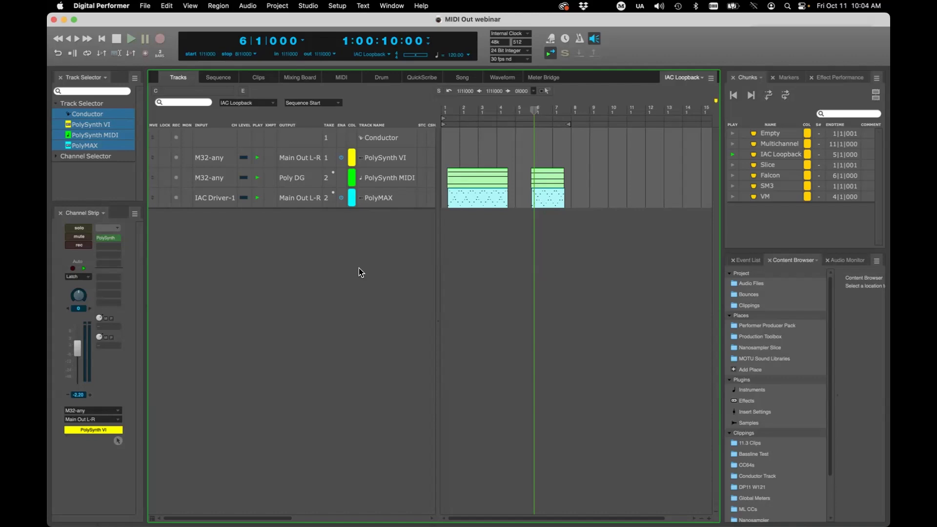
mouse_move(413, 517)
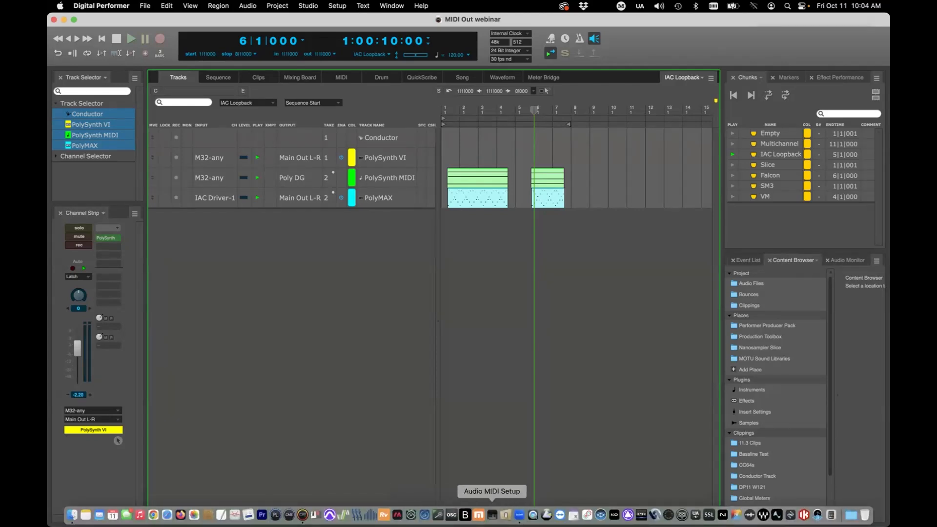
left_click(492, 515)
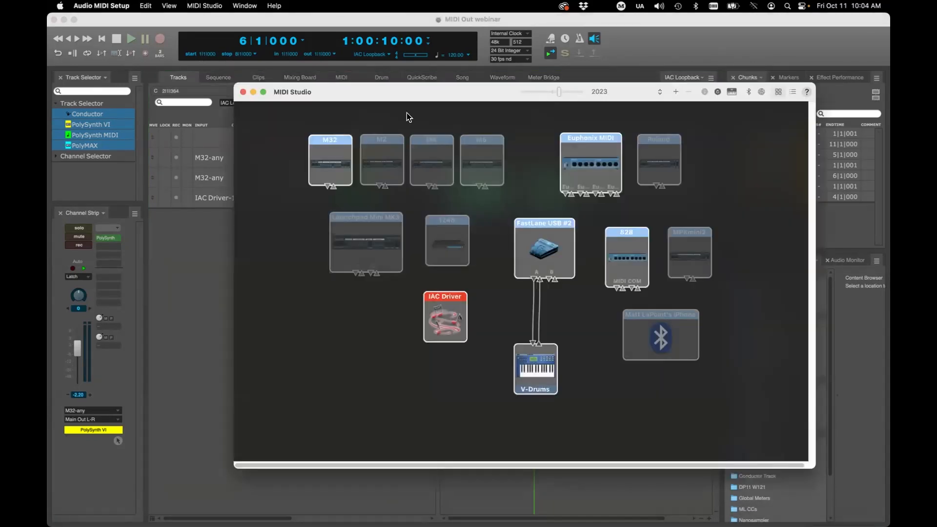
left_click_drag(400, 97, 379, 99)
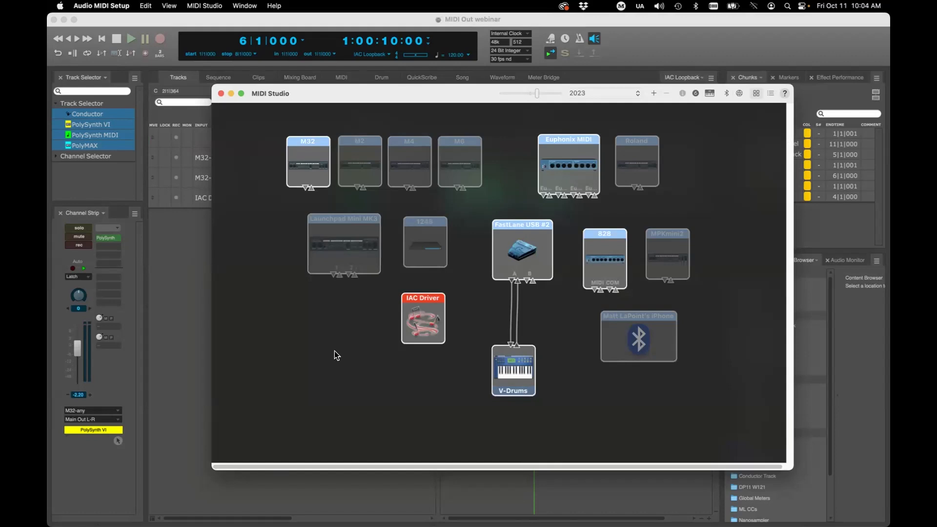
key("super+q")
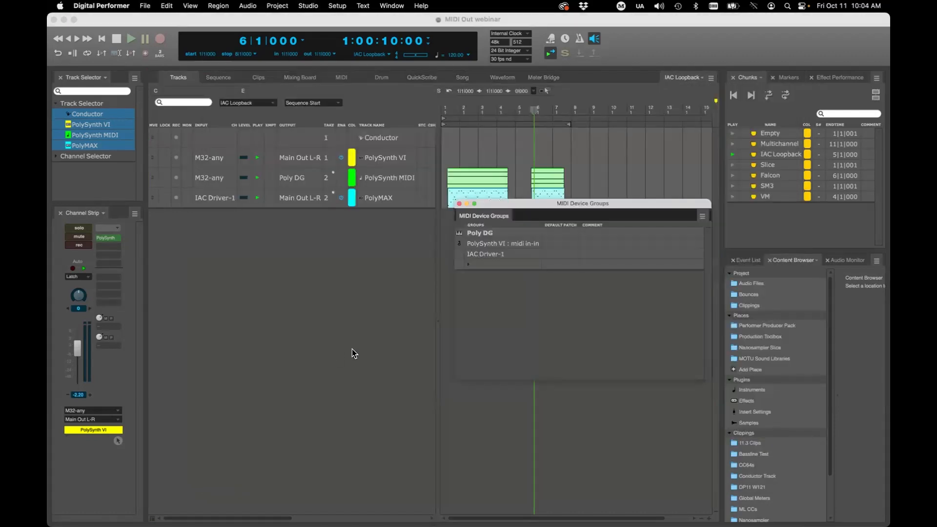
- Browse the IAC Driver channels available for a new MIDI device group entry without adding one, and reposition the device groups window
left_click(462, 268)
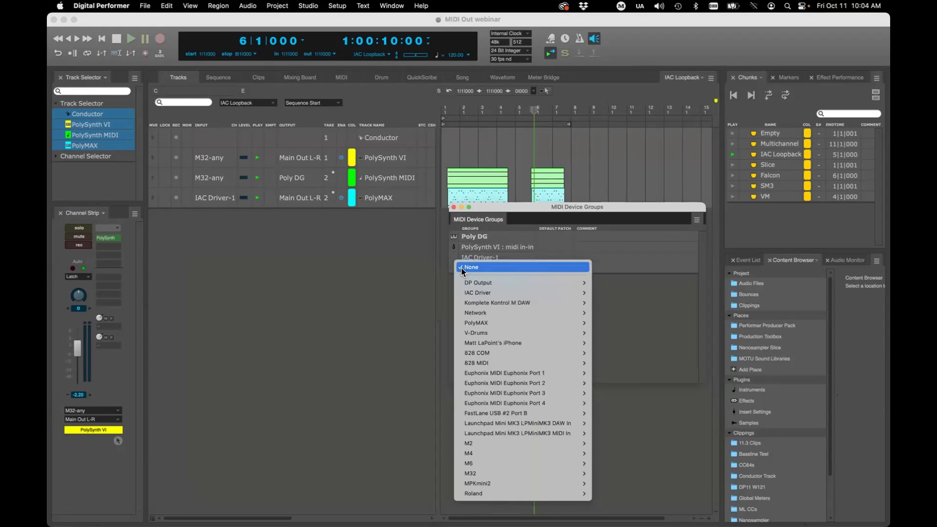
mouse_move(561, 293)
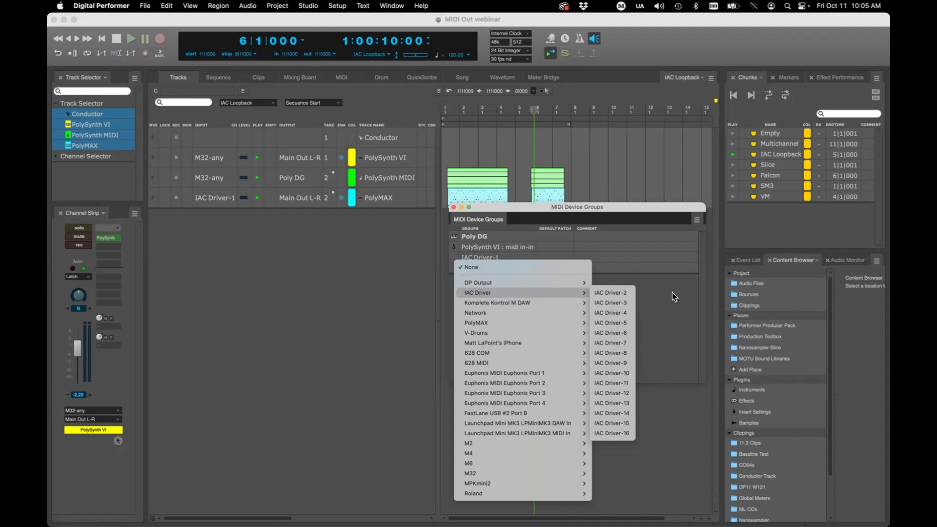
left_click(672, 293)
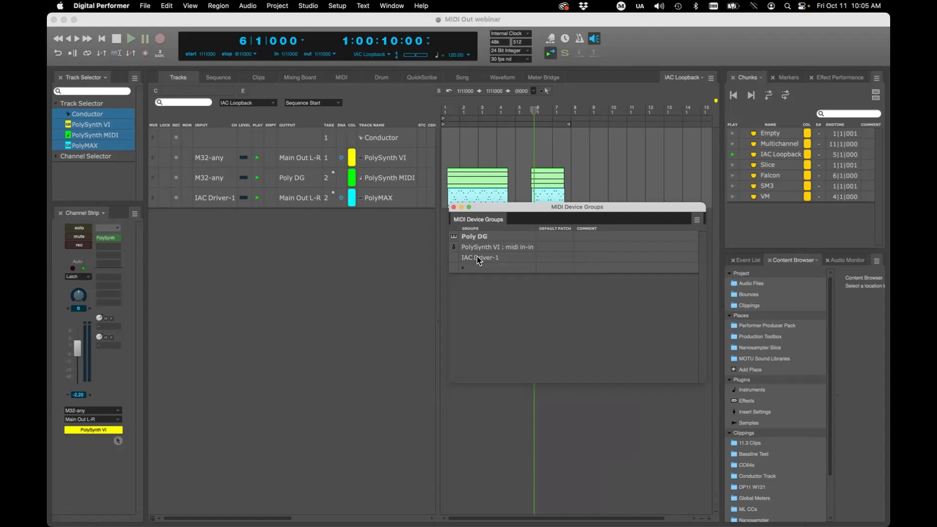
left_click_drag(529, 209, 578, 229)
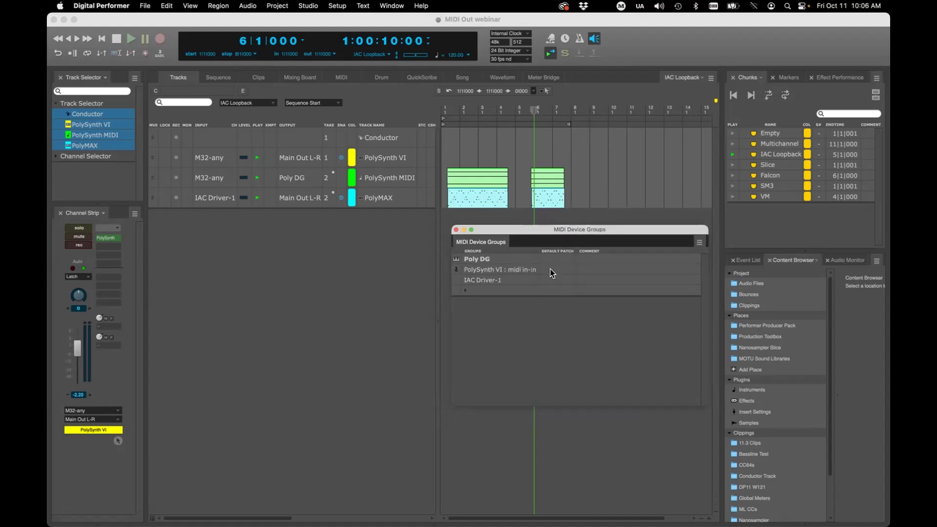
left_click_drag(580, 228, 579, 226)
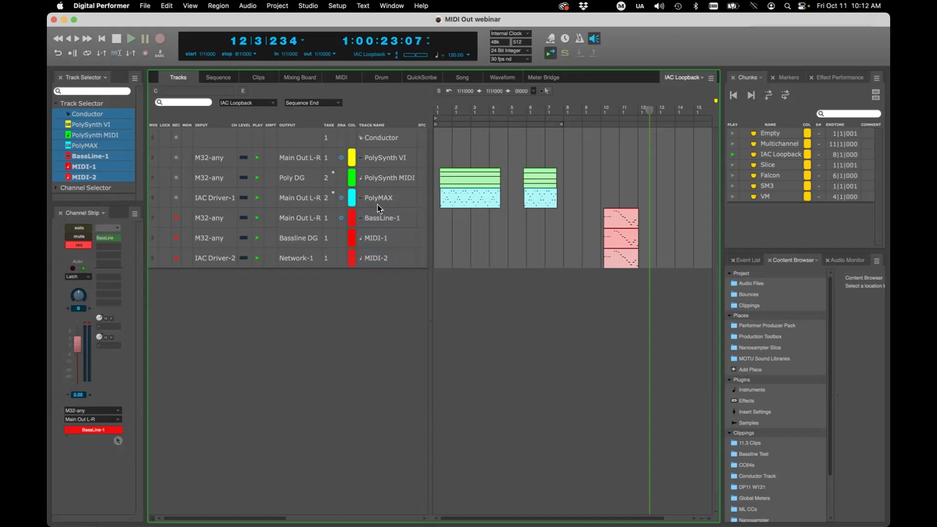
- Switch from the IAC Loopback sequence to the Slice sequence and save the project
left_click_drag(397, 159, 399, 200)
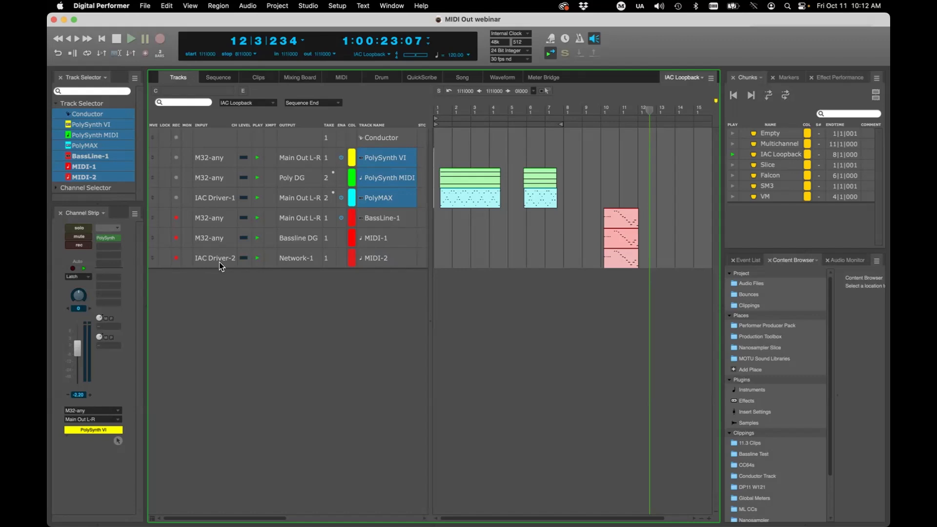
left_click(780, 230)
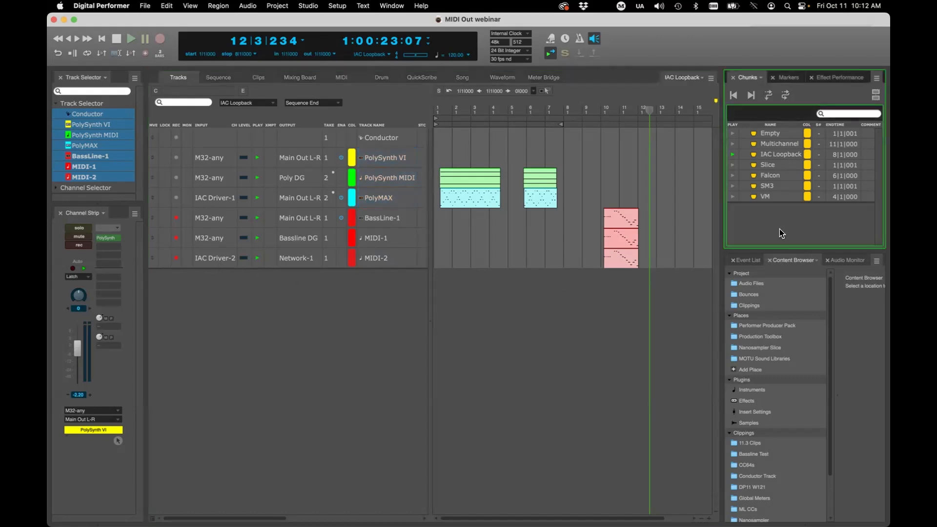
left_click(733, 165)
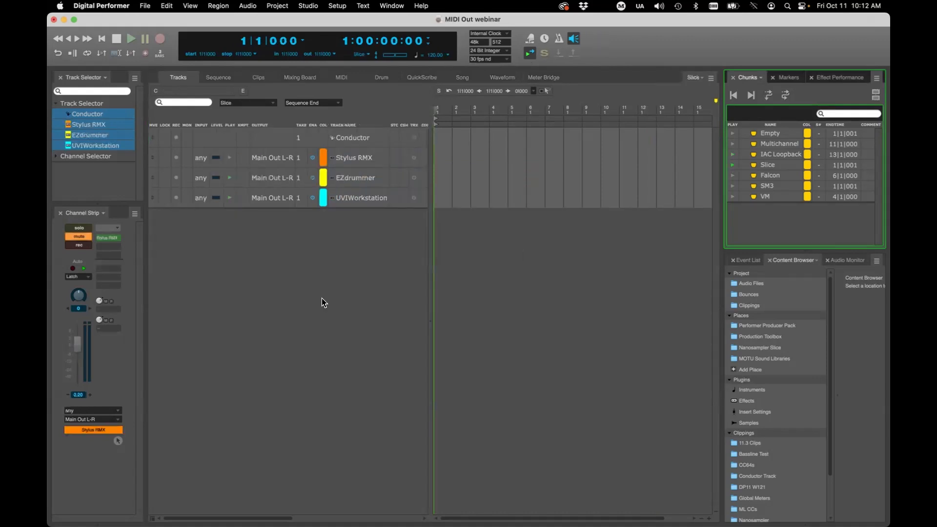
left_click(309, 306)
key("super+s")
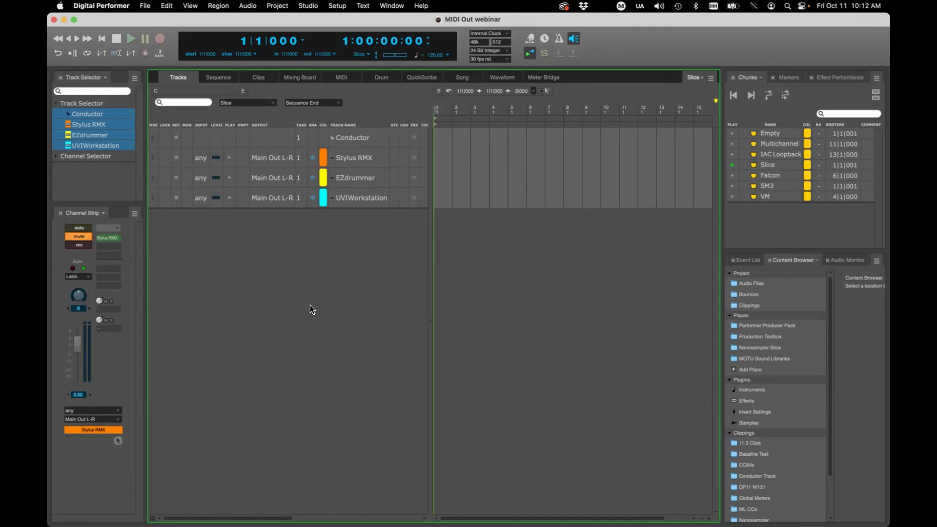
- Enable playback on the Stylus RMX, EZdrummer and UVIWorkstation tracks
left_click(230, 157)
left_click_drag(354, 157, 352, 198)
left_click(362, 231)
left_click_drag(444, 155, 501, 210)
left_click(386, 241)
- Open the instrument window of the Stylus RMX track and place it beside the track list
left_click(363, 161)
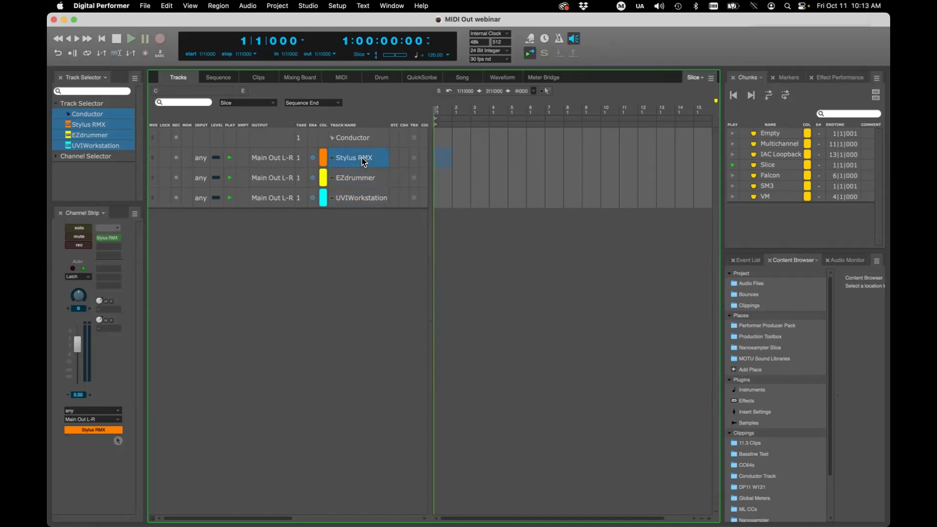
key("v")
left_click_drag(501, 189, 564, 132)
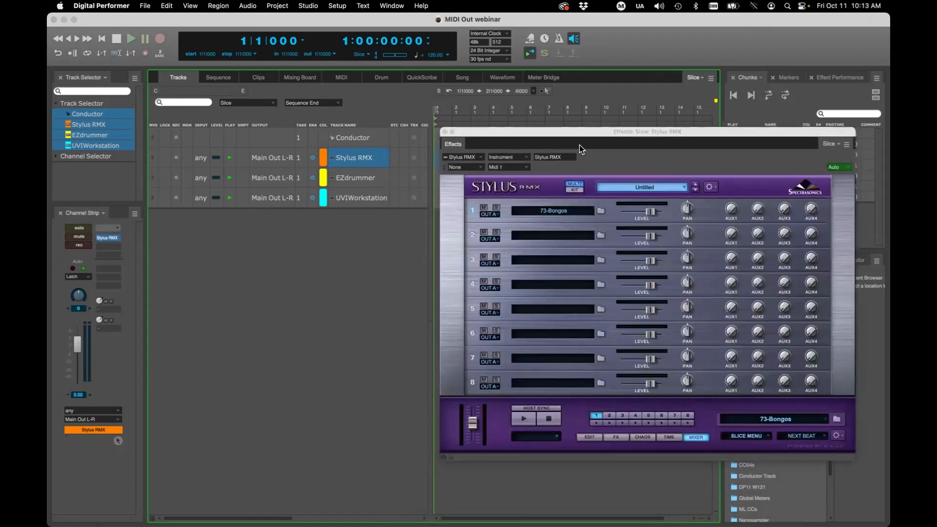
- Disable playback on the EZdrummer and UVIWorkstation tracks, and play the sequence with Stylus RMX set to host sync for the 73-Bongos groove
left_click(230, 178)
left_click(229, 198)
left_click(130, 39)
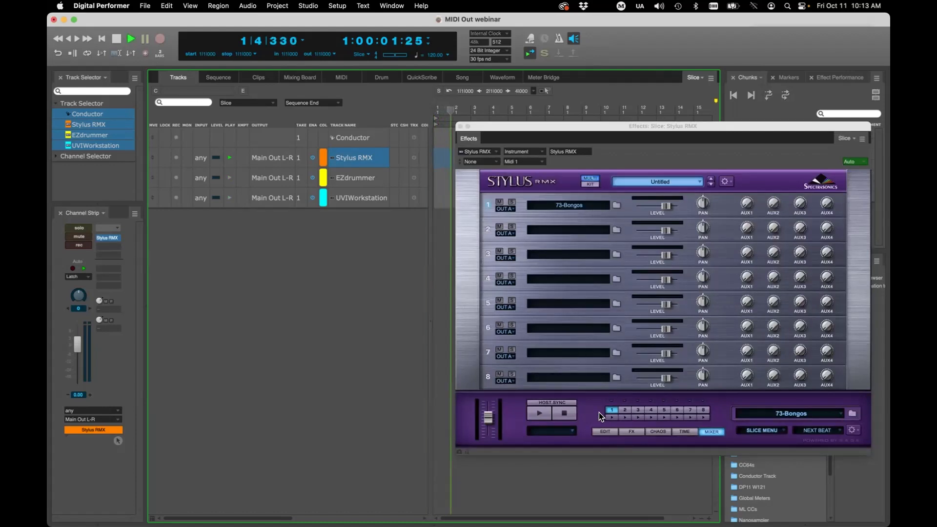
left_click(569, 403)
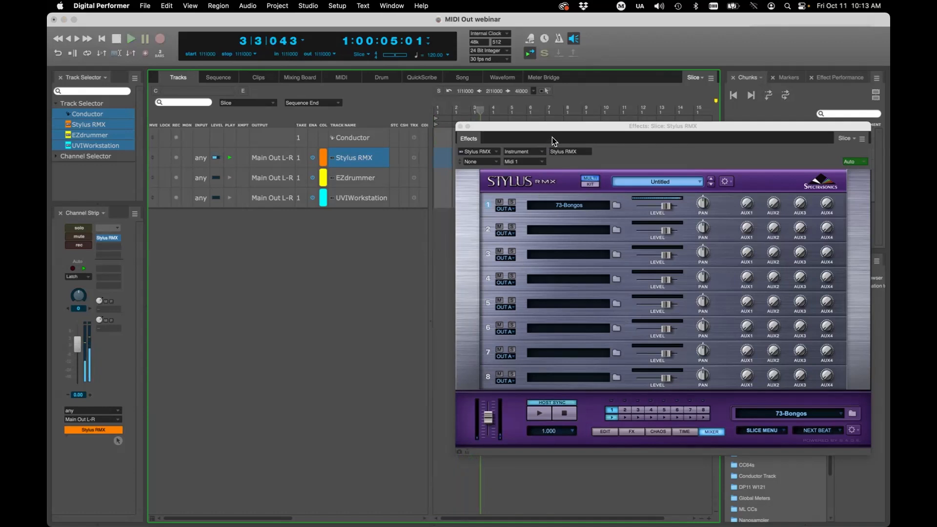
- Place the 73-Bongos MIDI file from the Stylus RMX groove browser on the Stylus RMX track at measure 2
left_click_drag(552, 137, 579, 130)
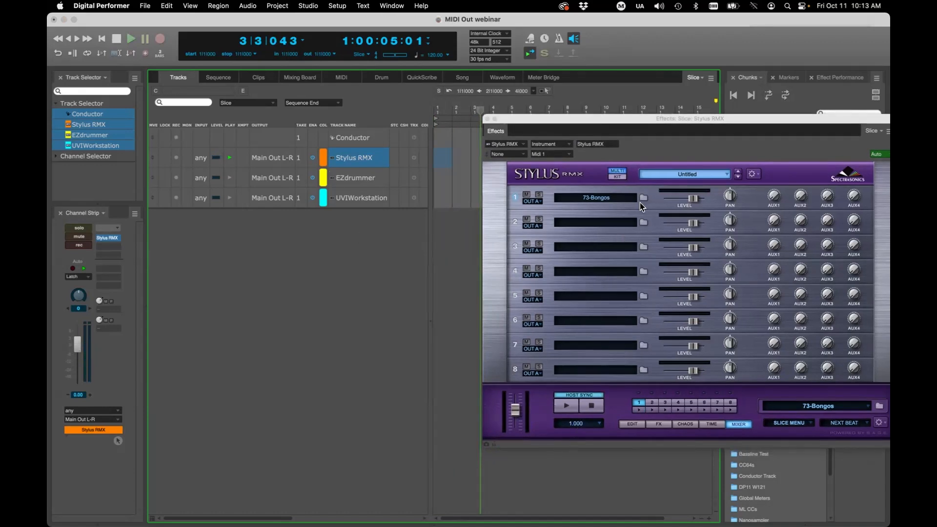
key("super+s")
left_click_drag(612, 119, 624, 118)
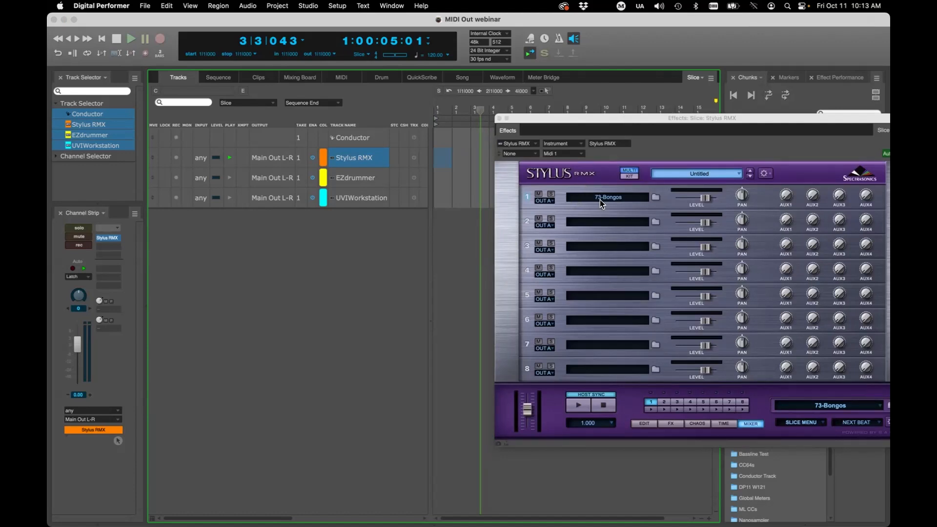
left_click_drag(688, 116, 696, 114)
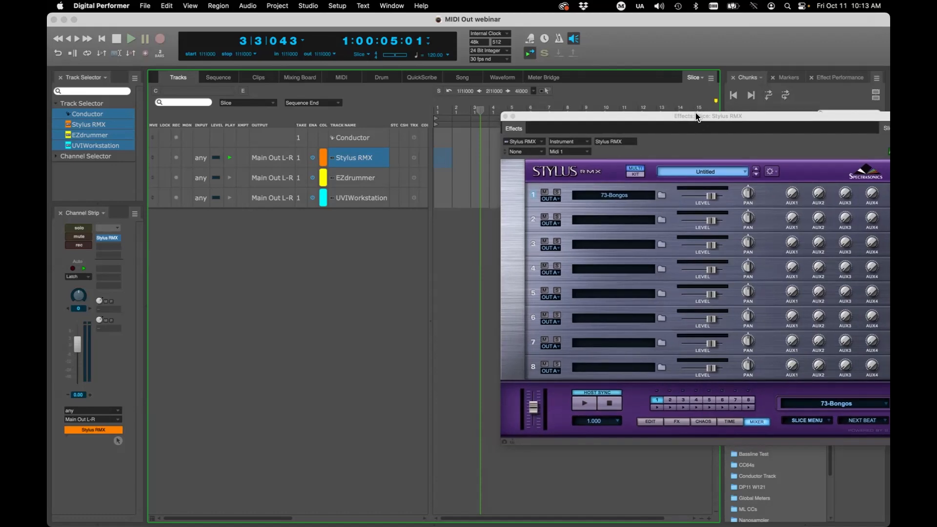
left_click(613, 195)
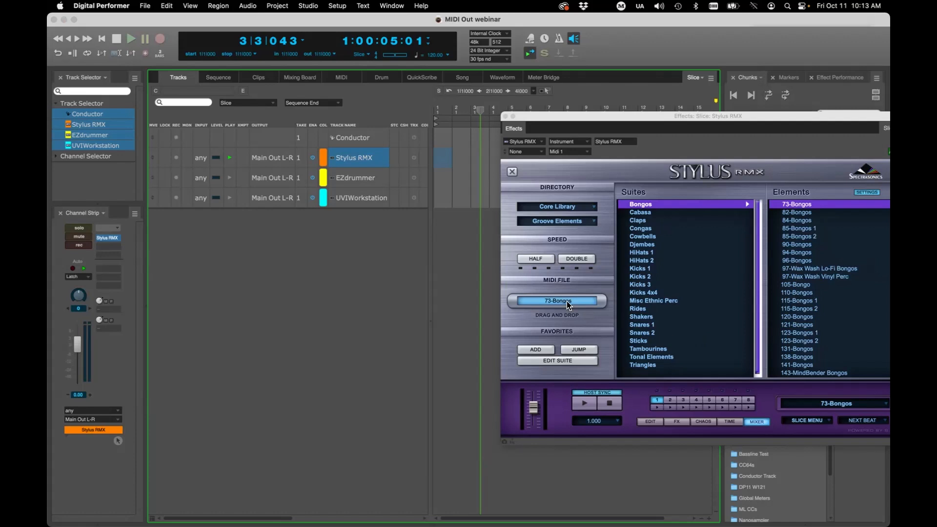
left_click_drag(557, 301, 464, 164)
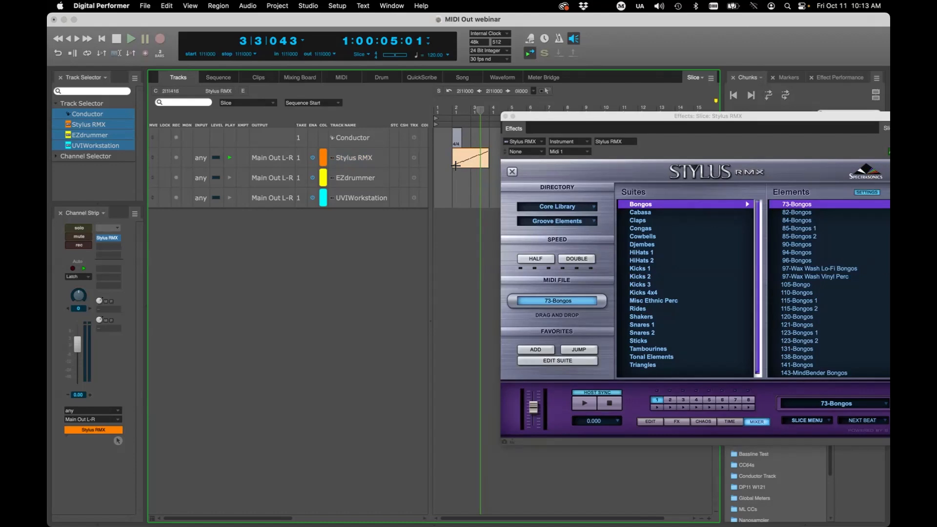
- Delete the 4/4 event from the Conductor track and move the bongo MIDI phrase to measure 1
left_click_drag(560, 119, 620, 152)
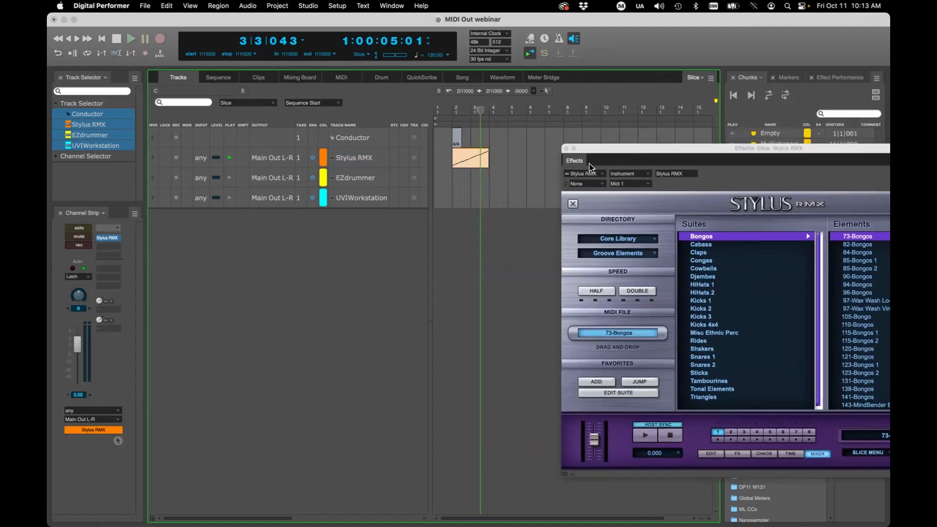
left_click(466, 164)
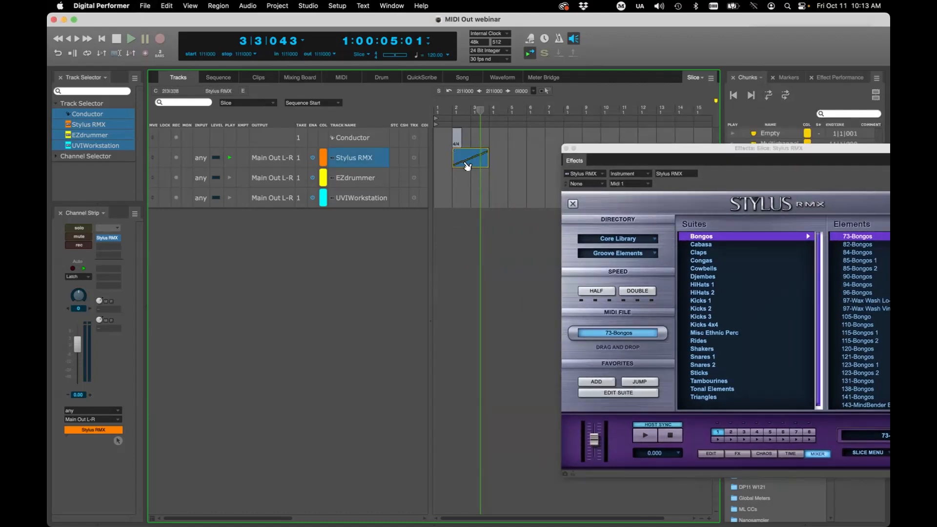
left_click(458, 139)
key("Delete")
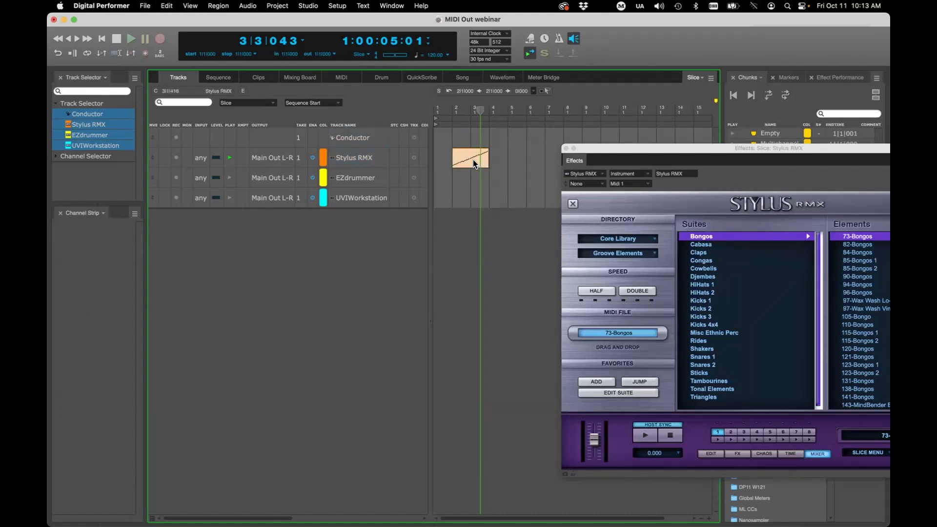
left_click(476, 164)
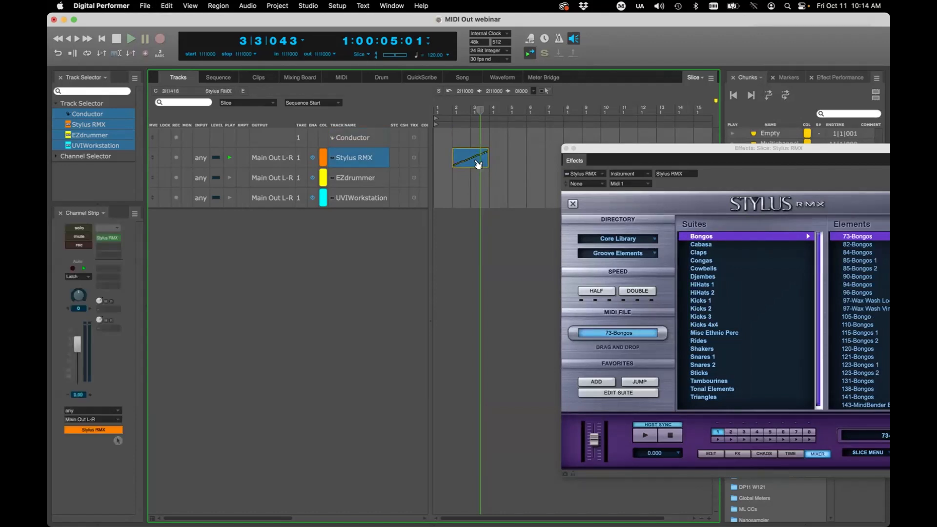
left_click_drag(478, 165, 460, 164)
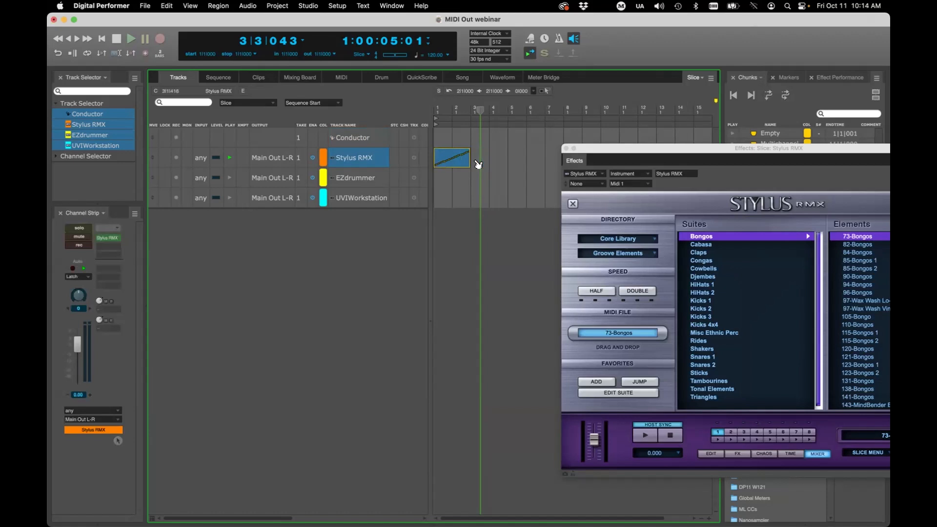
- Repeat the two-bar bongo phrase along the Stylus RMX track with copies placed using Paste, and undo the repeat
left_click(464, 245)
left_click(463, 166)
key("super+r")
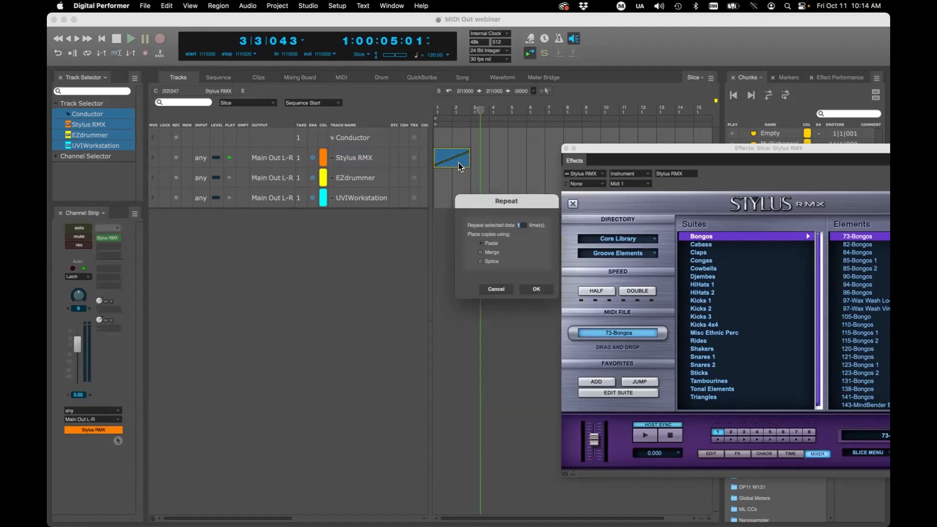
key("Return")
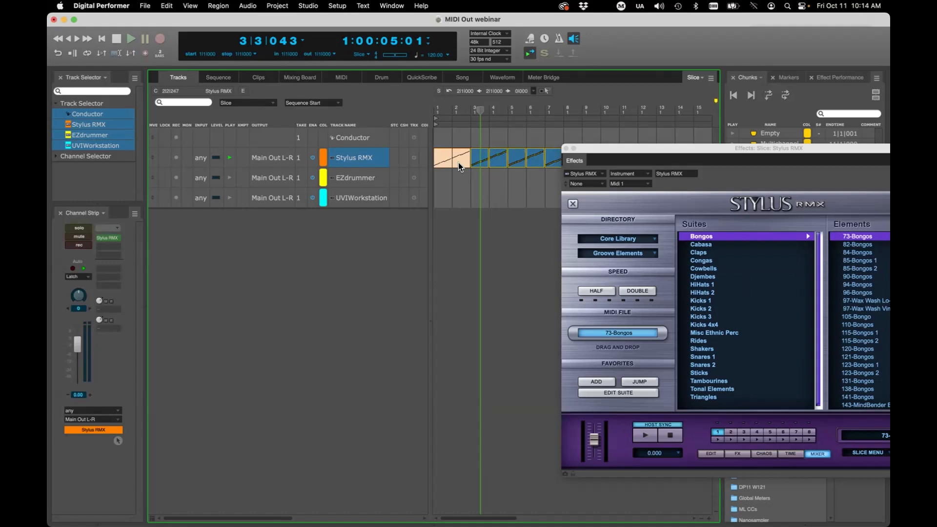
key("super+z")
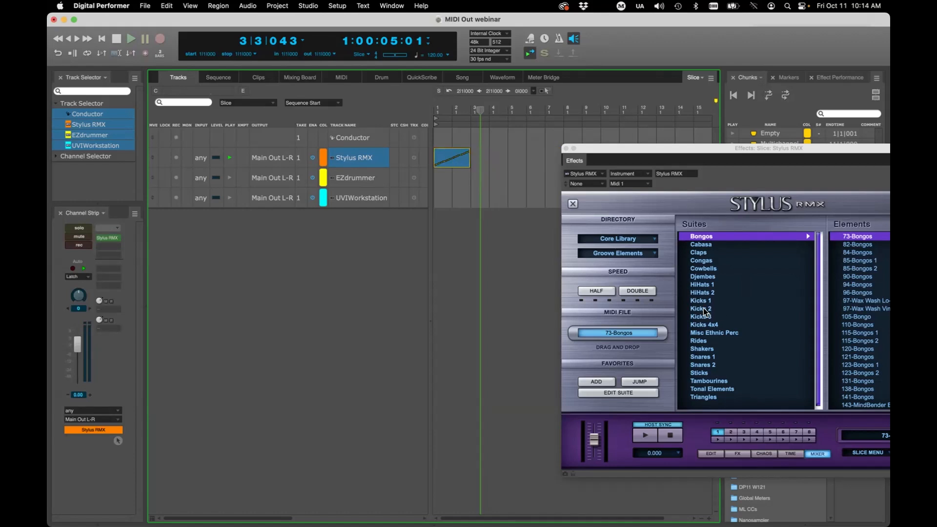
- Open the Stylus RMX phrase in the MIDI editor and enlarge its note grid so all the slice notes can be inspected
left_click_drag(707, 149, 660, 139)
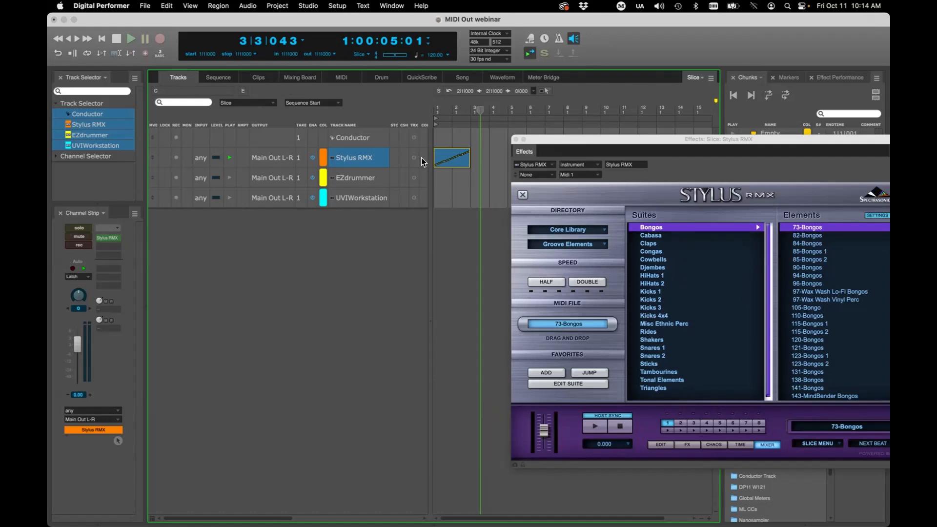
key("shift+g")
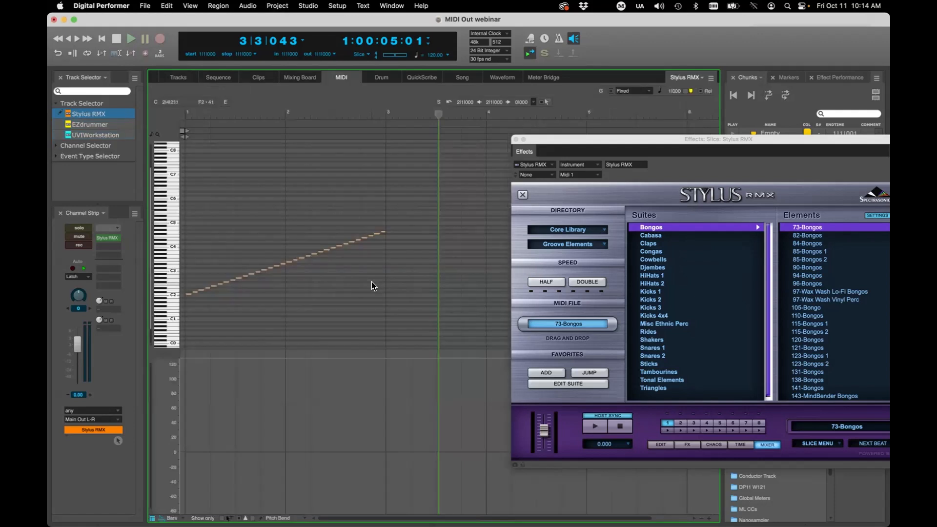
key("super+Up")
key("super+Up")
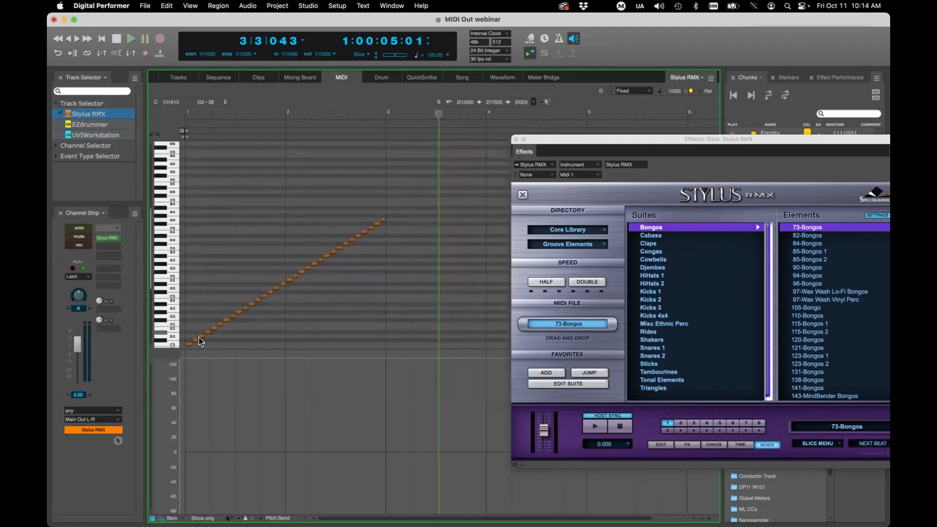
left_click_drag(167, 348, 167, 409)
scroll(197, 371, "down", 2)
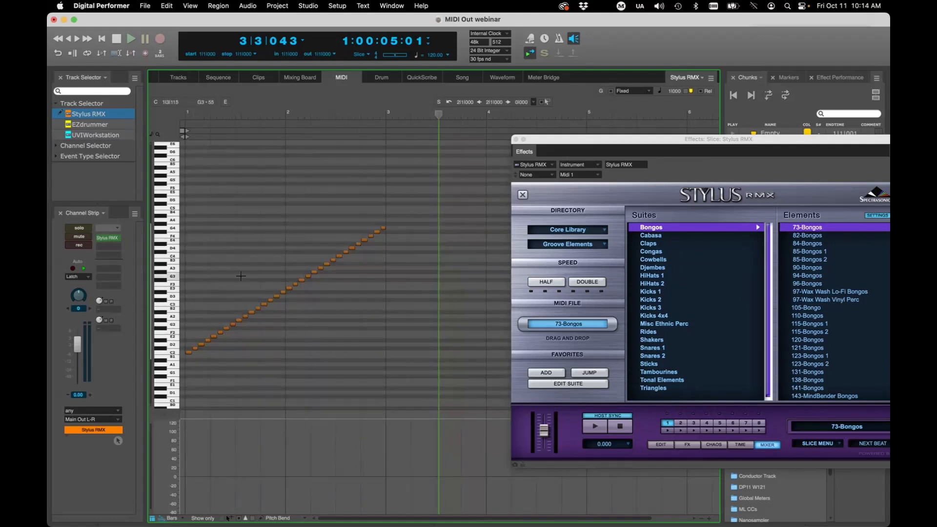
- Play the stepped bongo slice notes from the start of the sequence
key("super+Right")
key("KP_1")
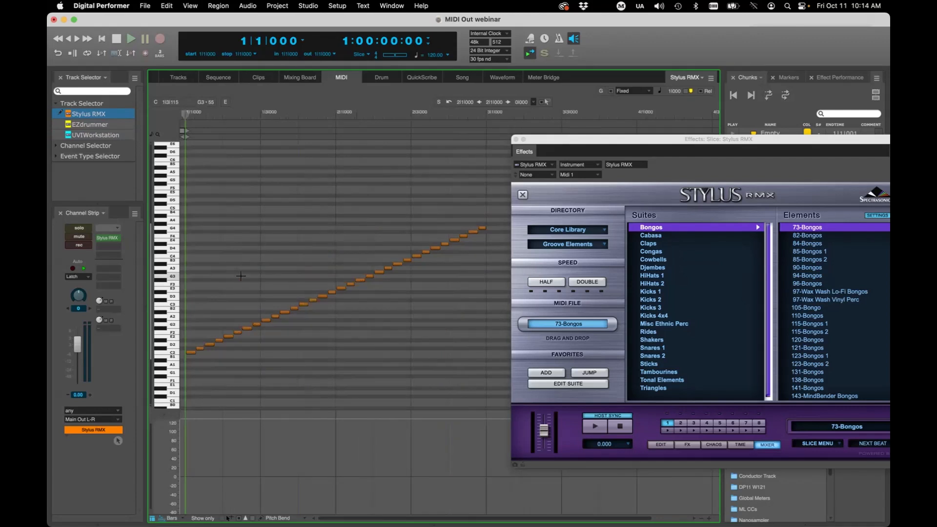
key("space")
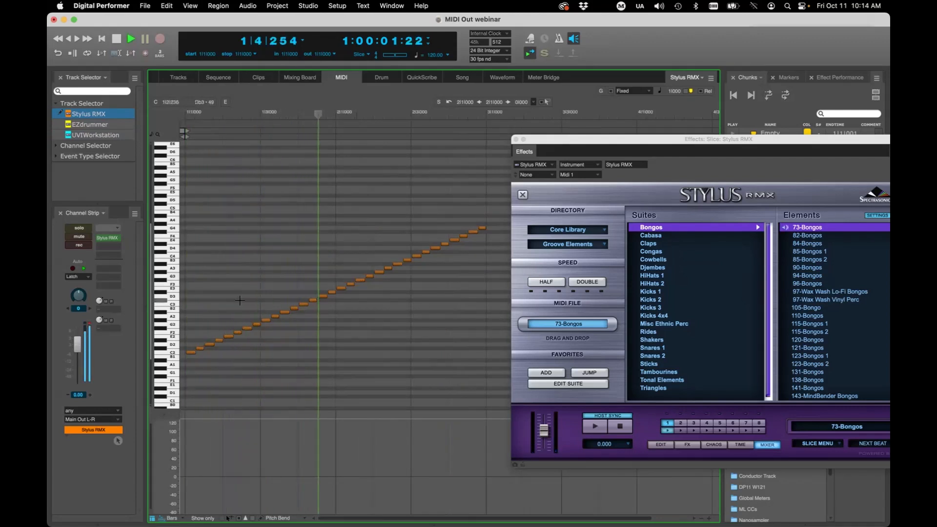
- Move the E2 slice note up to D3 at the same time position and play the phrase from the start
left_click(228, 336)
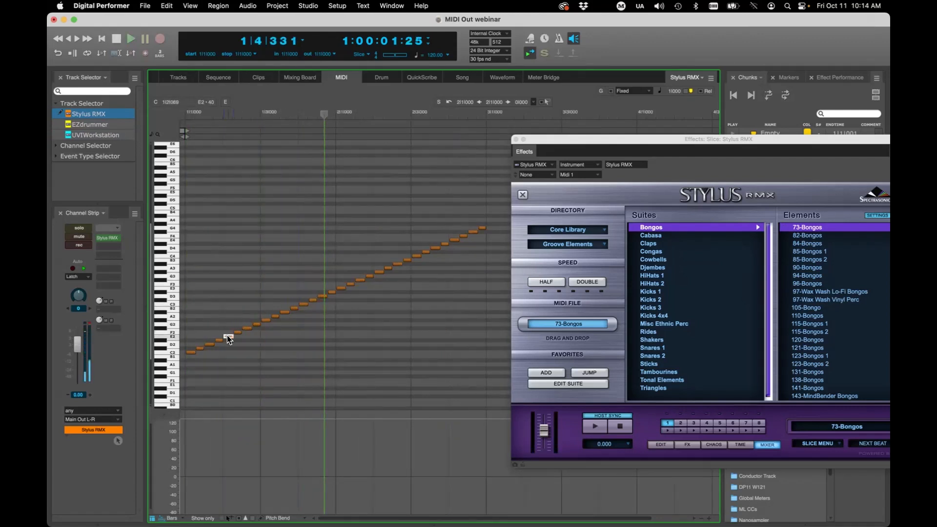
left_click_drag(227, 337, 227, 297)
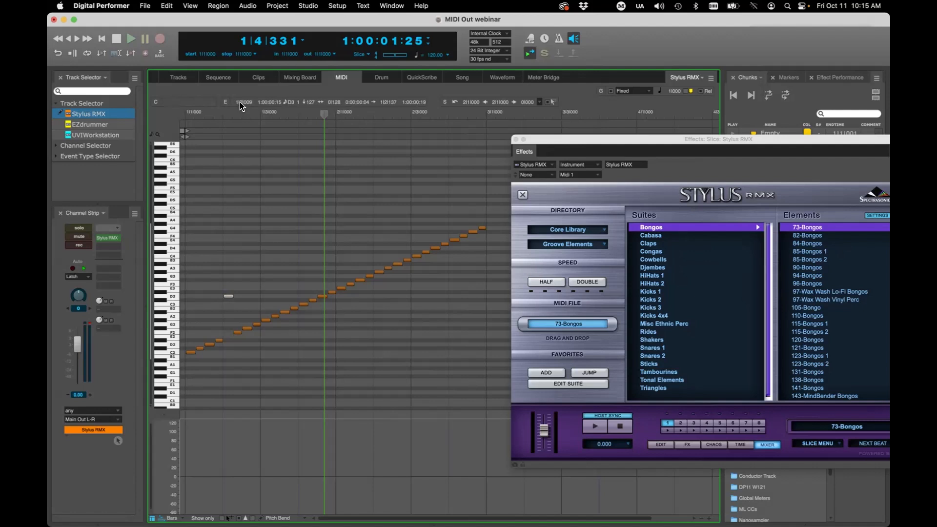
key("1")
key("space")
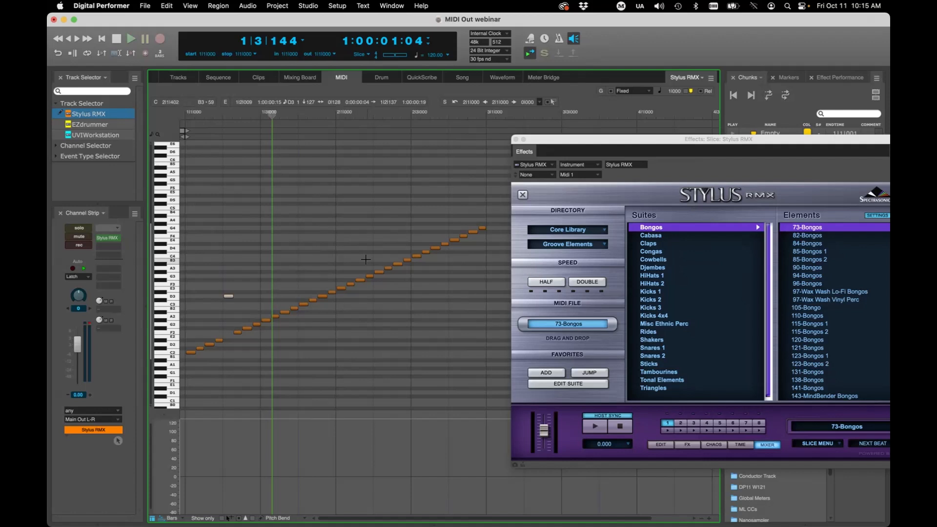
left_click(334, 266)
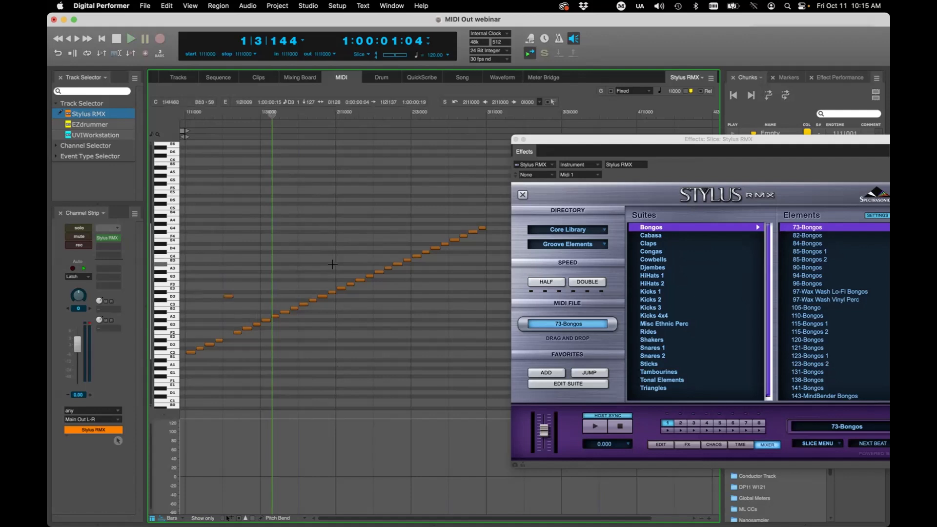
left_click(341, 288)
left_click_drag(485, 192, 178, 370)
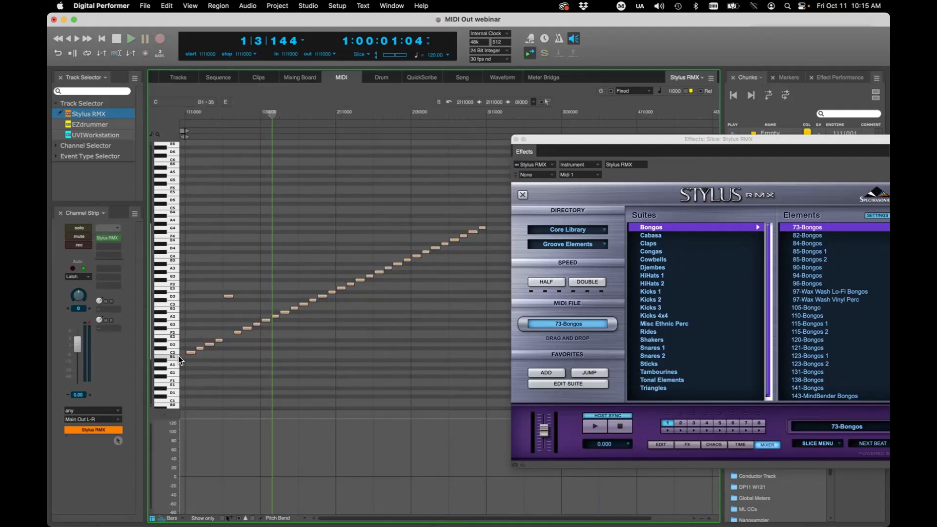
left_click(302, 254)
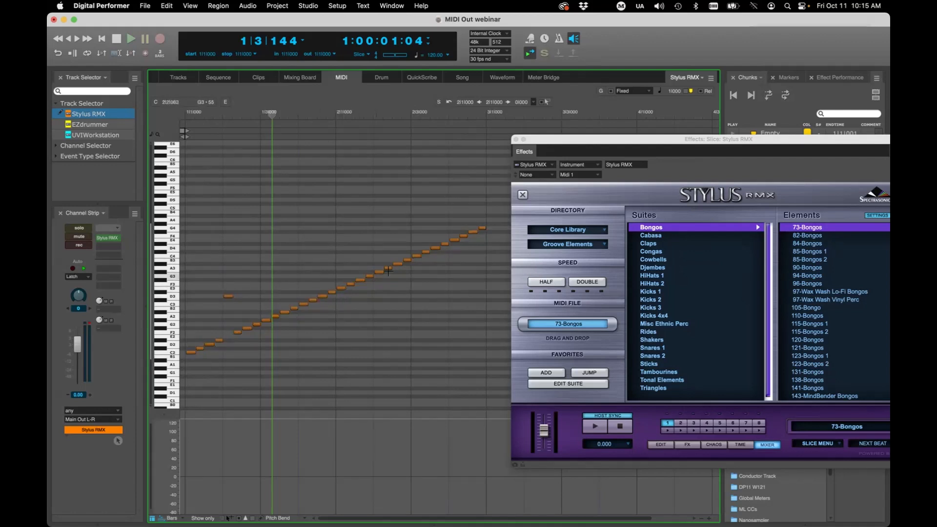
left_click_drag(485, 205, 166, 373)
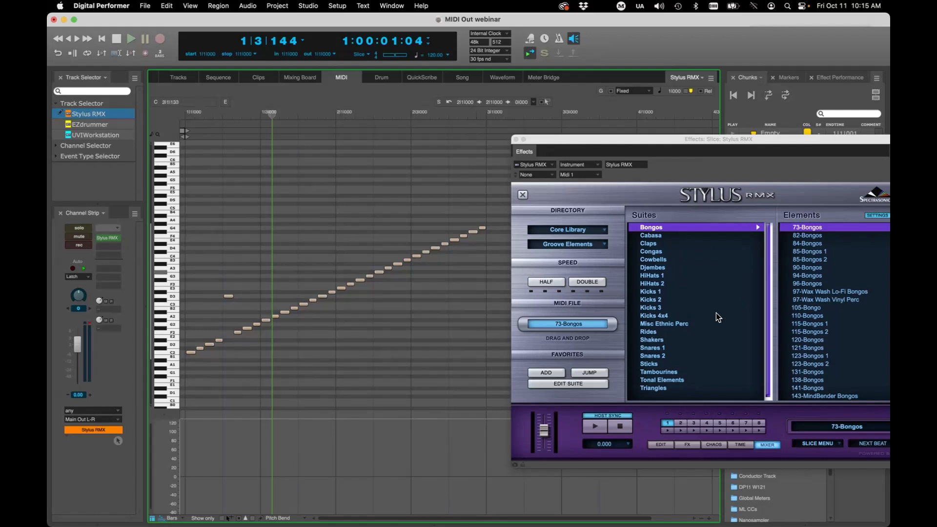
left_click(317, 268)
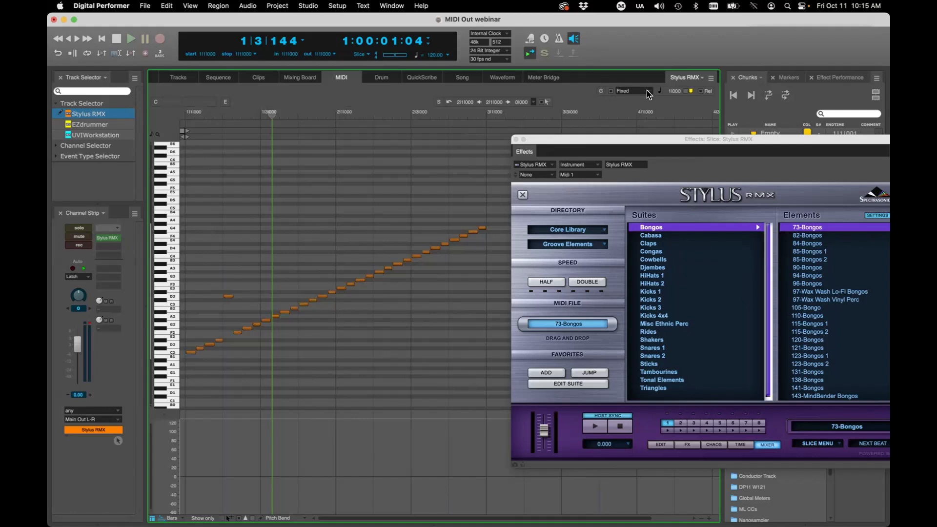
- Split the slice note just before beat 3 of measure 1 using a 0|060 edit grid, and play the phrase from the start
left_click(660, 91)
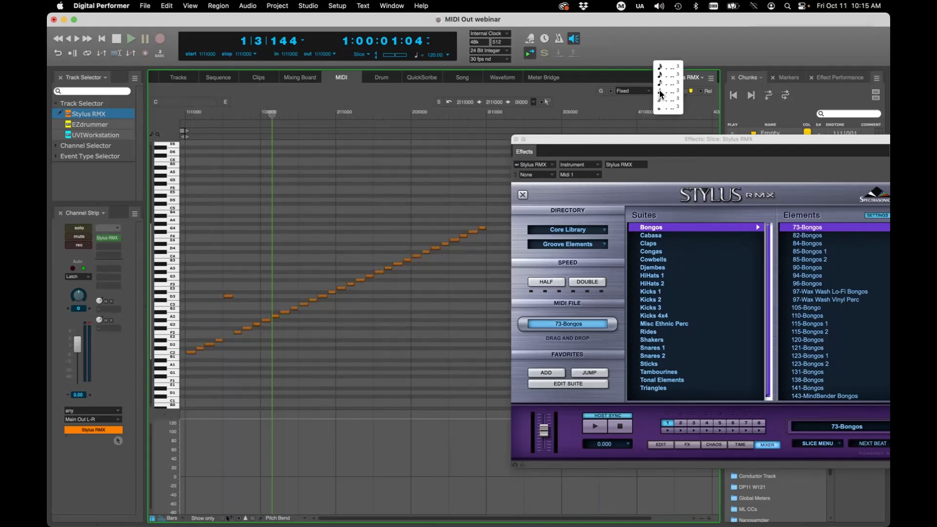
left_click(660, 65)
left_click_drag(271, 111, 268, 137)
key("c")
left_click(262, 320)
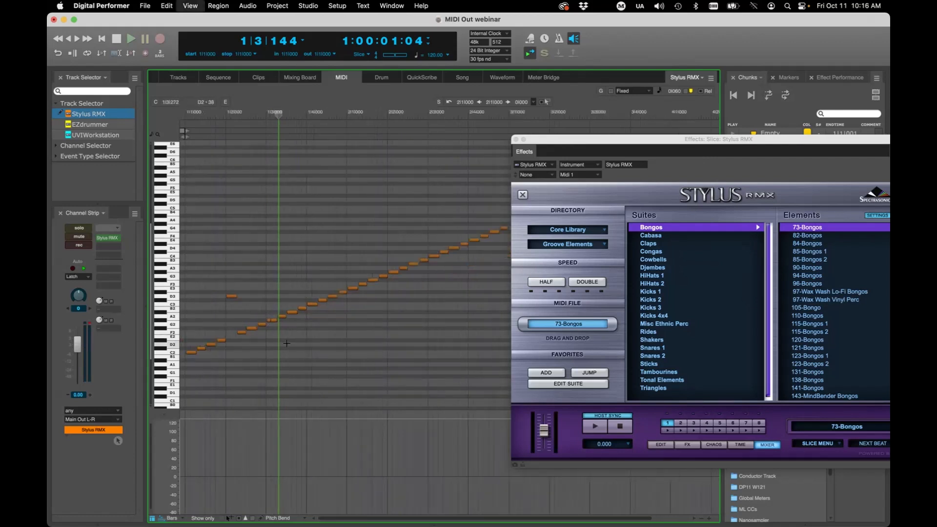
key("Return")
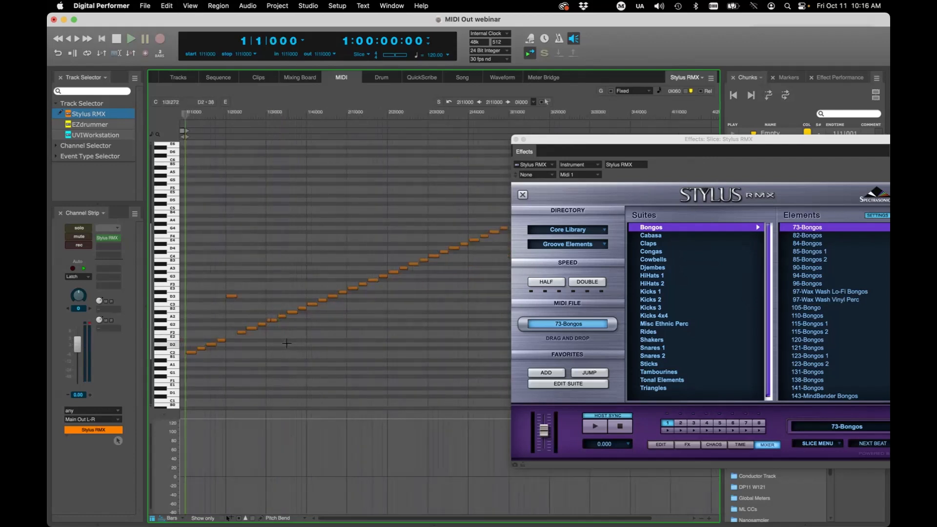
key("space")
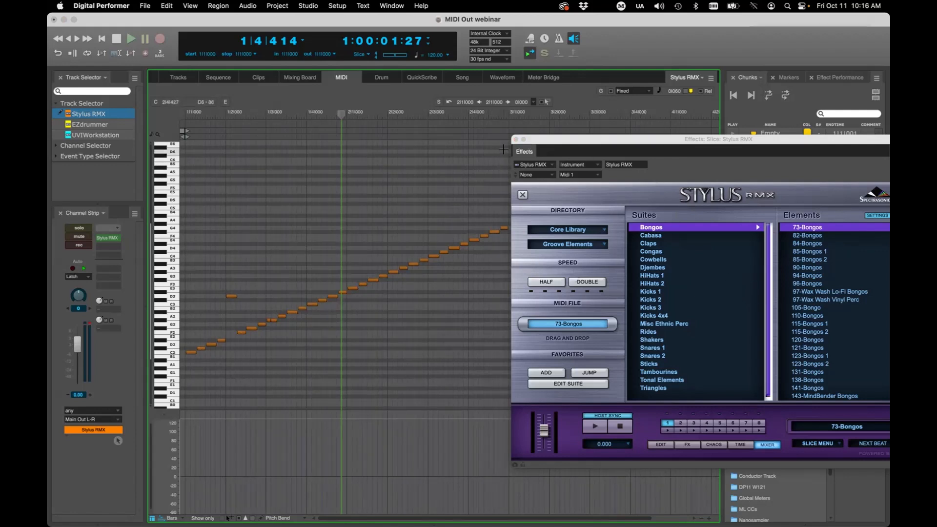
- Close the Stylus RMX window and convert the bongo phrase in the tracks overview into a MIDI clip
left_click(516, 140)
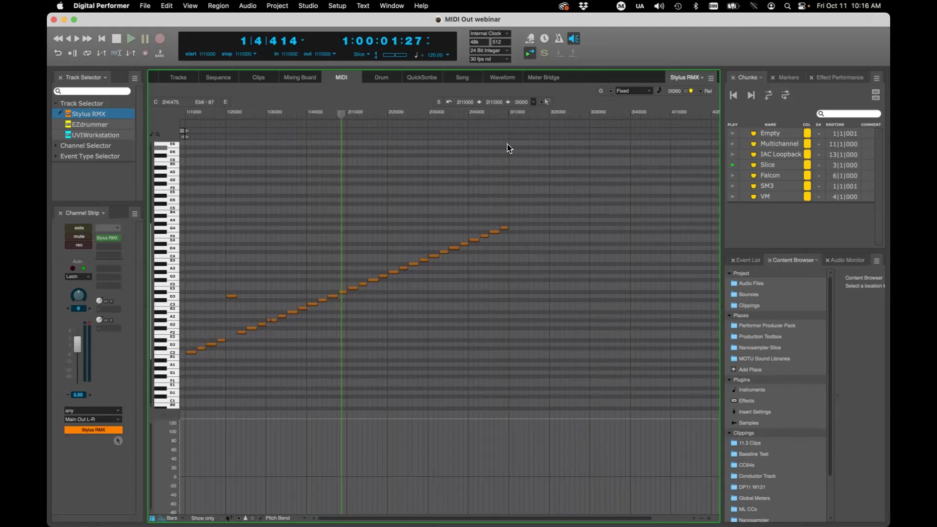
left_click(180, 76)
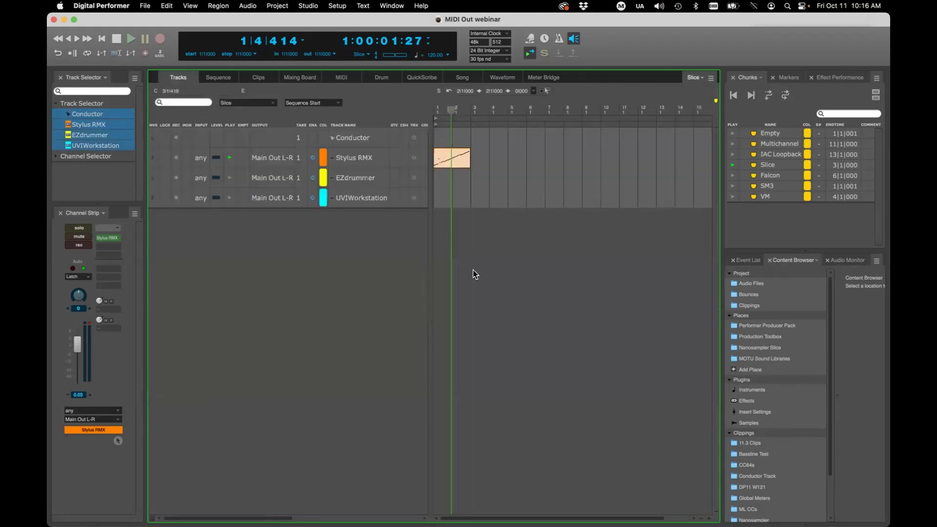
left_click(452, 158)
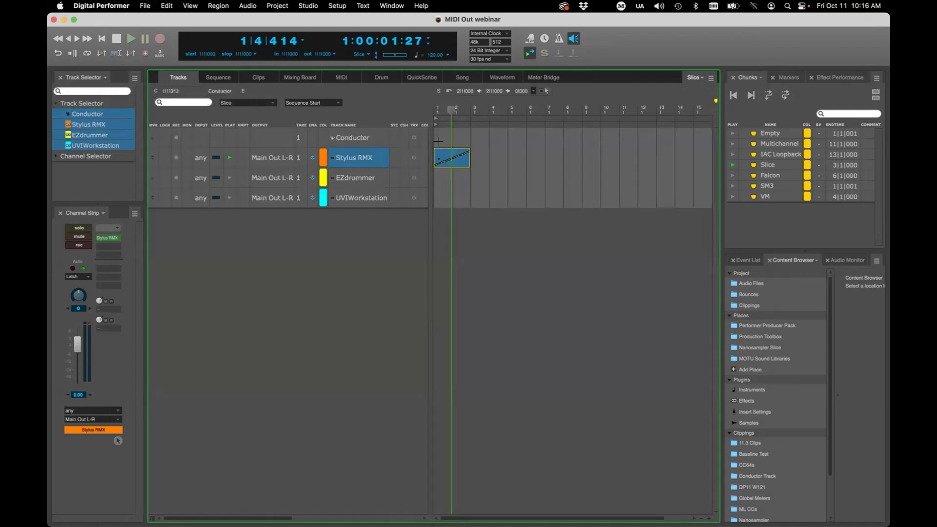
left_click(219, 6)
left_click(239, 298)
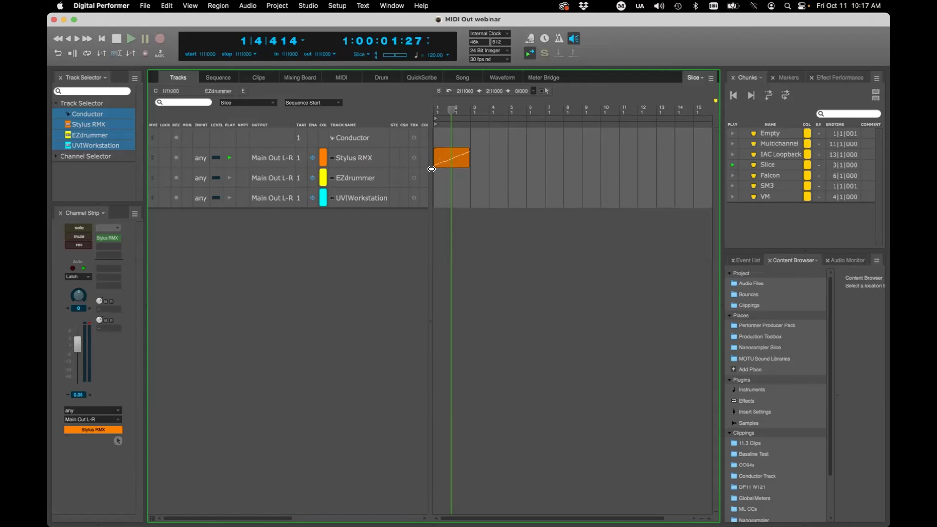
- Open the Stylus RMX clip in the clip editor to examine its notes, and close the editor
left_click_drag(430, 174, 425, 179)
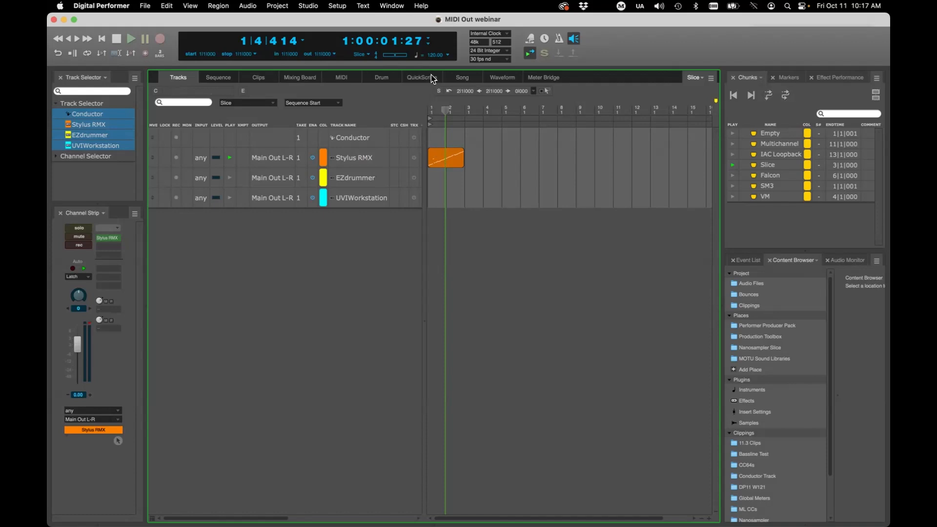
double_click(444, 157)
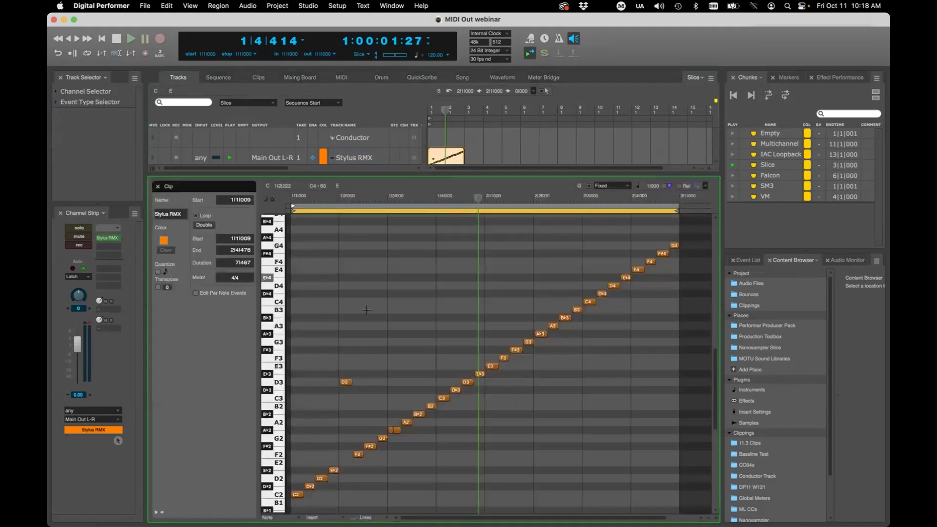
left_click(157, 185)
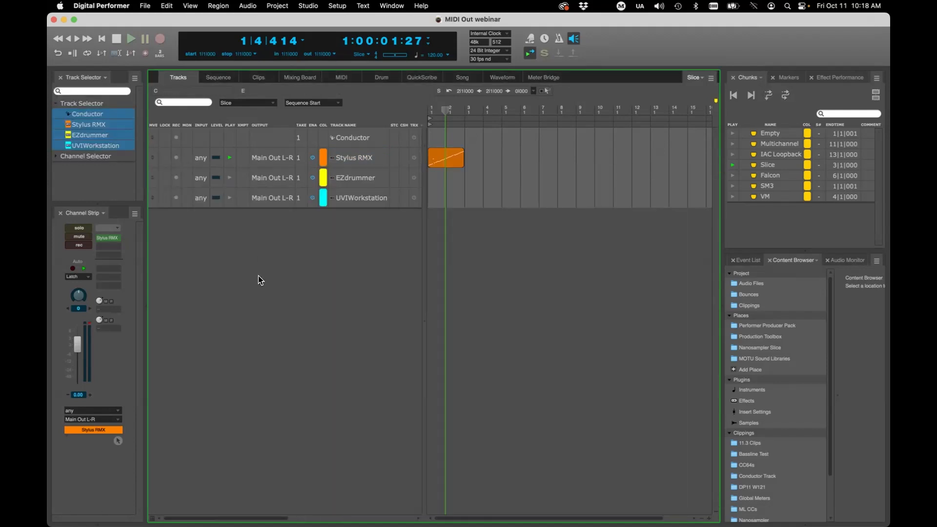
- Play-enable the EZdrummer and UVIWorkstation tracks and open the EZdrummer instrument window
left_click(230, 177)
left_click(350, 239)
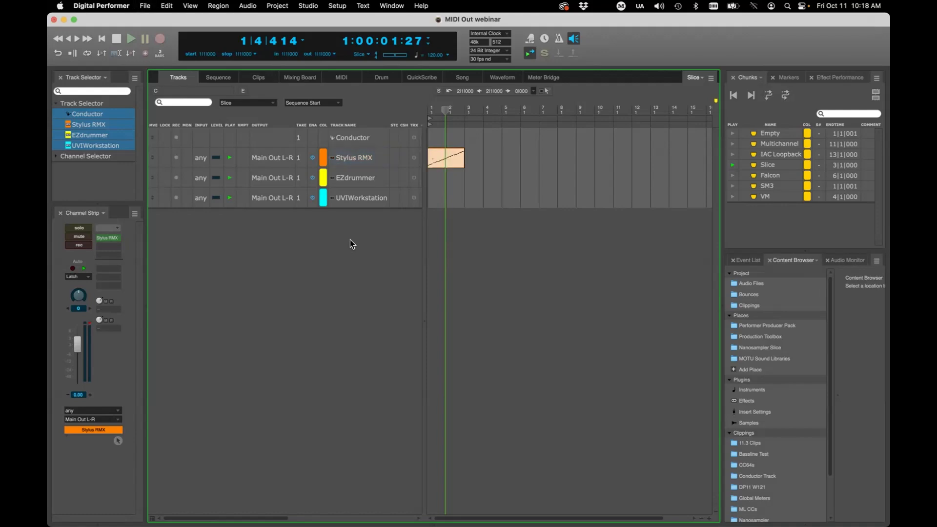
left_click(356, 179)
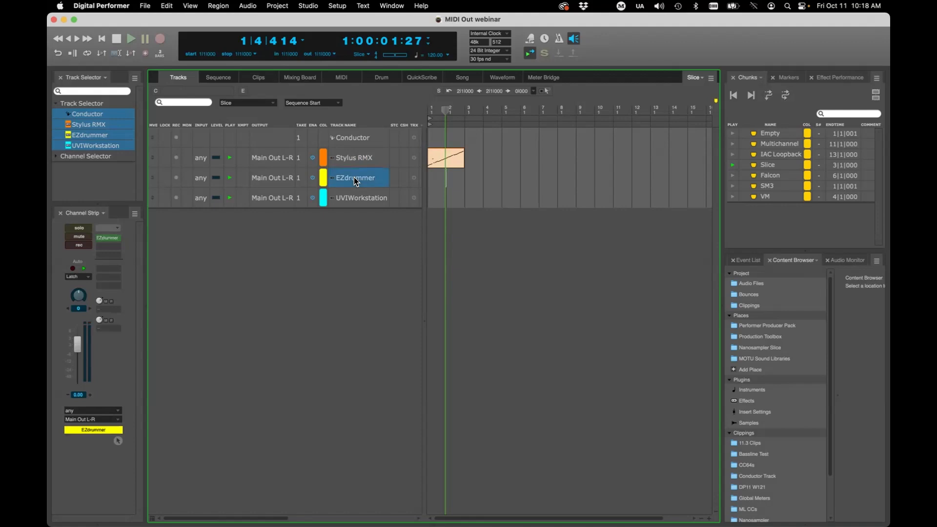
key("v")
left_click_drag(511, 127, 491, 85)
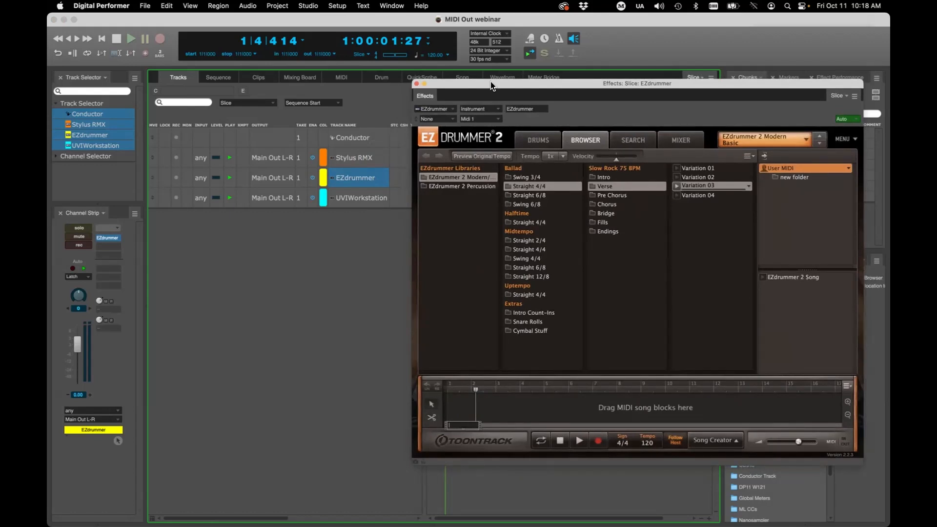
- Show EZdrummer's drum kit and audition the snare and the toms
left_click(539, 140)
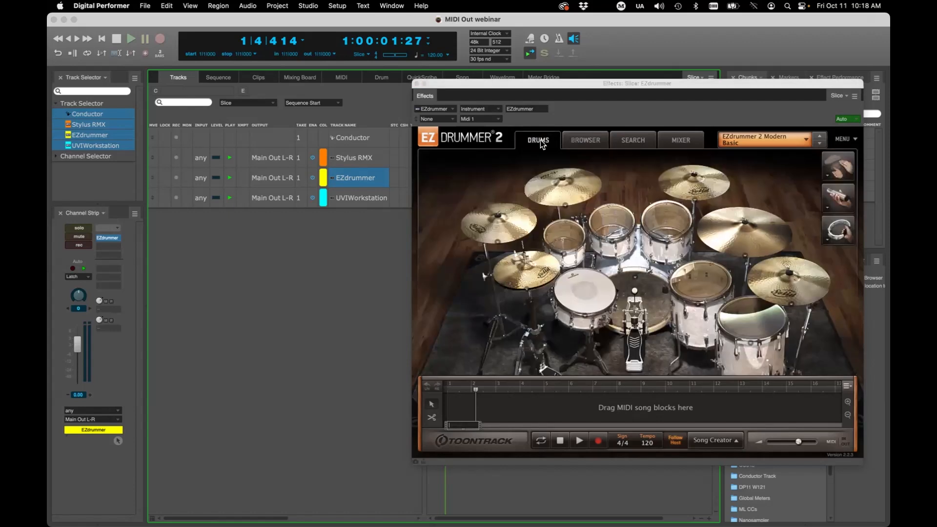
left_click(590, 289)
left_click(564, 235)
left_click(607, 224)
left_click(622, 224)
left_click(666, 224)
- Place the Slow Rock 75 BPM verse groove Variation 03 on the EZdrummer track at measure 2, and close the instrument window
left_click(593, 141)
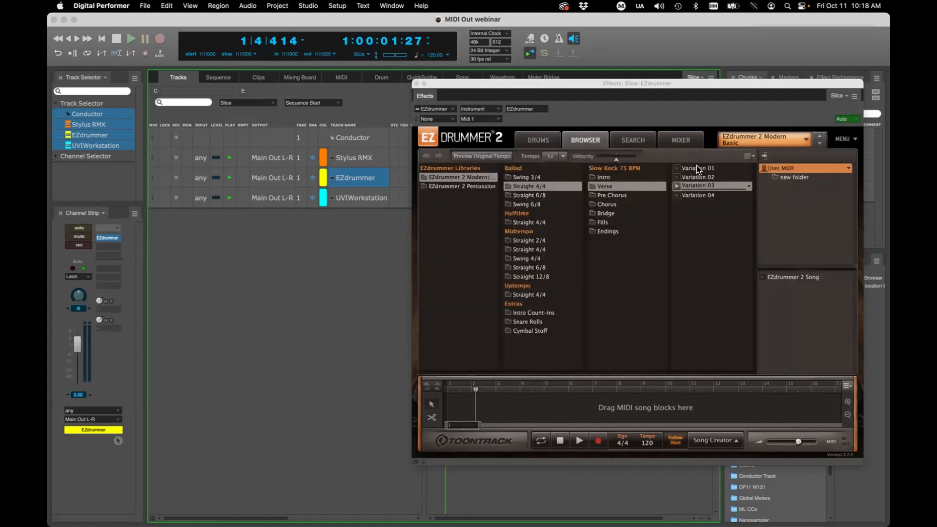
left_click_drag(672, 81, 763, 82)
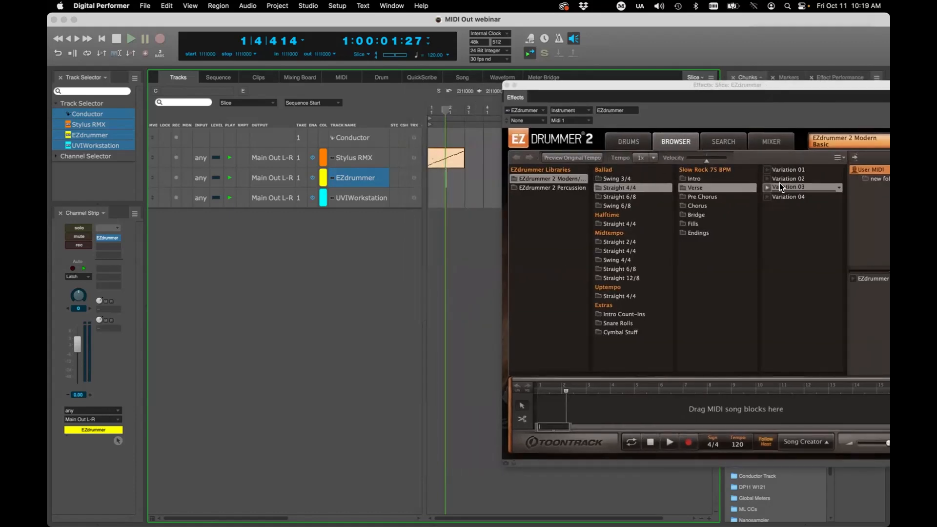
left_click(766, 188)
left_click_drag(789, 184, 457, 179)
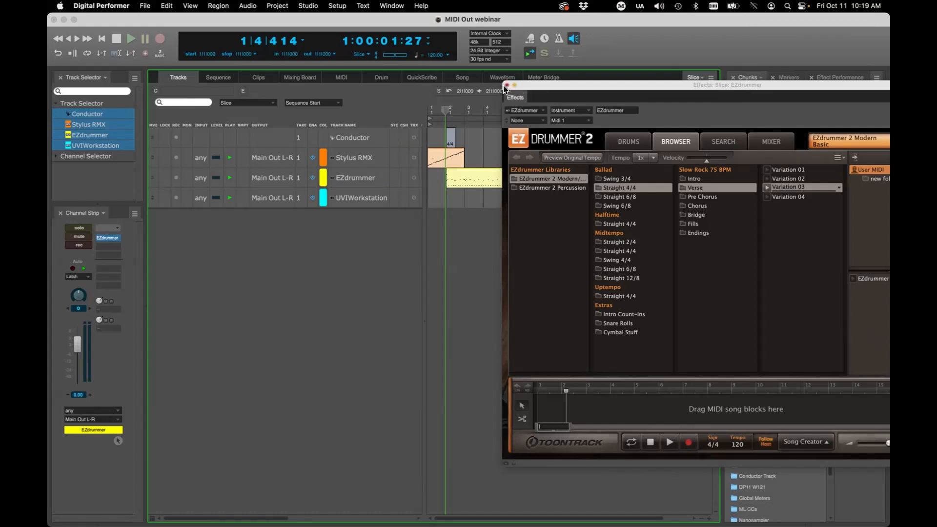
left_click(505, 86)
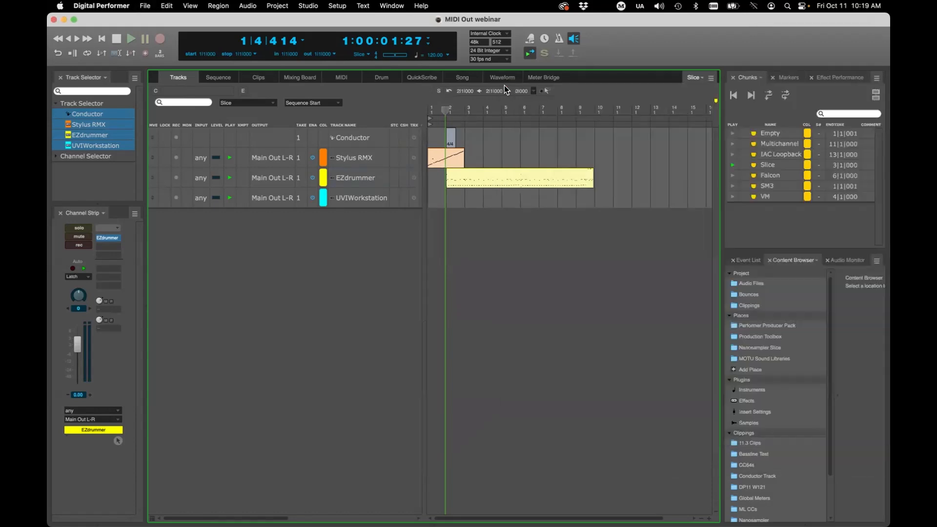
- Open the EZdrummer groove in the MIDI editor with enlarged note rows to examine its lower drum notes
left_click(505, 177)
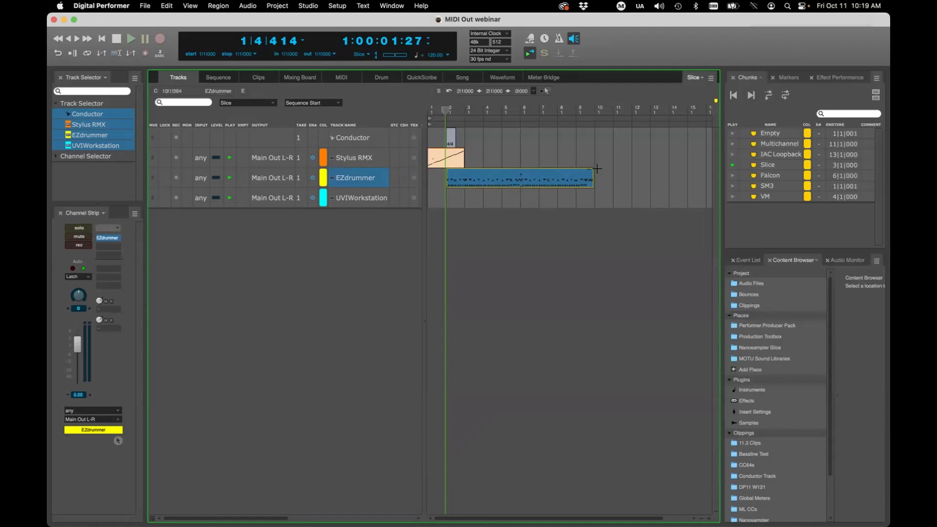
double_click(538, 180)
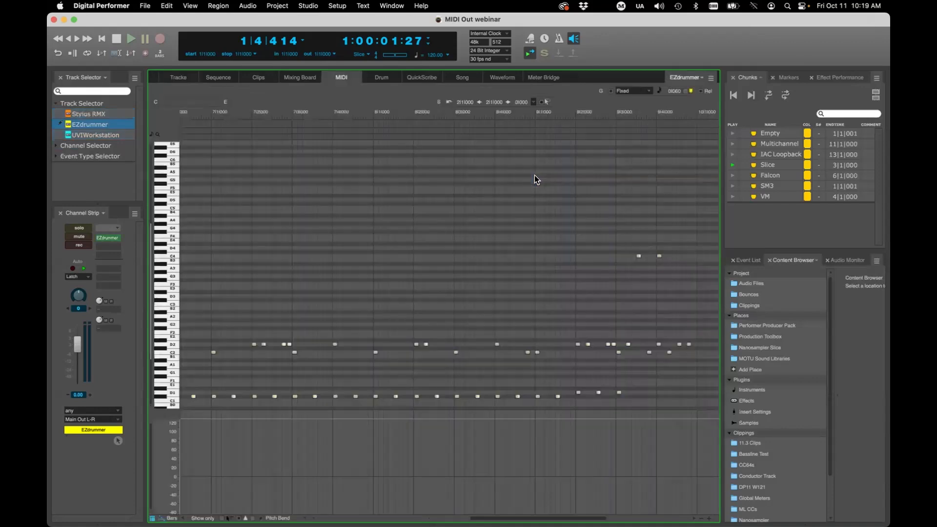
scroll(455, 253, "down", 2)
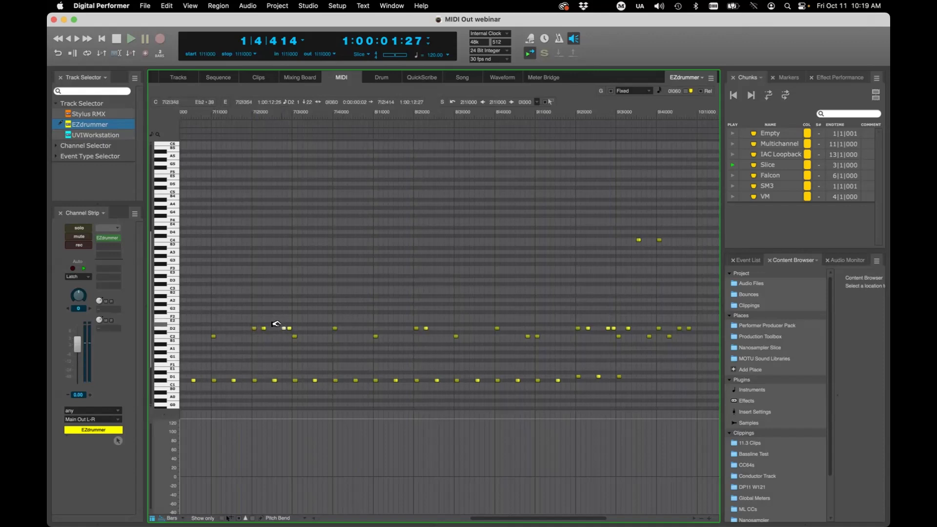
key("super+Up")
key("super+Up")
key("super+Up")
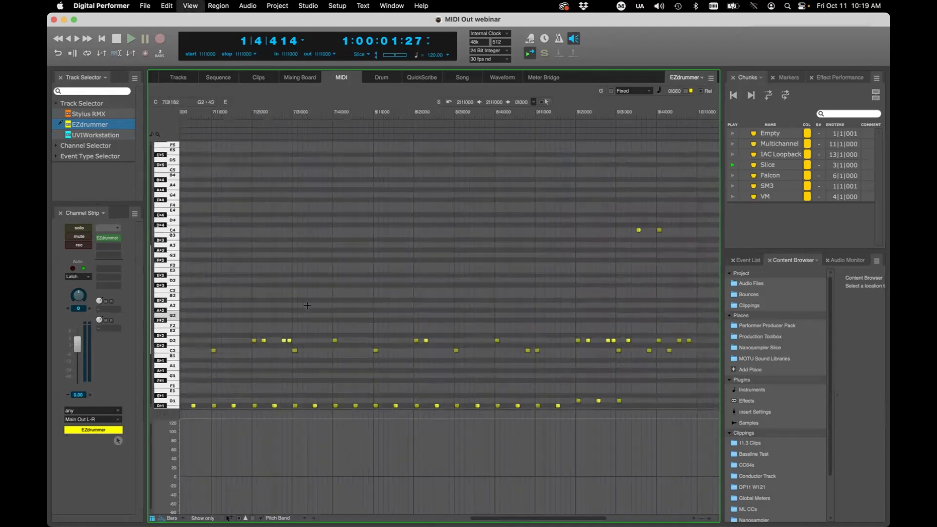
scroll(313, 304, "down", 5)
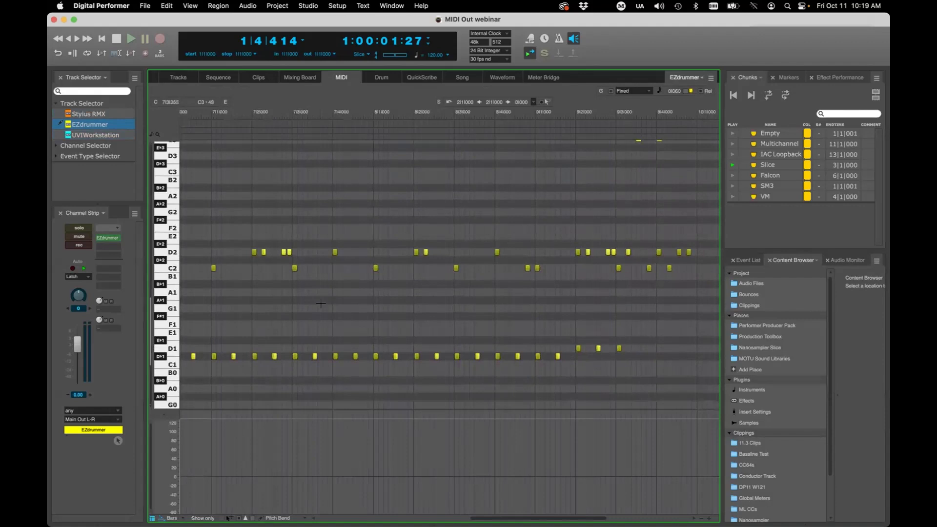
- Zoom in around measure 7 and audition the individual D2 drum notes, ending on the one just before 6|4|000
left_click(289, 253)
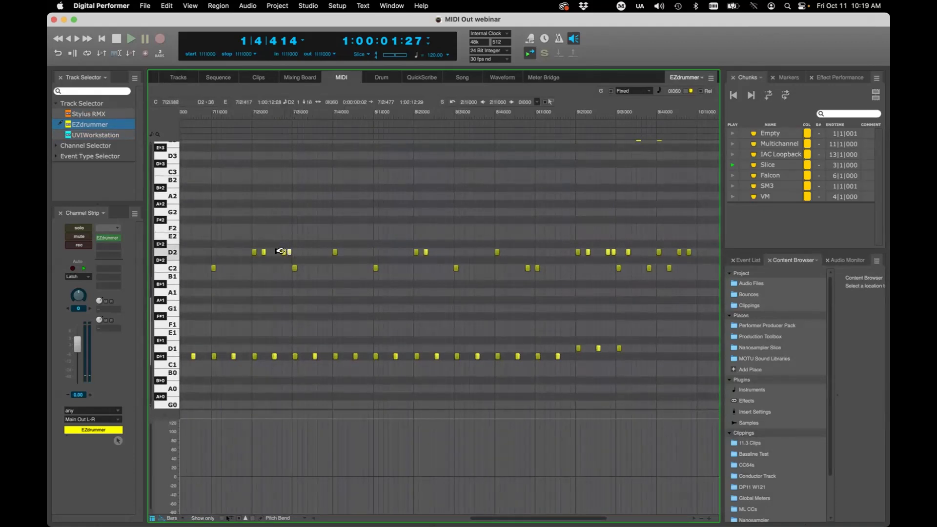
key("super+bracketright")
left_click(397, 253)
left_click(445, 252)
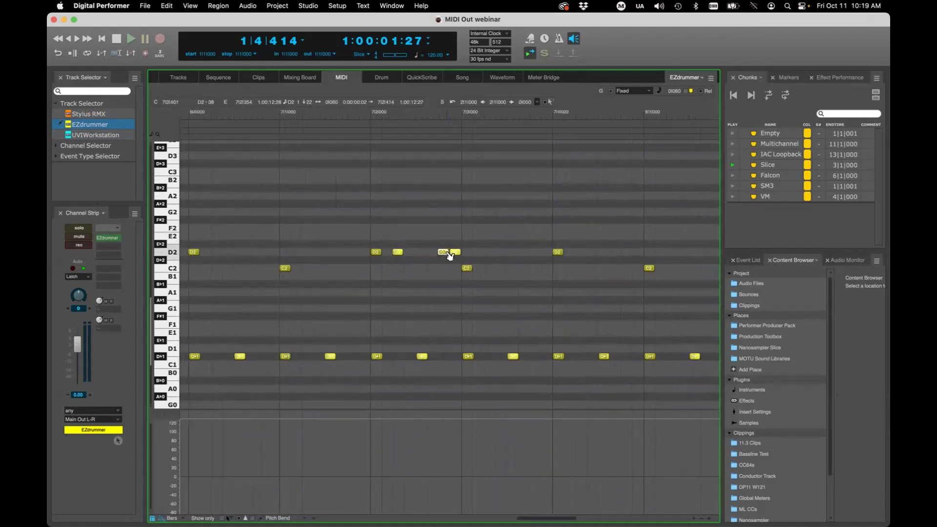
left_click(558, 253)
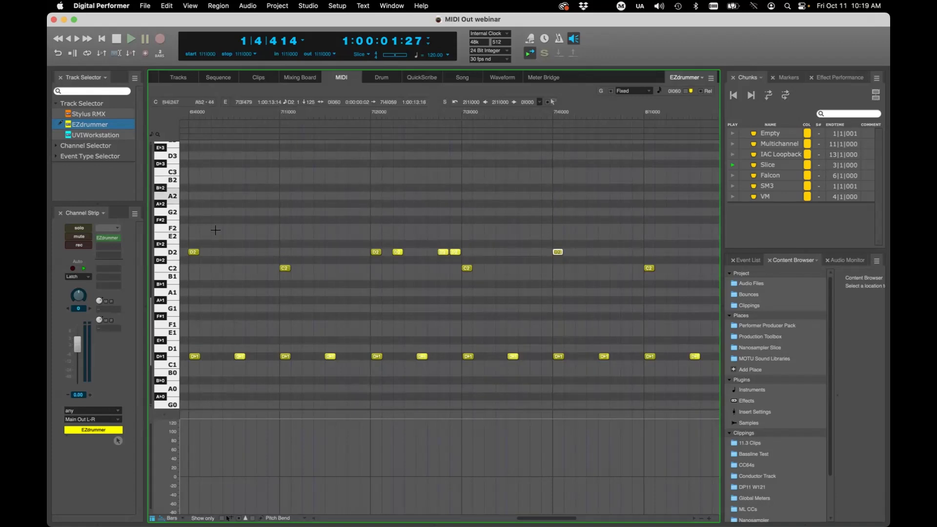
left_click(197, 252)
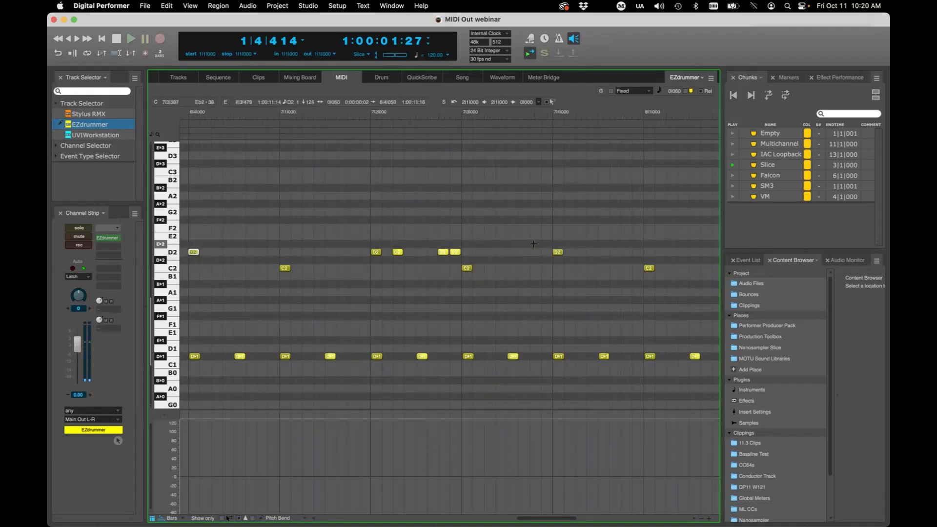
- Apply the Change Velocity command with the Set option to the selected D2 note just before 6|4|000
key("alt+7")
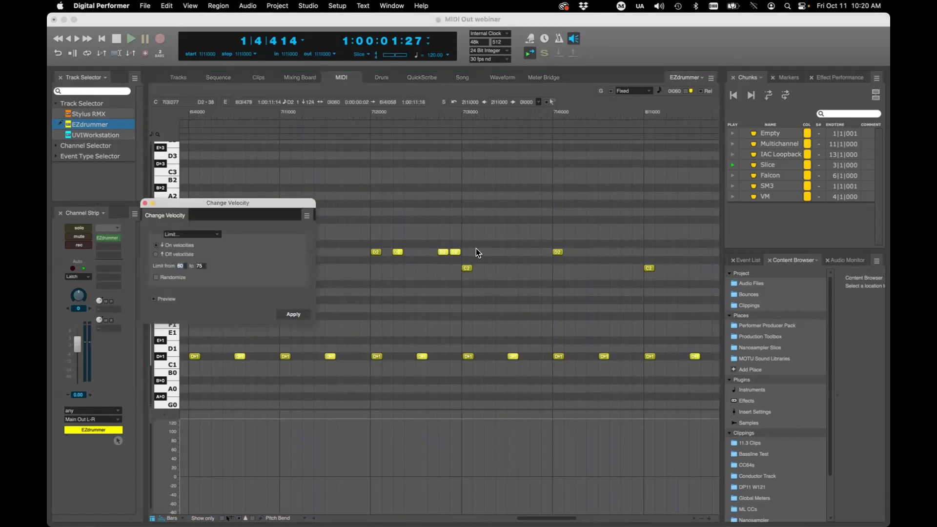
left_click_drag(262, 209, 405, 171)
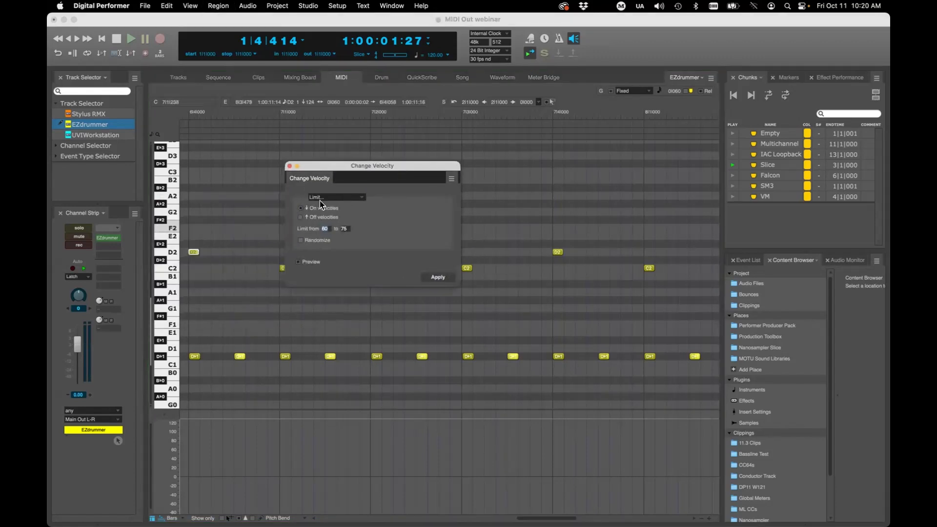
left_click(320, 198)
left_click(338, 171)
key("Return")
- Select all D♭1 notes and choose the Scale option in the Change Velocity command, leaving it unapplied
left_click(174, 252)
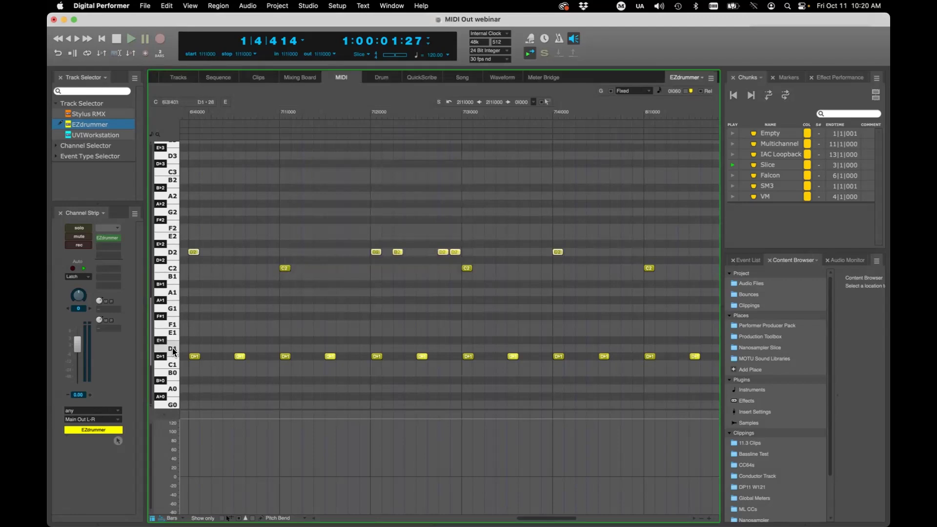
left_click(159, 355)
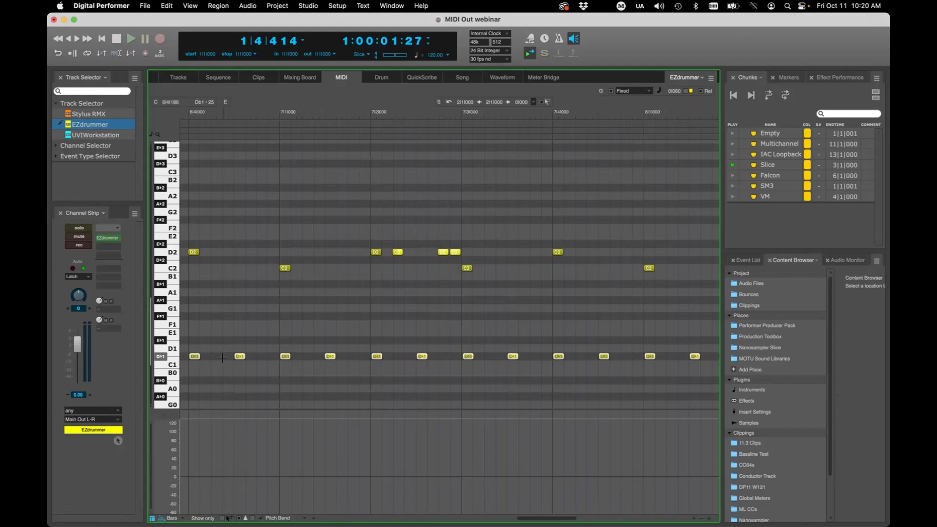
key("shift+v")
left_click(335, 200)
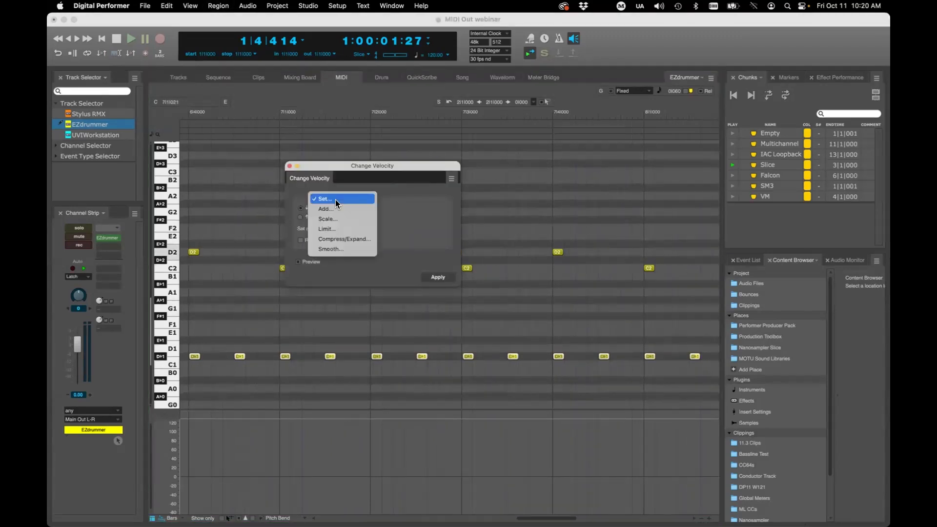
left_click(340, 217)
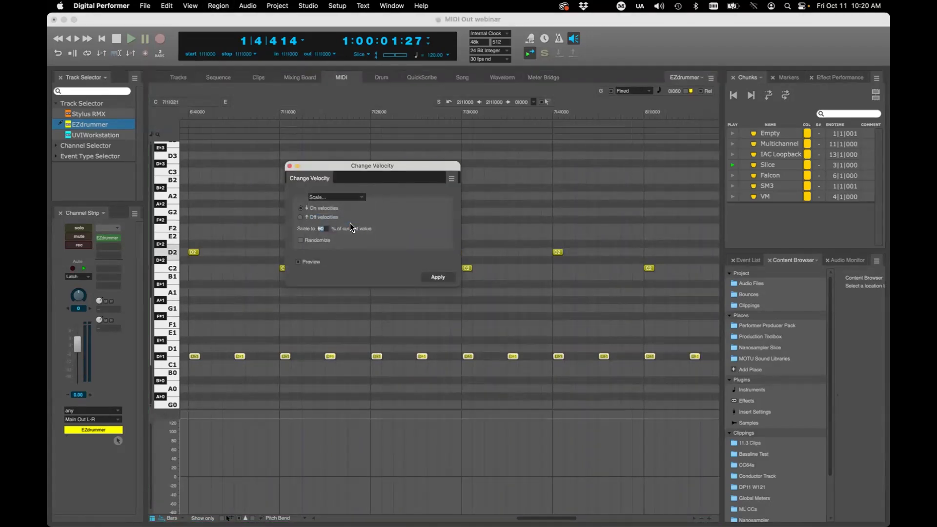
left_click(289, 166)
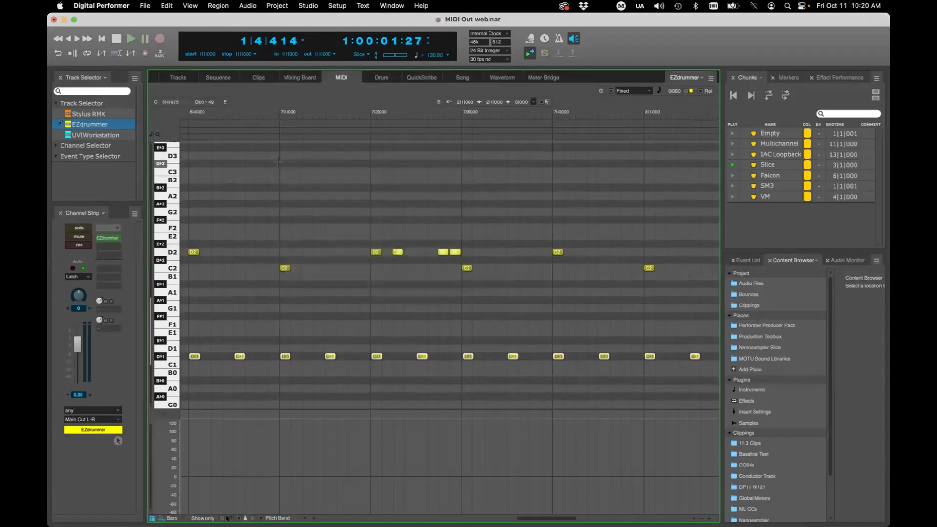
- Return to the tracks overview and view the EZdrummer browser window beside the imported phrase, closing it again
left_click(184, 81)
left_click(356, 182)
double_click(353, 178)
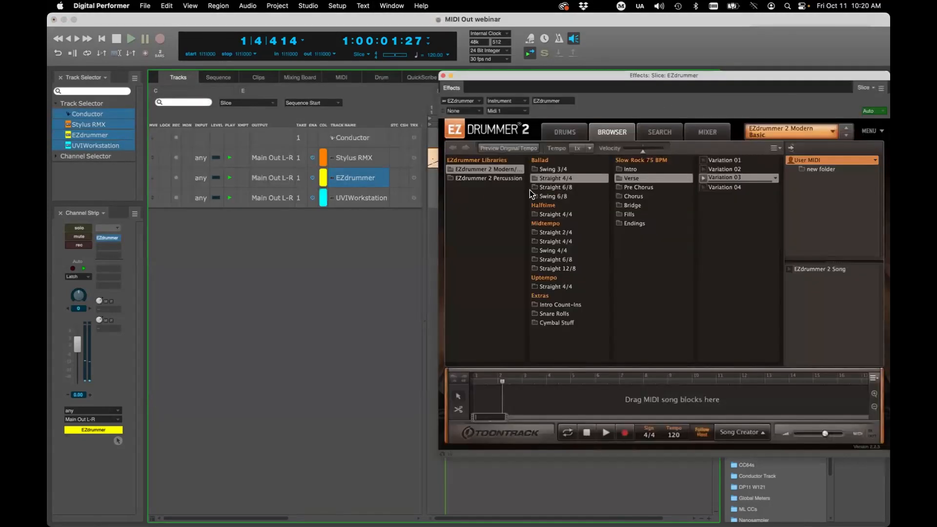
key("super+w")
left_click_drag(516, 77, 600, 96)
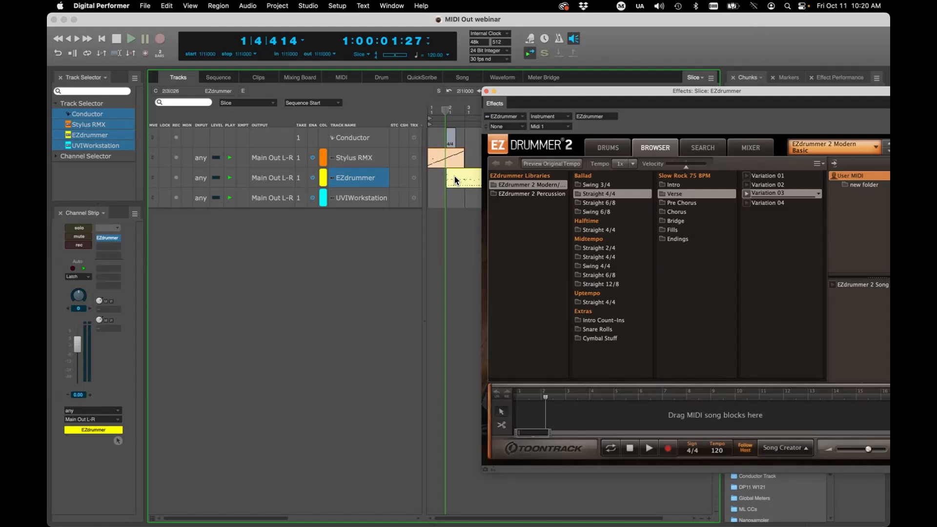
left_click(486, 92)
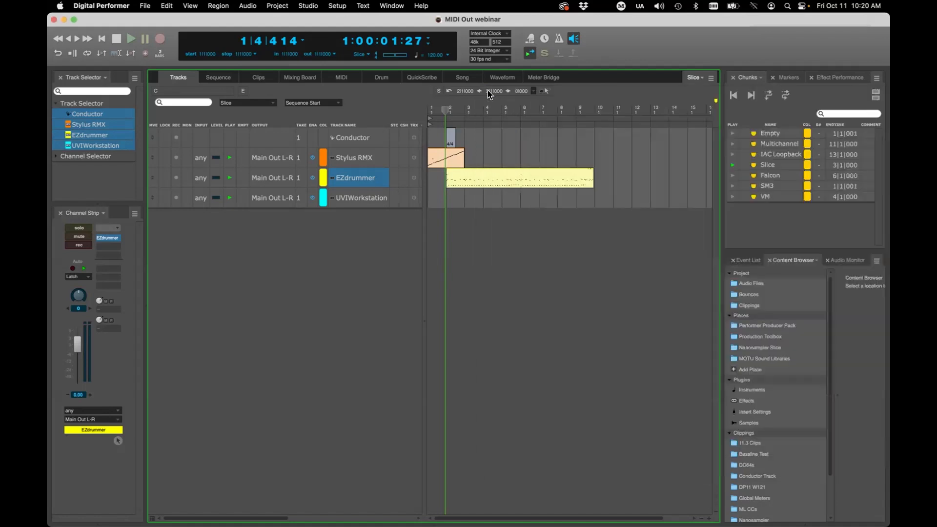
- Open the UVIWorkstation track's instrument window and position it over the tracks overview
left_click(373, 193)
left_click(415, 195)
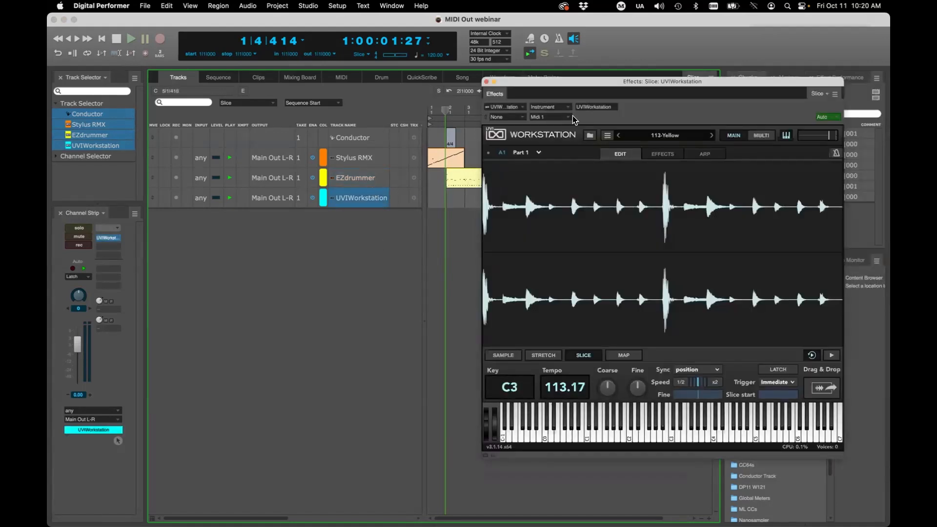
left_click_drag(606, 81, 512, 87)
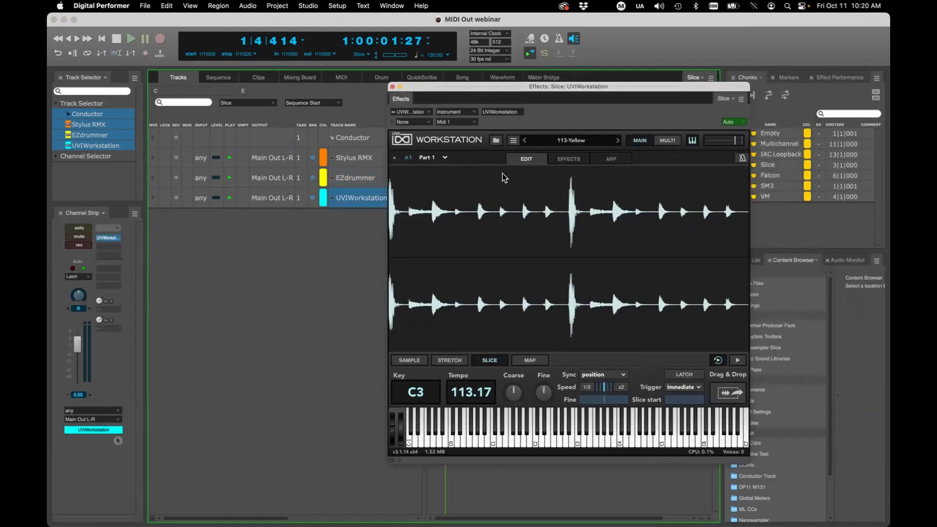
- Examine the multi mixer and the Loops > Disco presets available for part A1, then return to the 113-Yellow slice editor
left_click(667, 141)
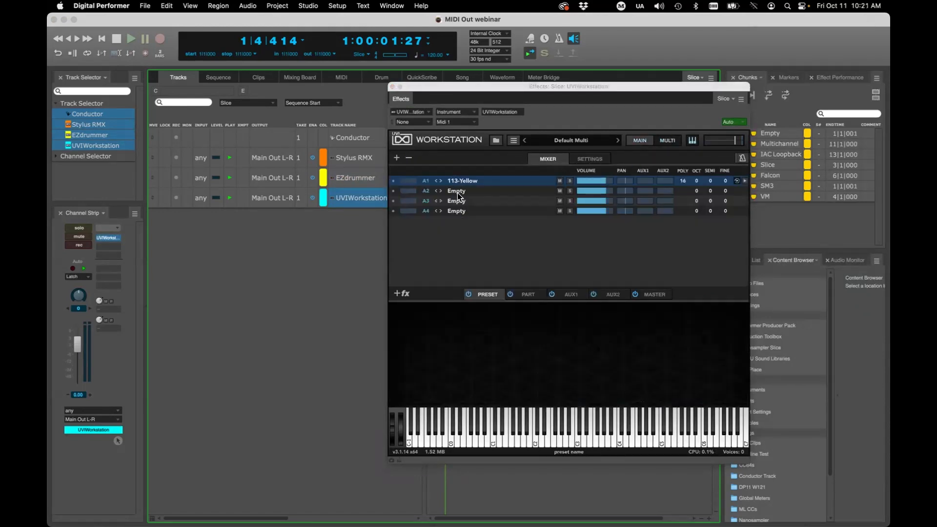
left_click(467, 180)
scroll(450, 349, "down", 5)
scroll(449, 350, "down", 1)
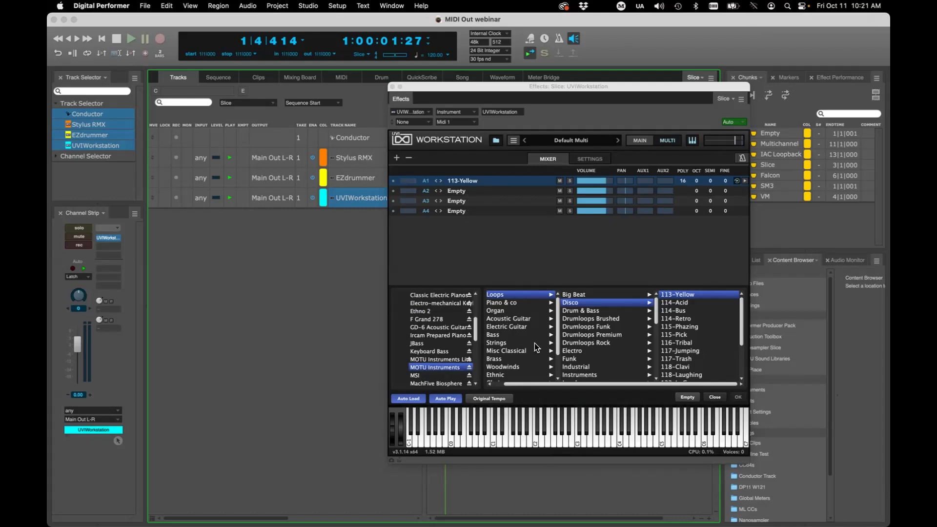
scroll(535, 343, "down", 1)
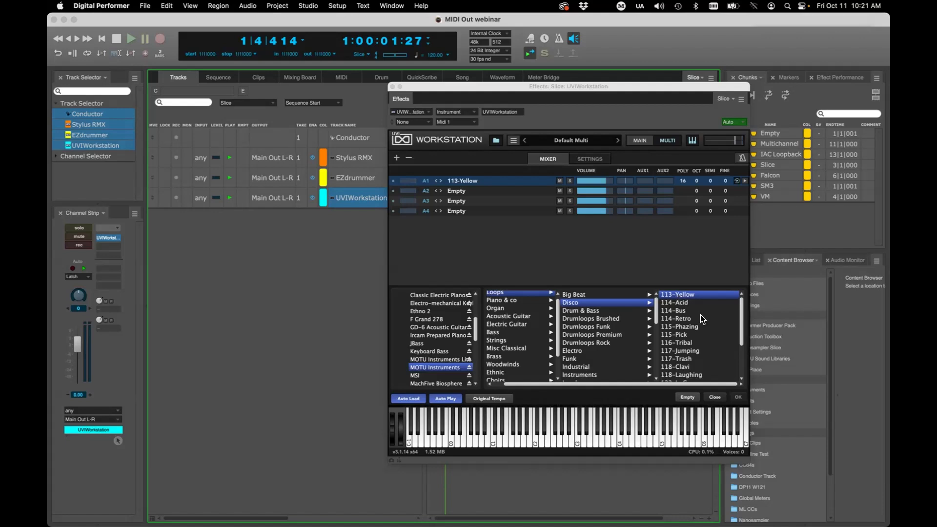
left_click(715, 397)
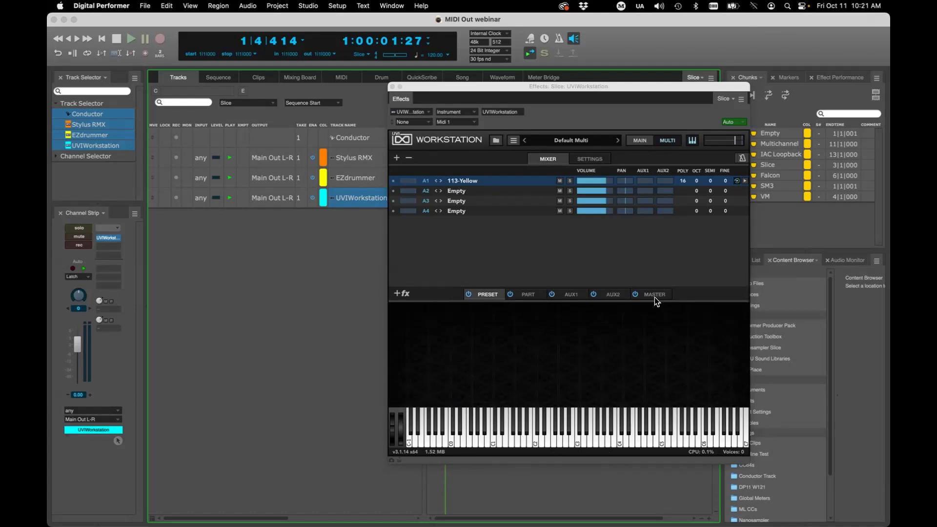
left_click(639, 140)
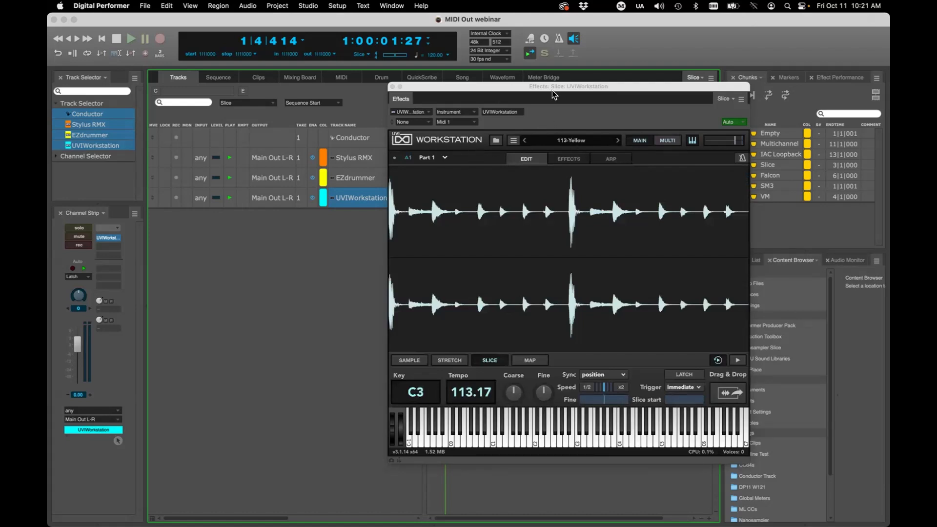
- Drop the 113-Yellow loop back onto UVI Workstation as a WAV and map its slices across the keyboard
left_click_drag(556, 94, 546, 65)
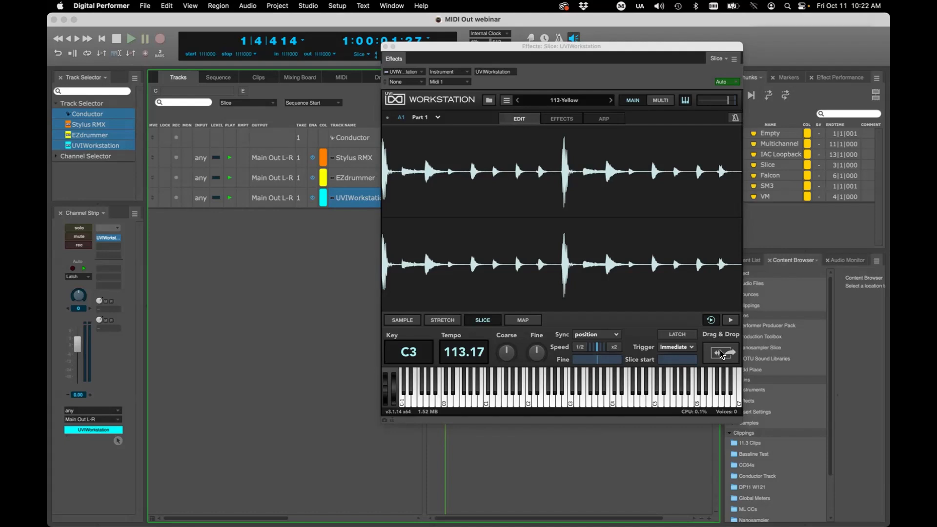
left_click_drag(721, 354, 693, 371)
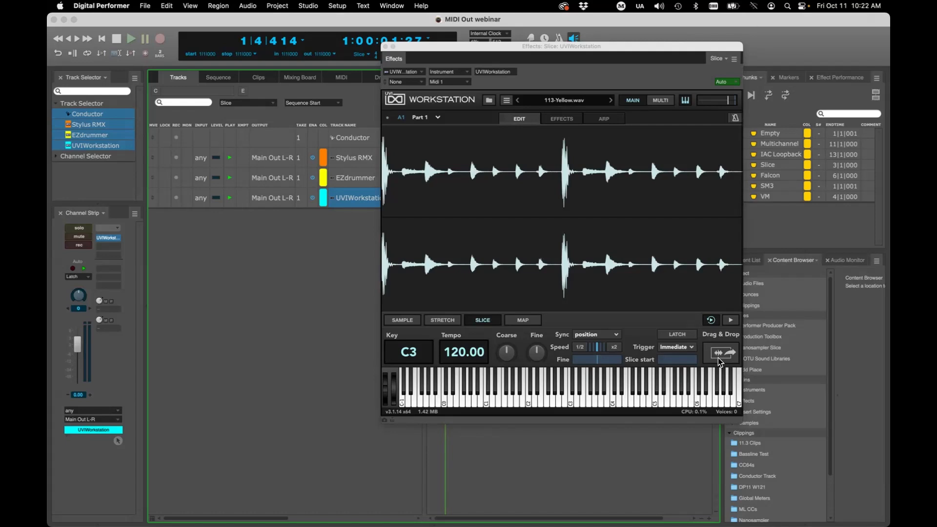
left_click(528, 320)
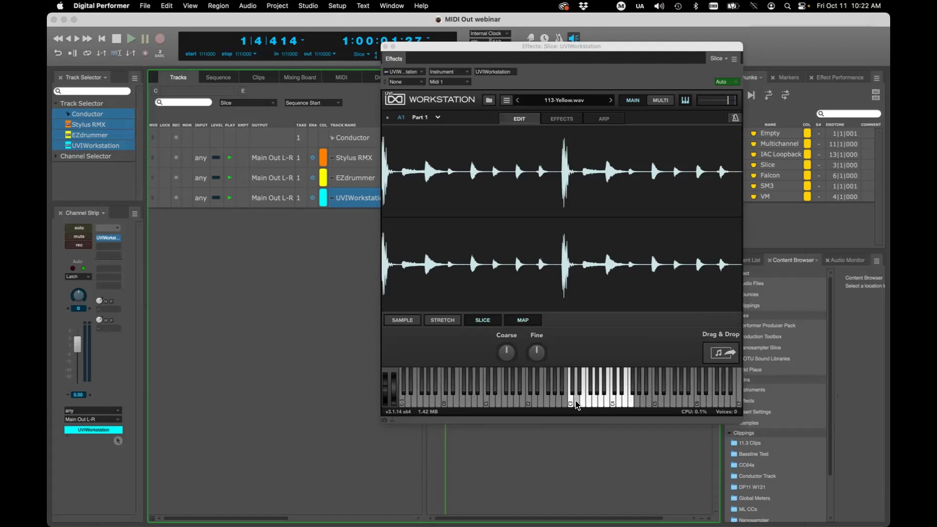
- Place the mapped slices' MIDI phrase on the UVIWorkstation track at measure 6, saving the project and closing the instrument window
left_click_drag(518, 59, 160, 76)
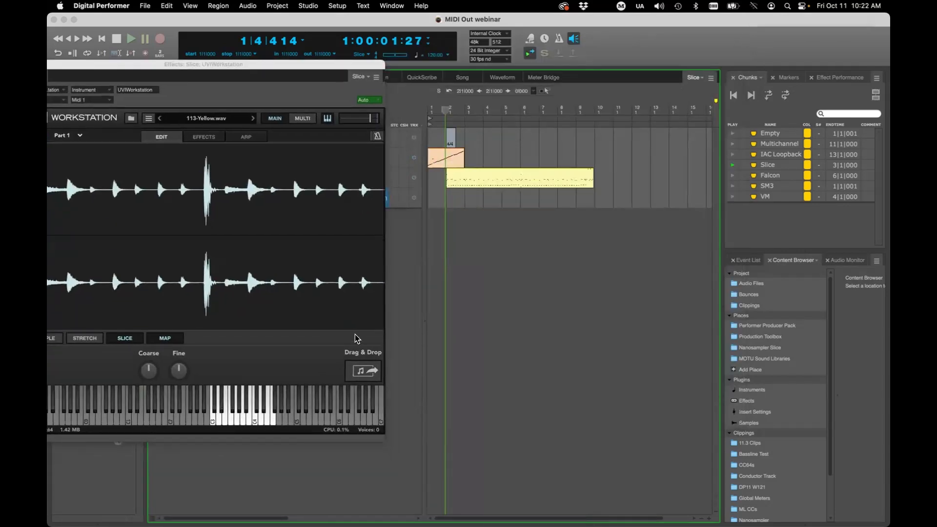
left_click_drag(361, 373, 532, 198)
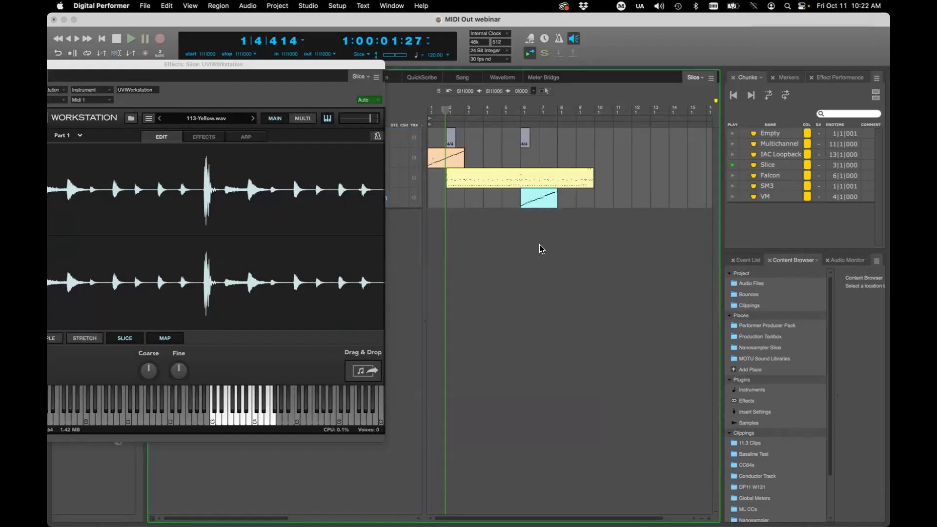
key("super+s")
left_click_drag(124, 66, 722, 86)
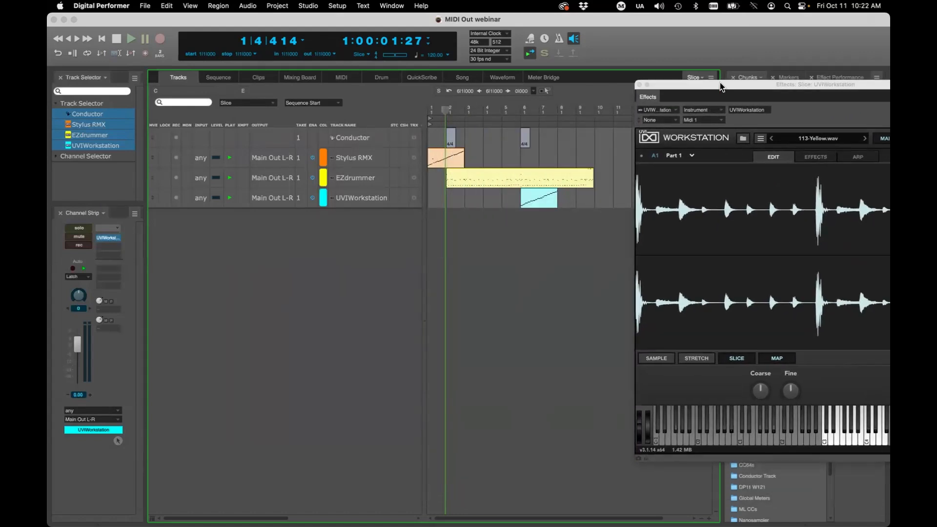
left_click(638, 85)
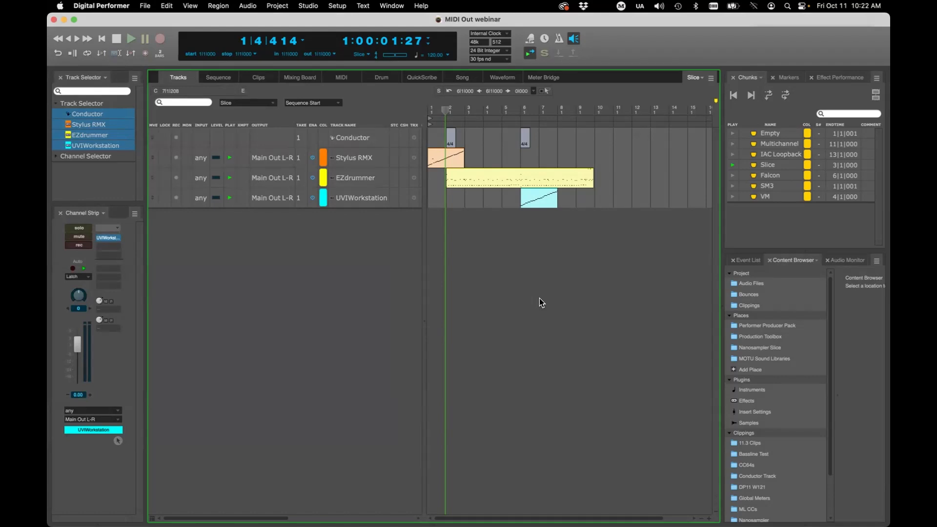
- Clear the 4/4 meter events from the Conductor track and move the EZdrummer and UVIWorkstation phrases to start at measure 1
left_click_drag(541, 136, 441, 135)
left_click(443, 136)
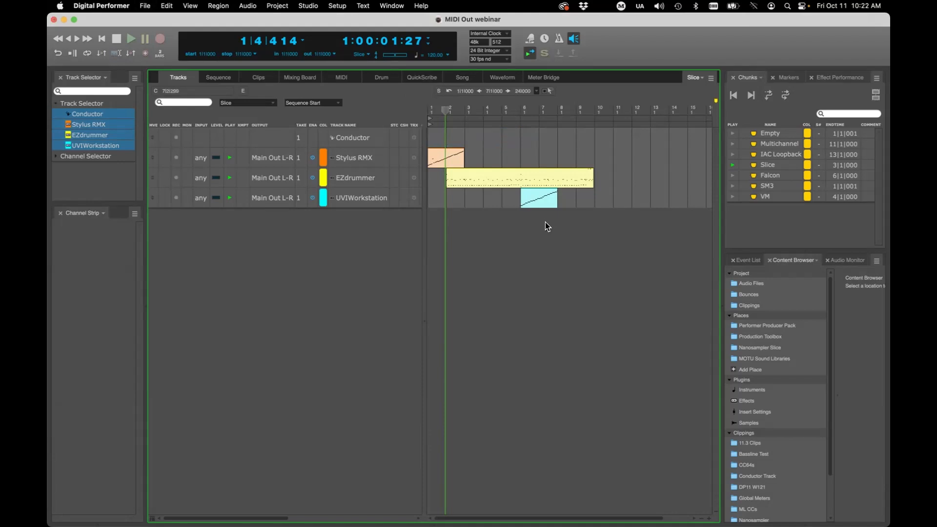
left_click(532, 201)
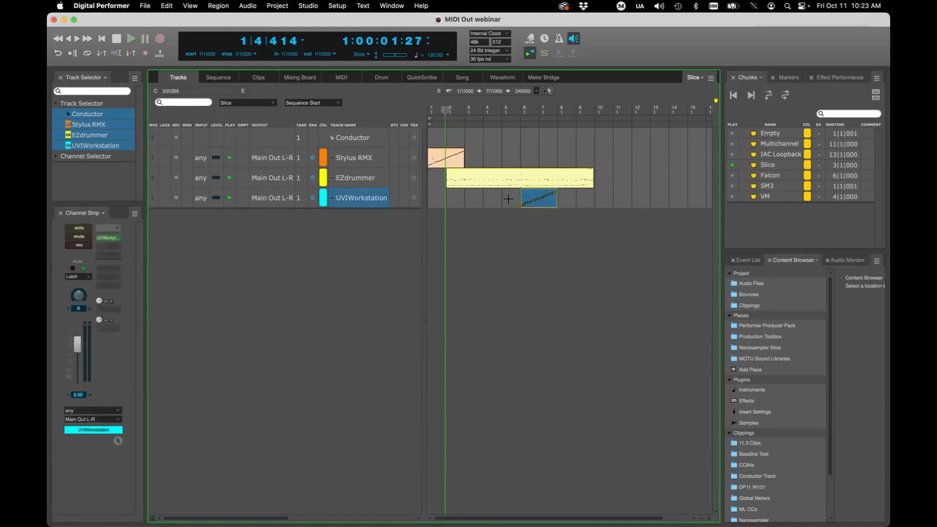
left_click_drag(467, 181, 450, 183)
left_click_drag(540, 205, 448, 204)
left_click(340, 227)
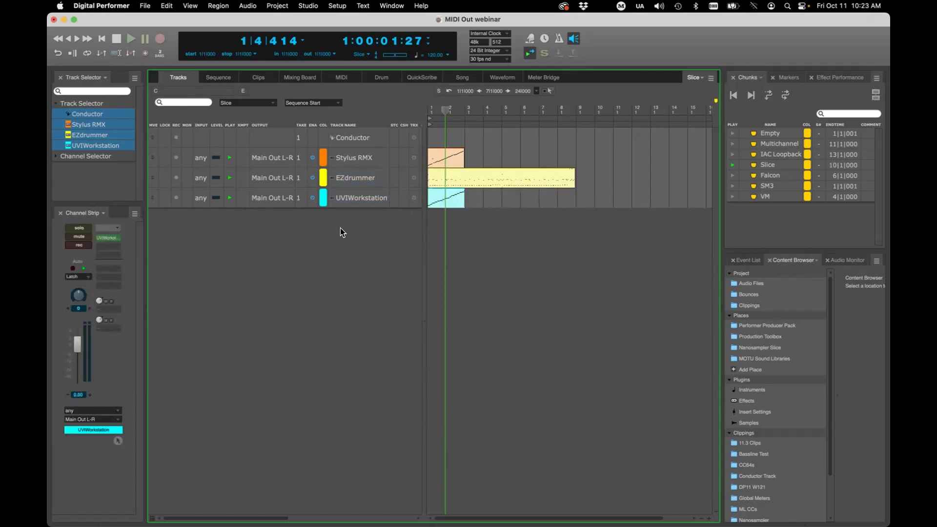
- Add a master fader track and lower its level slightly
key("ctrl+super+m")
left_click(344, 224)
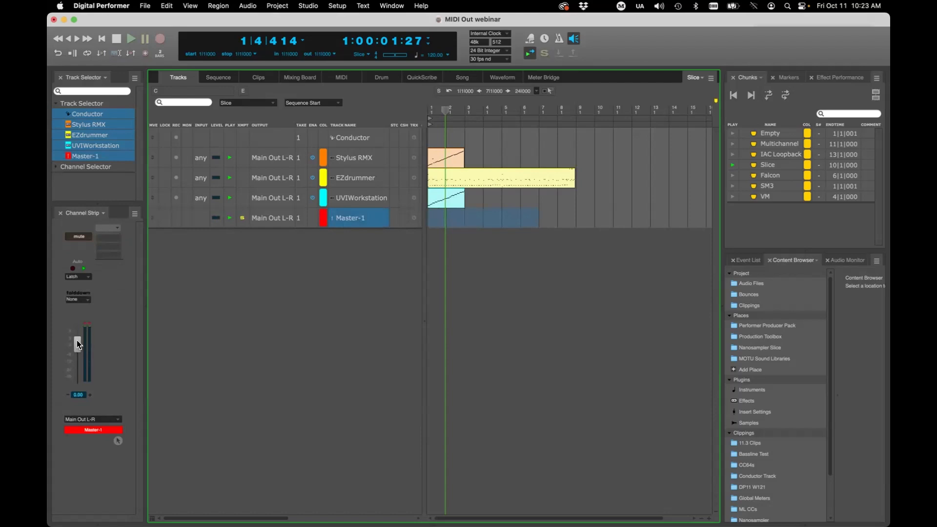
left_click_drag(77, 341, 78, 348)
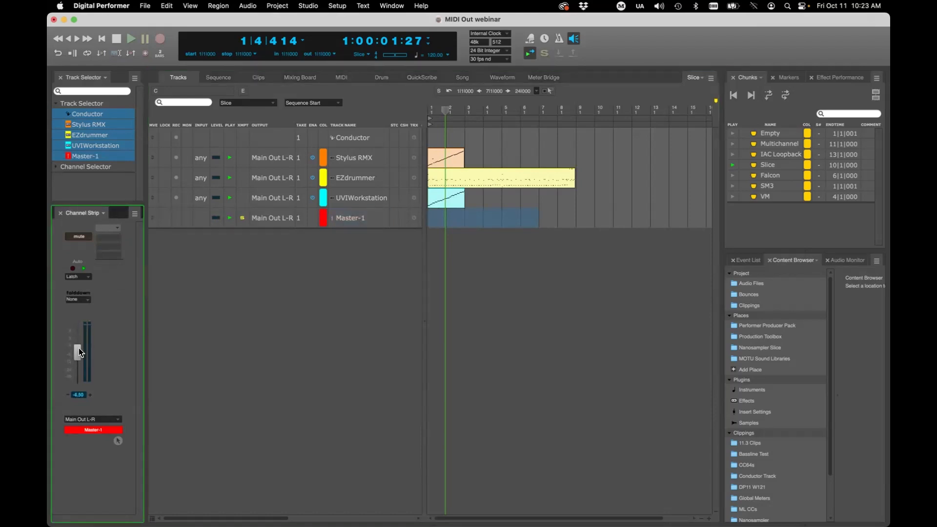
- Audition the UVIWorkstation phrase on its own
left_click(446, 197)
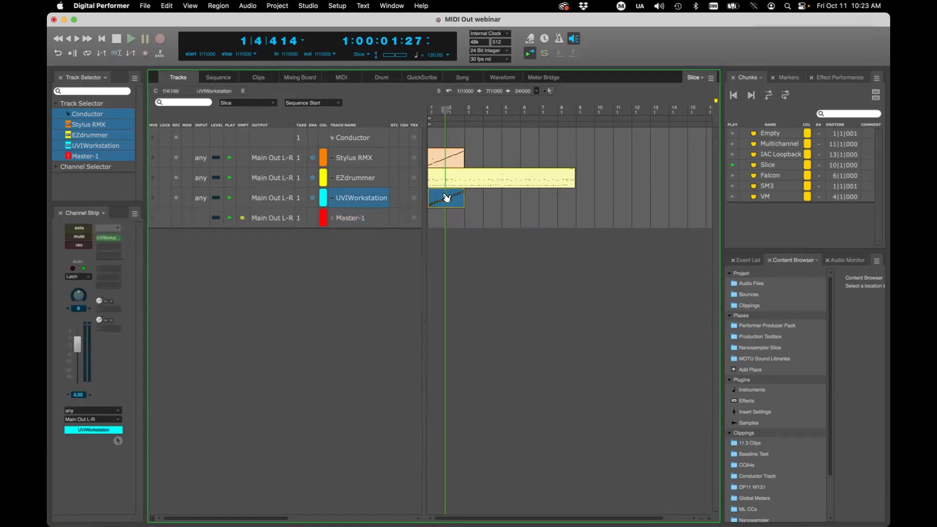
key("alt+shift+space")
left_click(408, 273)
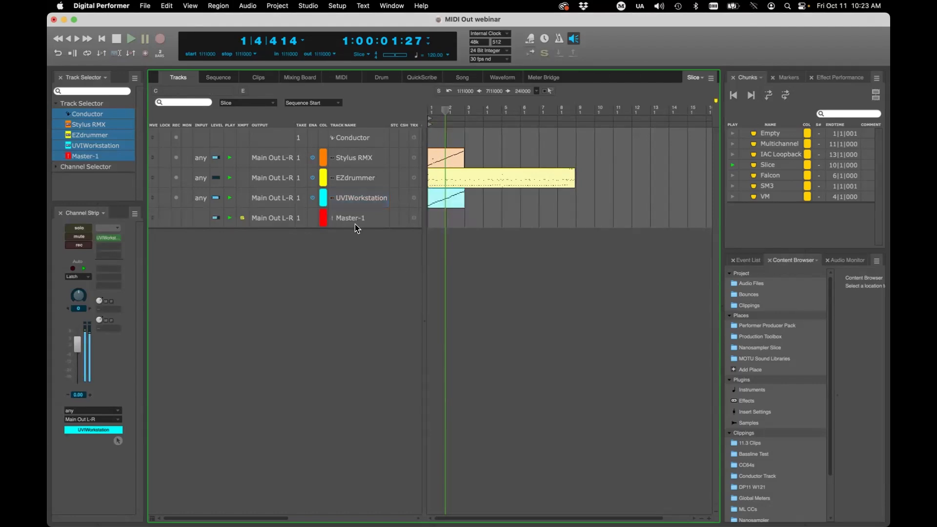
- Repeat the two-measure UVIWorkstation phrase 3 times
left_click(443, 201)
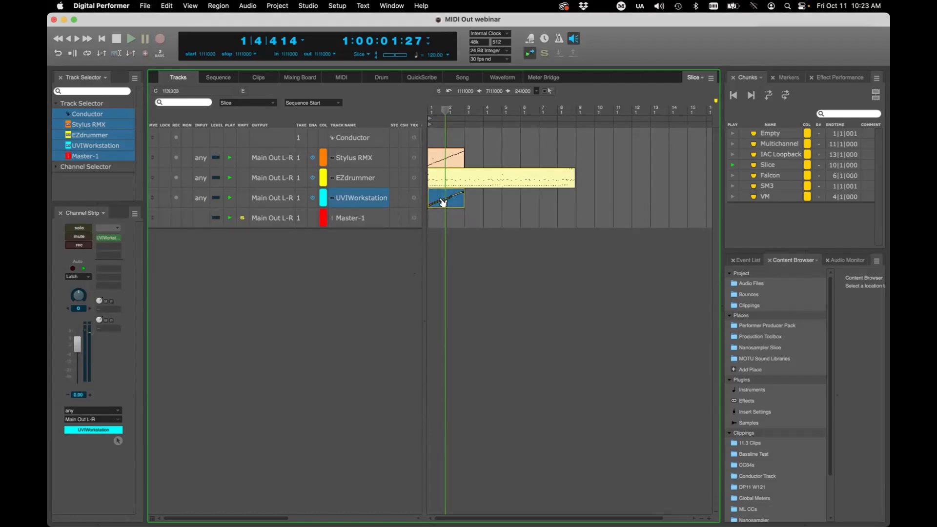
key("alt+r")
type("3")
key("Return")
left_click(525, 274)
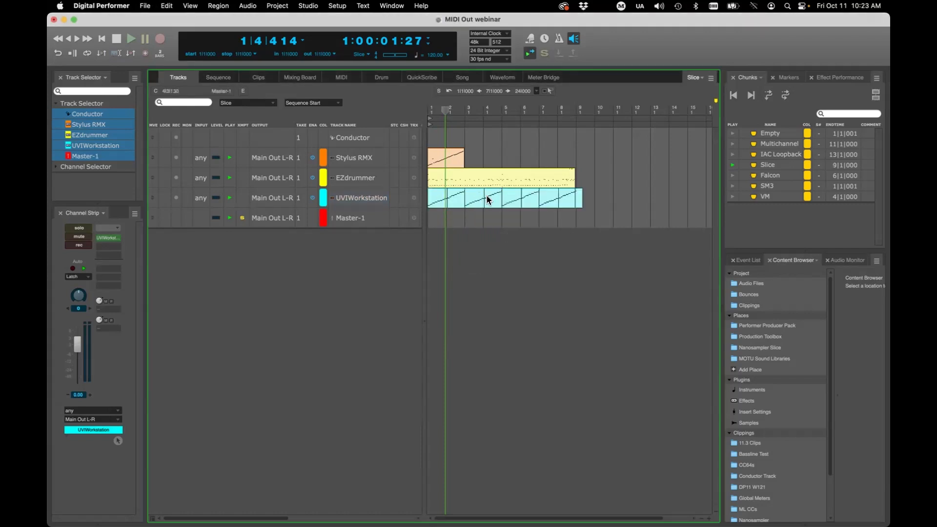
- Repeat the Stylus RMX phrase 3 times using the Paste option
left_click(457, 158)
key("alt+r")
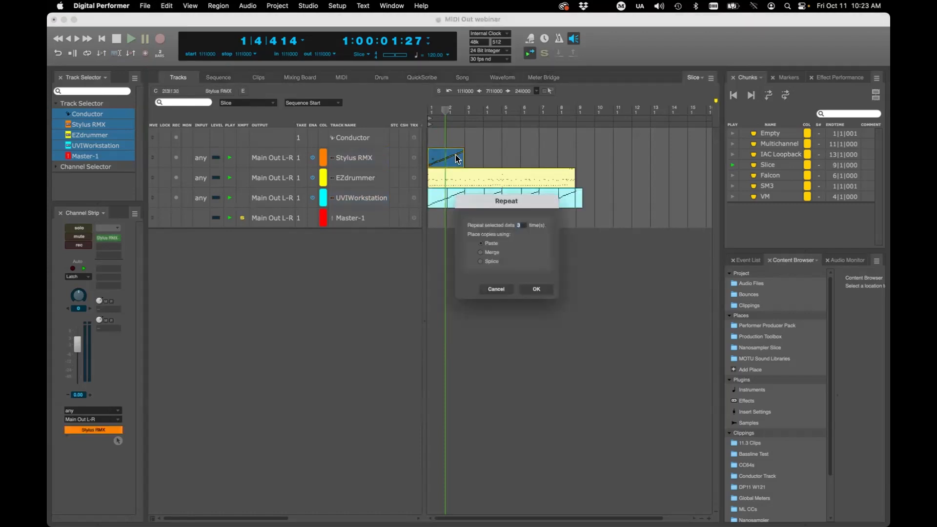
key("Return")
left_click(373, 230)
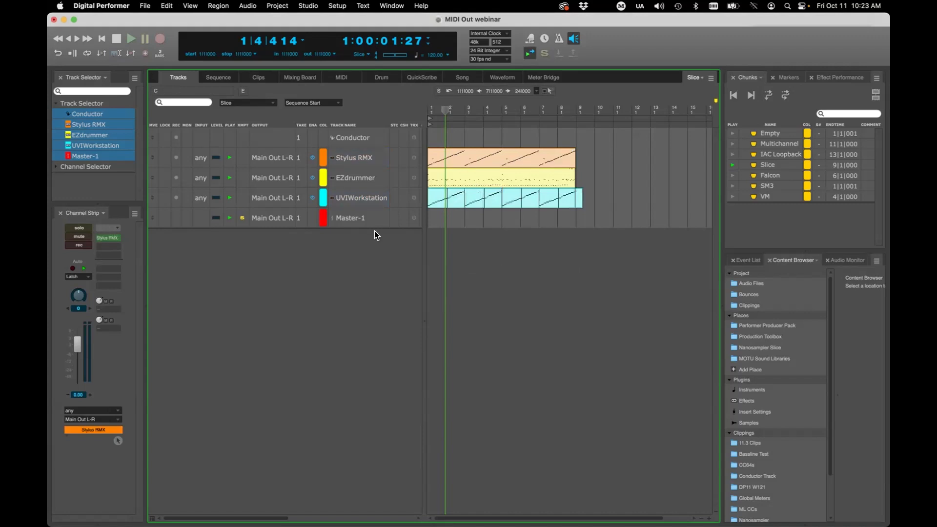
- Play the three tracks together from the start while checking the master level, stop playback and save the project
left_click(352, 222)
key("Return")
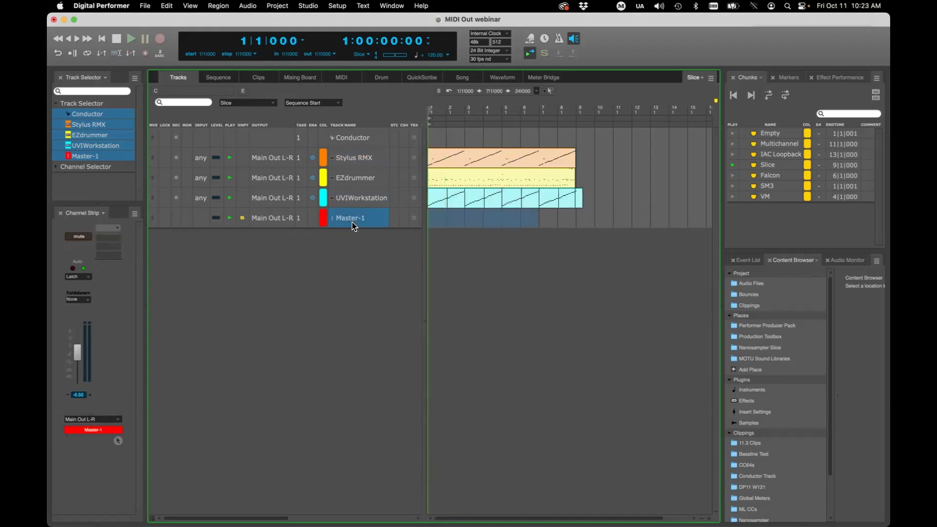
key("space")
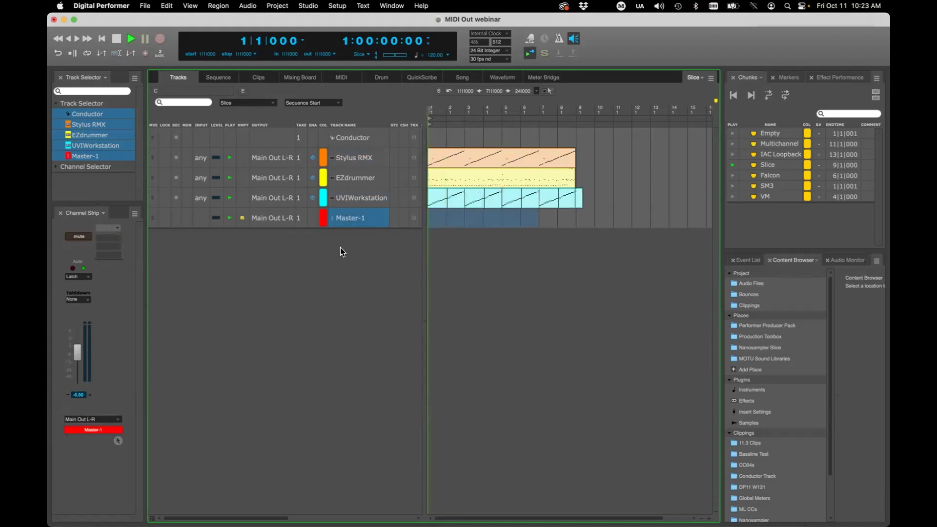
left_click(75, 353)
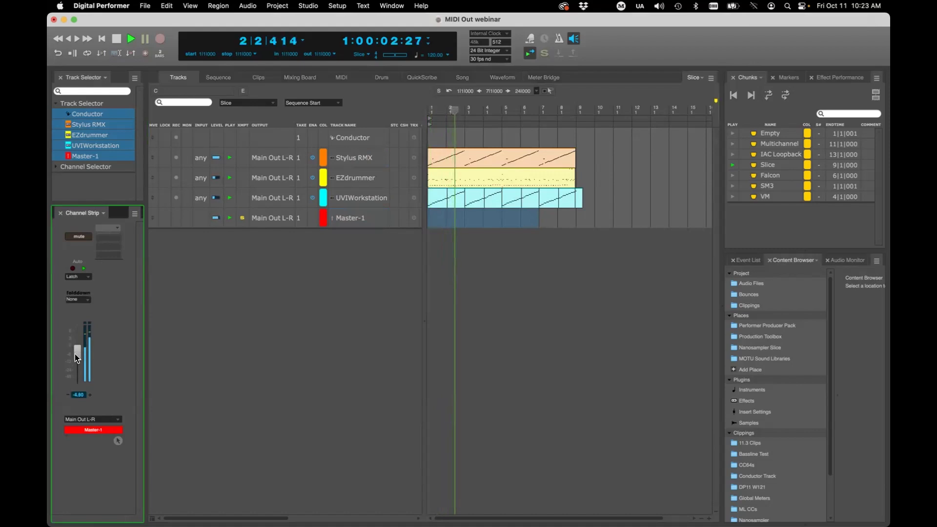
key("space")
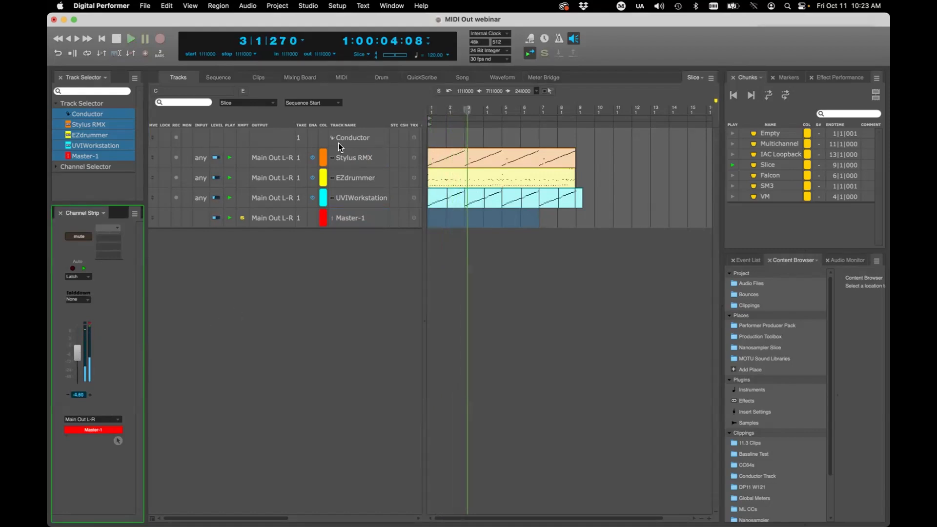
key("super+d")
key("super+s")
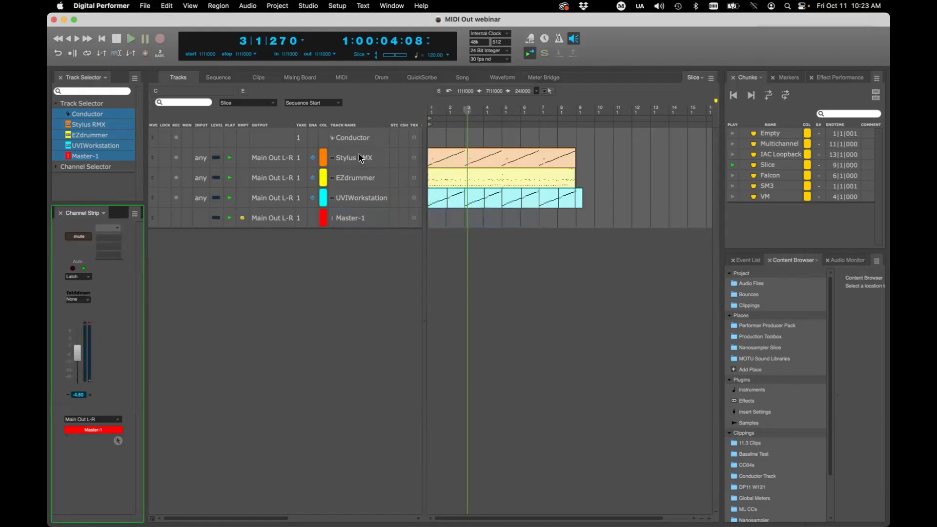
- Set the sequence tempo to 95 BPM and play the tracks from the start to hear the slower groove
left_click_drag(366, 155, 365, 230)
left_click(397, 268)
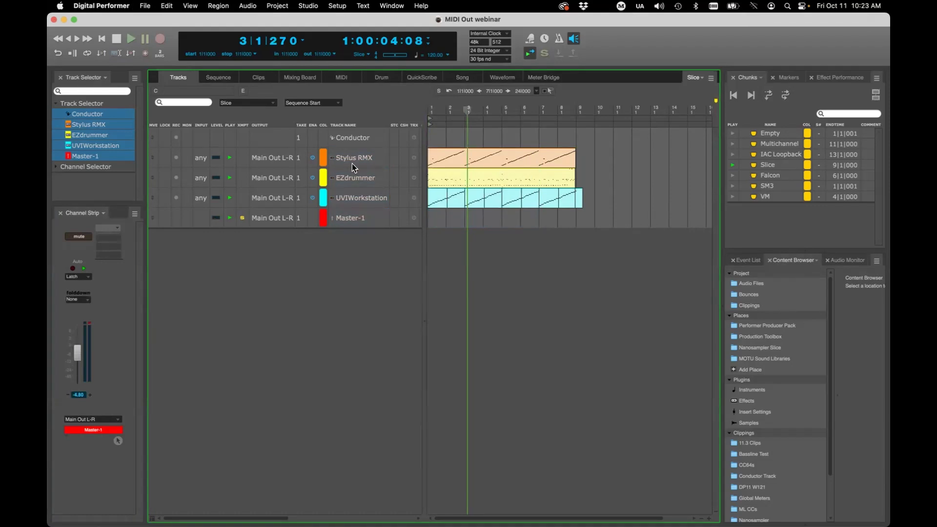
left_click(436, 55)
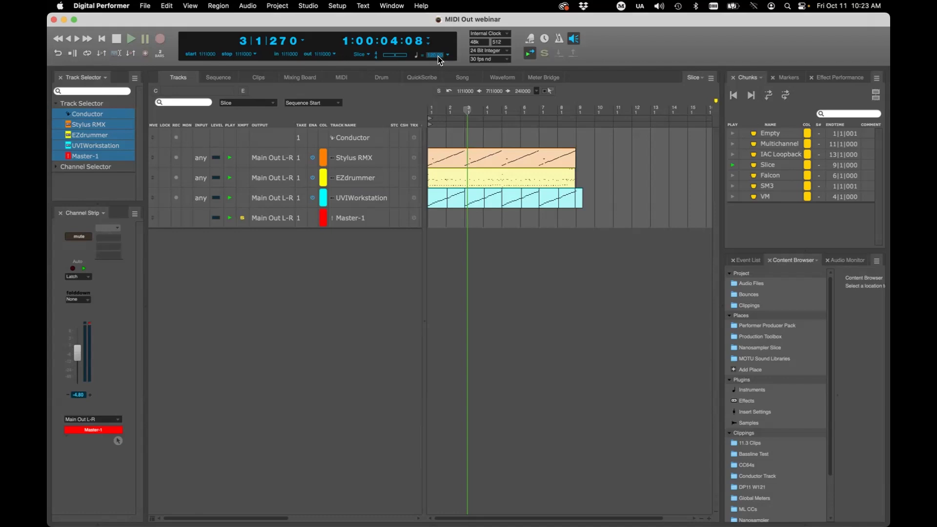
key("Return")
key("Return")
key("space")
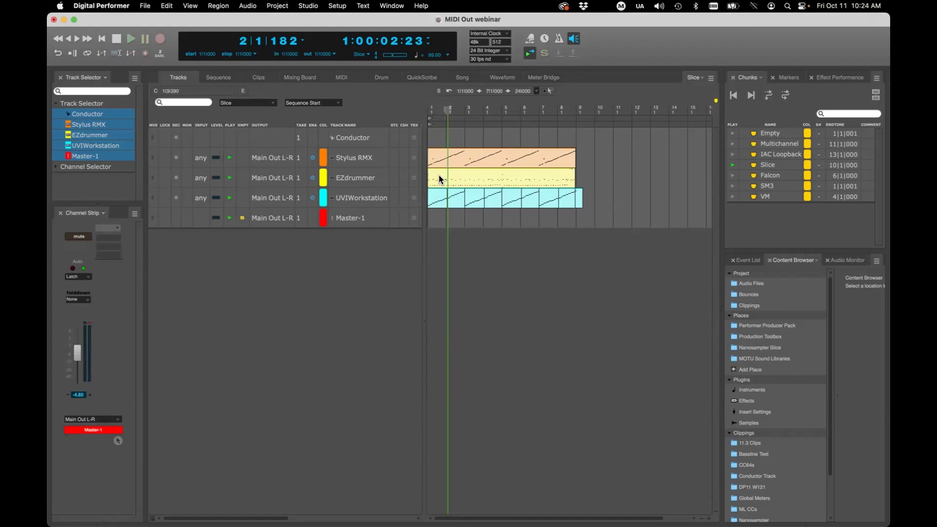
key("space")
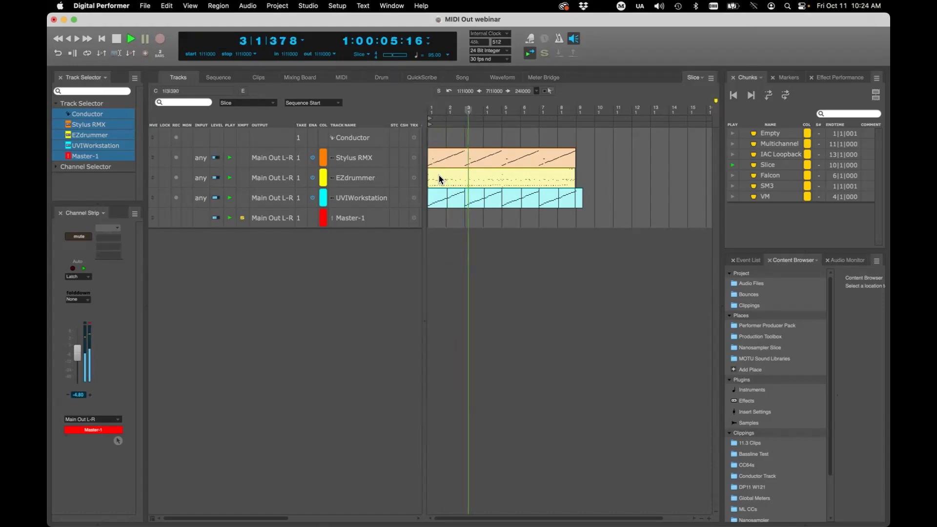
key("space")
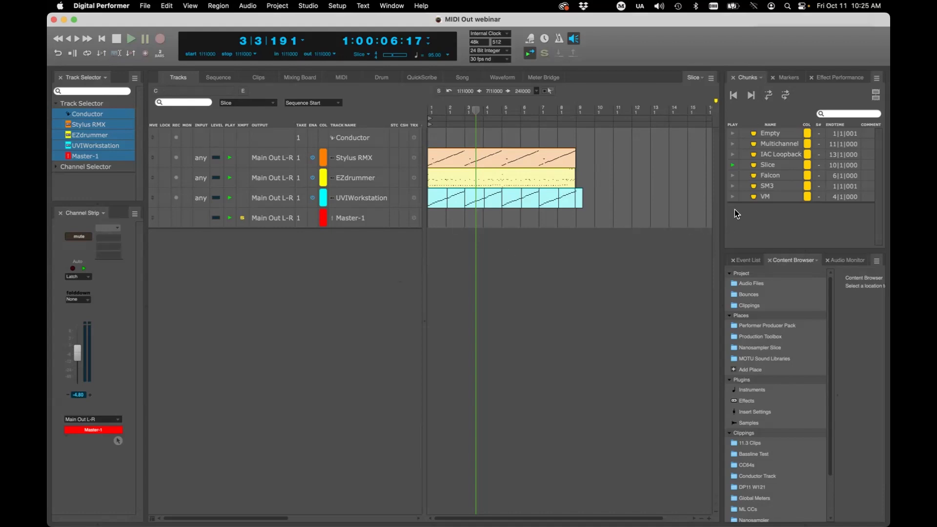
- Activate the Falcon sequence and search the audio plug-in preferences for "Falco" to check the available Falcon formats
left_click(733, 175)
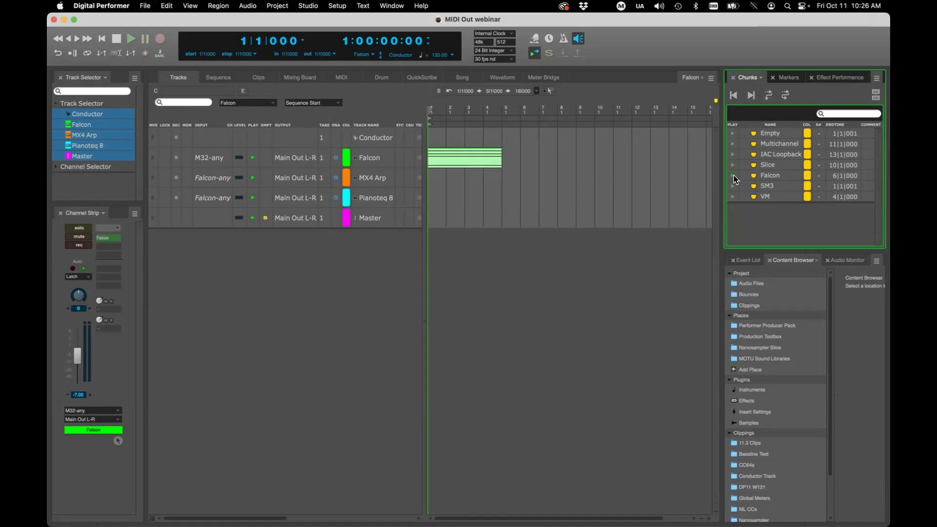
left_click(116, 6)
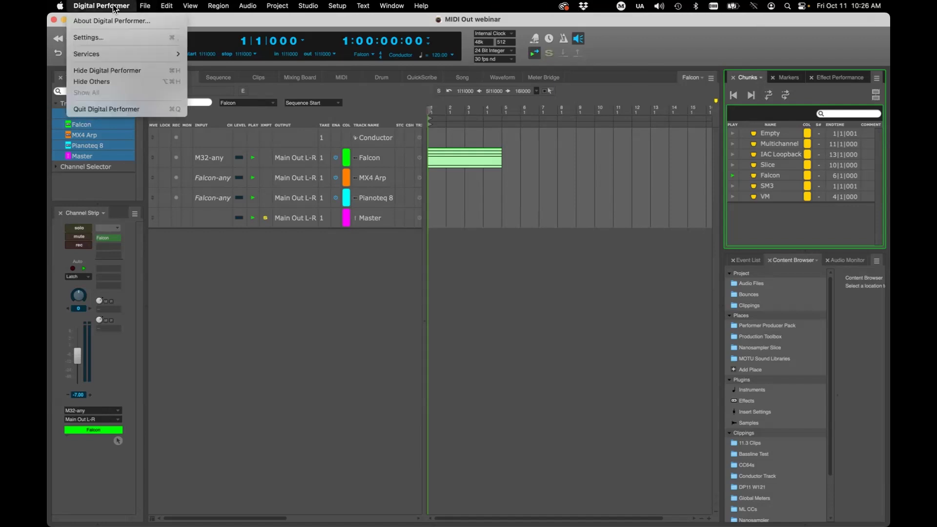
left_click(138, 35)
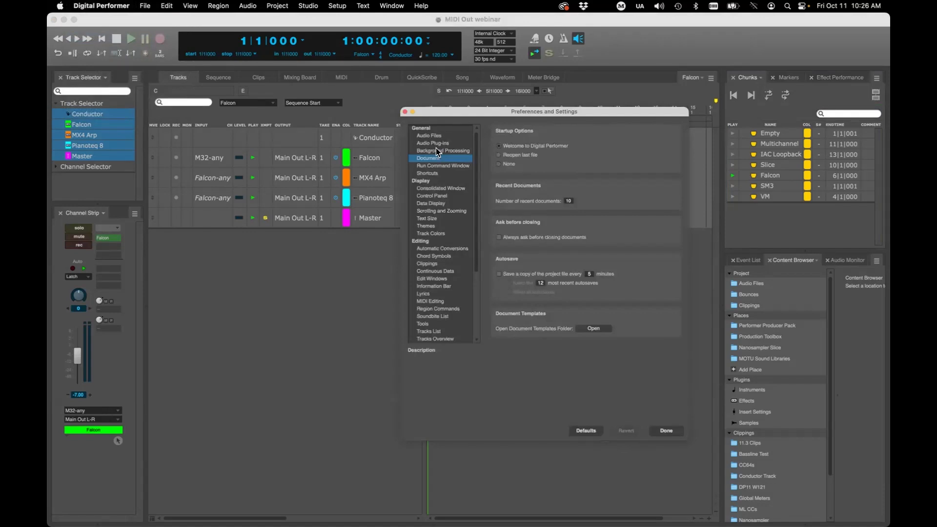
left_click(435, 143)
left_click_drag(467, 108, 422, 105)
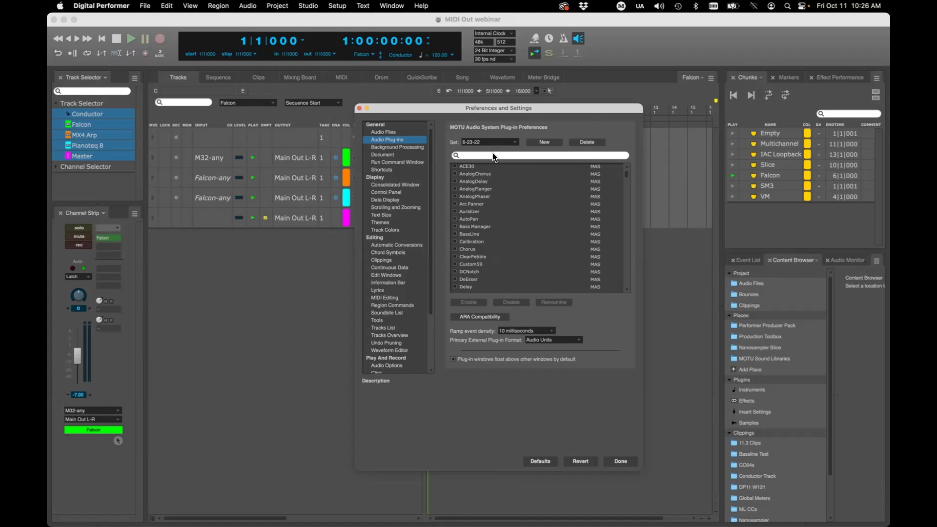
type("Fa")
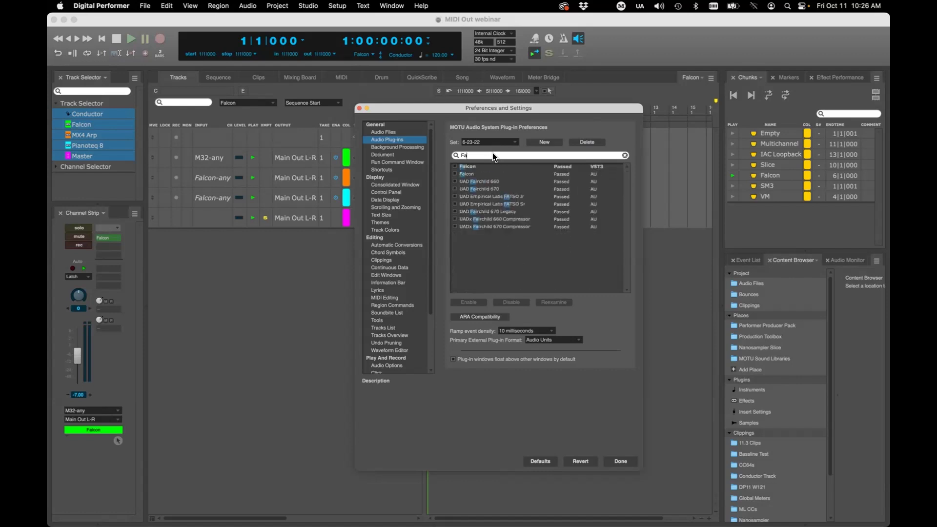
type("lco")
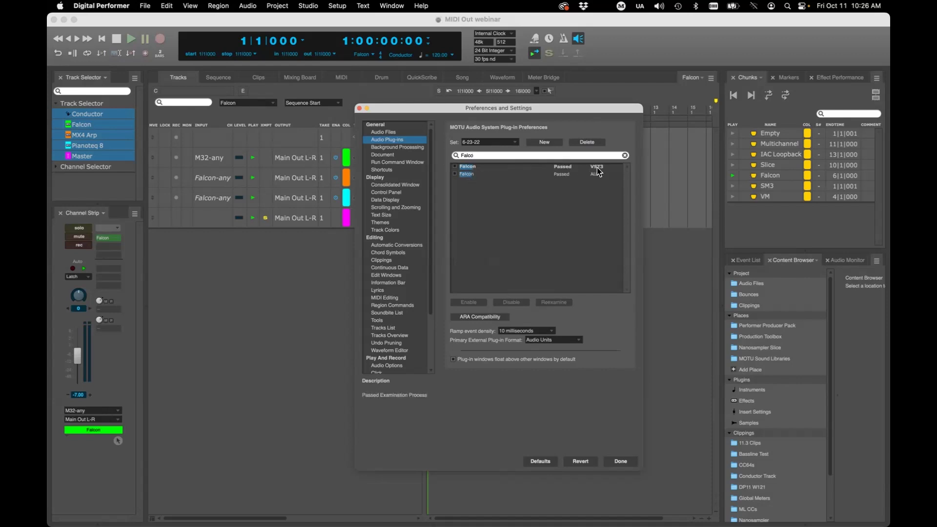
left_click_drag(520, 107, 525, 105)
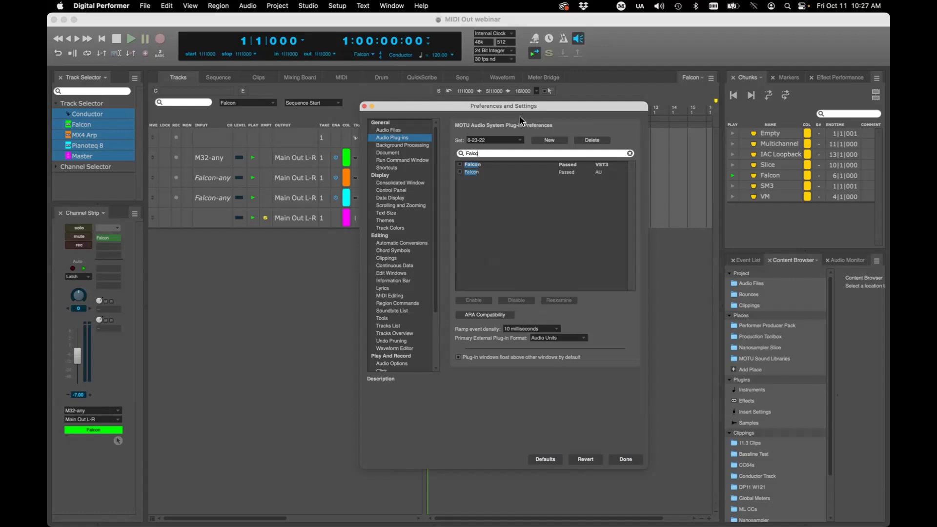
left_click_drag(536, 107, 543, 105)
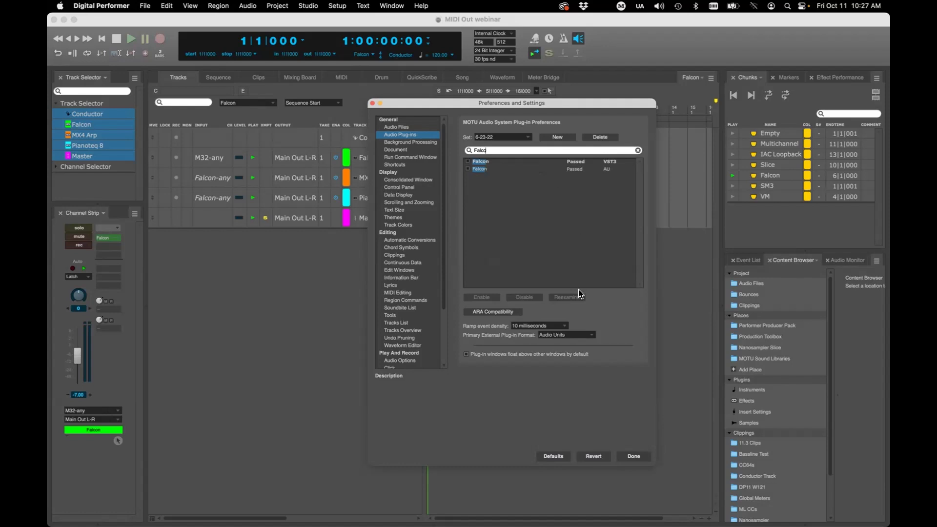
left_click(633, 453)
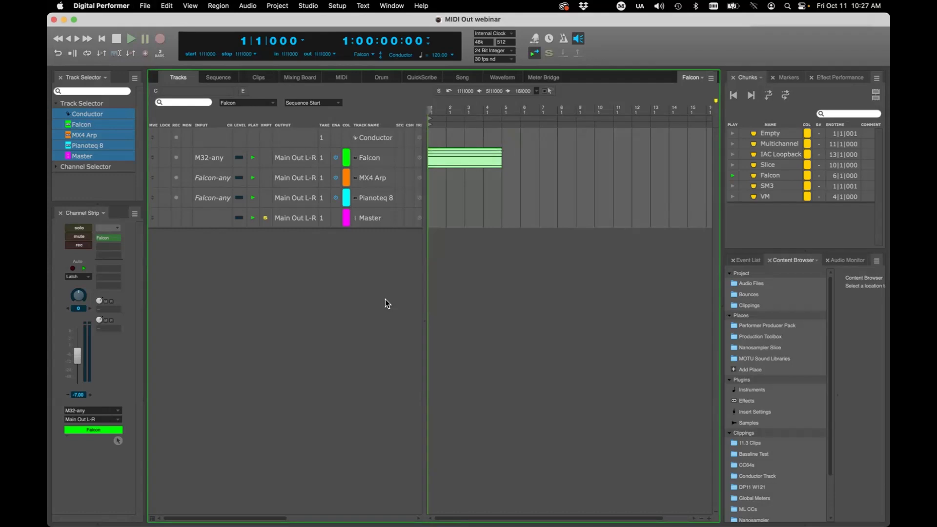
- Check which Falcon versions are offered among the UVI choices when adding an instrument track
left_click(278, 7)
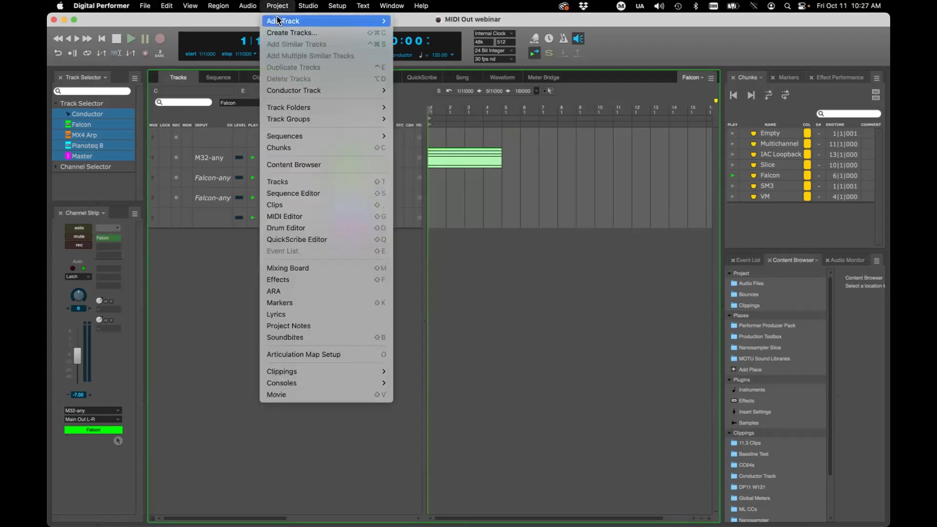
mouse_move(303, 21)
mouse_move(470, 71)
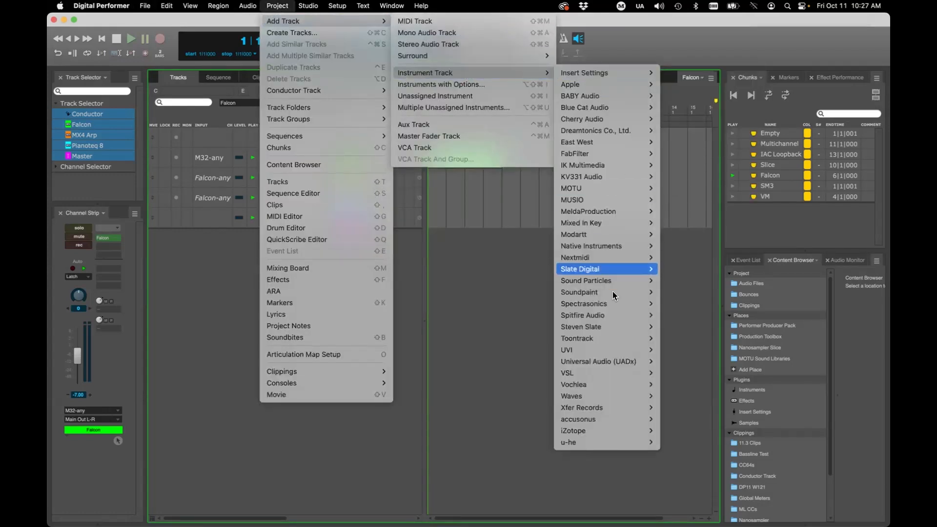
mouse_move(601, 352)
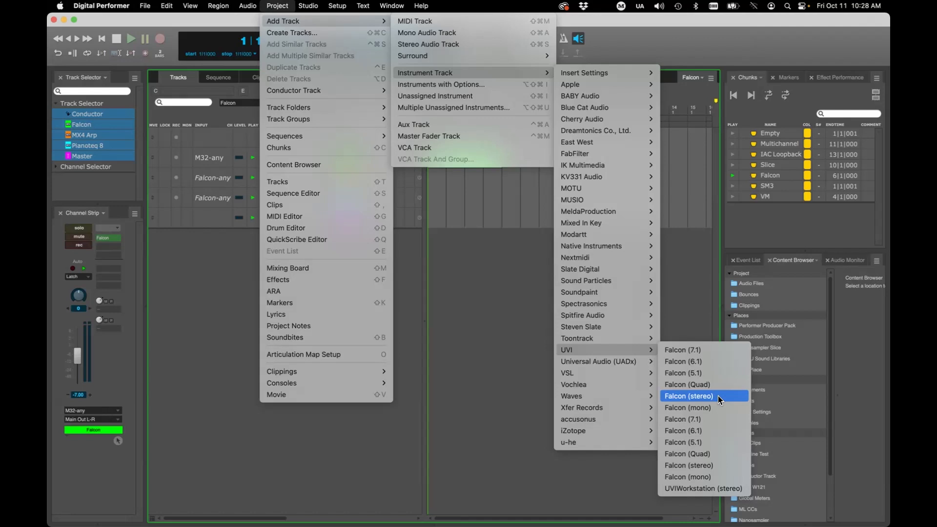
left_click(505, 336)
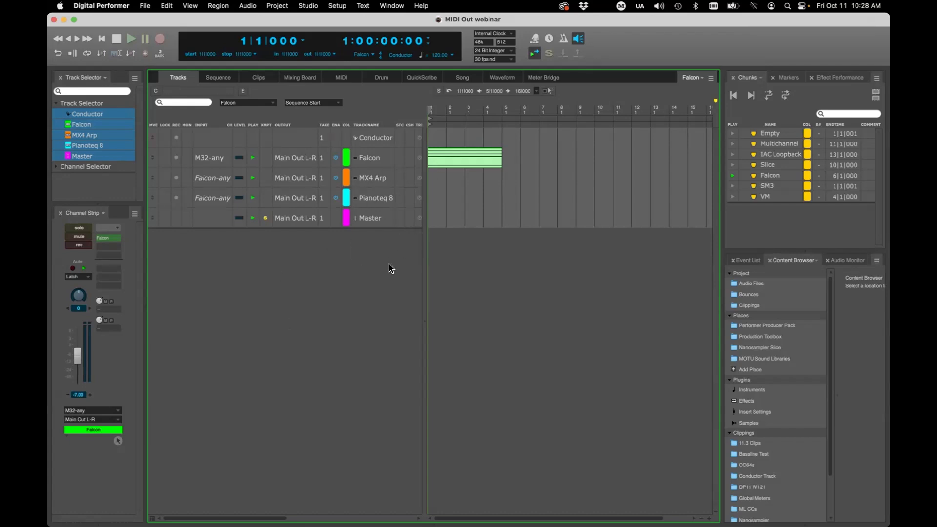
- Add an unassigned instrument track to the Falcon sequence
left_click(270, 7)
mouse_move(295, 21)
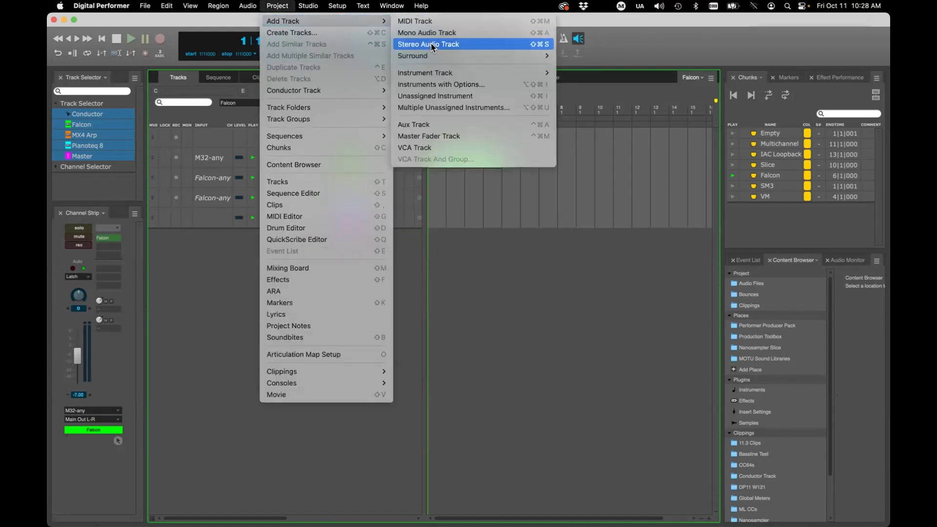
left_click(488, 95)
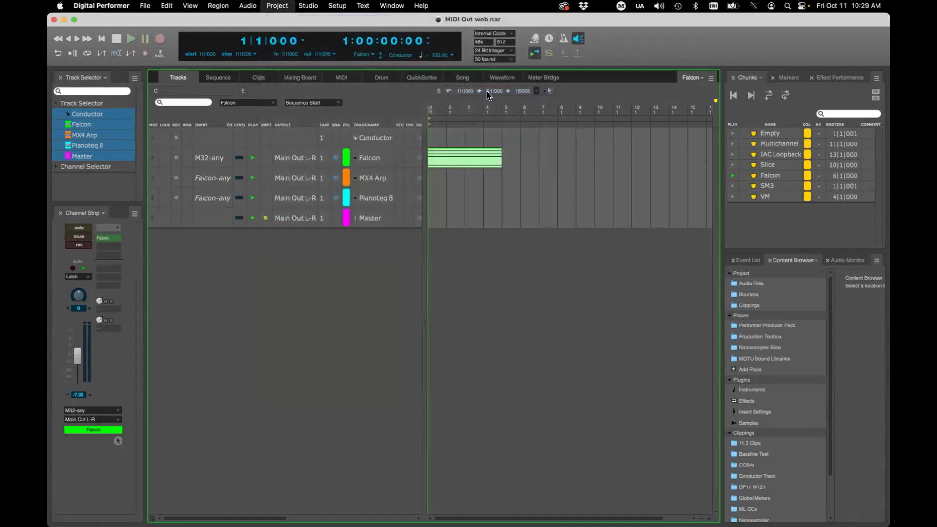
- Load the stereo VST3 version of Falcon into the new instrument track
left_click(111, 238)
left_click_drag(485, 107, 385, 98)
scroll(394, 247, "down", 15)
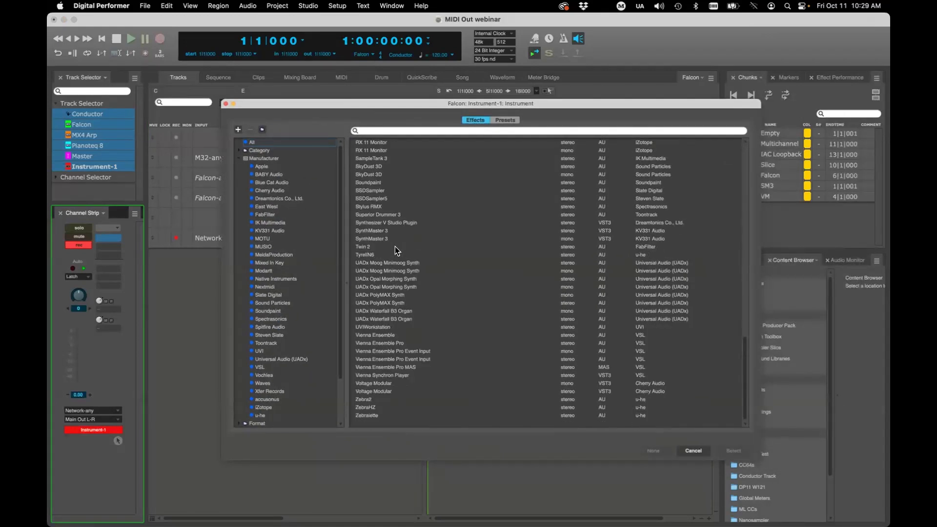
scroll(426, 268, "up", 10)
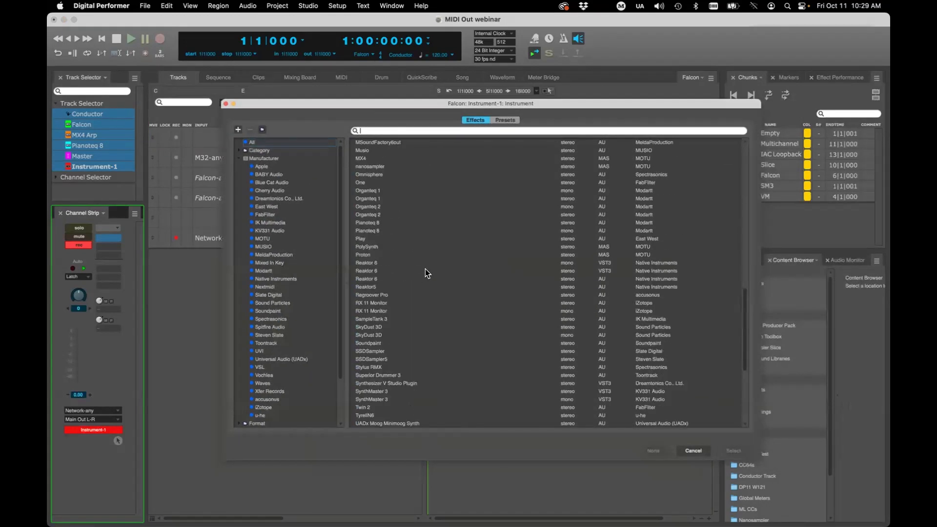
scroll(406, 239, "up", 7)
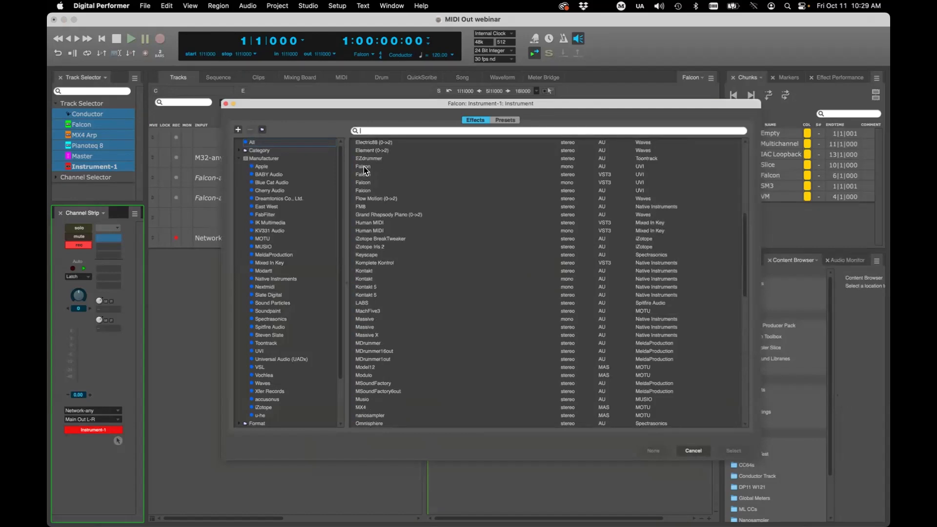
left_click(576, 175)
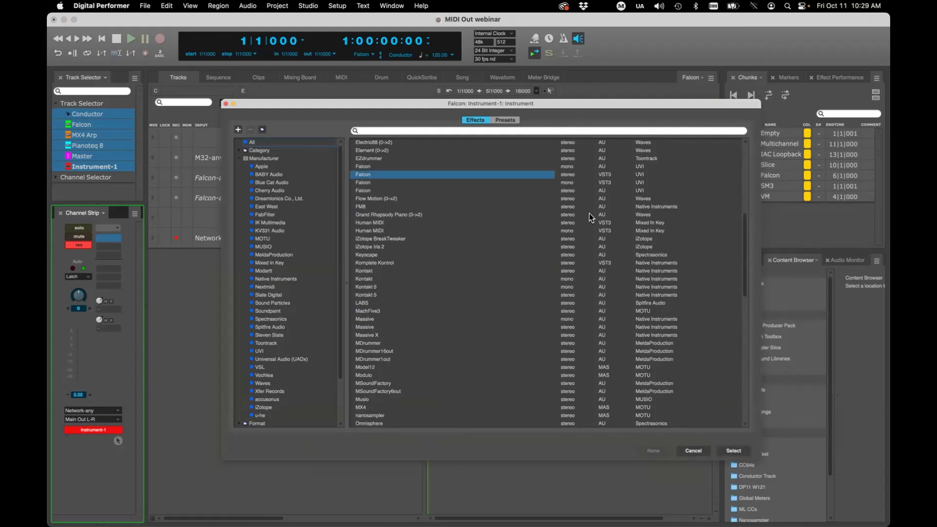
left_click(727, 452)
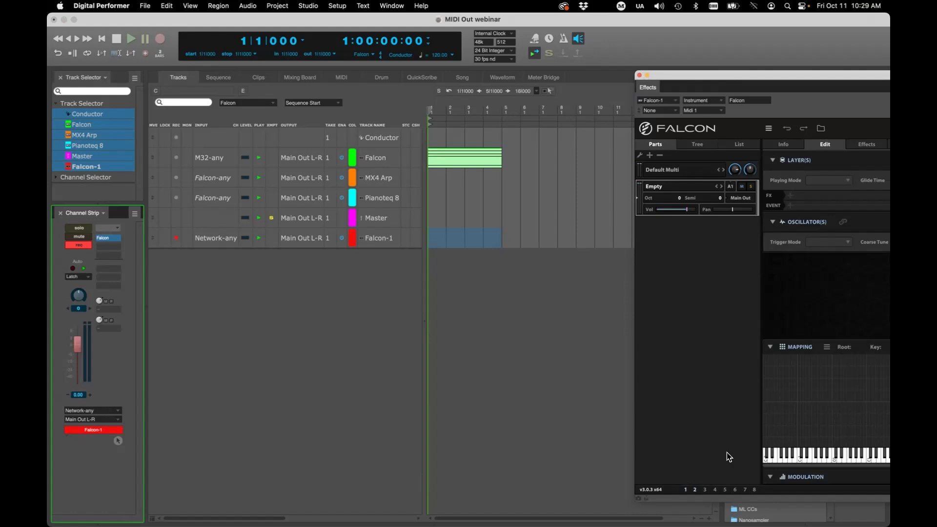
- Close the Falcon plug-in window and delete the Falcon-1 track
left_click_drag(751, 81, 584, 58)
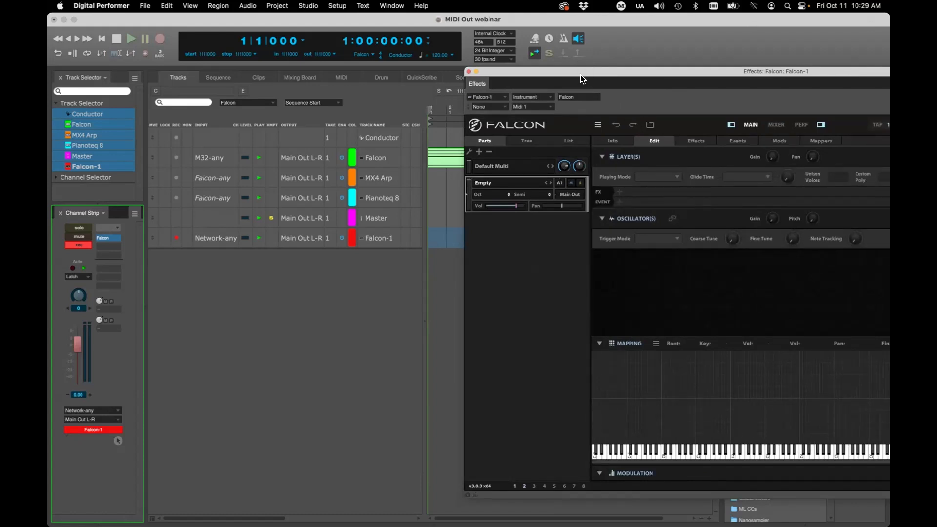
left_click(468, 71)
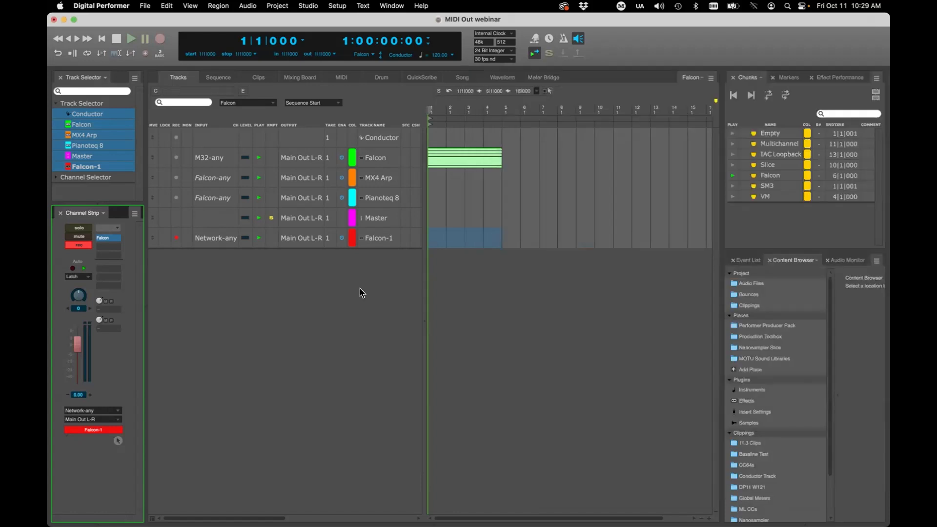
left_click(377, 239)
key("super+BackSpace")
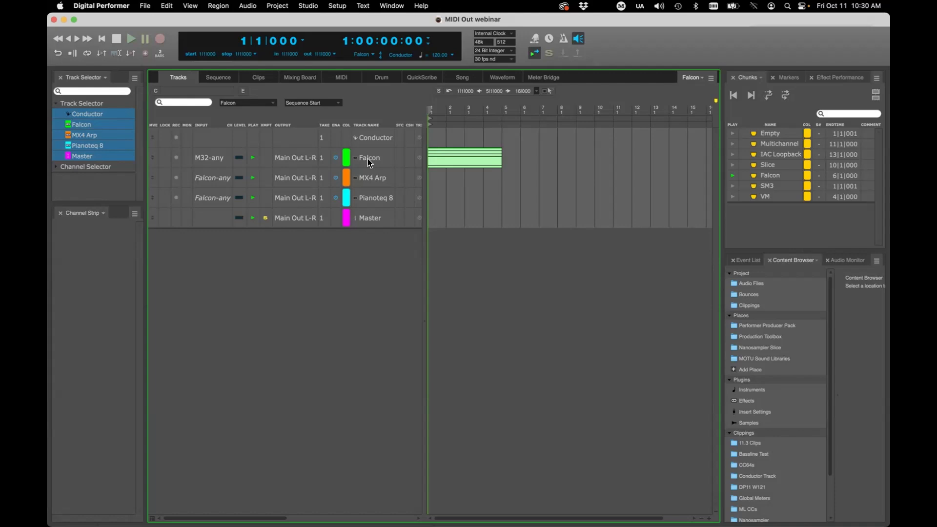
- Record-enable the Falcon track, play its part from the start and save the project
left_click(177, 157)
key("space")
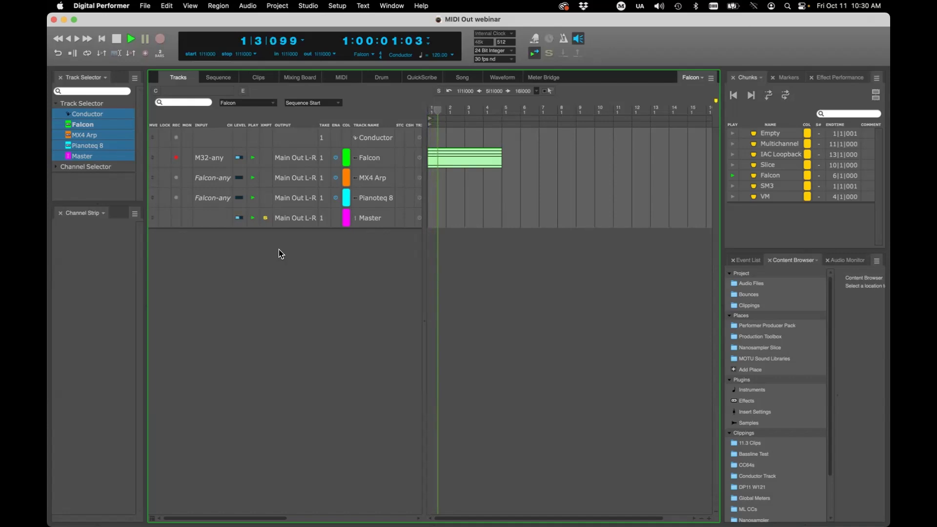
key("super+s")
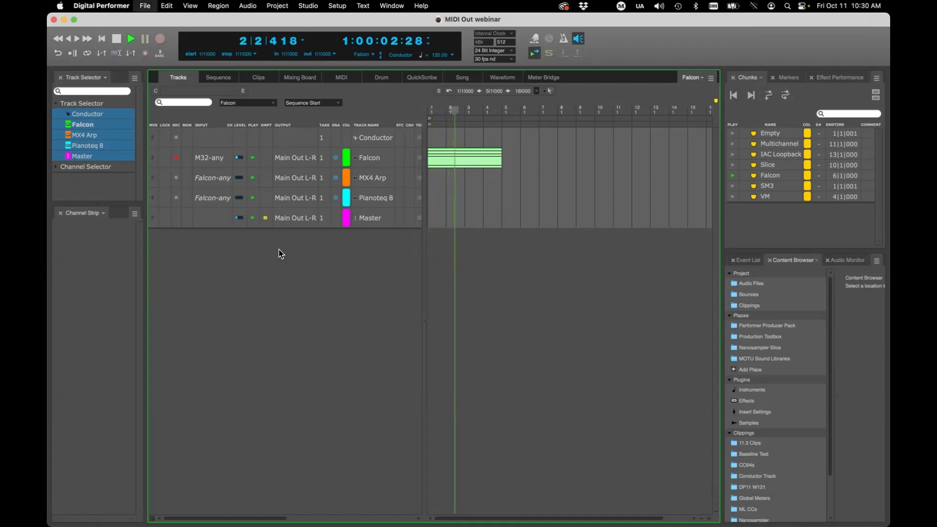
- Check the Master and Falcon tracks in the channel strip with playback stopped
left_click(359, 166)
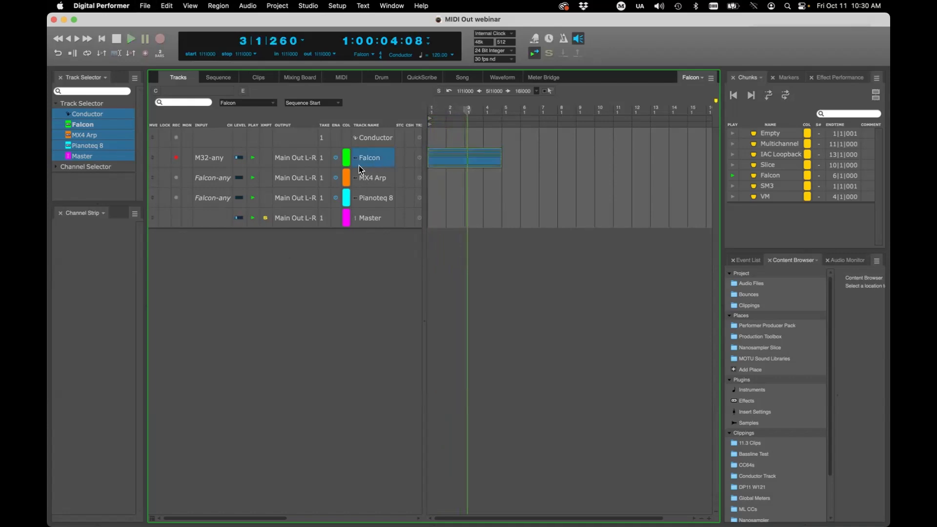
left_click(291, 315)
left_click(376, 160)
left_click(379, 218)
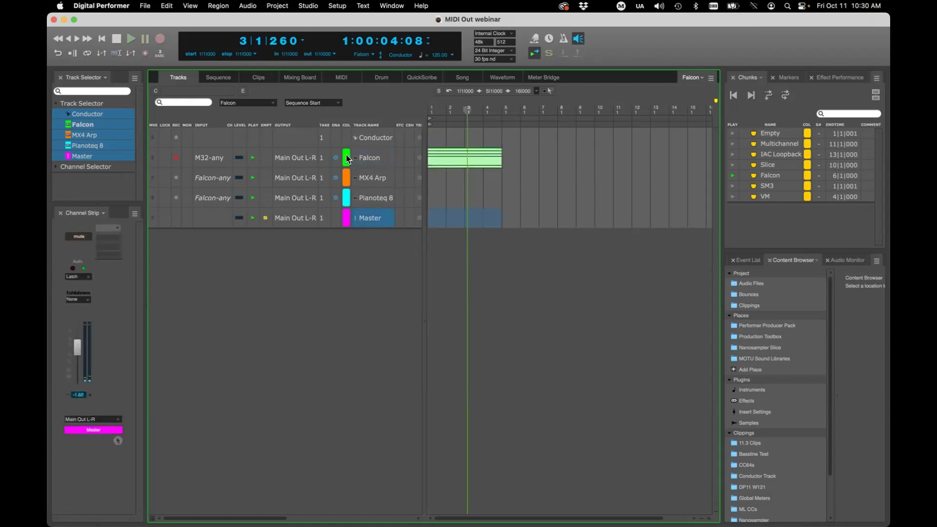
left_click(375, 164)
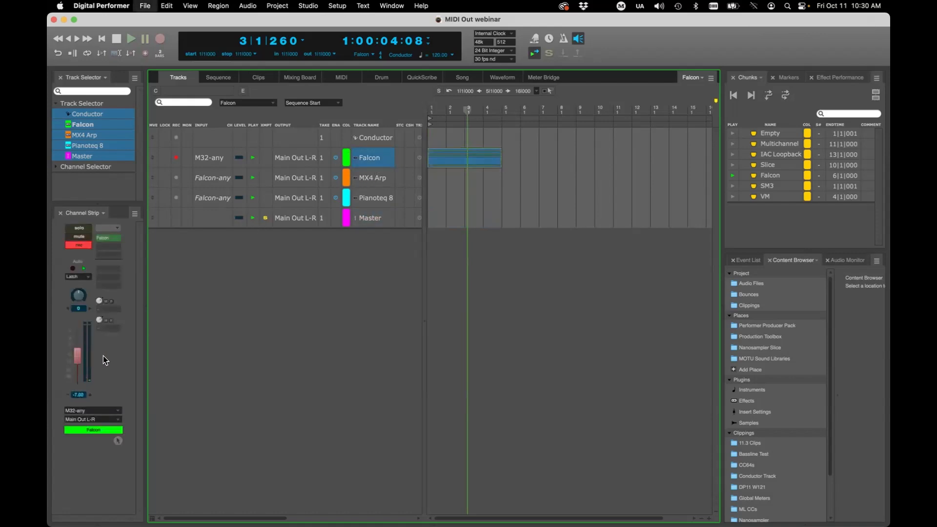
left_click(294, 342)
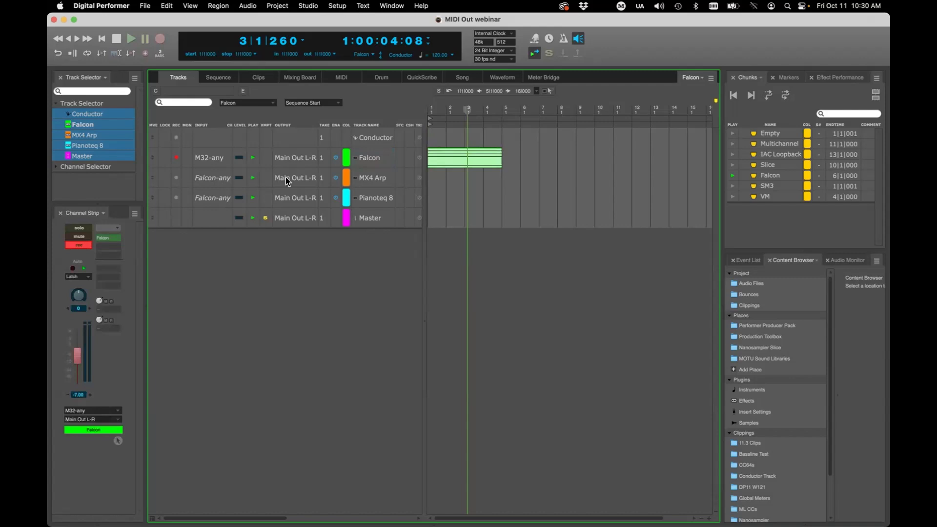
- Select the tracks from MX4 Arp to Master and check whether Multi Record and MIDI Patch Thru are turned on
left_click_drag(358, 178, 365, 209)
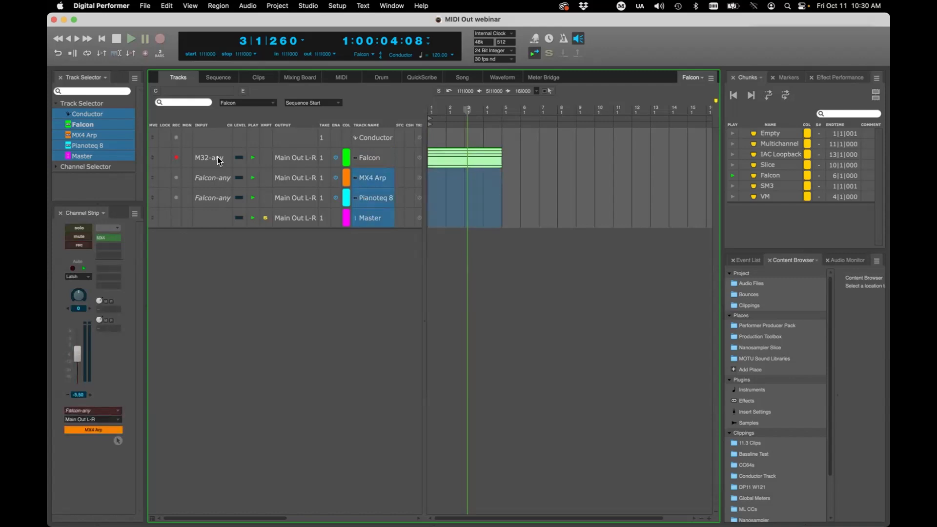
left_click(316, 8)
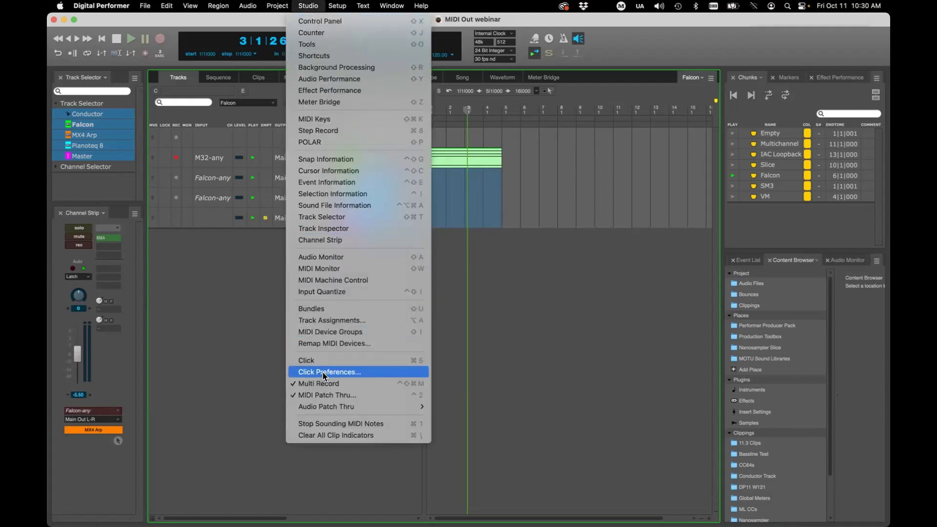
left_click(259, 327)
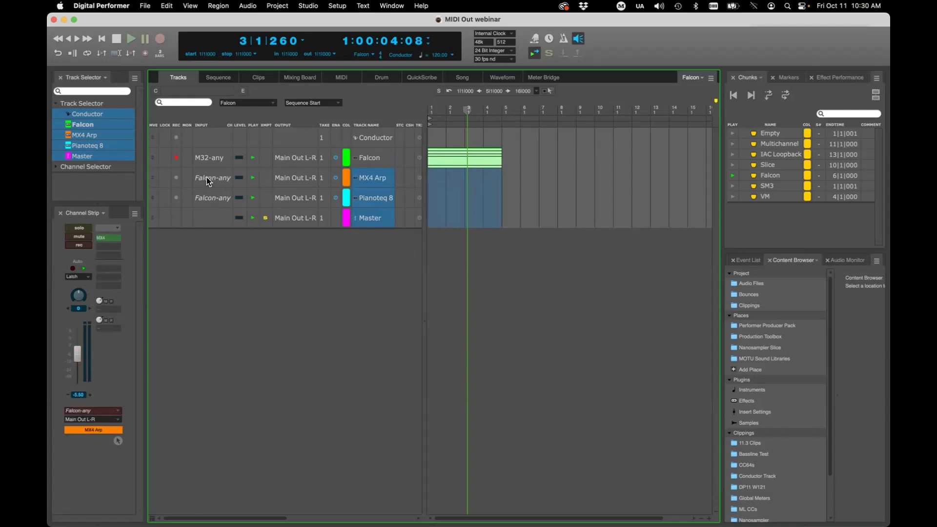
- Set the MIDI input of the MX4 Arp track to Falcon-any
left_click(380, 161)
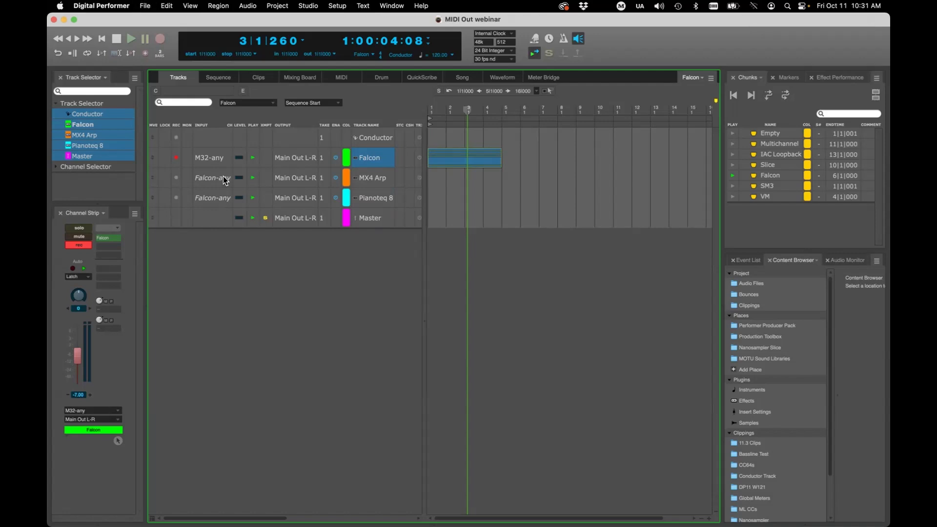
left_click(225, 181)
mouse_move(242, 183)
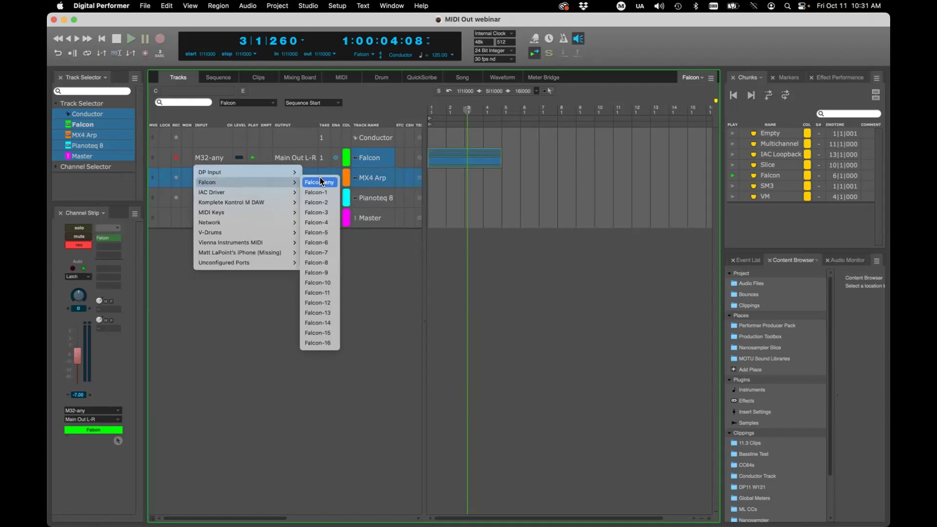
left_click(320, 180)
- Set the MIDI input of the Pianoteq 8 track to Falcon-any and check the MX4 Arp track's MIDI input
left_click(210, 197)
mouse_move(213, 202)
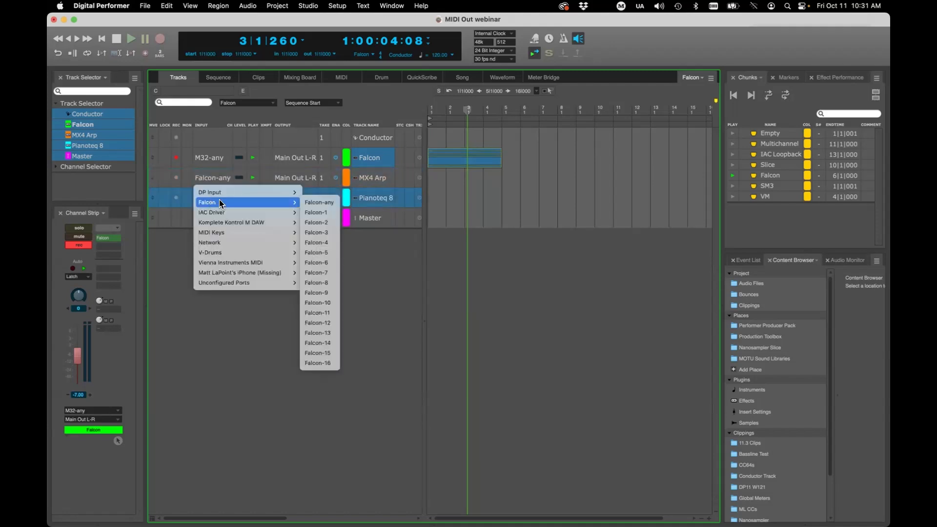
left_click(321, 202)
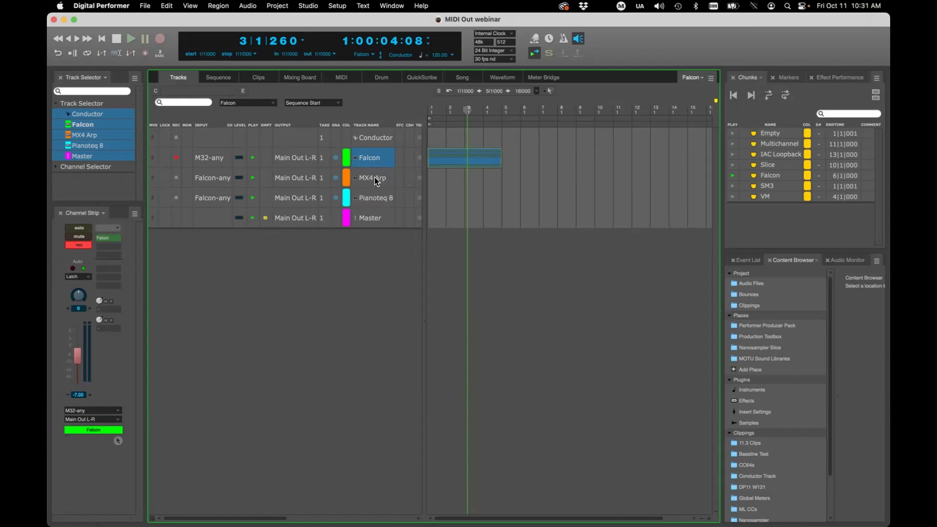
left_click(218, 182)
mouse_move(222, 171)
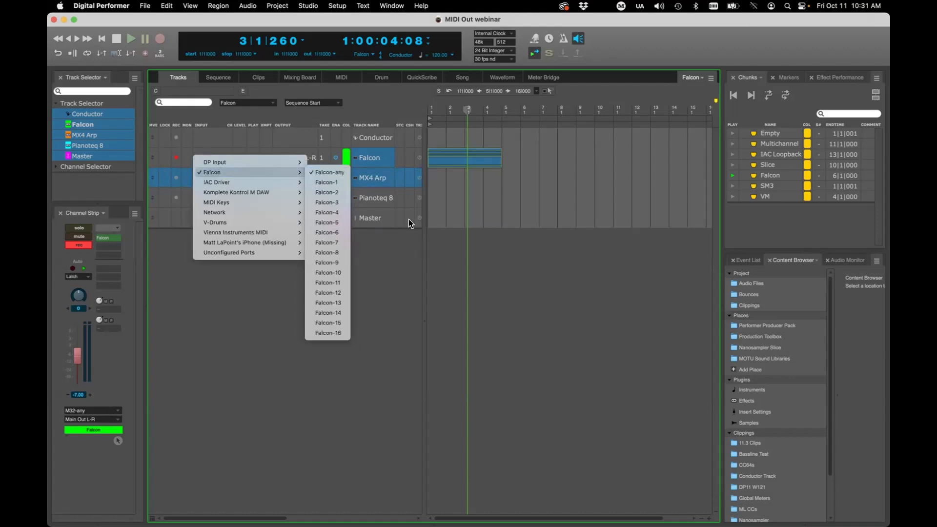
left_click(378, 162)
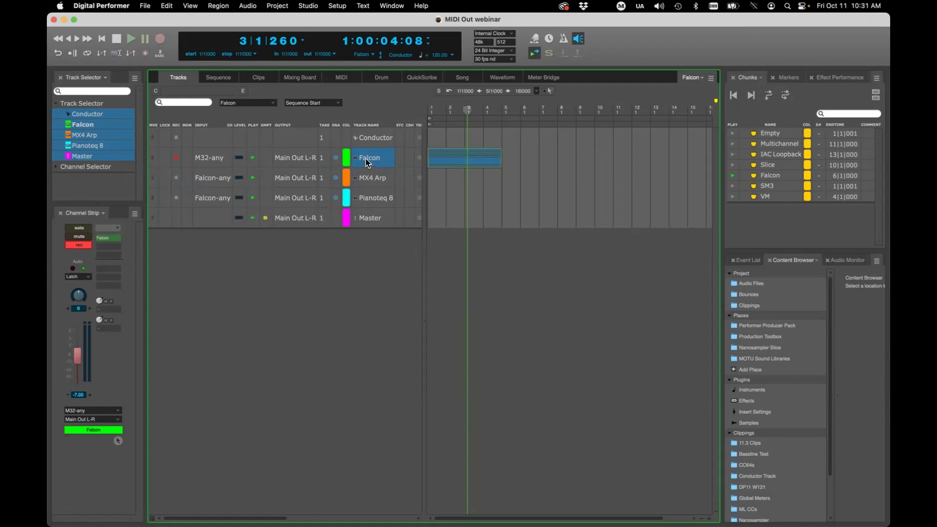
- Open the Falcon instrument and examine the MIDI Out event processor on the layers of the Concert Echo program
double_click(378, 157)
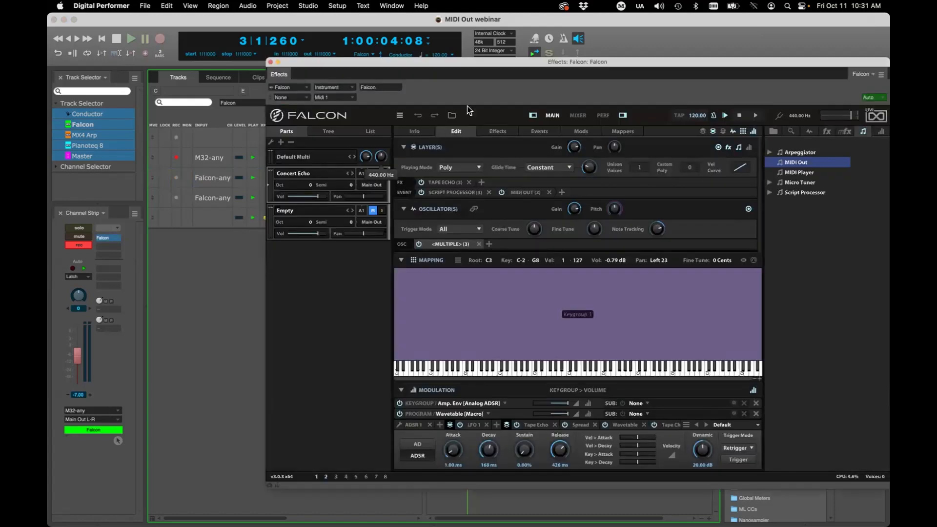
left_click_drag(429, 62, 319, 46)
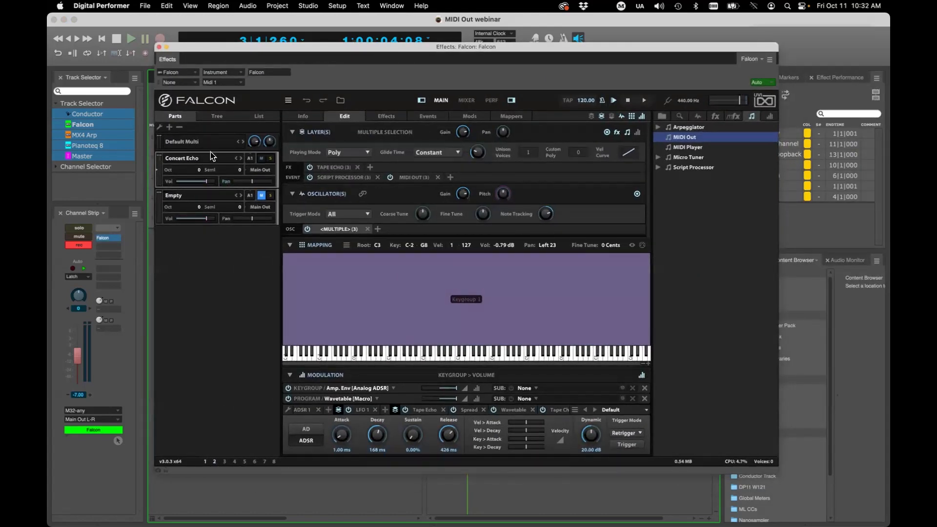
left_click_drag(572, 51, 584, 43)
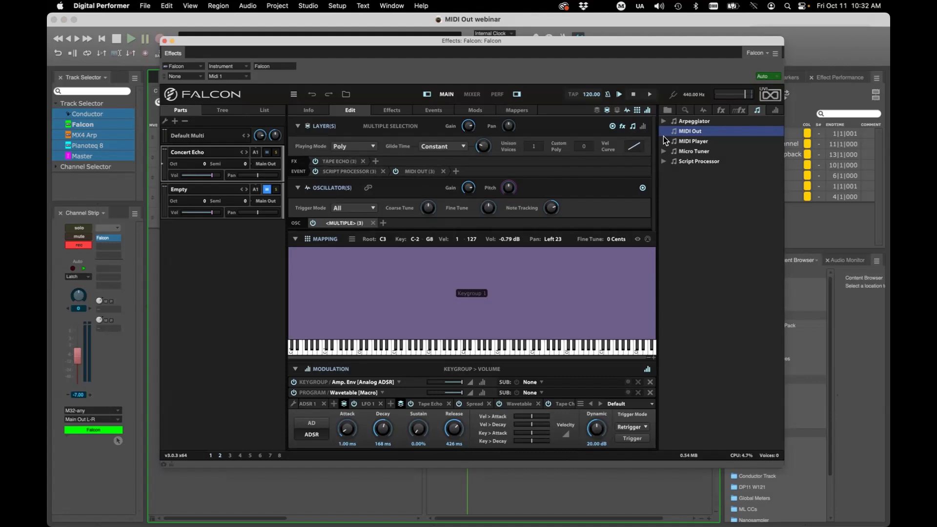
left_click_drag(678, 130, 444, 171)
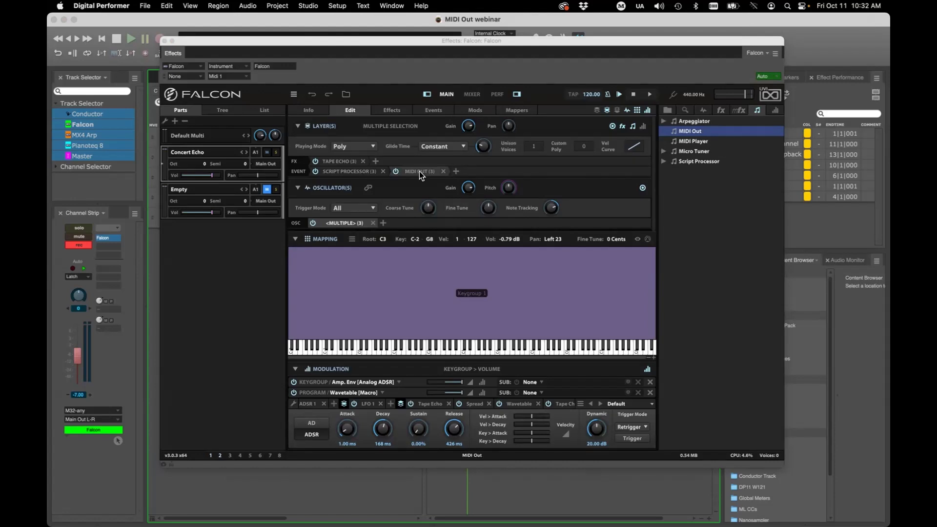
left_click_drag(258, 42, 415, 55)
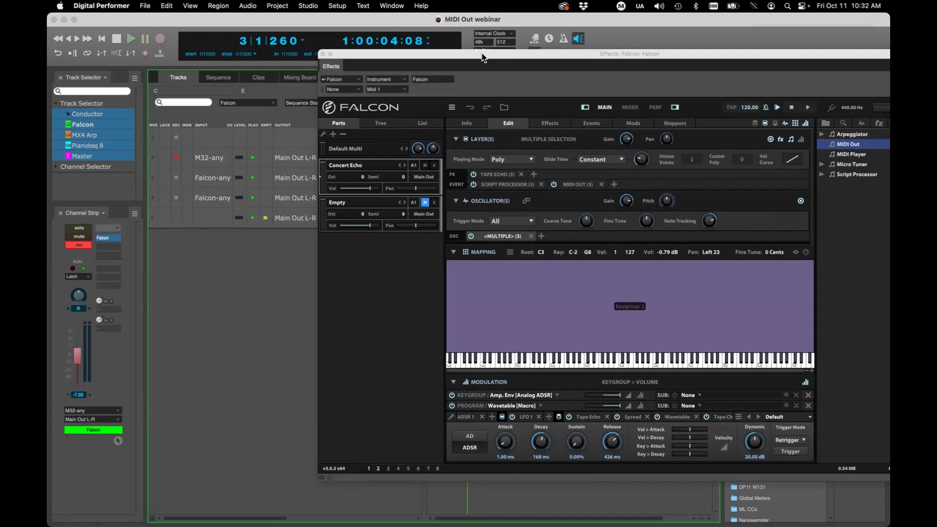
left_click_drag(482, 57, 360, 48)
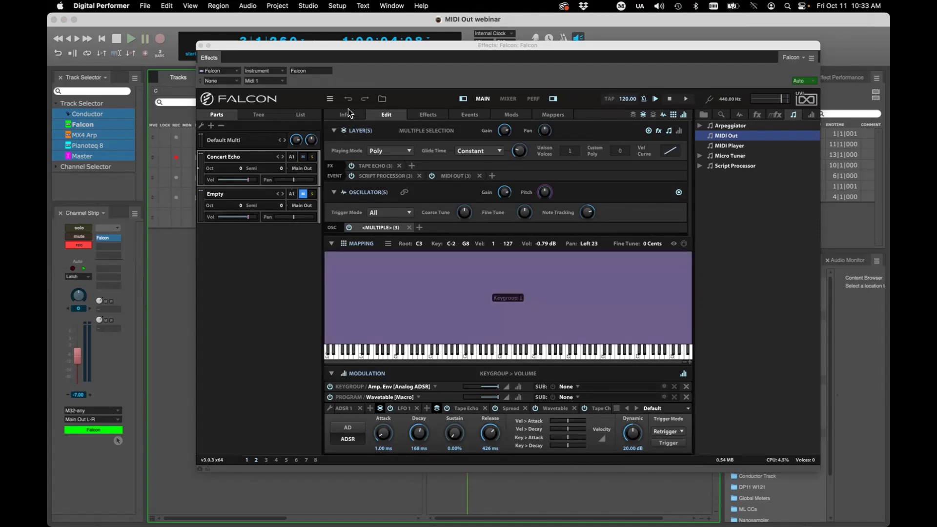
- Check the dialog for saving the Concert Echo program under a new name, cancel it and close the Falcon instrument
left_click(331, 99)
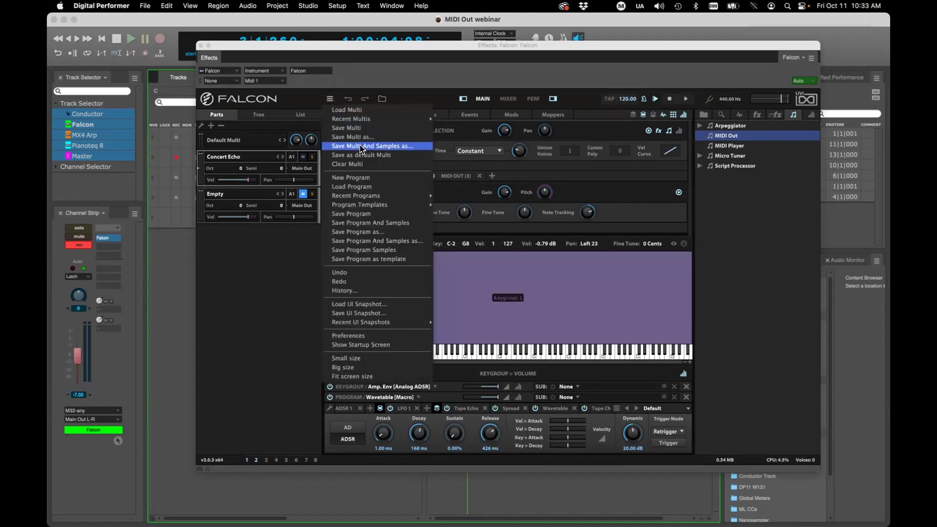
left_click(402, 232)
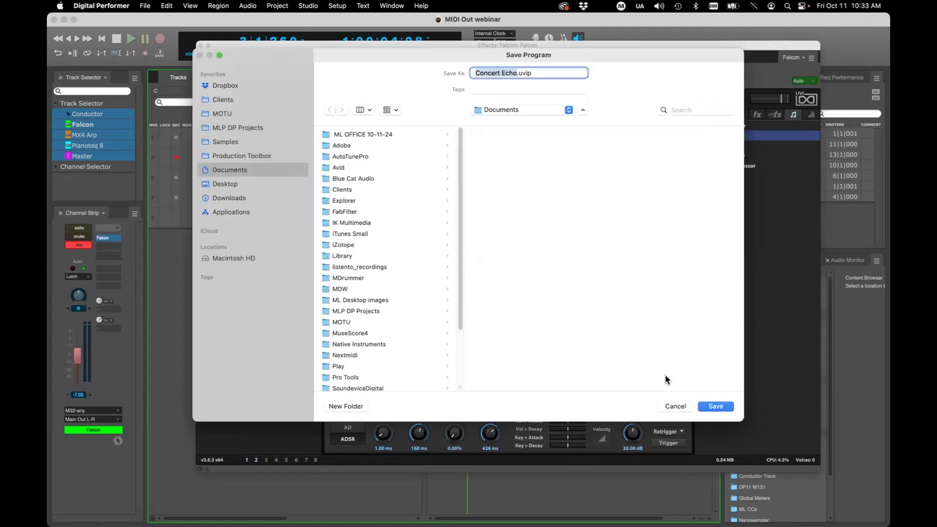
left_click(674, 407)
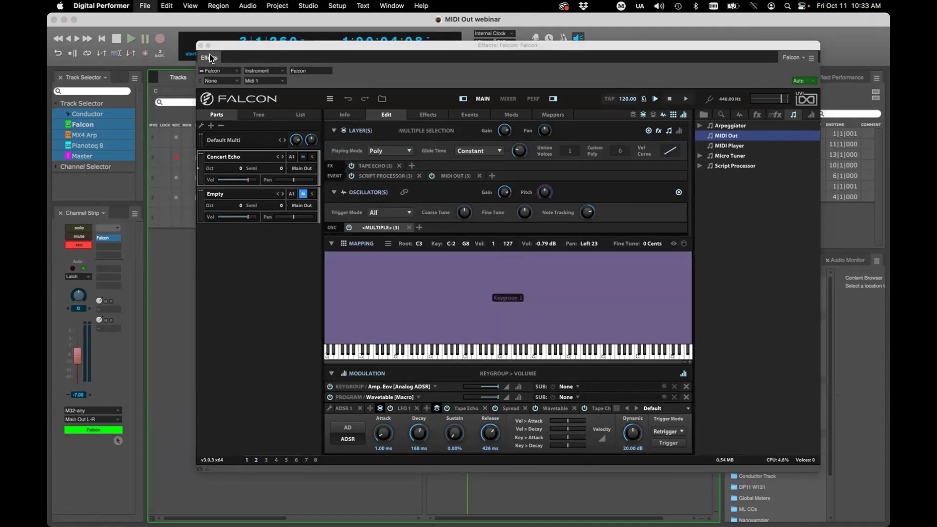
left_click(199, 46)
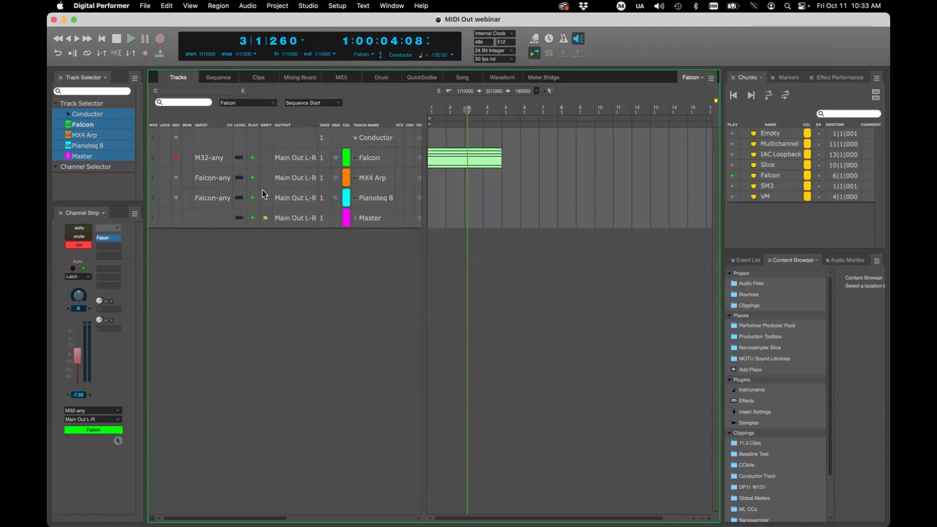
- Record-enable the MX4 Arp track and set the Mixing Board levels to -8.50 for Falcon and -3.20 for MX4 Arp
left_click(176, 177)
left_click(375, 159, "shift")
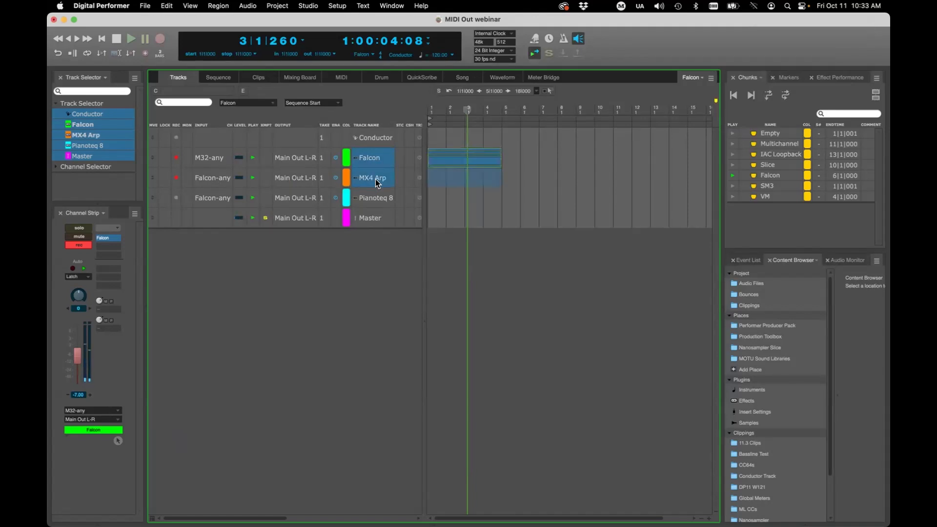
left_click(307, 78)
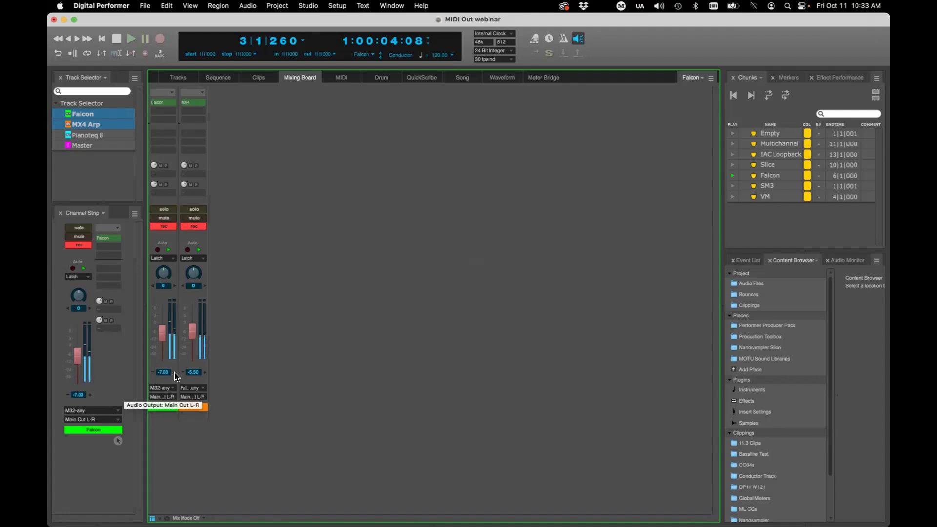
left_click_drag(162, 336, 159, 364)
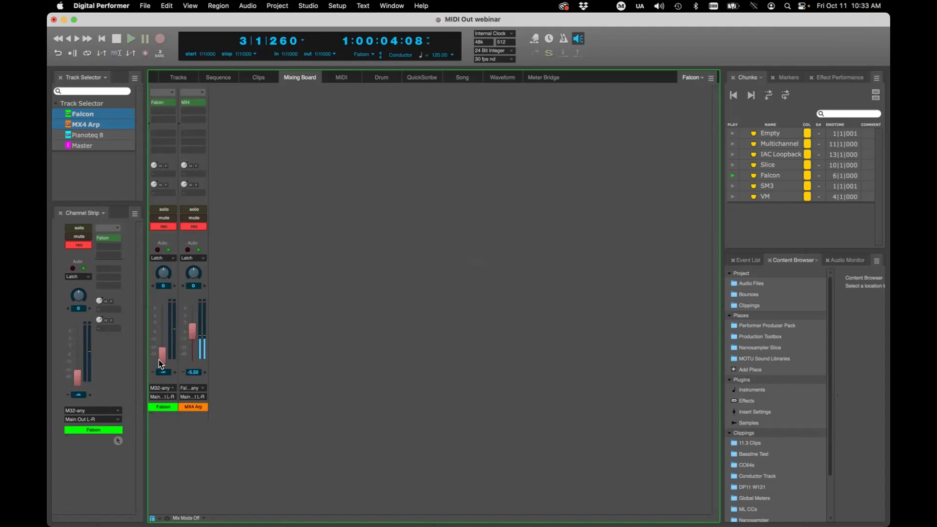
mouse_move(156, 346)
left_mouse_down()
mouse_move(165, 344)
mouse_move(163, 329)
left_mouse_up()
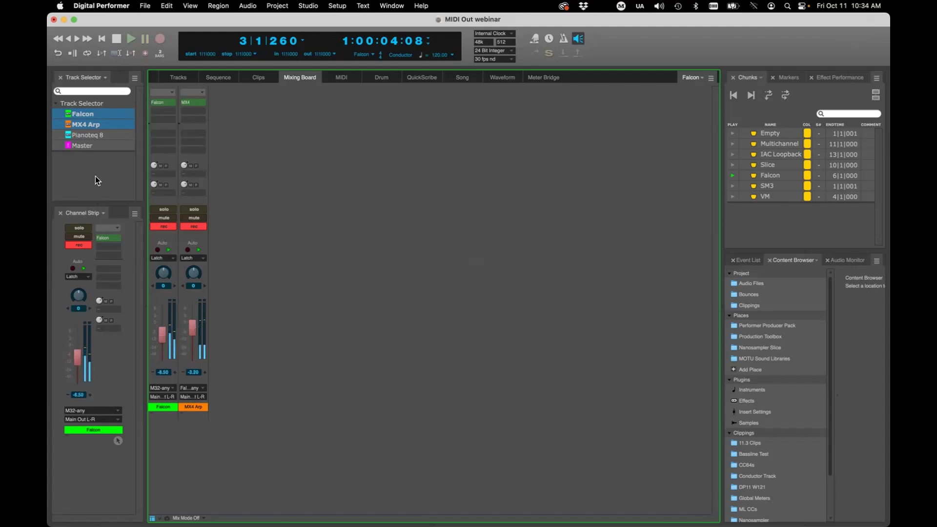
- Add Pianoteq 8 to the Mixing Board, record-enable it and set levels of -5.20 for Falcon, -6.20 for MX4 Arp and -7.00 for Pianoteq 8
left_click(101, 136)
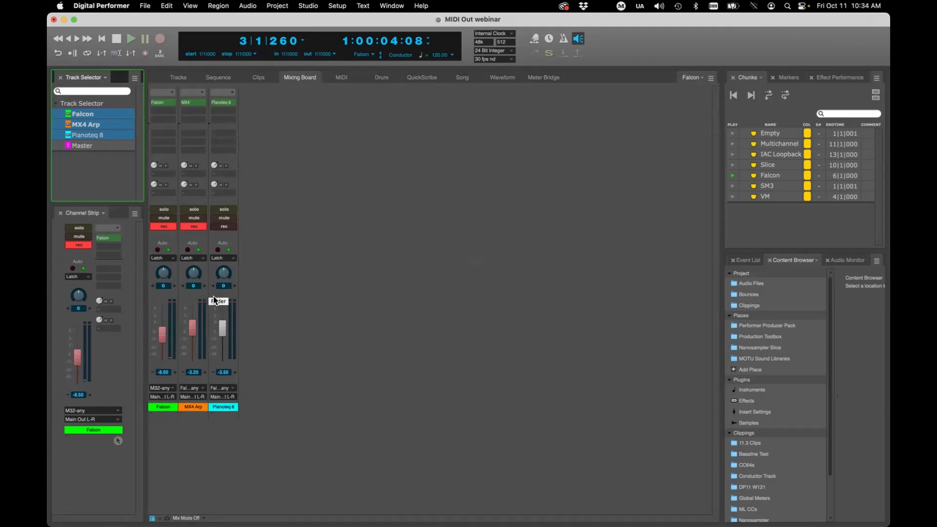
left_click(225, 227)
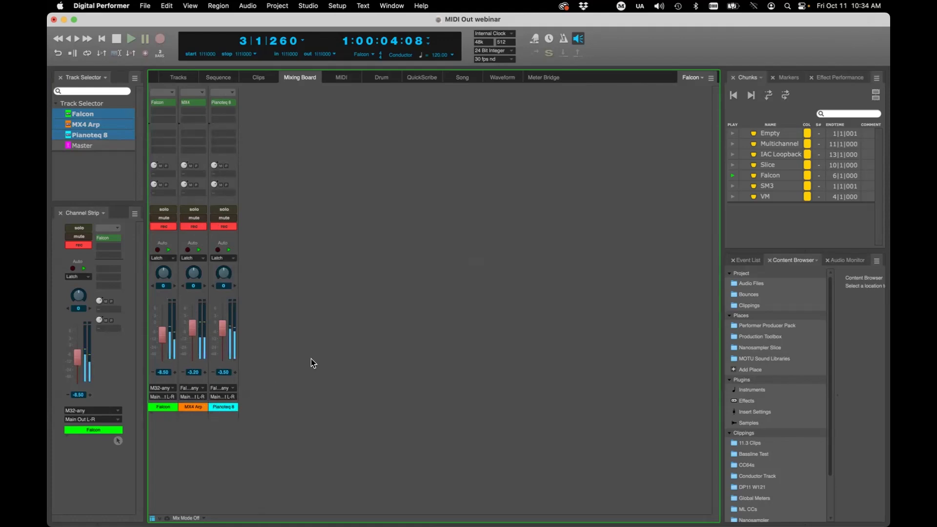
mouse_move(195, 338)
left_mouse_down()
mouse_move(219, 334)
mouse_move(168, 330)
mouse_move(219, 334)
mouse_move(191, 333)
left_mouse_up()
- Record the Falcon, MX4 Arp and Pianoteq 8 tracks together, starting from measure 8
left_click(178, 77)
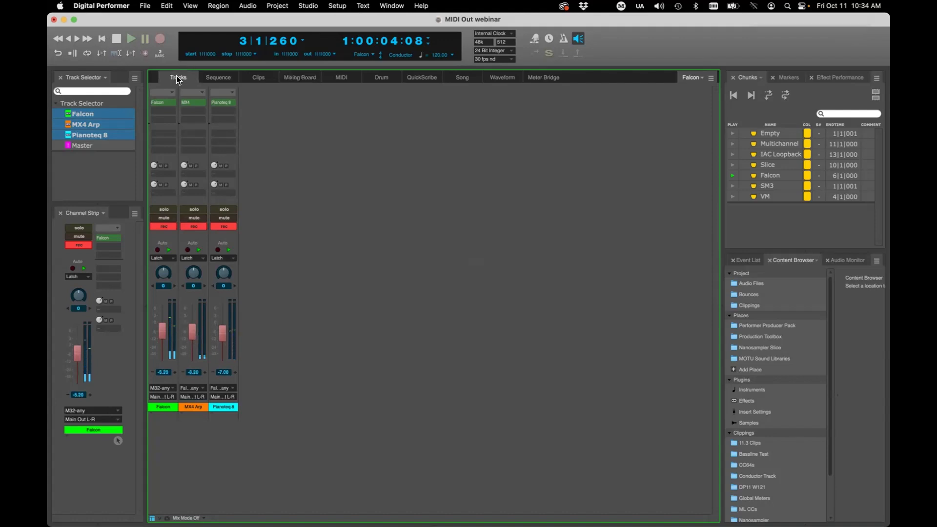
type(".8")
key("Return")
key("3")
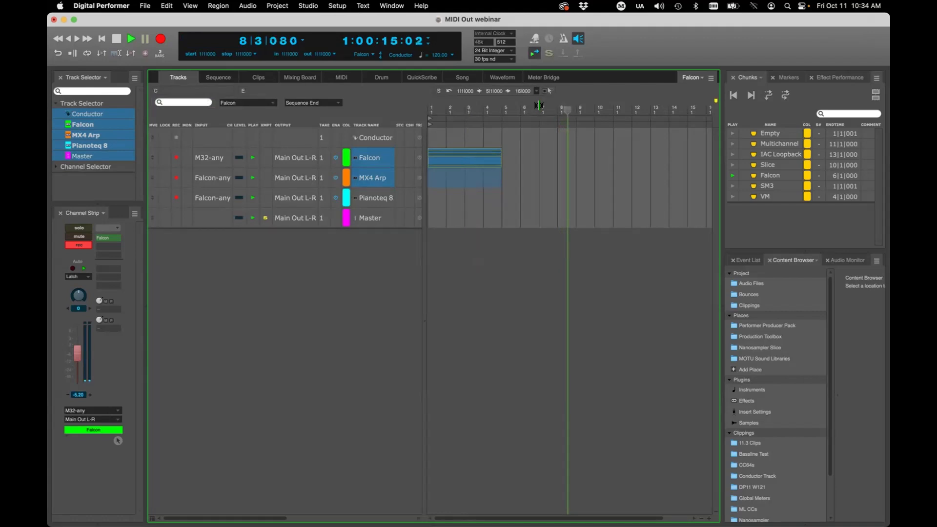
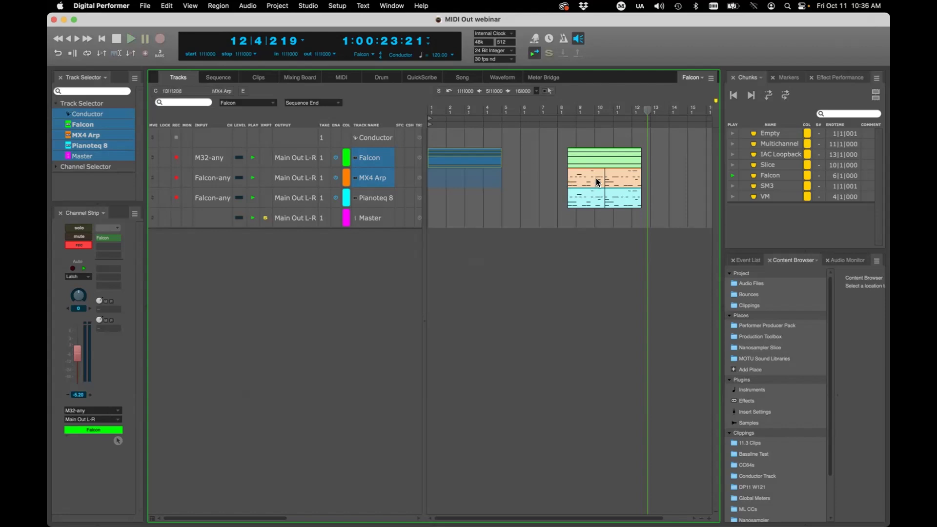
- Recheck the MIDI Out processor in the Falcon instrument, close its window and save the project
double_click(373, 157)
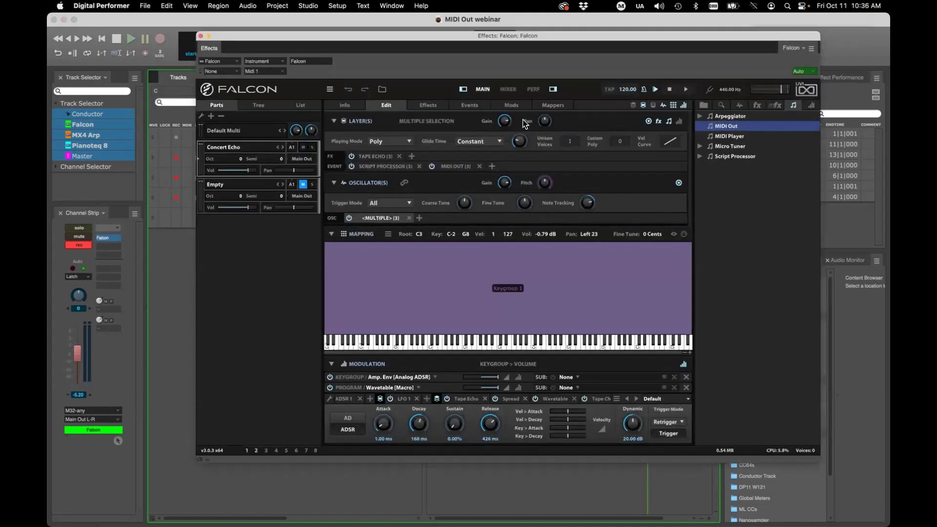
mouse_move(511, 140)
left_click(199, 36)
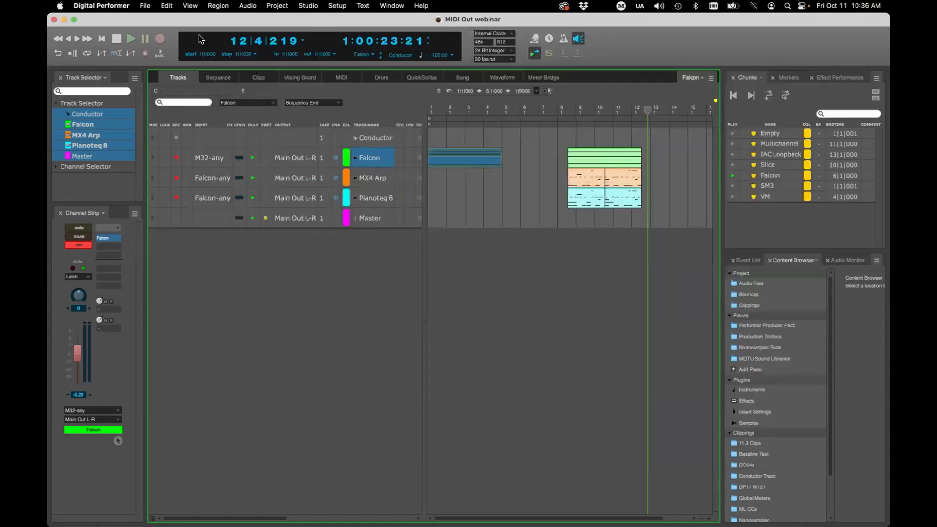
left_click(276, 313)
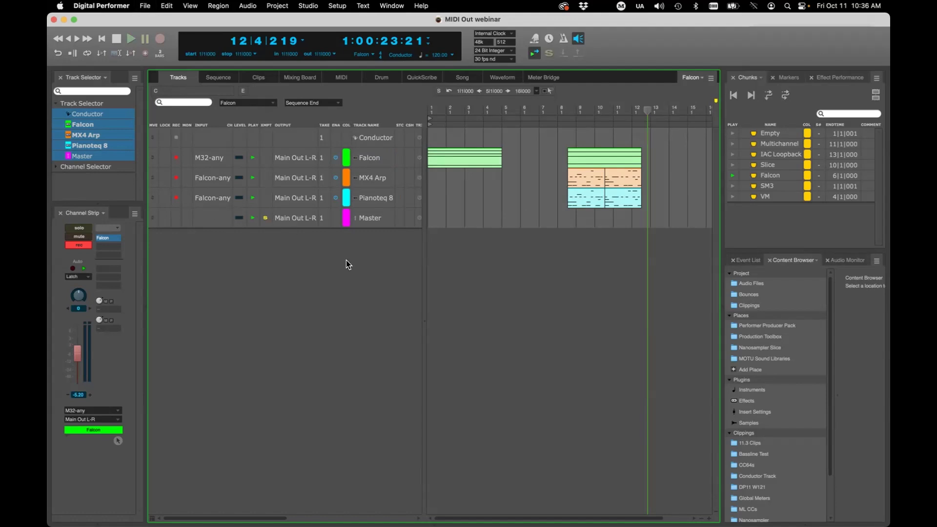
key("super+s")
- Switch to the SM3 sequence, widen the track list to show the full track names and save the project
left_click(738, 217)
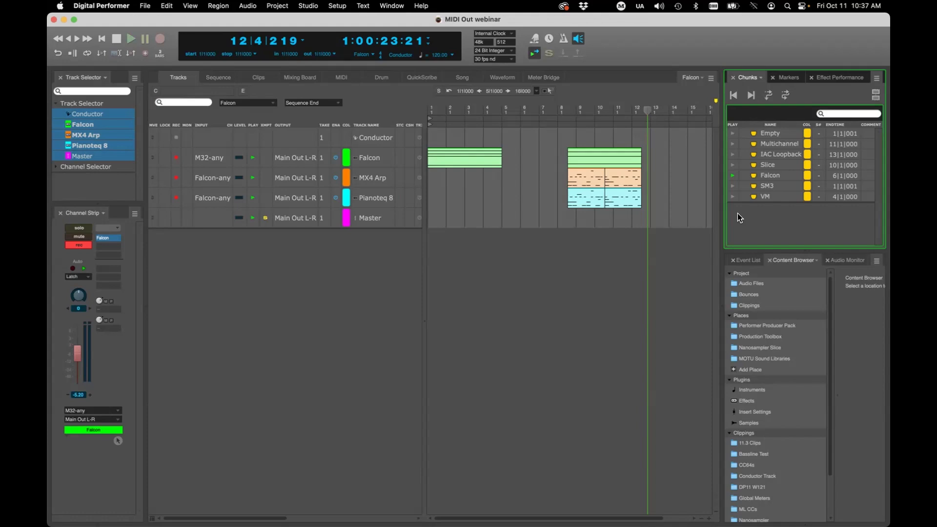
left_click(346, 342)
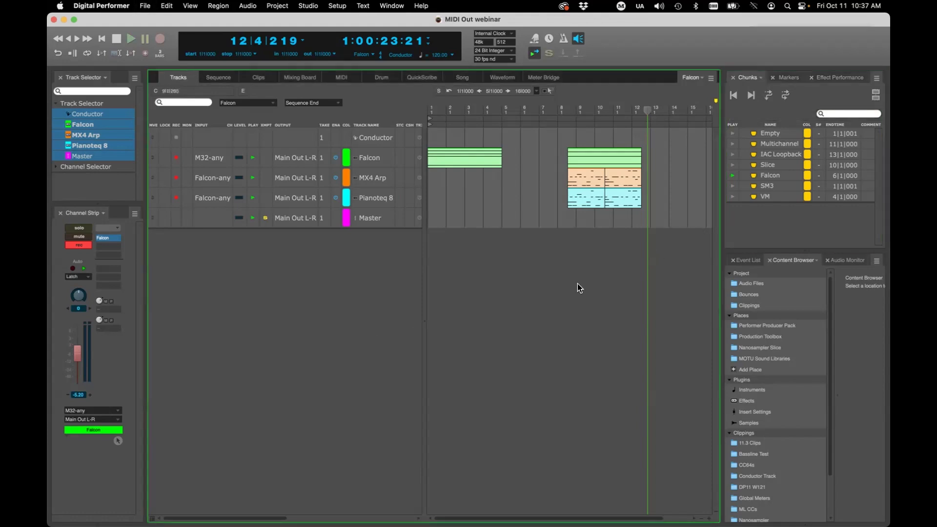
left_click(731, 186)
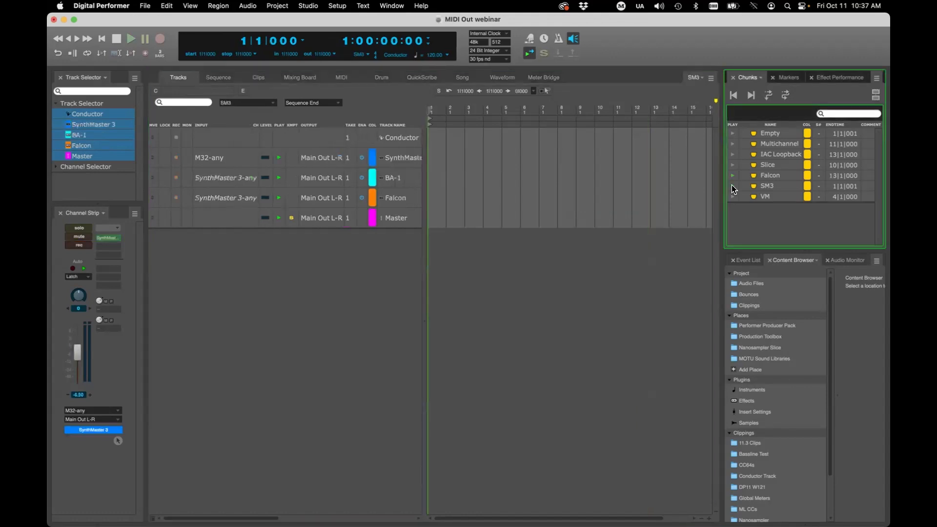
left_click_drag(425, 254, 435, 258)
key("super+s")
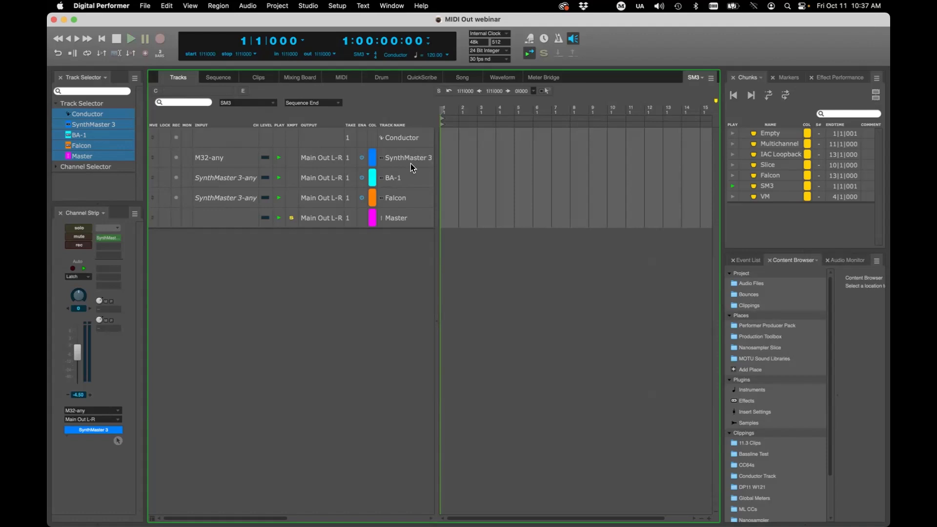
- Record-enable the SynthMaster 3 track and set the MIDI inputs of the BA-1 and Falcon tracks to SynthMaster 3-any
left_click(173, 159)
left_click(219, 181)
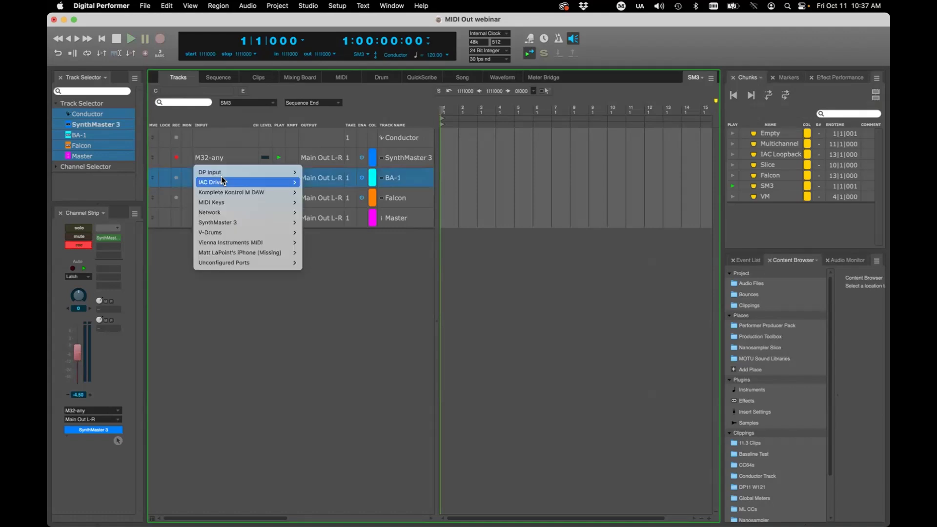
mouse_move(241, 222)
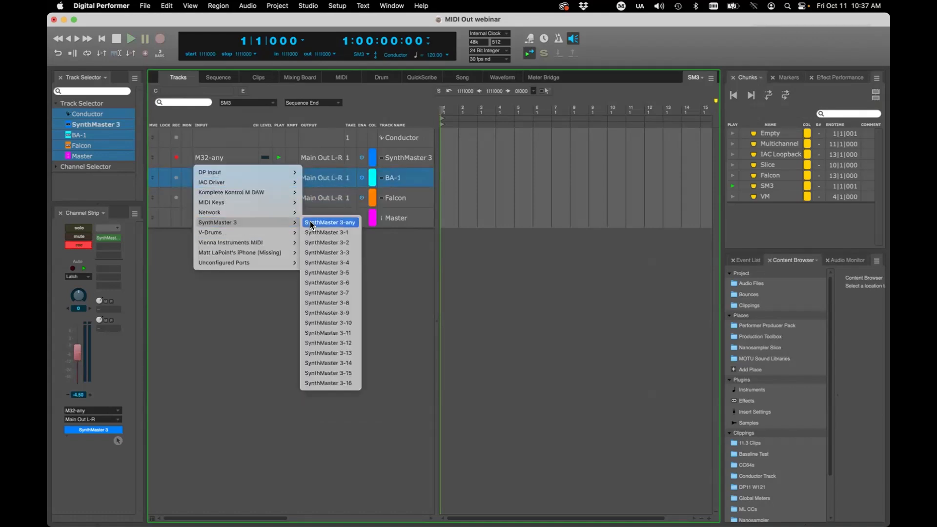
left_click(311, 223)
left_click(219, 197)
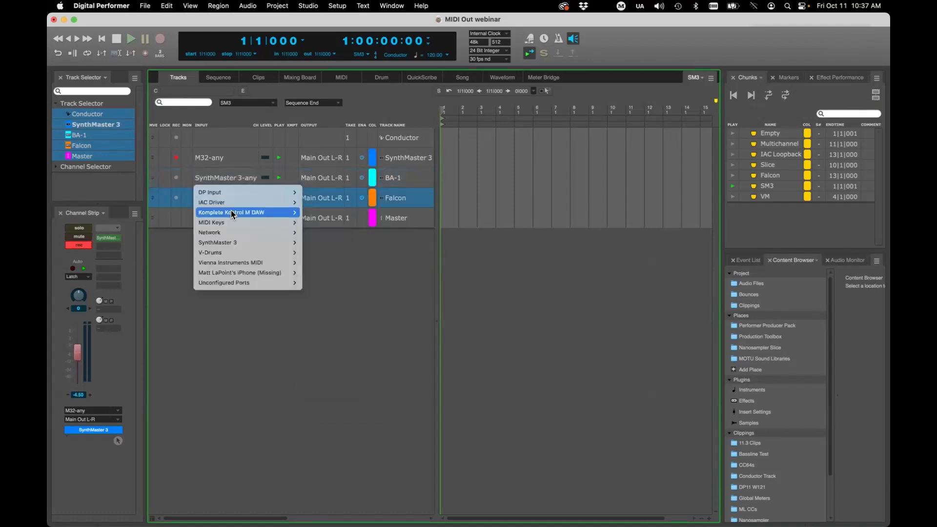
left_click(322, 243)
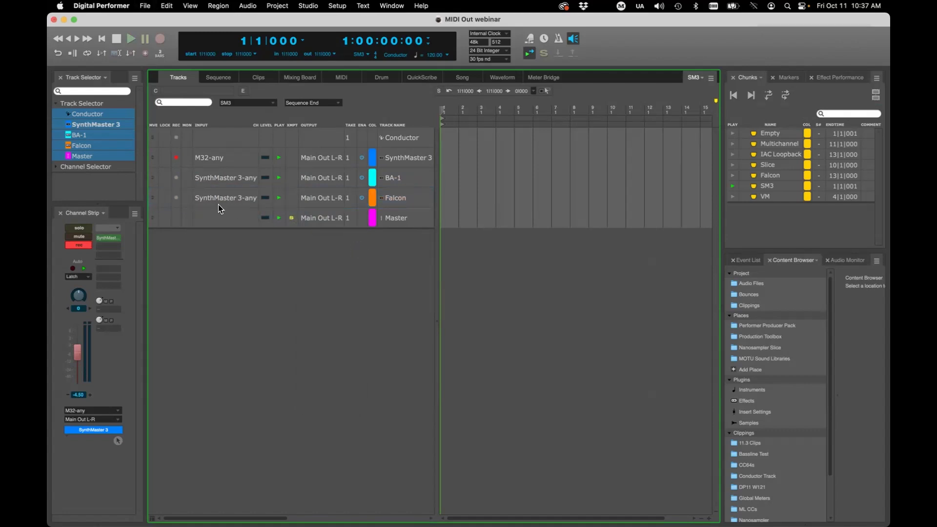
- Open the SynthMaster 3 instrument, inspect the layers' MIDI output channel settings in its Track View, and close the window
left_click(397, 158)
double_click(393, 157)
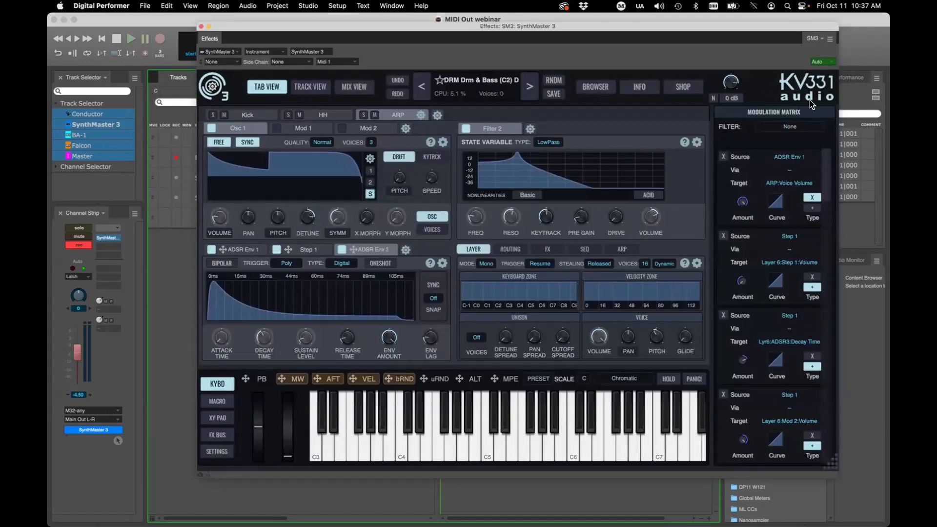
left_click_drag(476, 26, 469, 28)
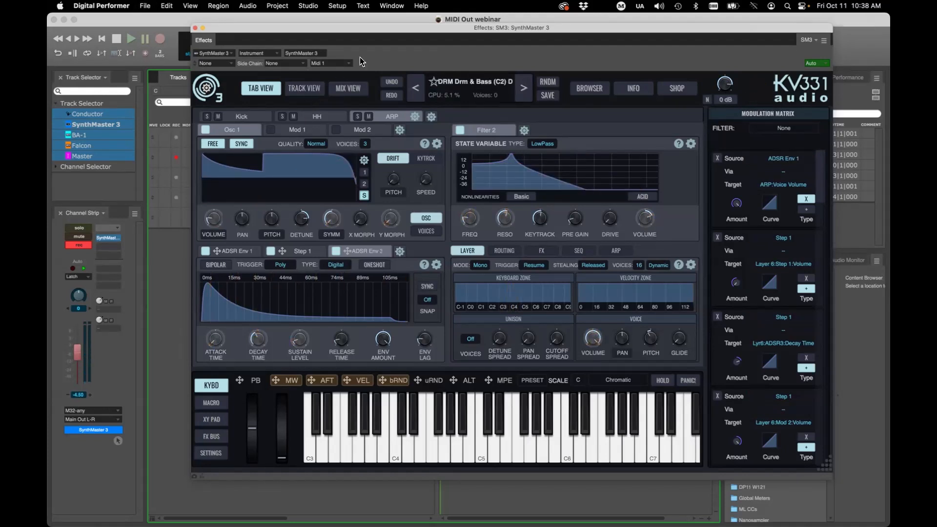
left_click_drag(433, 30, 441, 27)
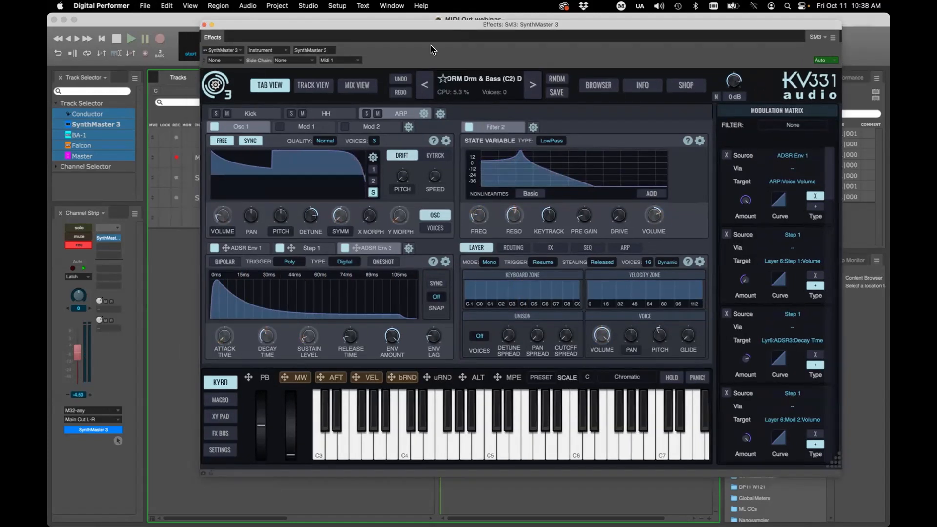
left_click(315, 86)
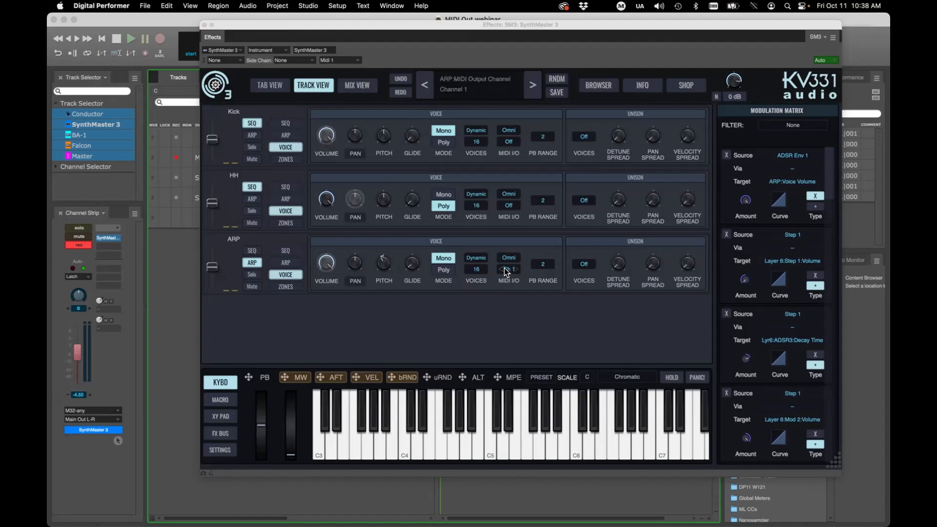
left_click(204, 24)
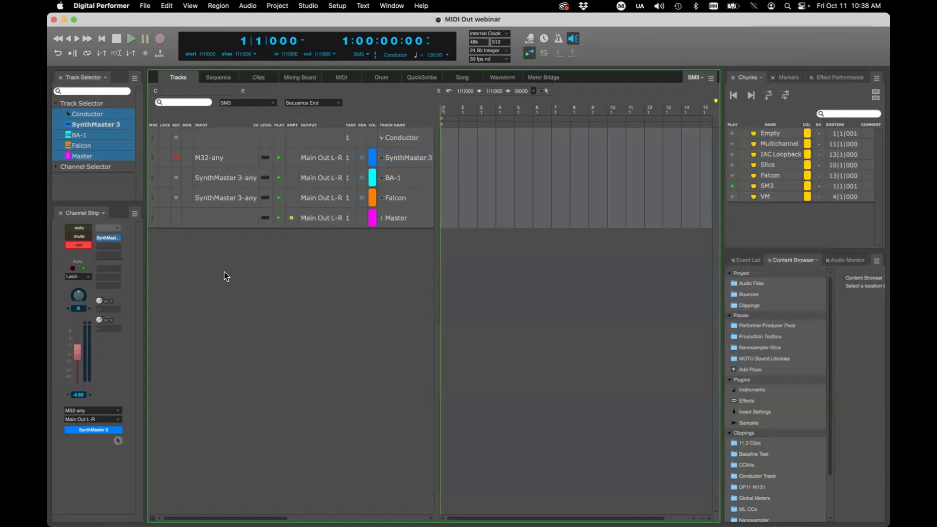
- Open the BA-1 instrument, reposition its window below the SynthMaster 3, BA-1 and Falcon tracks, and record-enable the BA-1 track
left_click(382, 175)
double_click(383, 179)
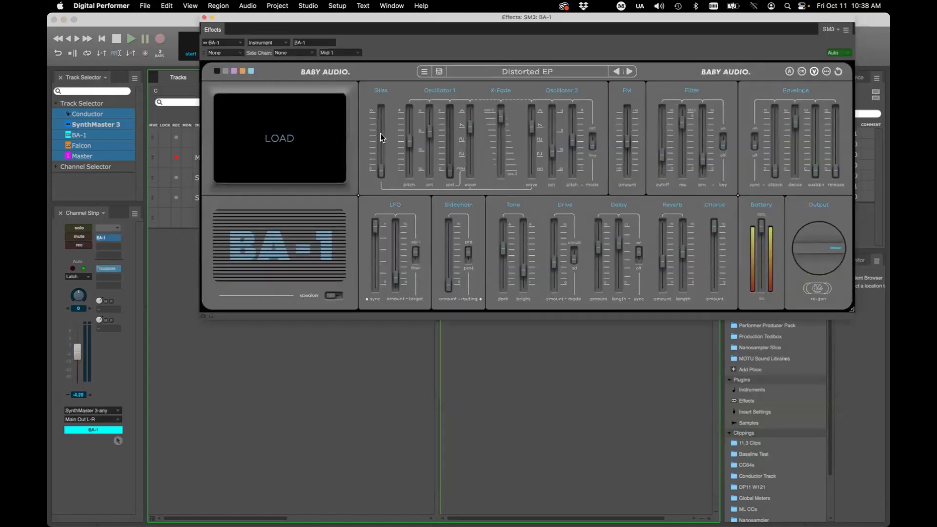
left_click_drag(404, 20, 468, 236)
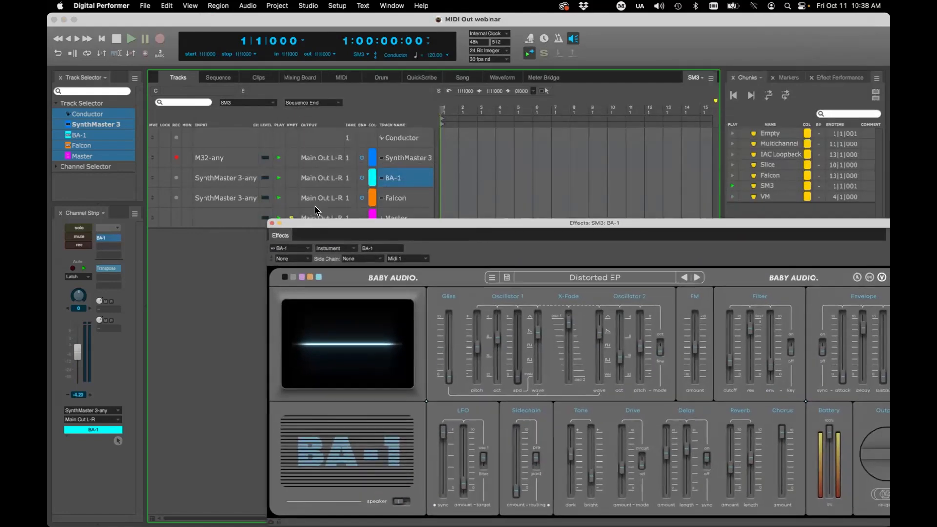
left_click(176, 177)
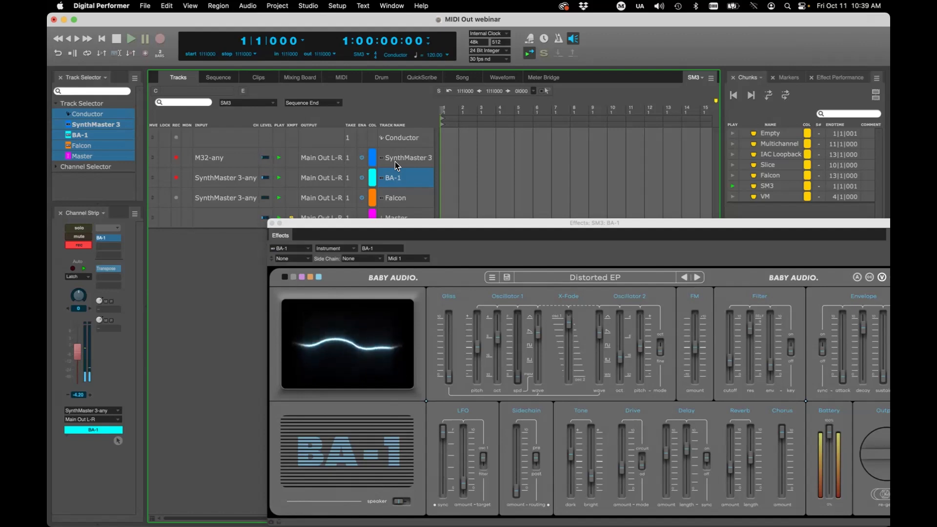
- Test bypassing BA-1's Transpose effect, leave it active transposing from C4 to G4, and close both effect windows
left_click(108, 268)
left_click(360, 43)
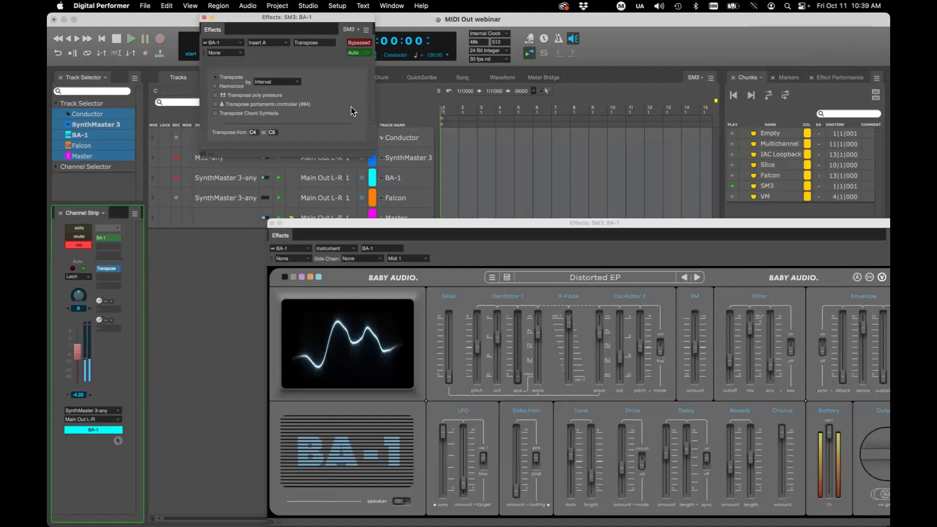
left_click(360, 42)
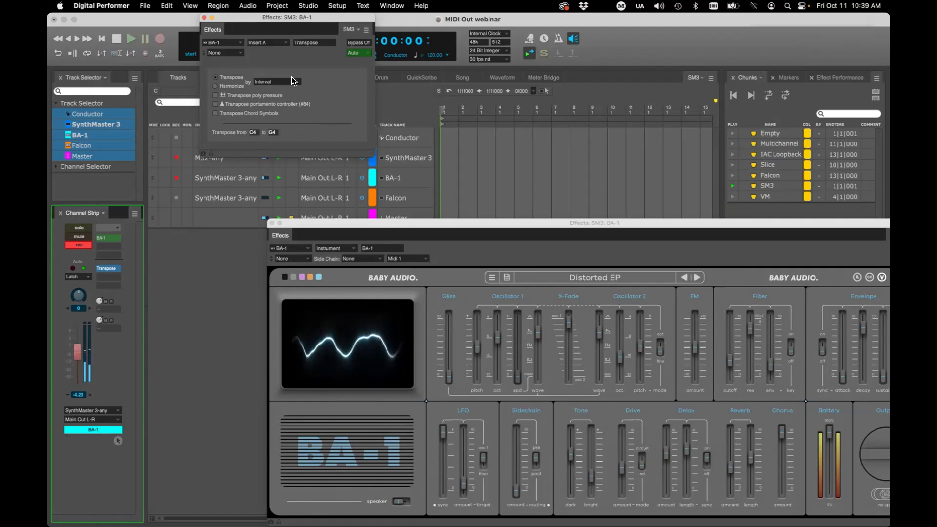
left_click(204, 17)
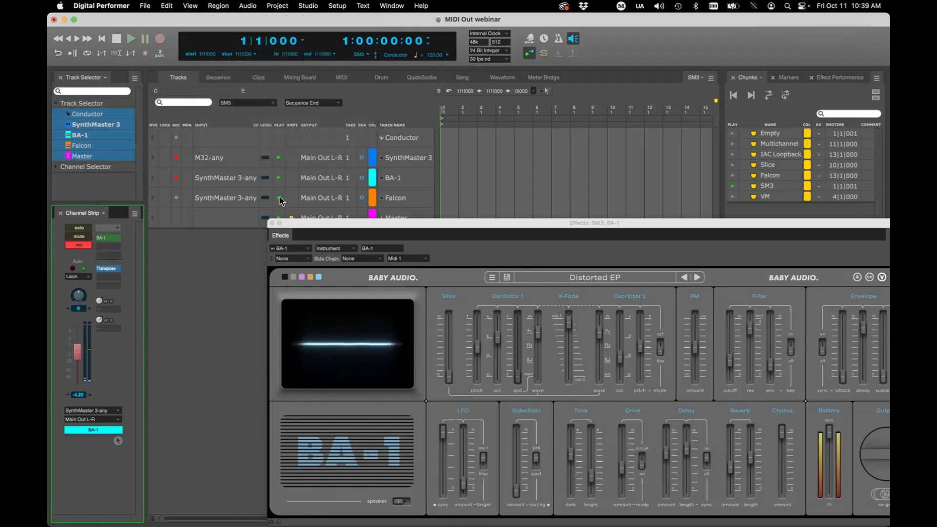
left_click(271, 223)
- Record the SynthMaster 3 and BA-1 tracks together from measure 1 and stop during measure 4
left_click(147, 7)
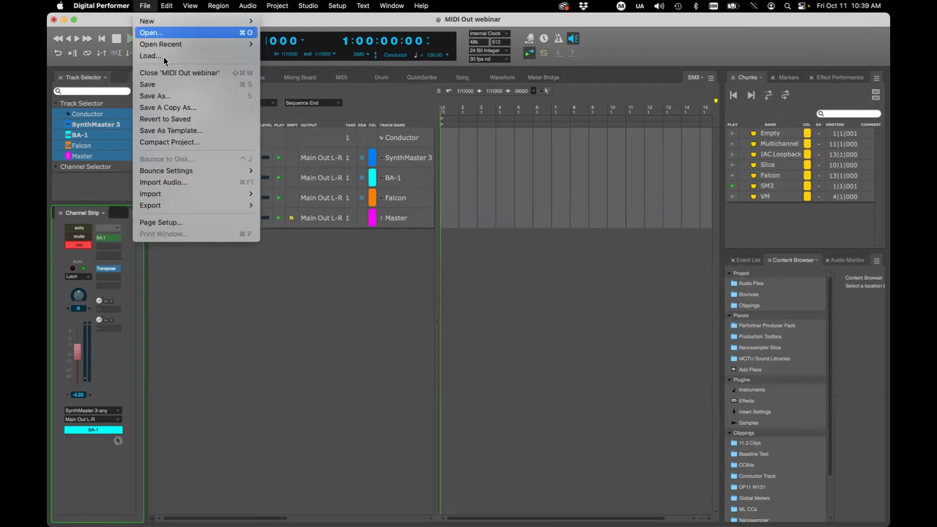
left_click(314, 274)
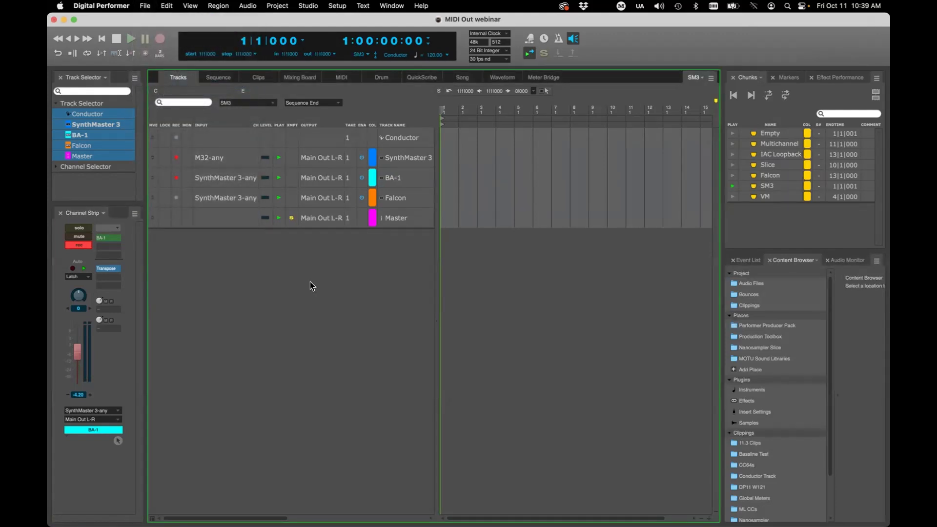
key("KP_3")
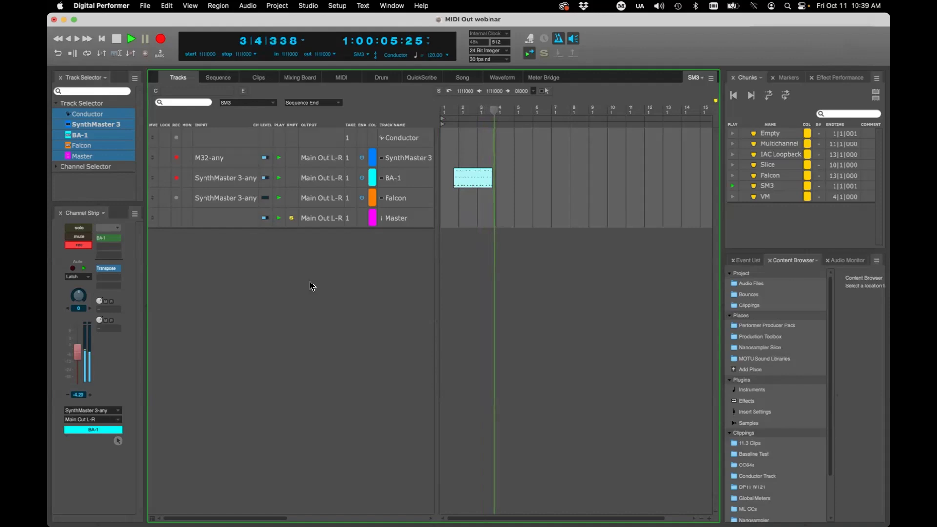
key("space")
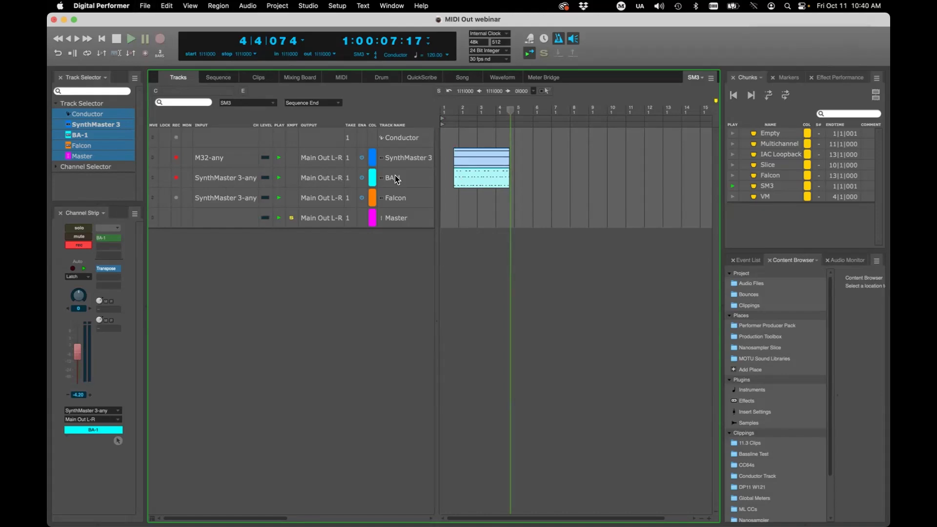
- Record-enable the Falcon track in place of BA-1 and lower Falcon's volume in the Mixing Board, returning to the track list
left_click(176, 198)
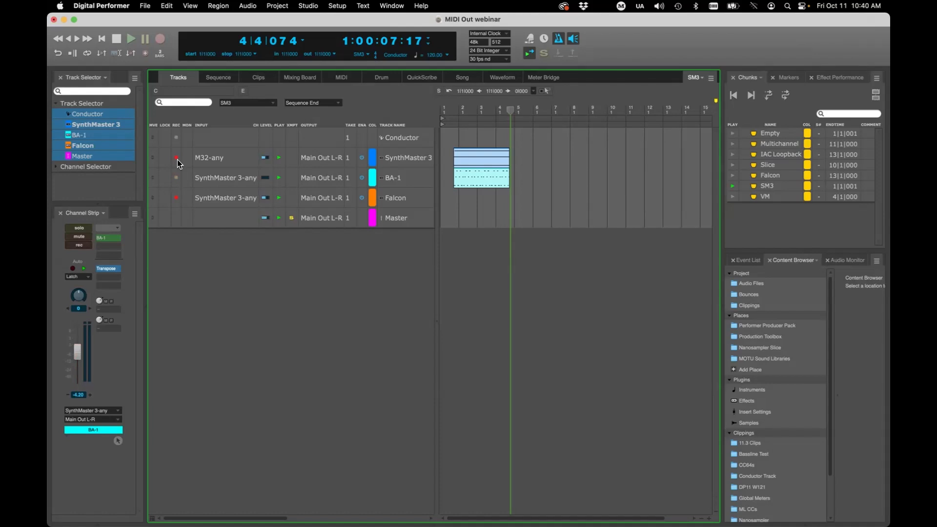
left_click_drag(408, 165, 409, 231)
left_click(323, 78)
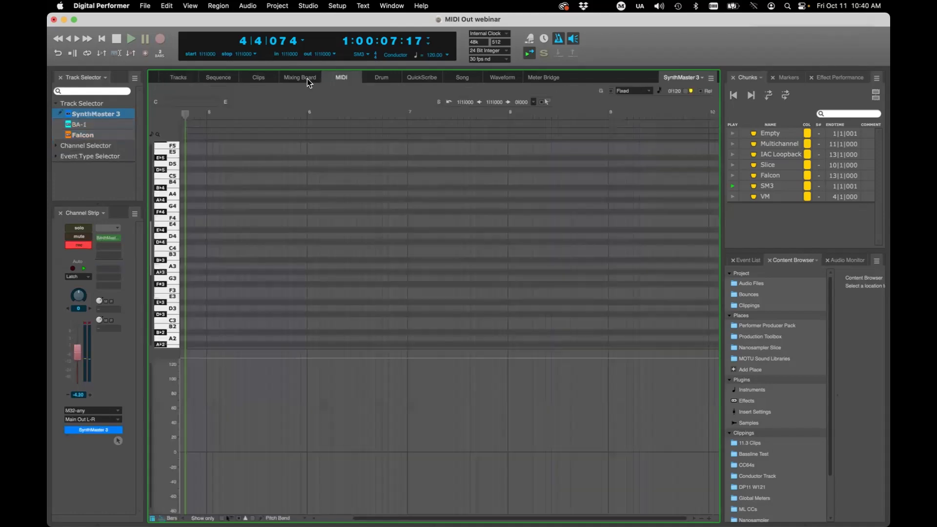
left_click(307, 77)
left_click_drag(226, 326, 224, 343)
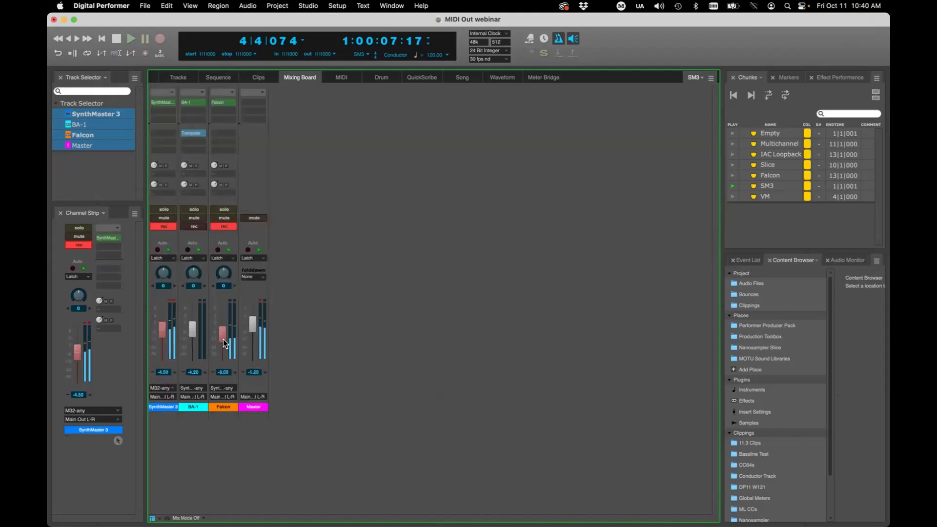
left_click(177, 78)
left_click(276, 287)
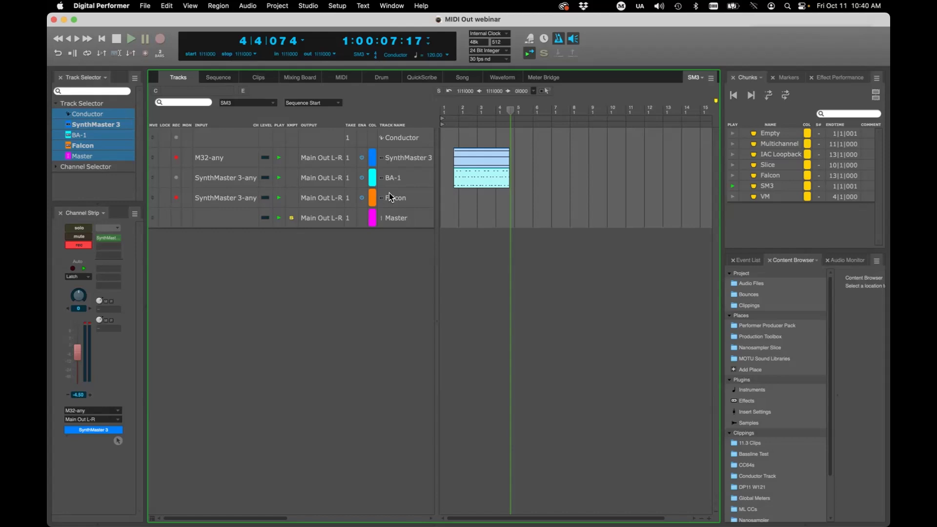
- Try to save the project, switch to the VM sequence and widen its track list to show the full track names
key("super+s")
left_click(495, 252)
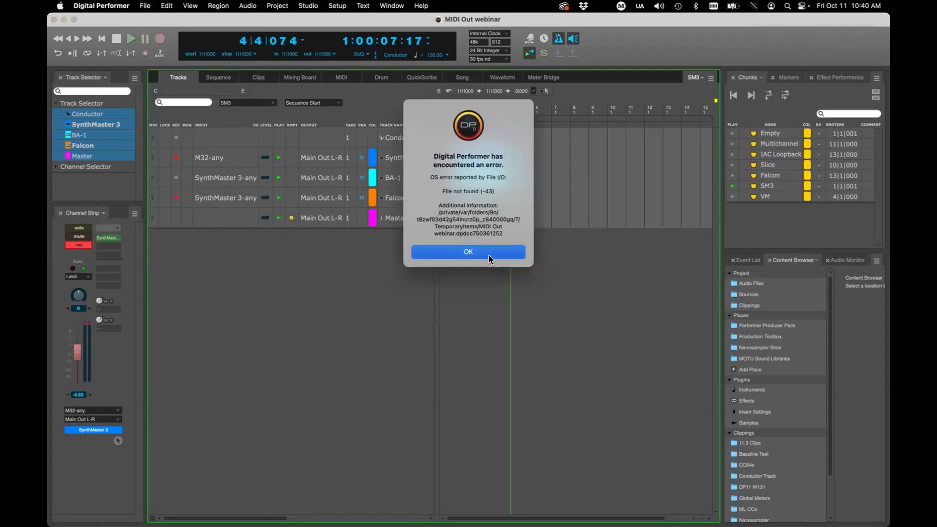
left_click(733, 198)
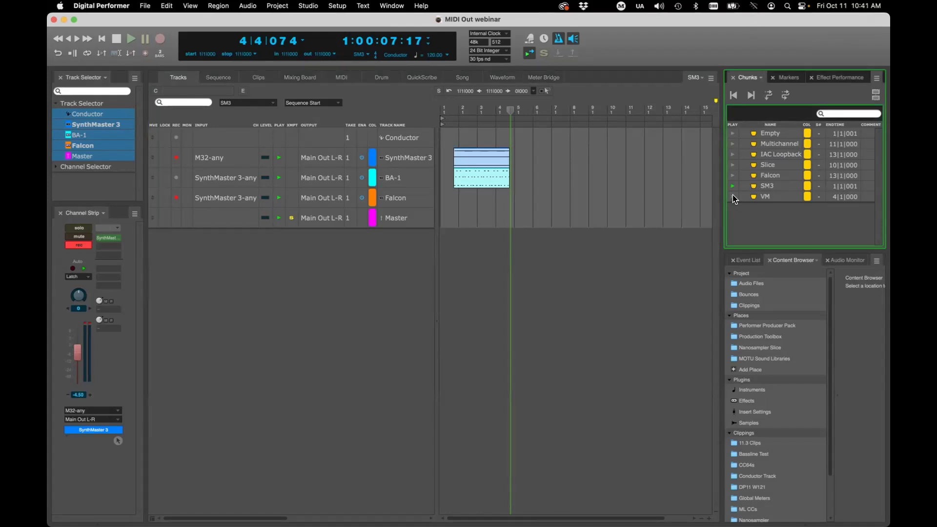
left_click(733, 196)
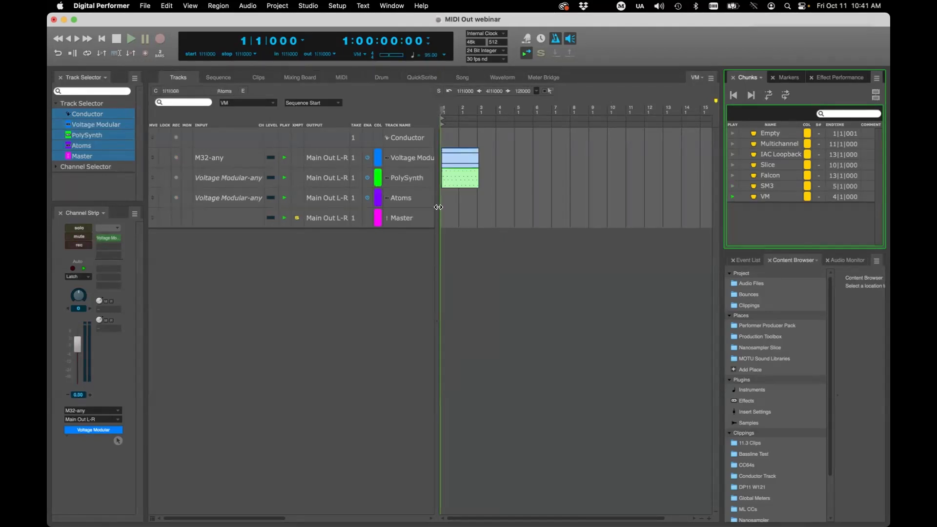
left_click_drag(438, 207, 458, 205)
- Set the MIDI inputs of the PolySynth and Atoms tracks to Voltage Modular-any
left_click(223, 177)
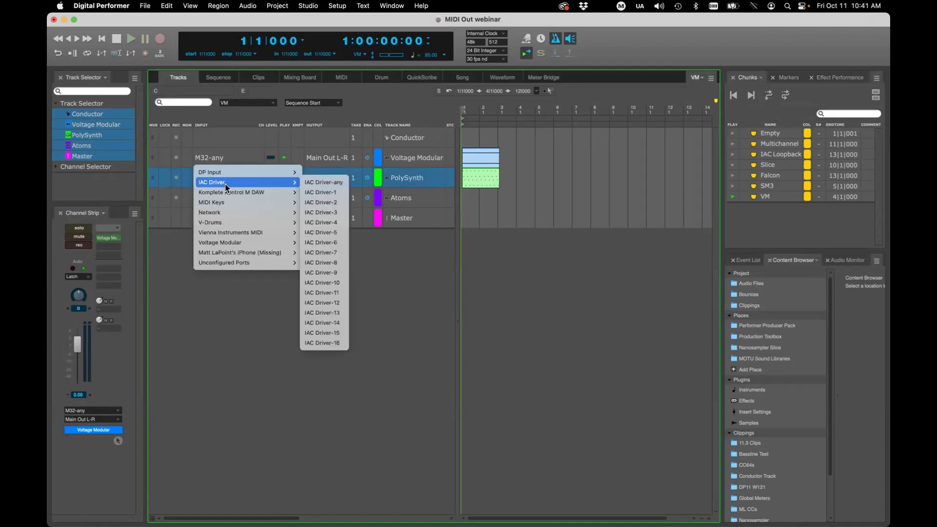
mouse_move(274, 243)
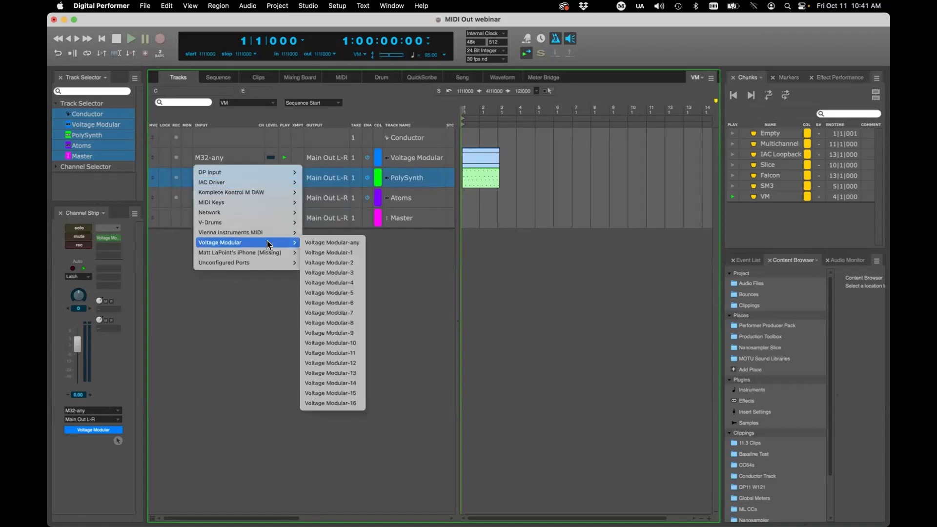
left_click(326, 242)
left_click(221, 201)
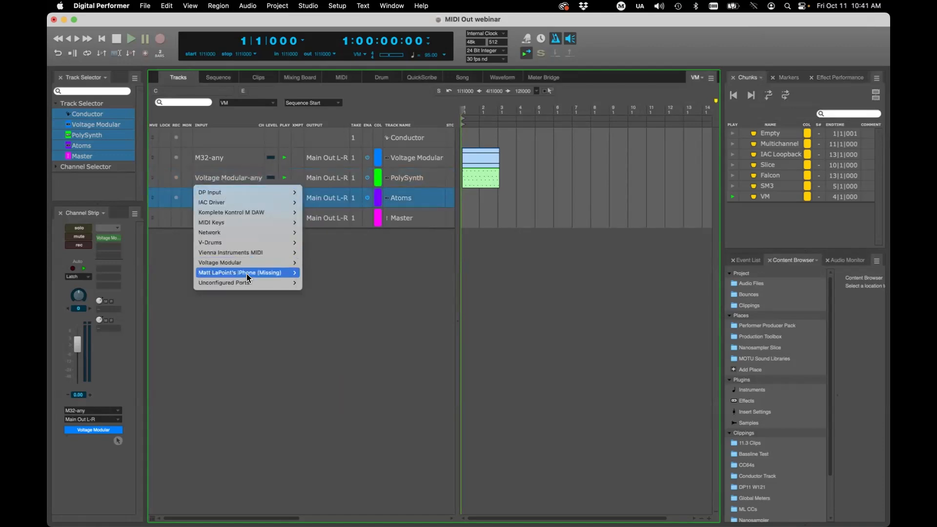
mouse_move(263, 264)
left_click(348, 263)
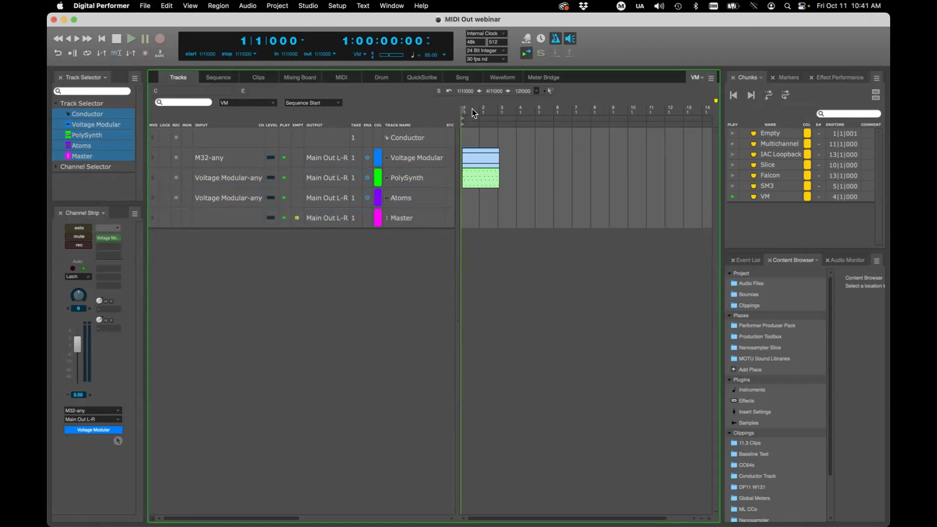
- Open the Voltage Modular instrument and examine its patch across to the CV To MIDI and MIDI Out modules
left_click(398, 158)
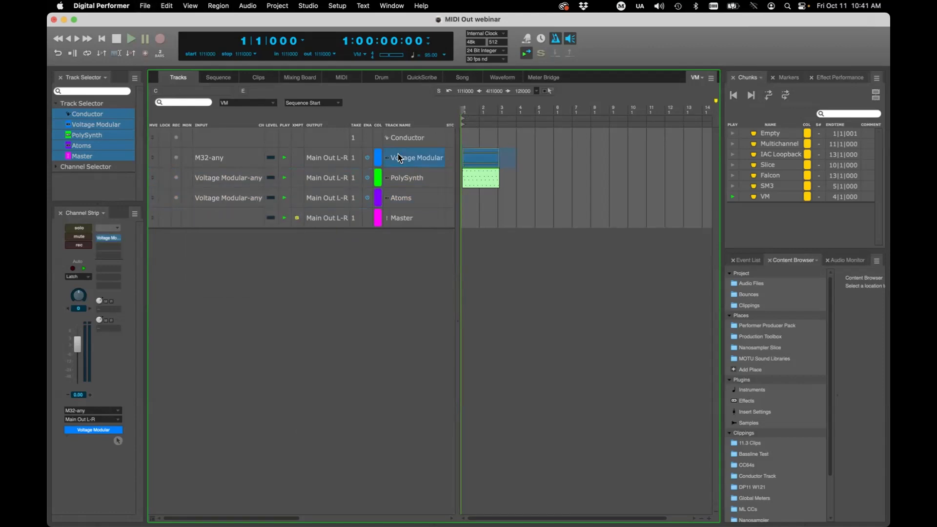
key("v")
left_click_drag(412, 117, 337, 41)
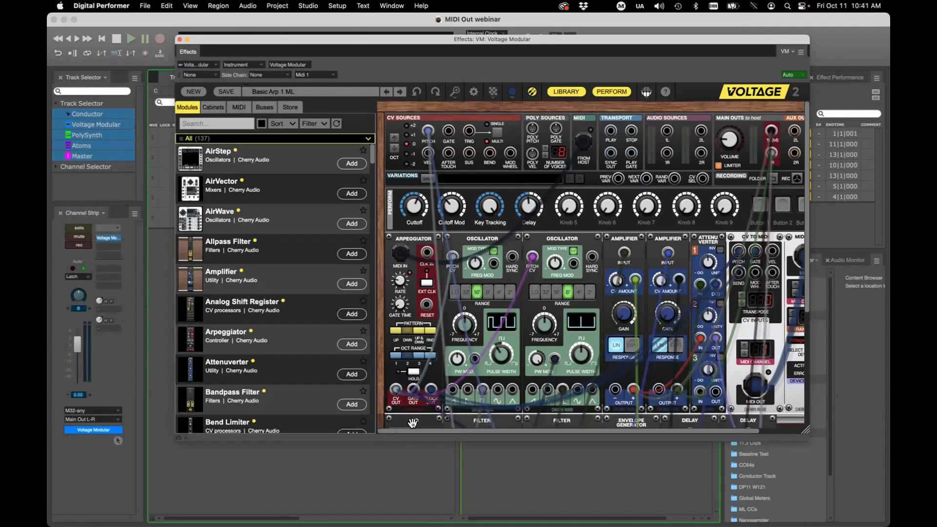
left_click_drag(411, 429, 454, 427)
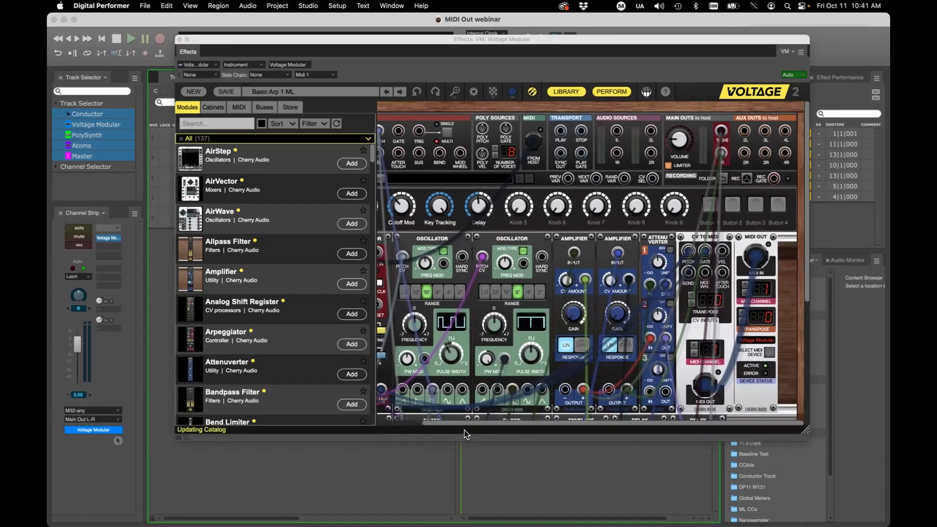
left_click_drag(457, 430, 409, 433)
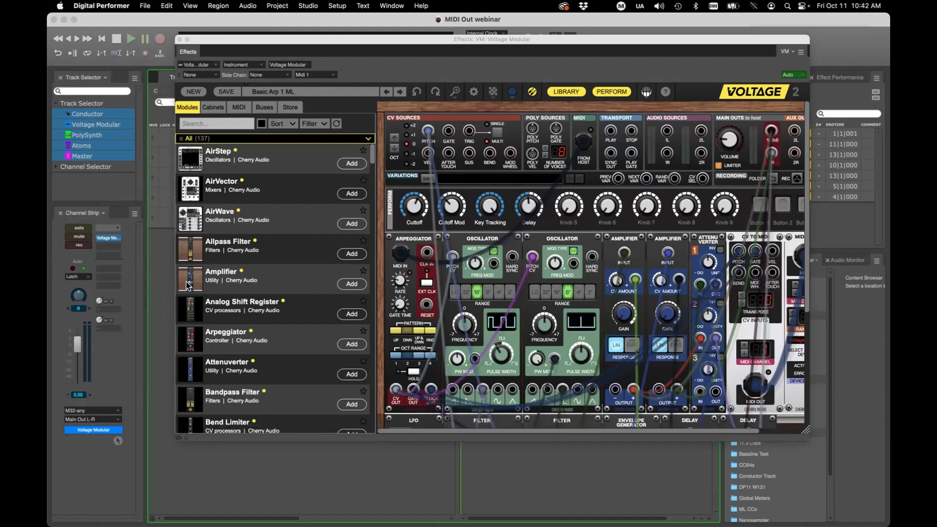
- Browse Voltage Modular's module library to find the CV To MIDI modules
scroll(247, 225, "down", 10)
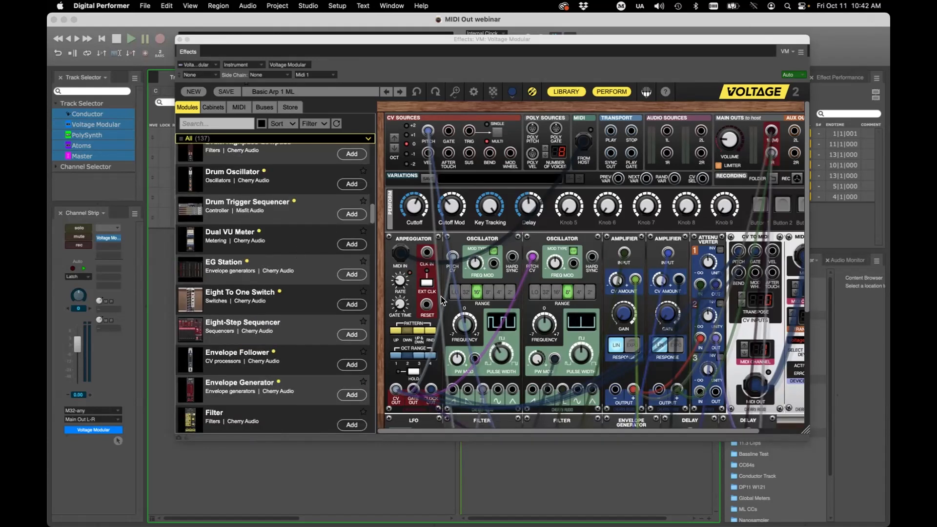
scroll(244, 229, "up", 1)
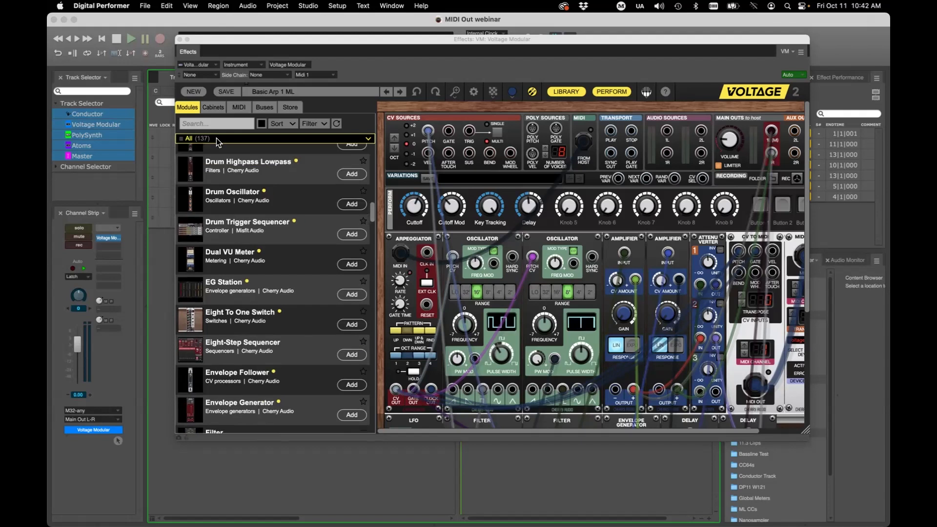
scroll(244, 198, "up", 10)
scroll(247, 230, "down", 8)
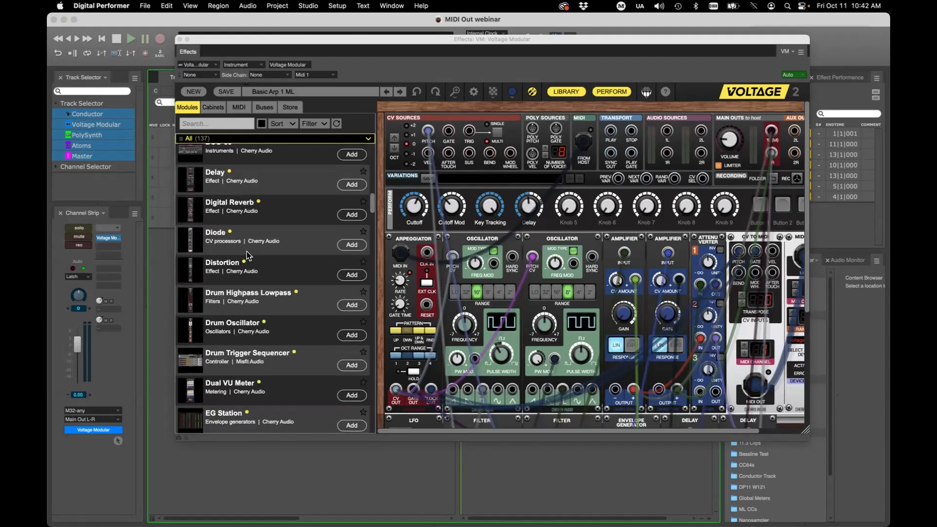
scroll(247, 255, "up", 3)
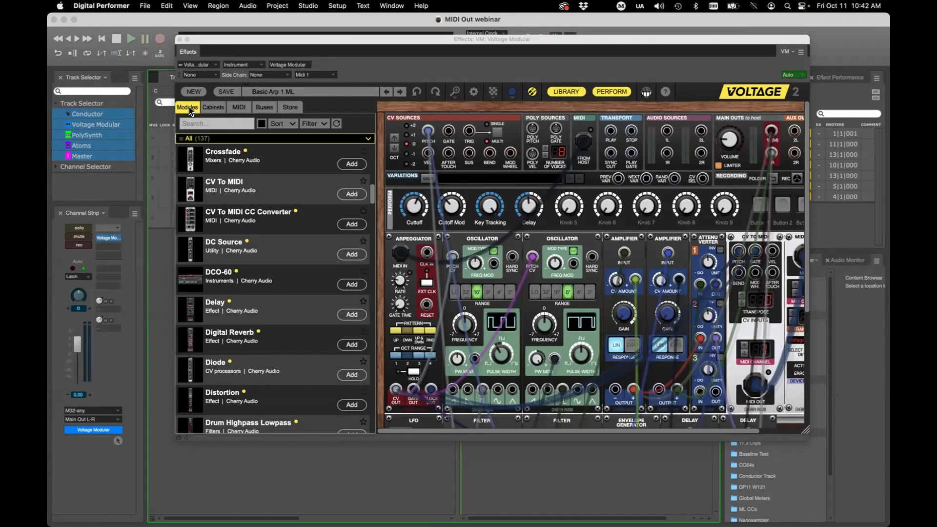
left_click_drag(309, 41, 317, 44)
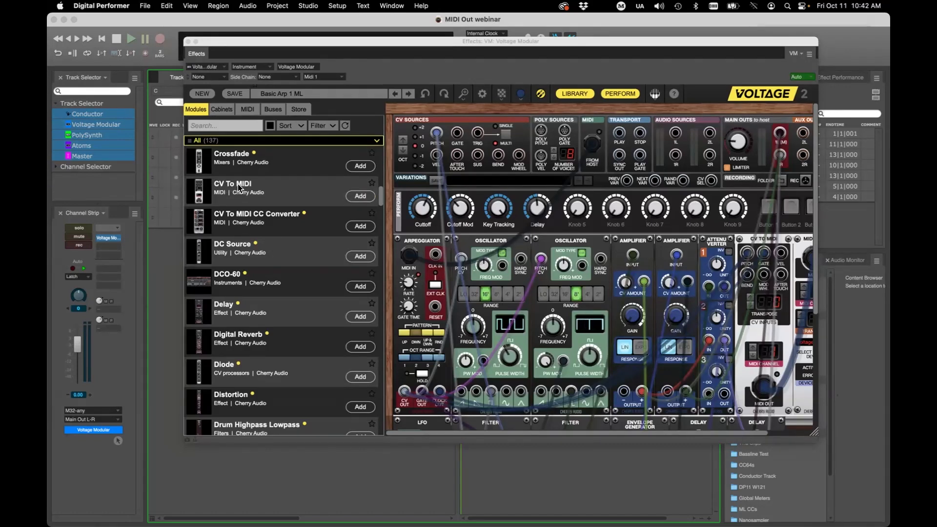
- Lower the opacity of the patch cables in Voltage Modular
left_click_drag(435, 433, 480, 433)
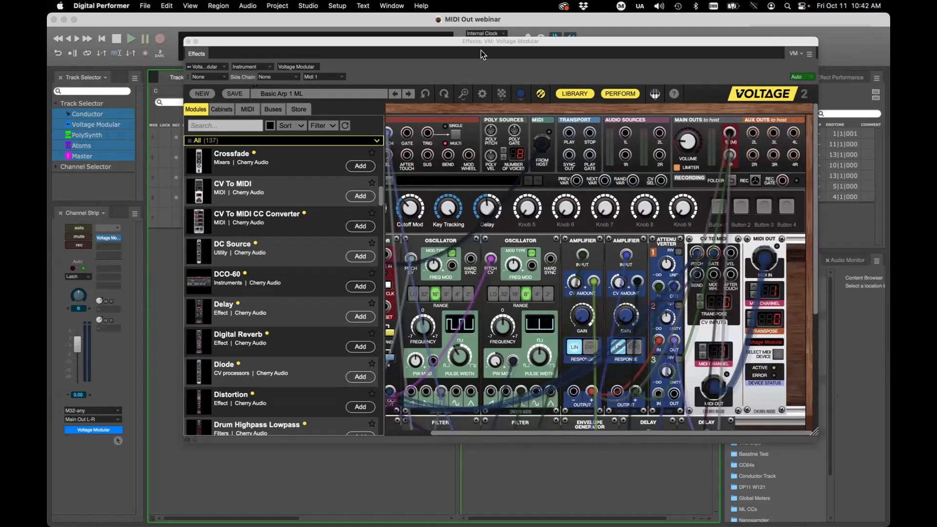
left_click(505, 95)
left_click_drag(522, 116, 495, 117)
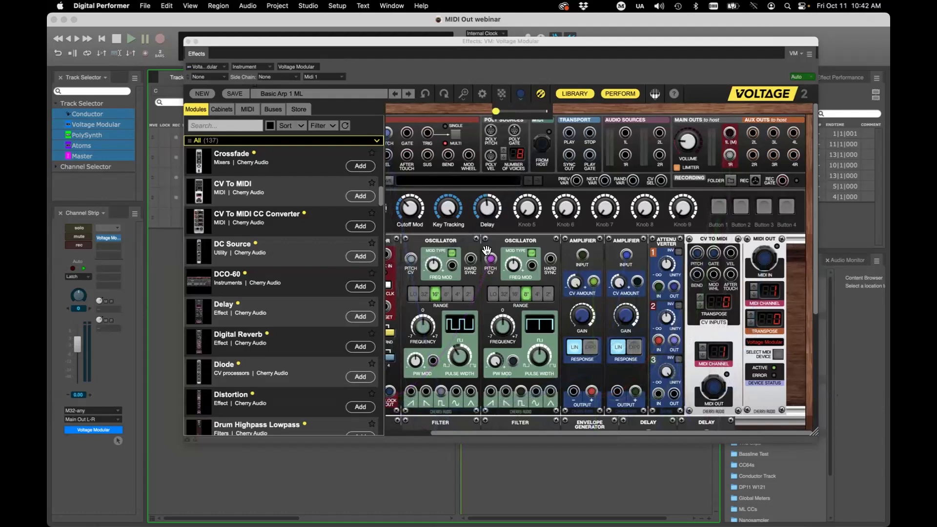
- Trace the cabling from the Arpeggiator's outputs to the CV To MIDI inputs and on to the MIDI Out module
left_click_drag(450, 432, 411, 434)
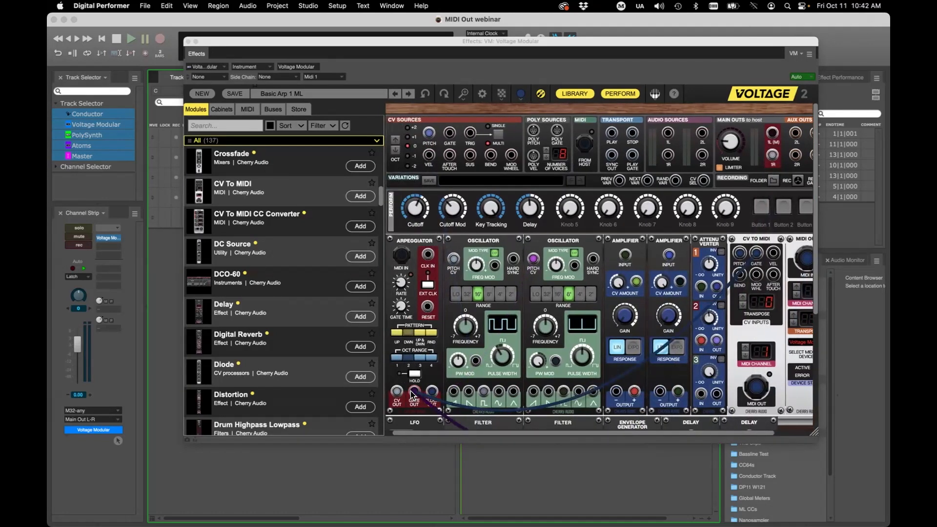
mouse_move(394, 392)
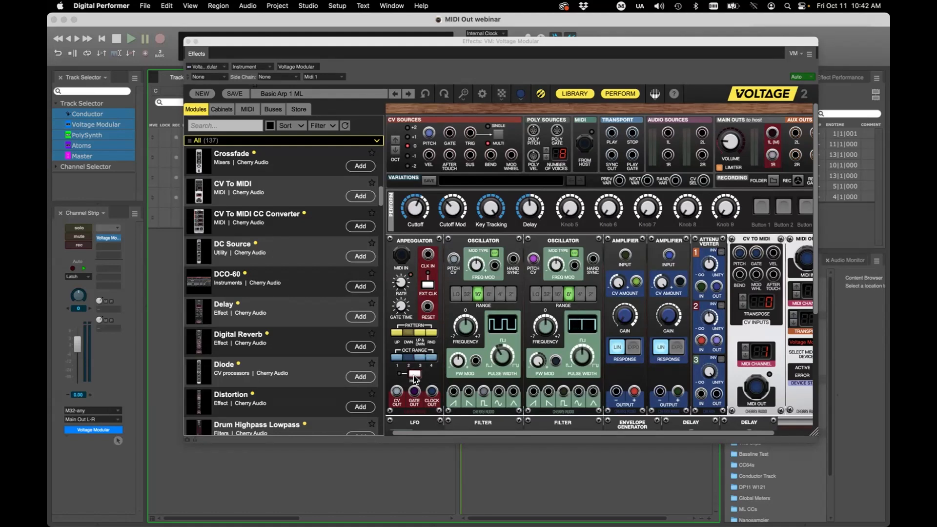
left_click_drag(396, 391, 739, 252)
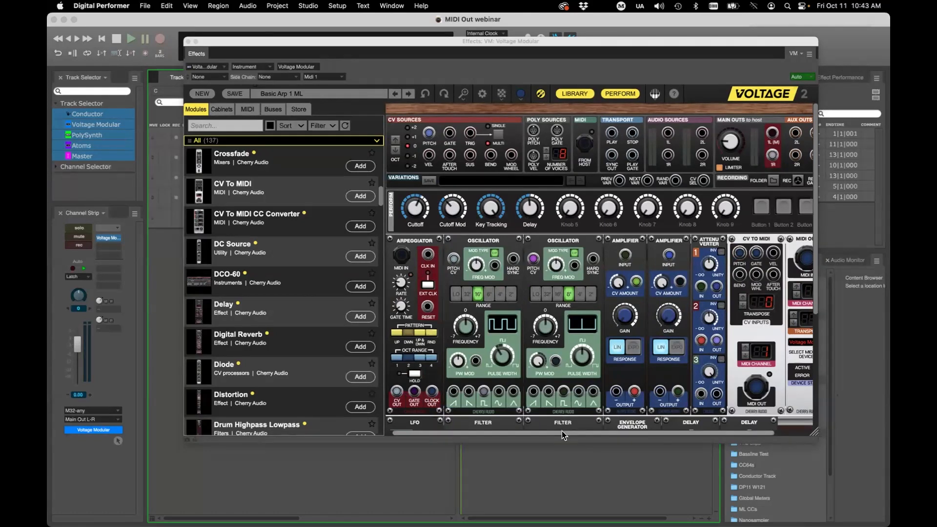
left_click_drag(566, 434, 609, 437)
mouse_move(712, 385)
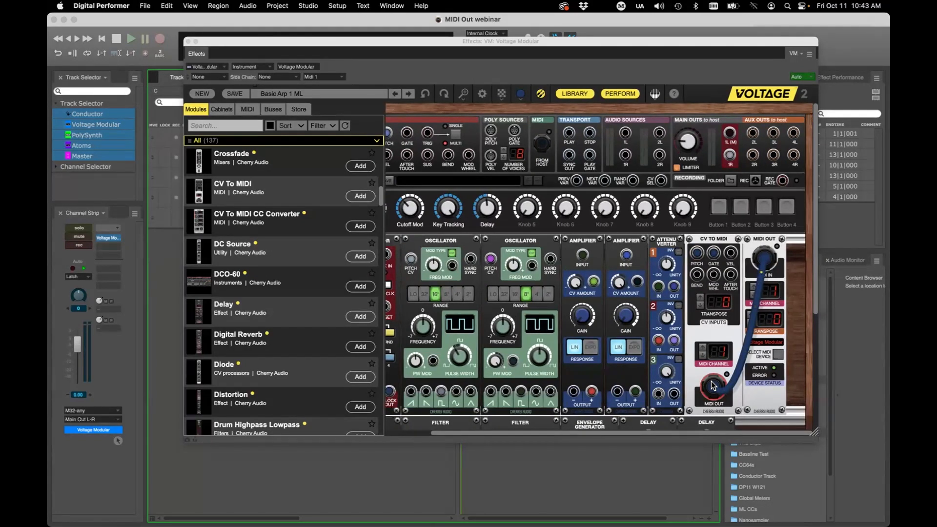
- Browse the module library to the MIDI Output module and examine the patch's MIDI Out channel and device settings
scroll(252, 252, "down", 20)
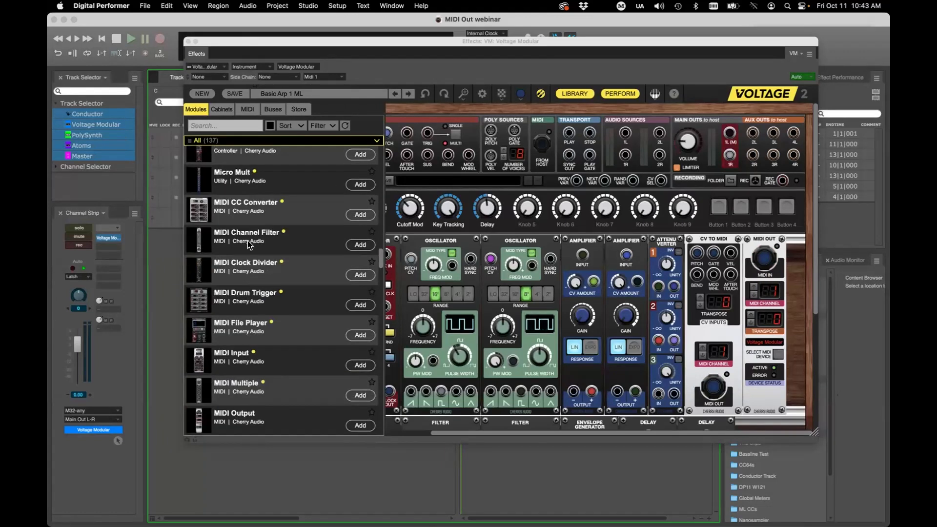
scroll(247, 241, "up", 2)
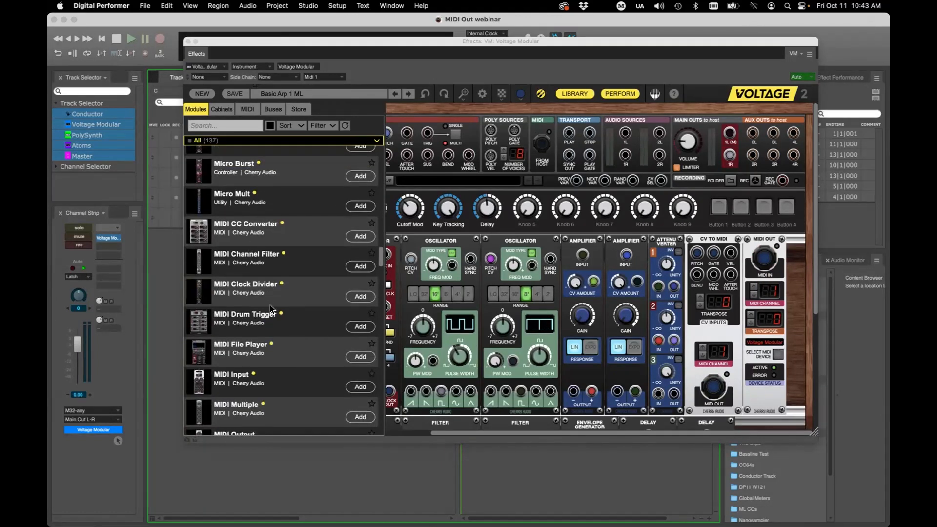
scroll(271, 307, "down", 2)
scroll(271, 308, "down", 2)
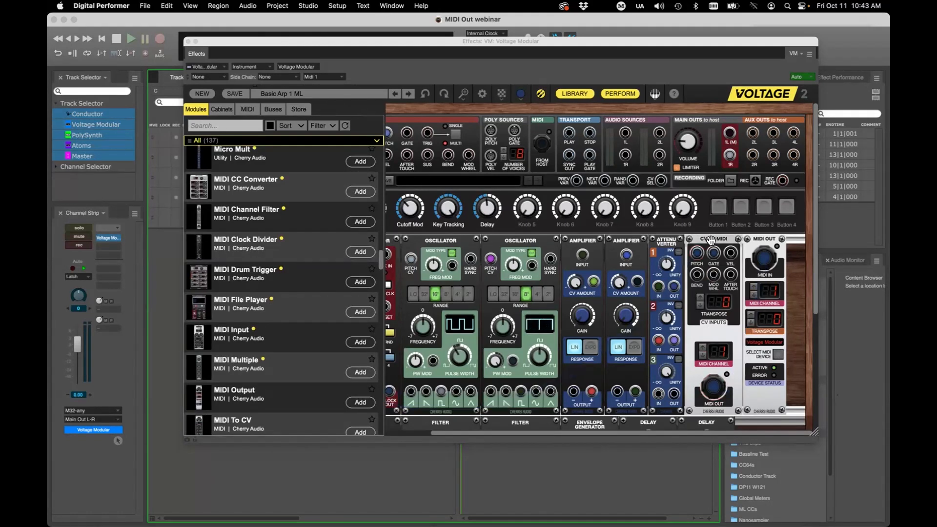
mouse_move(764, 250)
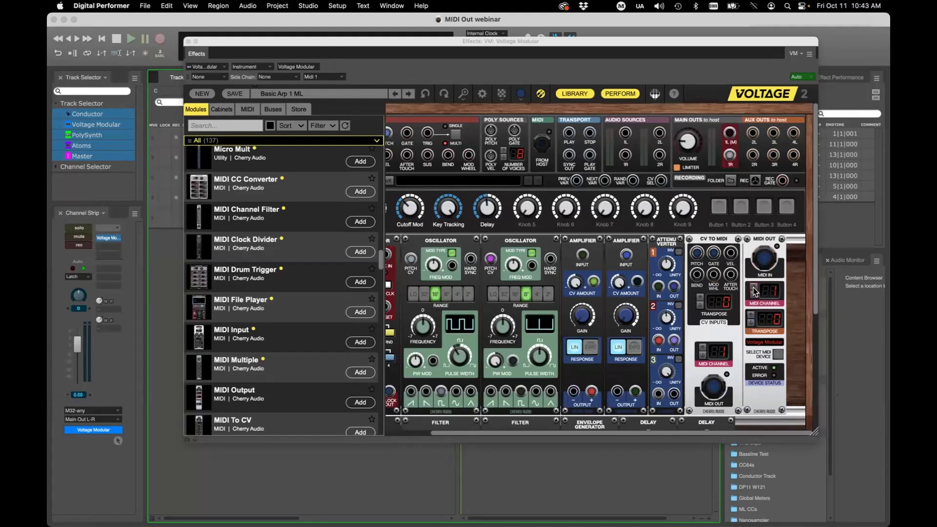
left_click(768, 342)
left_click(798, 344)
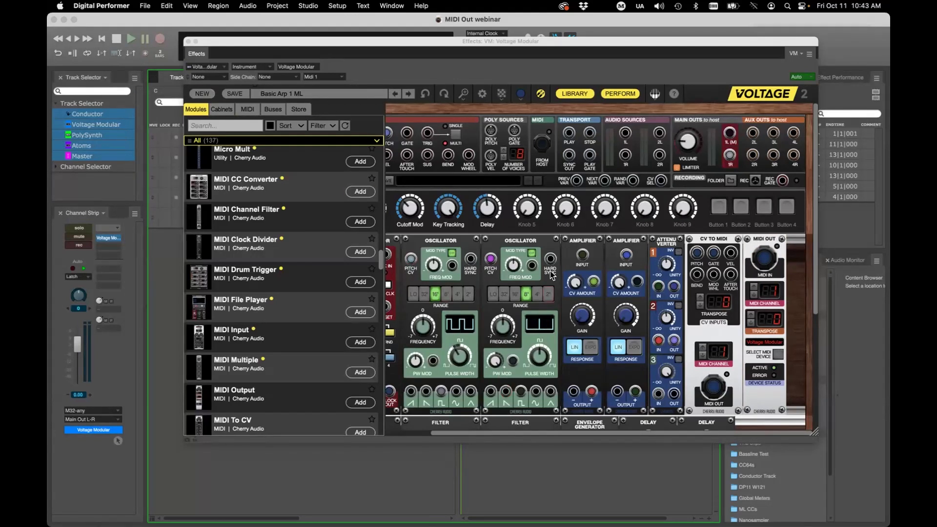
left_click_drag(475, 434, 461, 432)
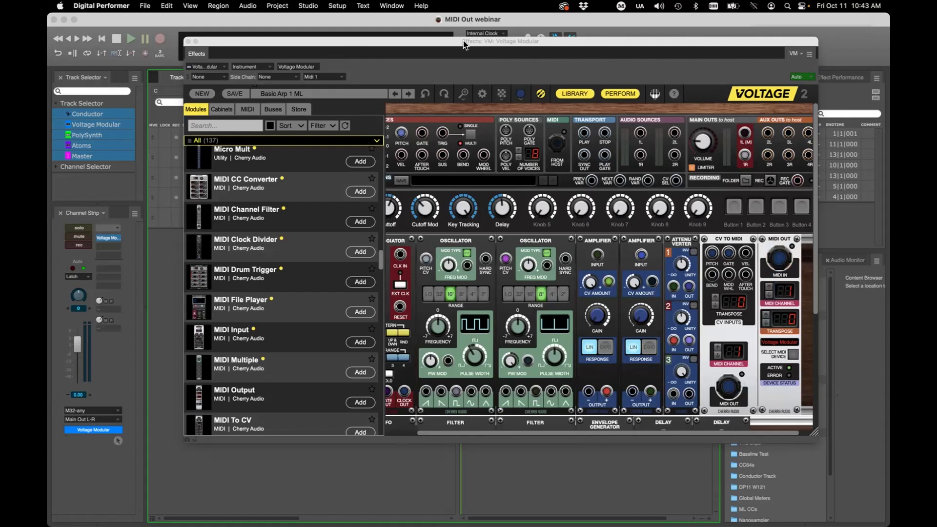
- Move the Voltage Modular window clear of the track list, record-arm the Voltage Modular track and play the sequence
left_click_drag(463, 43, 427, 277)
left_click(368, 238)
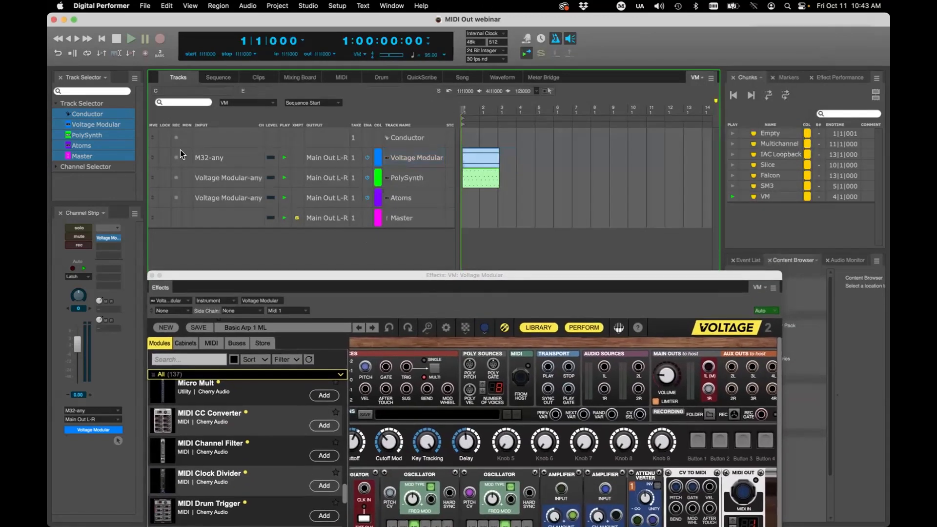
left_click(177, 157)
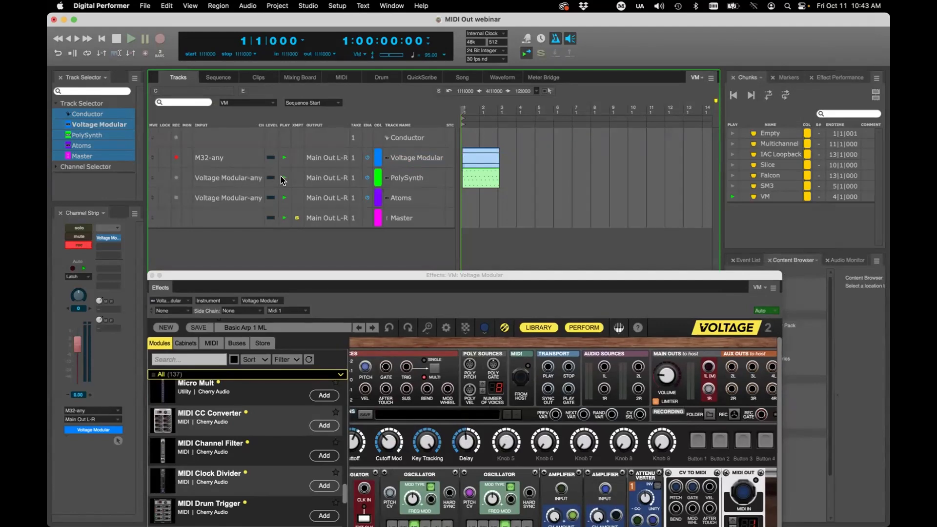
key("space")
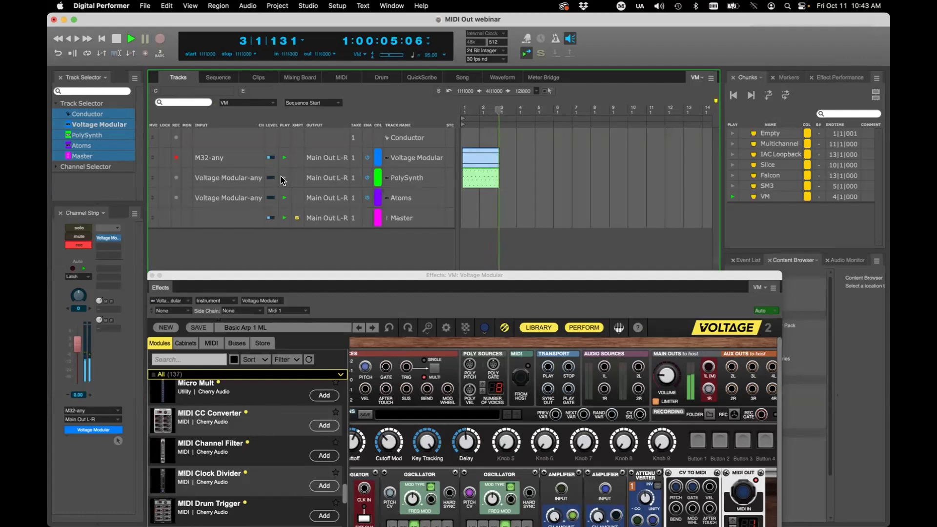
- Record-arm the PolySynth and Atoms tracks and mute PolySynth
left_click(176, 178)
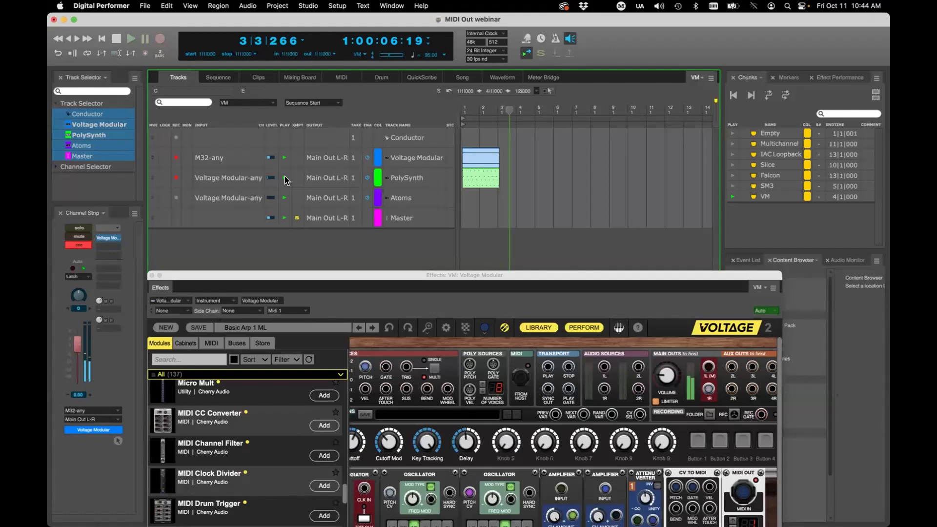
left_click(414, 182)
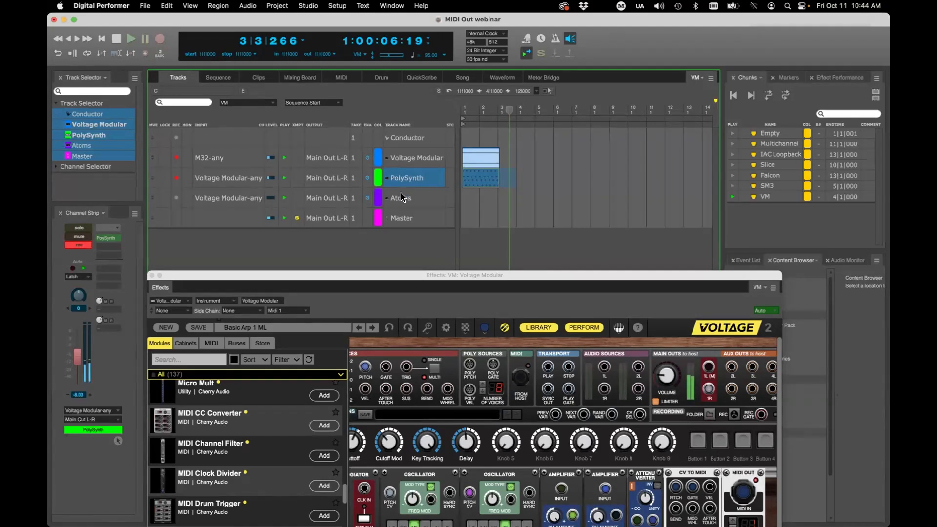
left_click(177, 197)
left_click(283, 178)
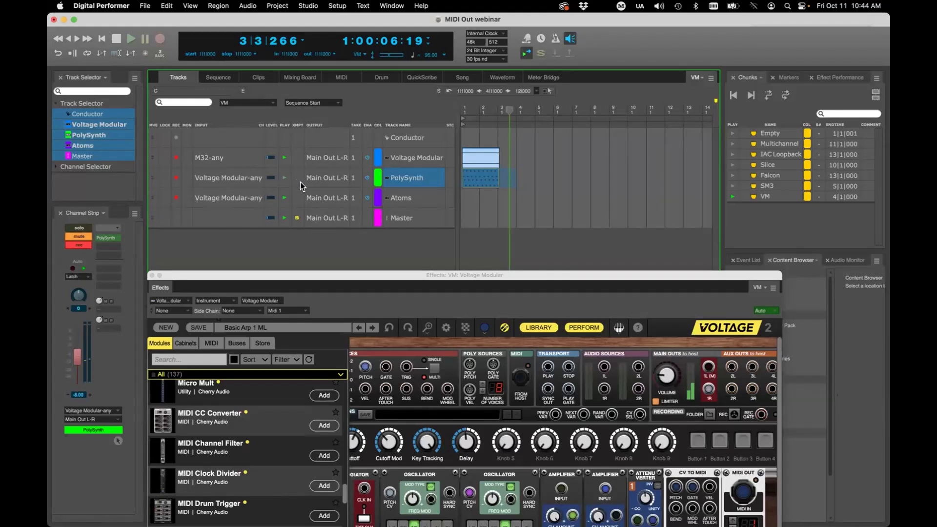
- Open the Atoms track's instrument to view its BASS - Bio Bass preset, and close it again
left_click(402, 202)
key("shift+v")
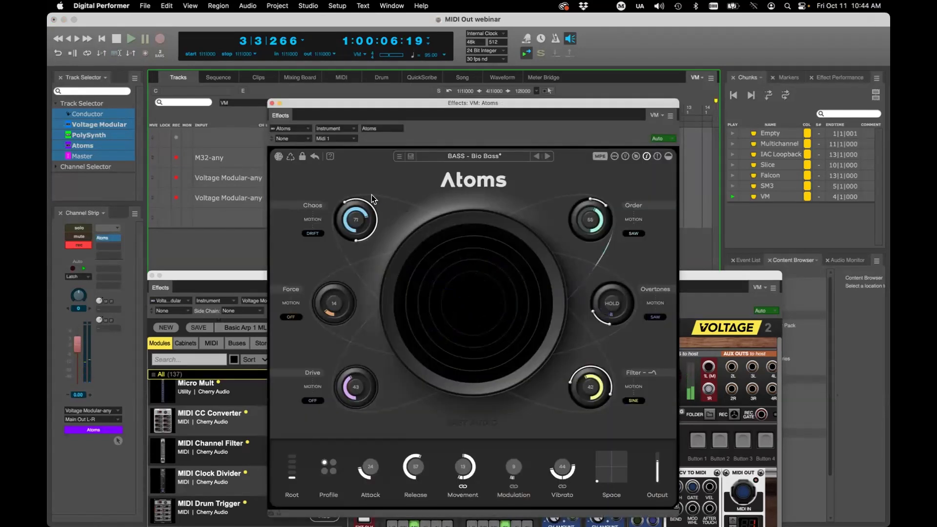
left_click_drag(414, 103, 473, 83)
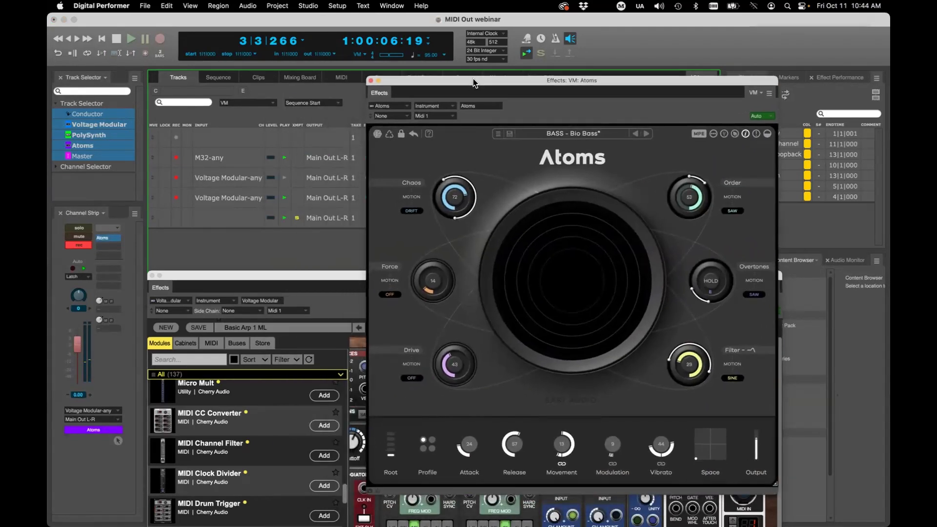
left_click(371, 82)
- Bring the Voltage Modular window fully into view and close it
left_click_drag(320, 280, 346, 264)
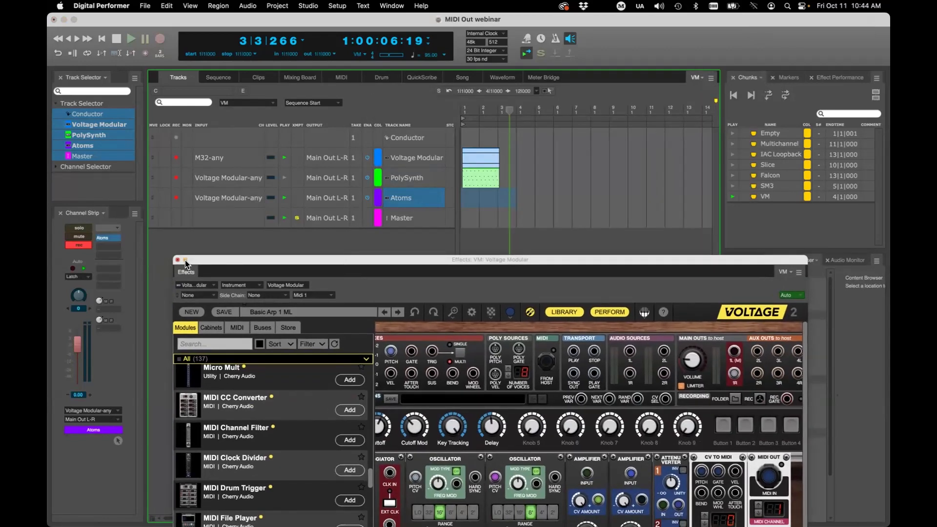
left_click_drag(222, 260, 193, 67)
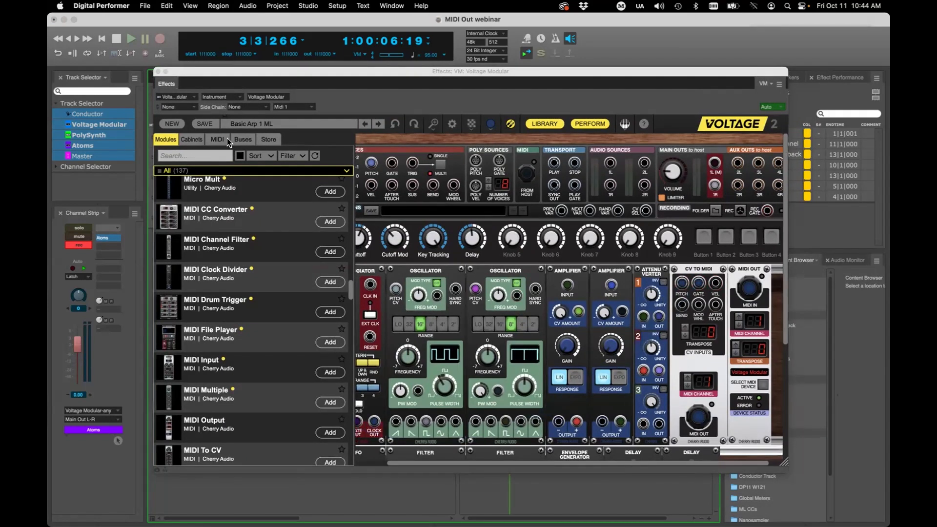
left_click(158, 72)
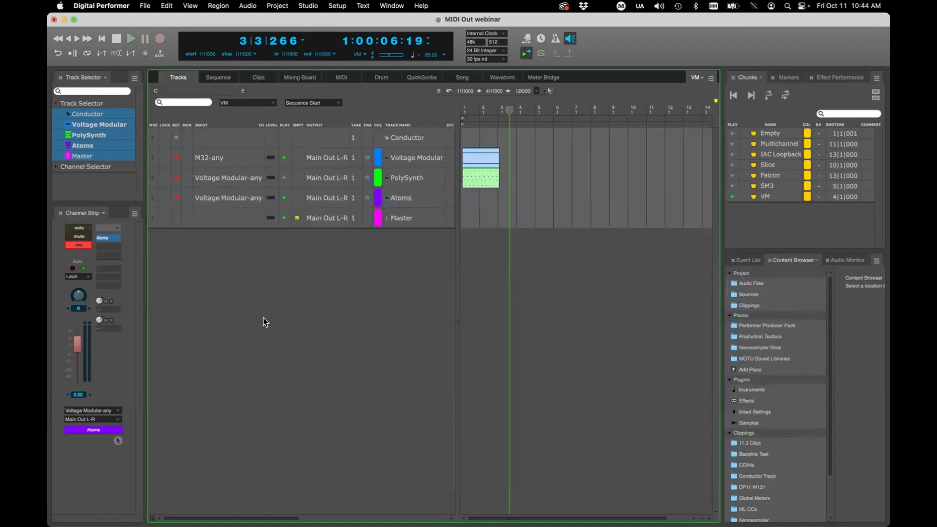